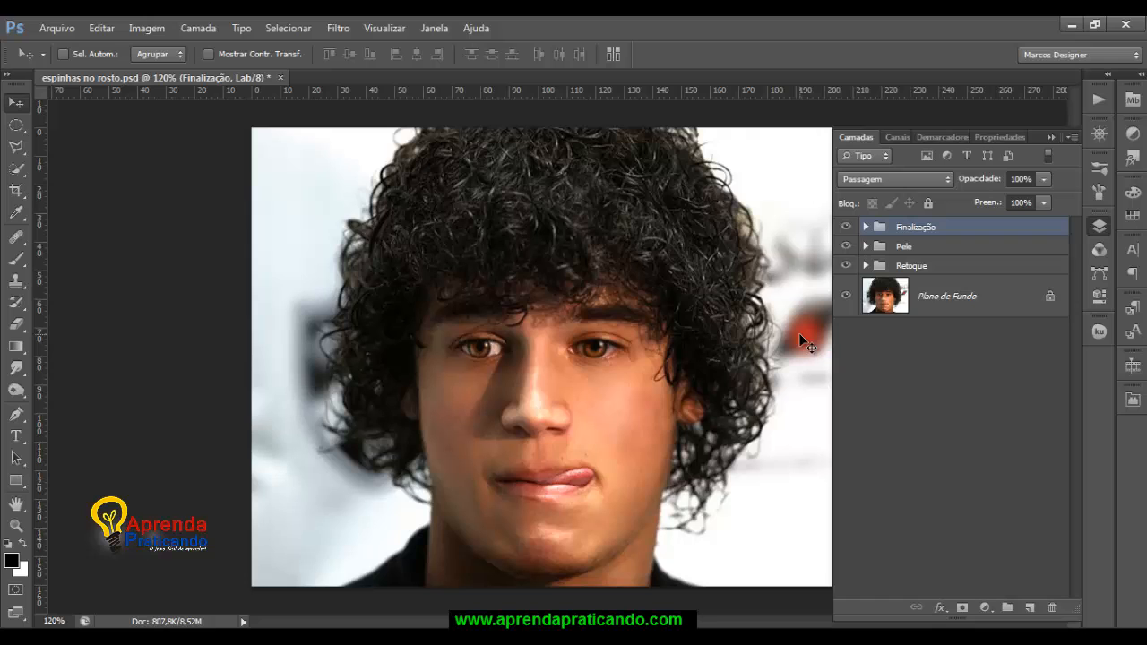
# Hide the Finalização, Pele and Retoque groups, then show them again one by one to compare the retouching stages.
pyautogui.click(845, 226)
pyautogui.click(845, 246)
pyautogui.click(845, 265)
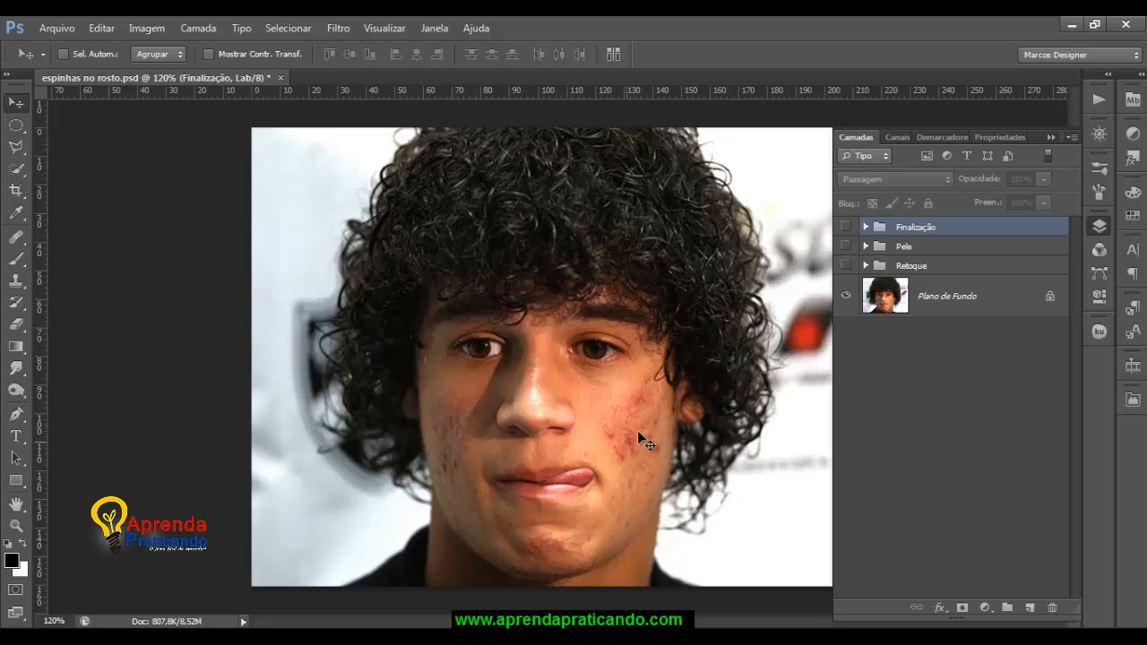
pyautogui.click(846, 266)
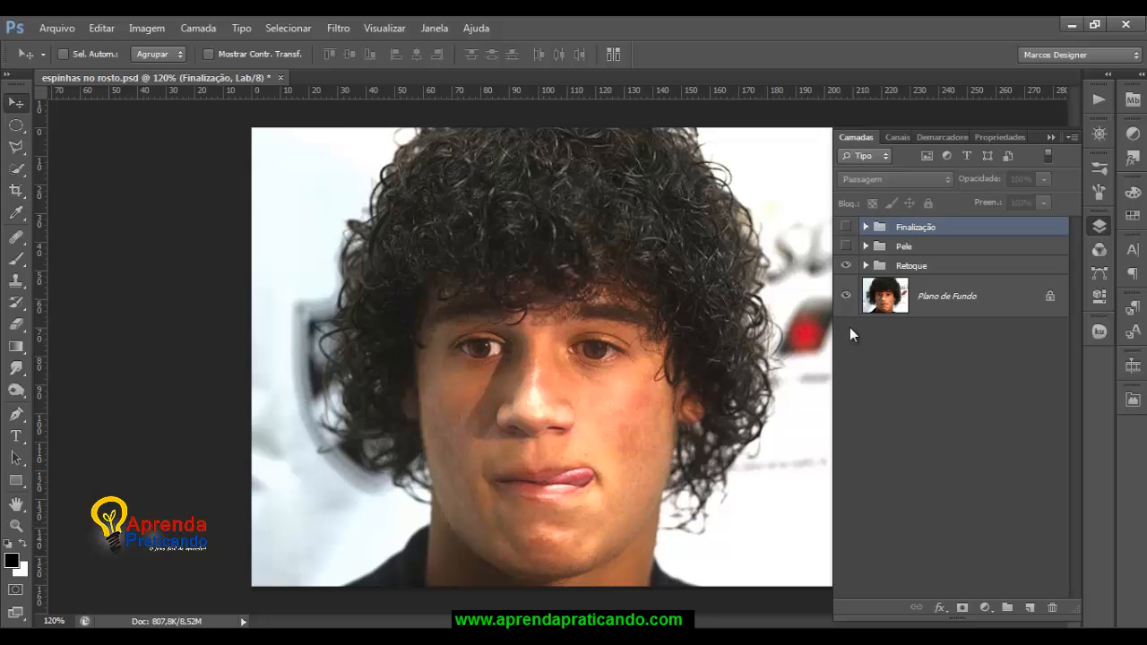
pyautogui.click(846, 248)
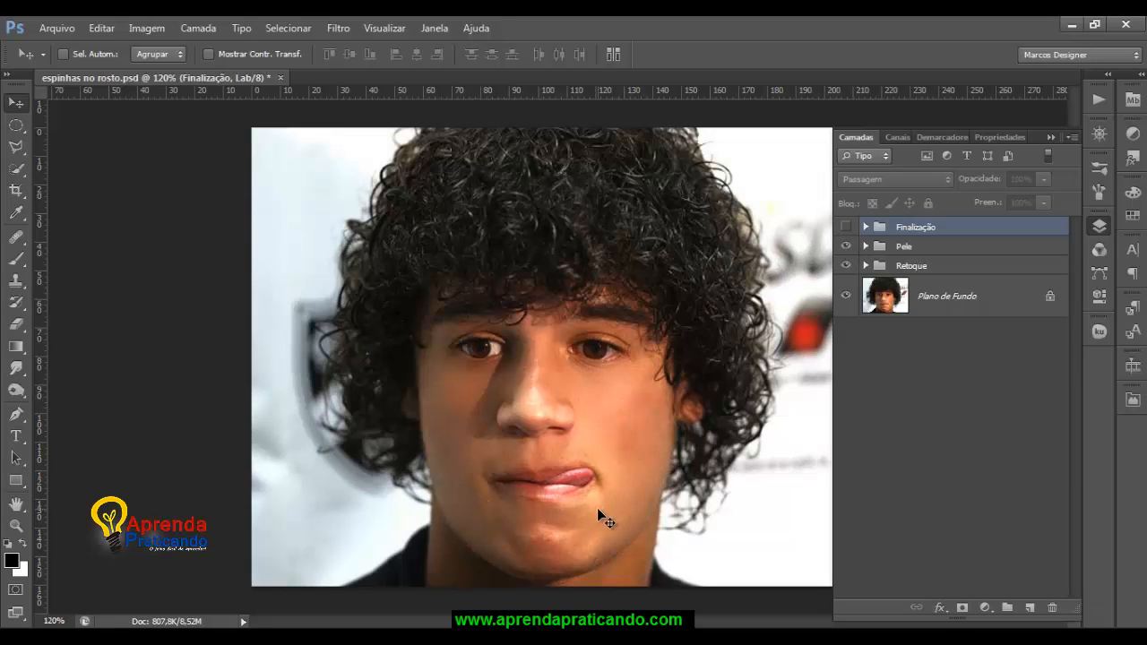
pyautogui.click(846, 228)
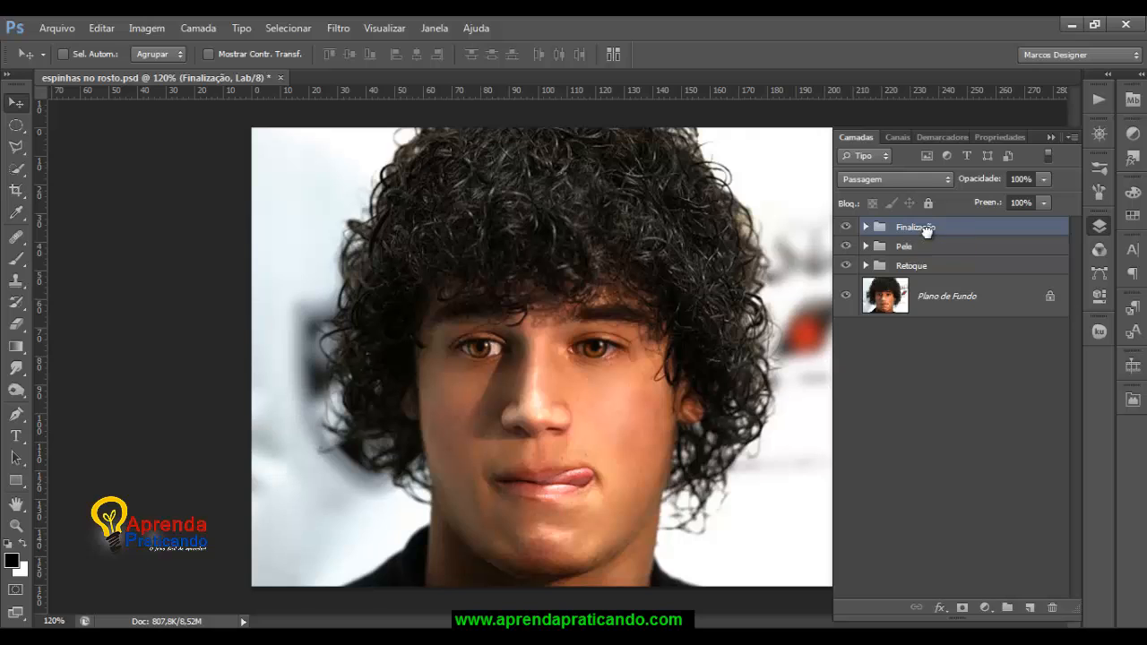
# Delete the Finalização and Pele groups, keeping the Retoque group and the background.
pyautogui.moveTo(927, 231); pyautogui.dragTo(1052, 608)
pyautogui.moveTo(916, 234); pyautogui.dragTo(1052, 608)
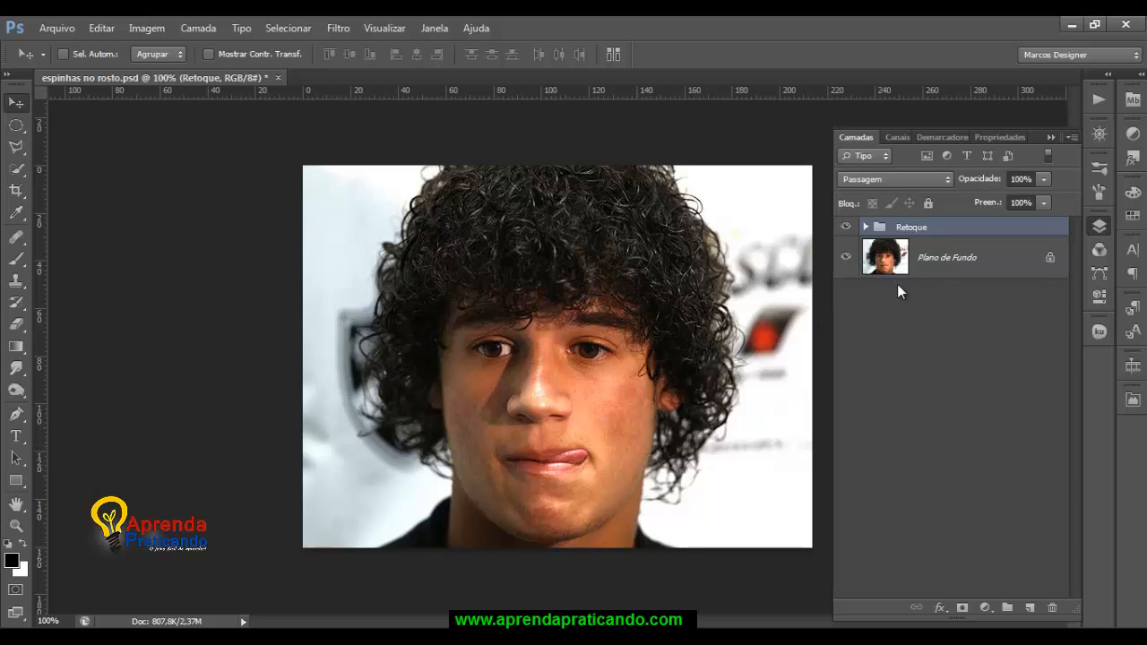
# Examine the High frequency and Low frequency layers inside the Retoque group, then collapse the group.
pyautogui.click(1050, 137)
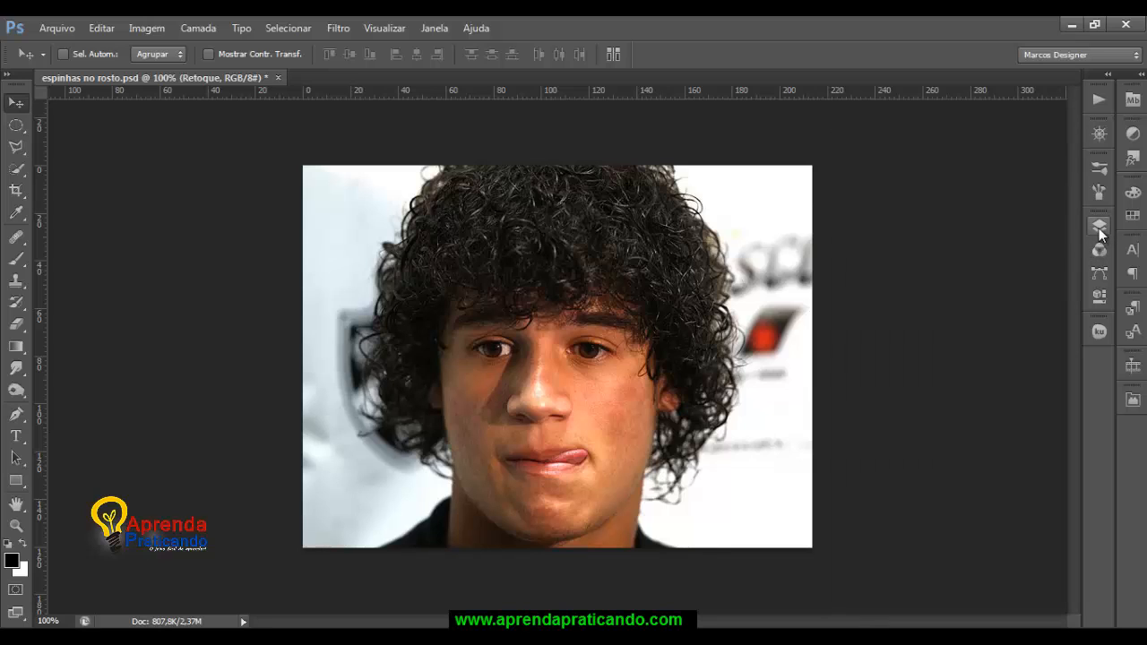
pyautogui.click(1100, 229)
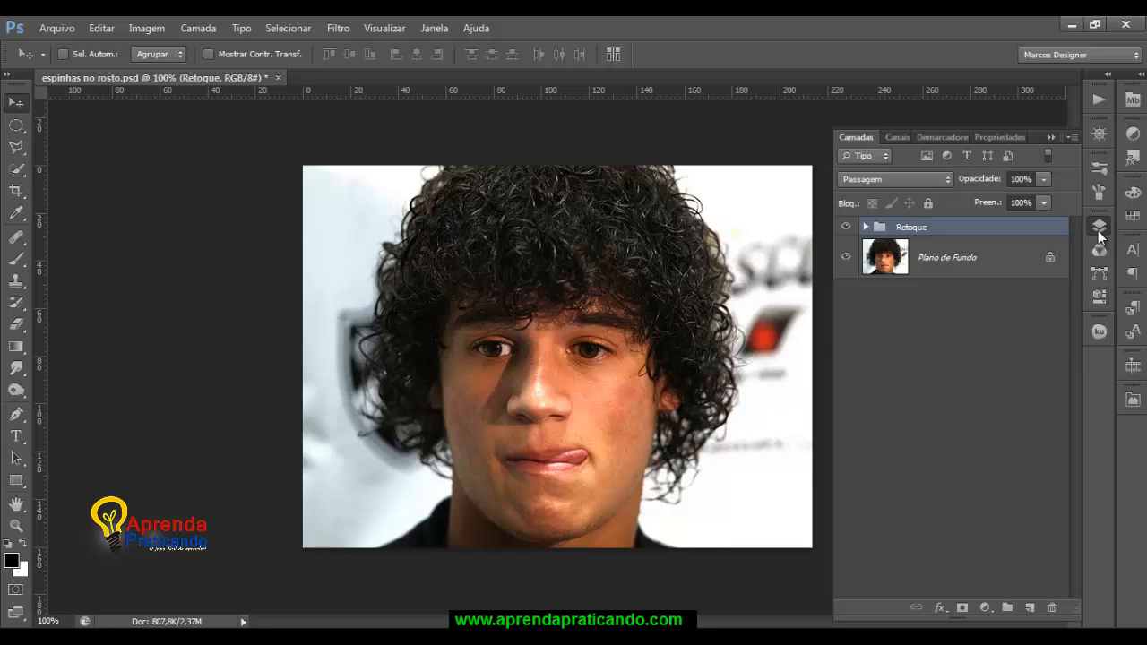
pyautogui.click(866, 227)
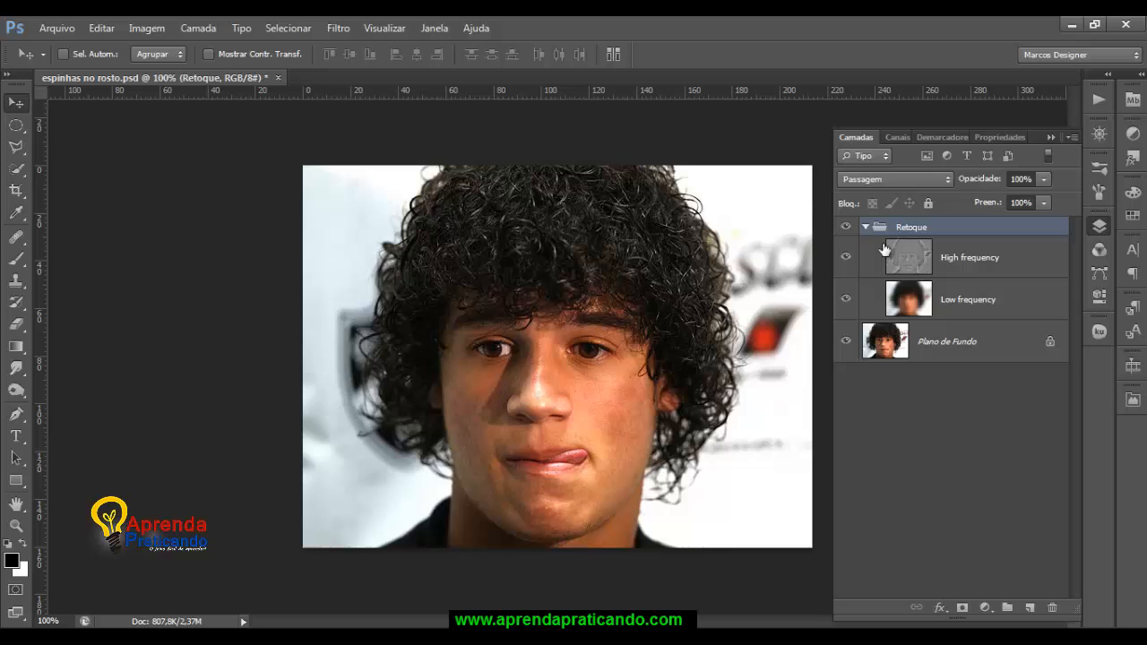
pyautogui.click(977, 263)
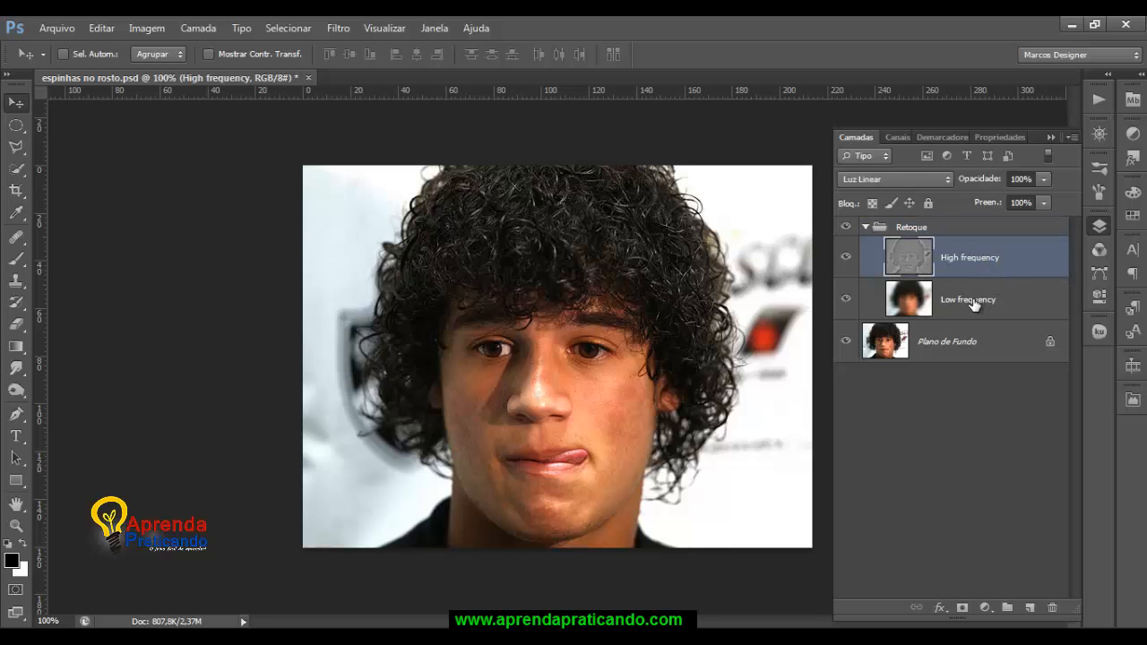
pyautogui.click(866, 227)
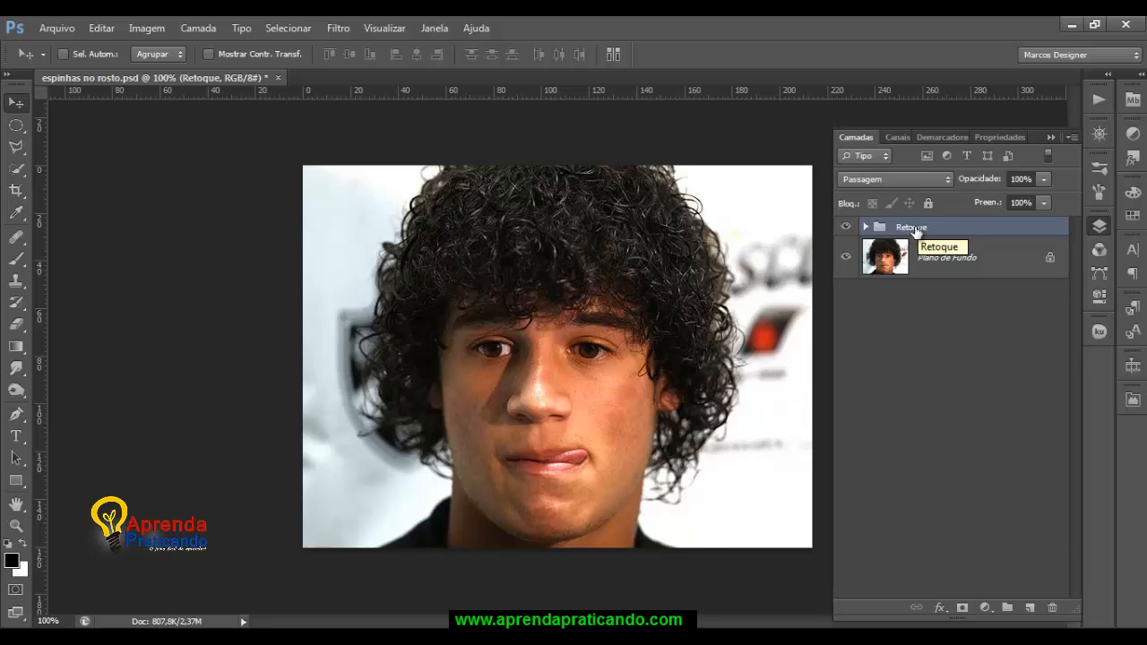
# Create a new layer named Pele above the Retoque group, in Normal mode at 100% opacity.
pyautogui.click(199, 27)
pyautogui.moveTo(205, 52)
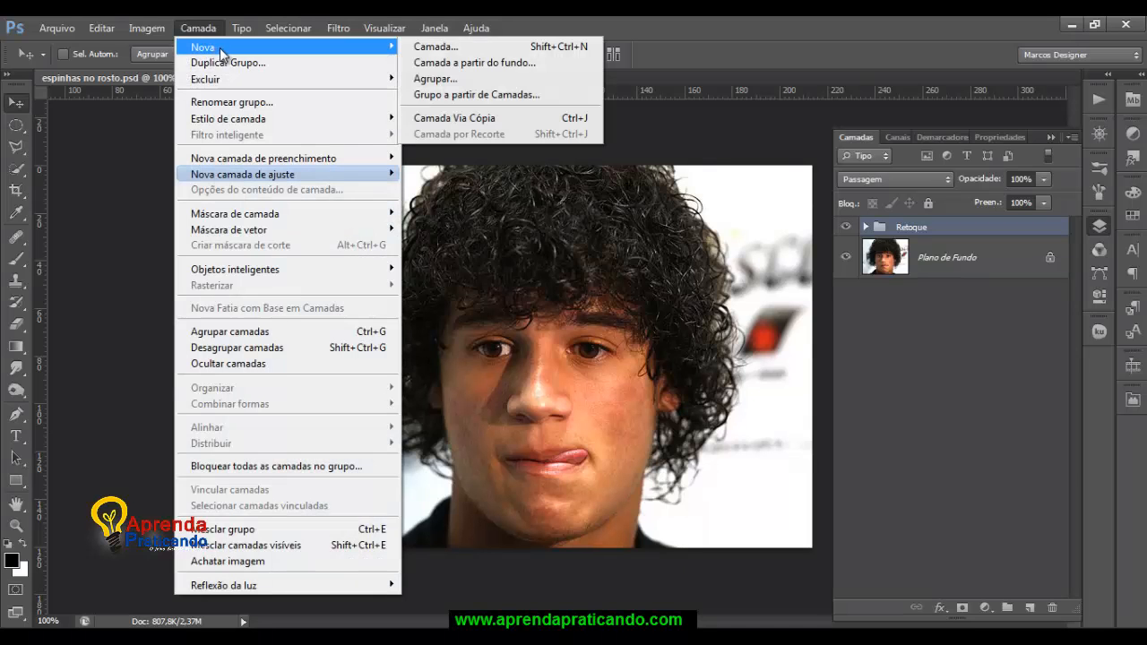
pyautogui.click(437, 45)
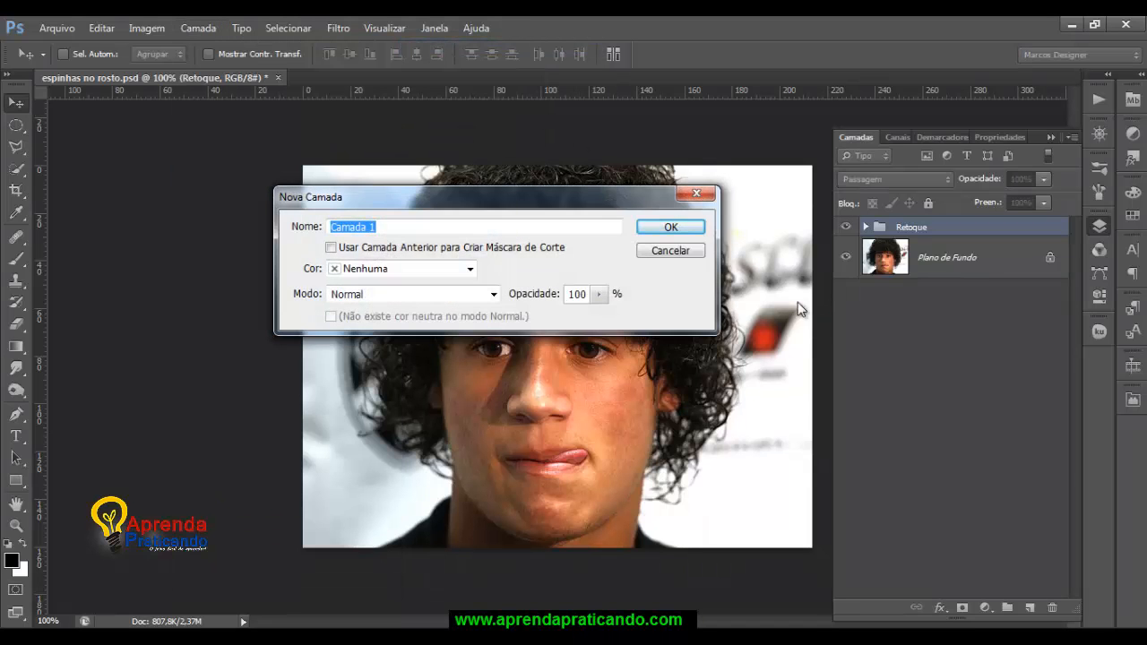
pyautogui.moveTo(613, 192); pyautogui.dragTo(664, 355)
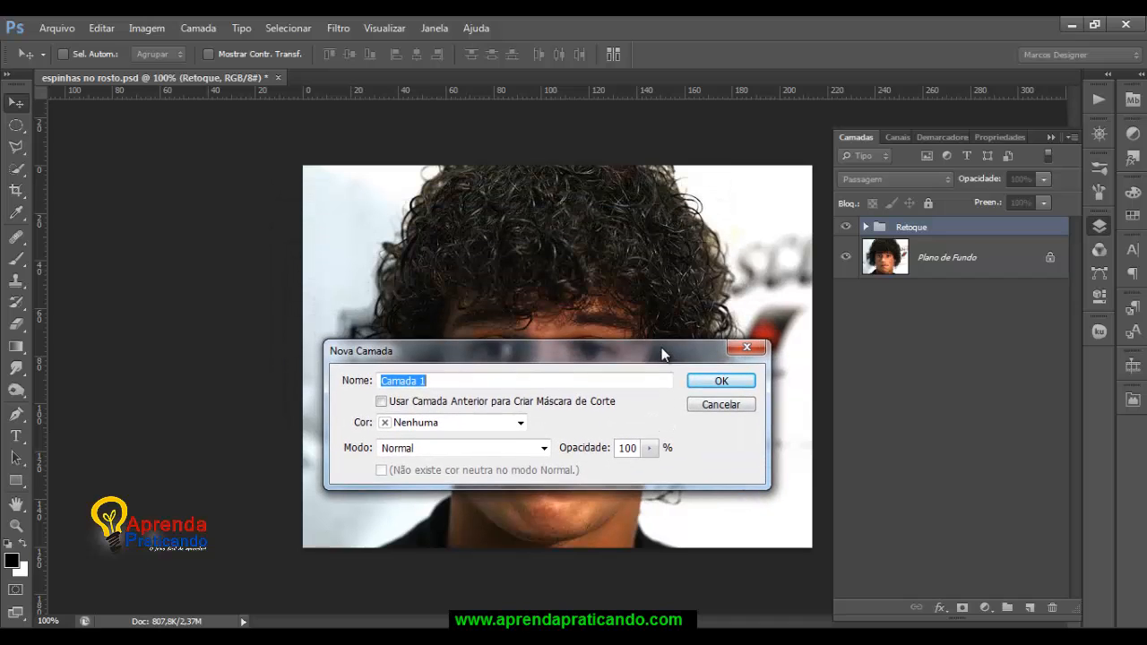
pyautogui.write('Pele')
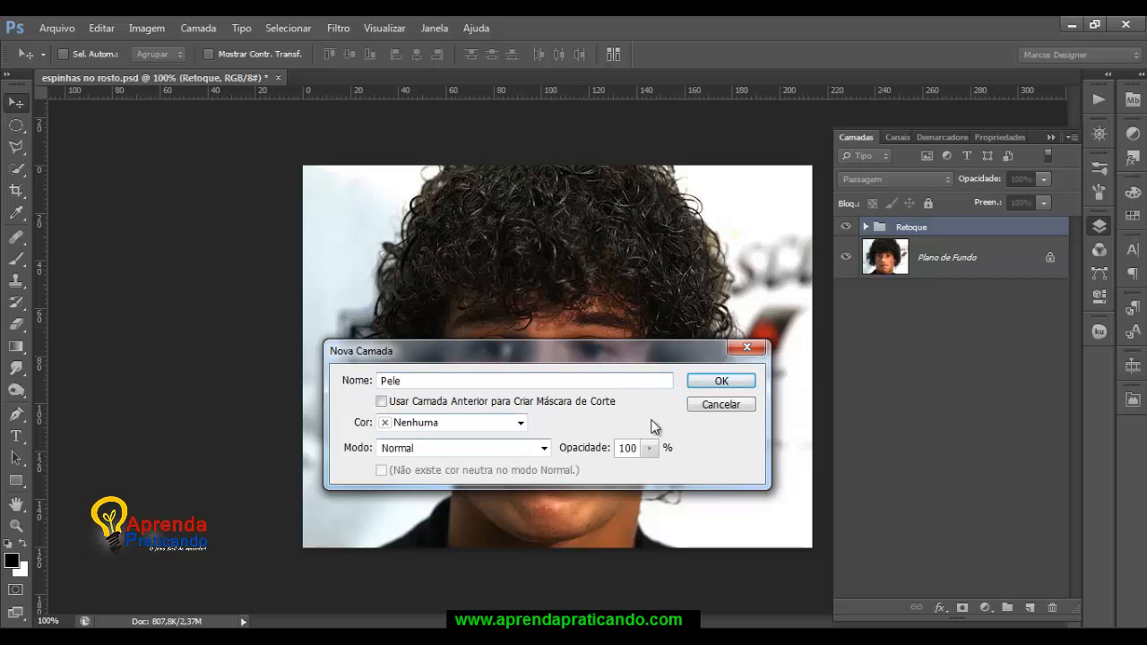
pyautogui.click(699, 384)
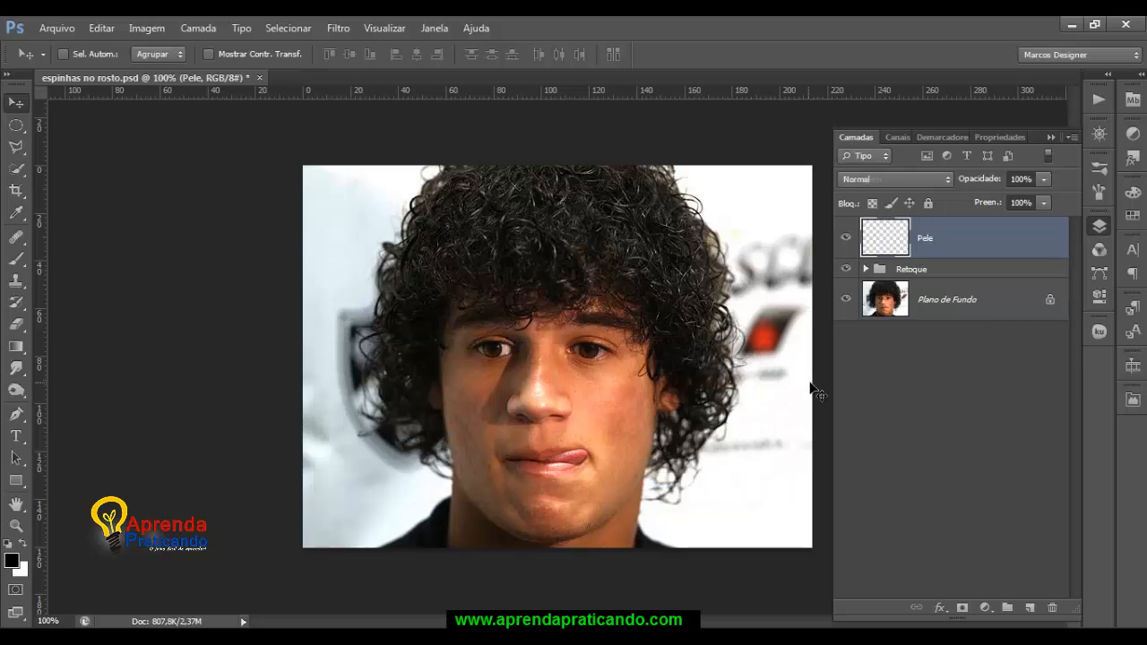
# Stamp a merged copy of all visible layers onto the empty Pele layer.
pyautogui.click(902, 297)
pyautogui.click(900, 240)
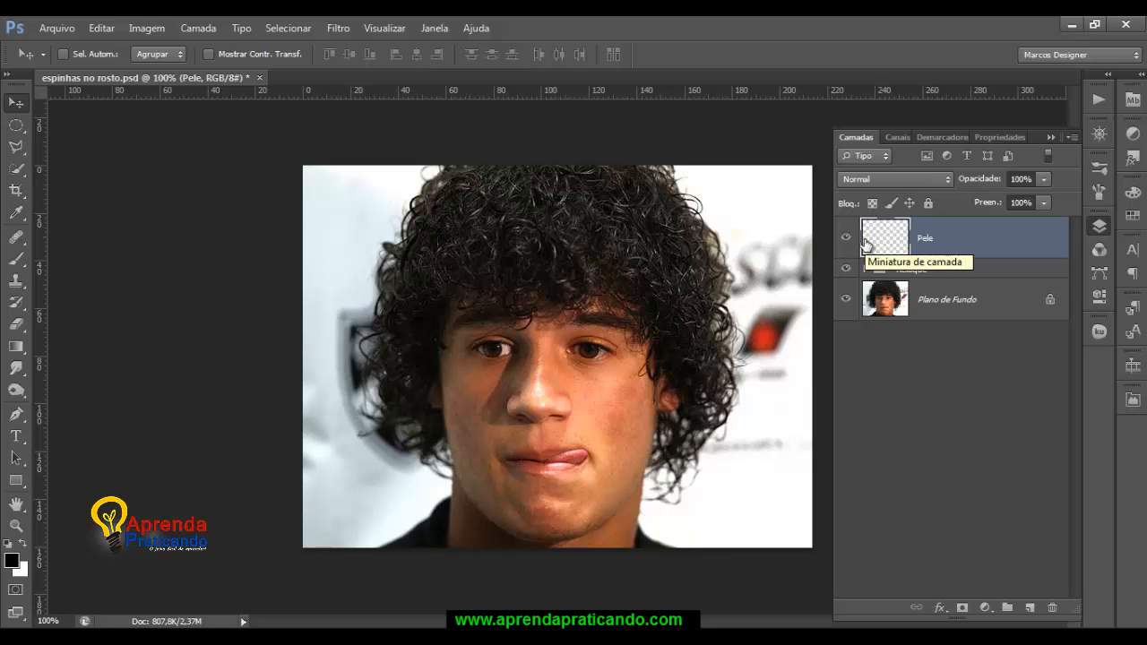
pyautogui.moveTo(865, 244); pyautogui.dragTo(867, 248)
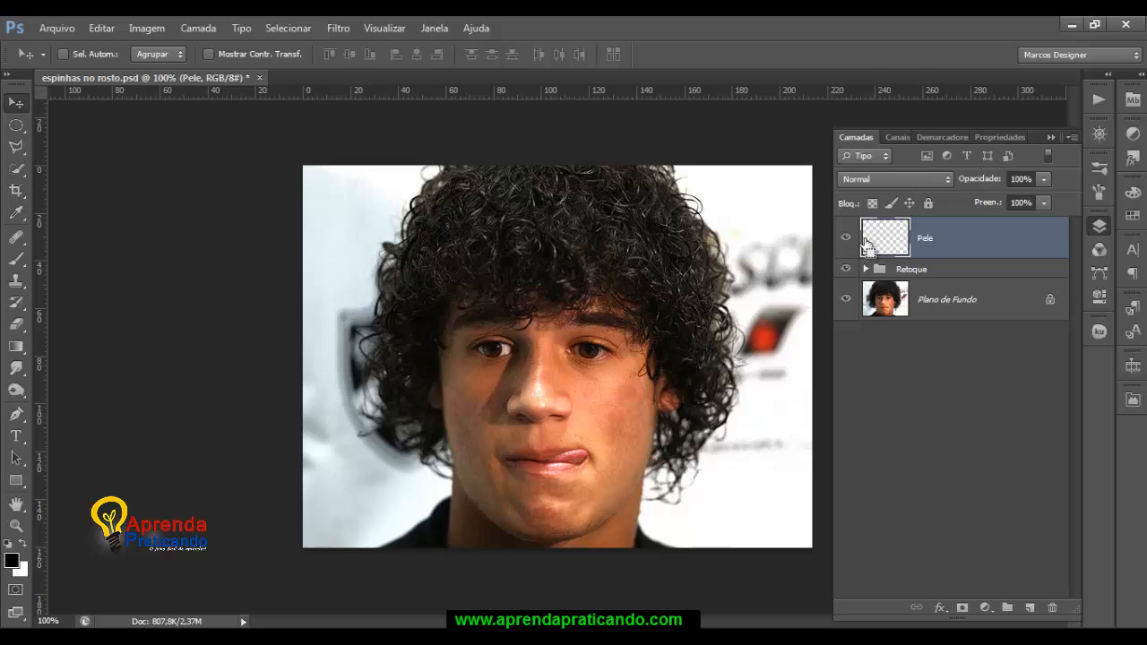
pyautogui.hotkey('ctrl', 'shift', 'alt', 'e')
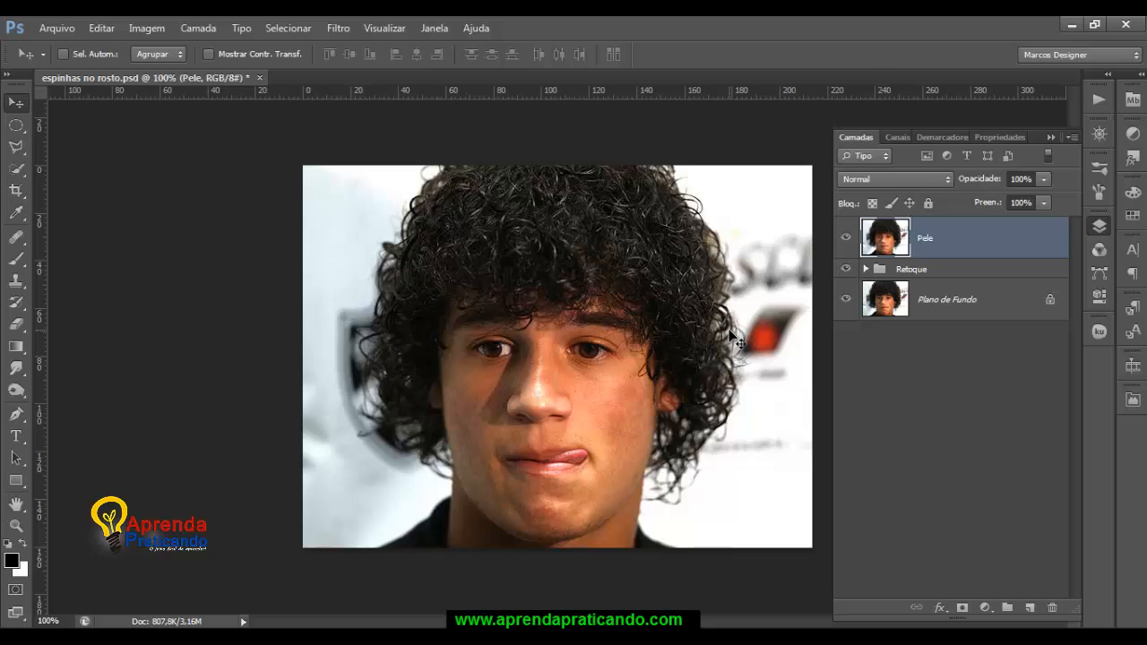
# Convert the Pele layer to a smart object.
pyautogui.click(65, 621)
pyautogui.write('120')
pyautogui.press('Return')
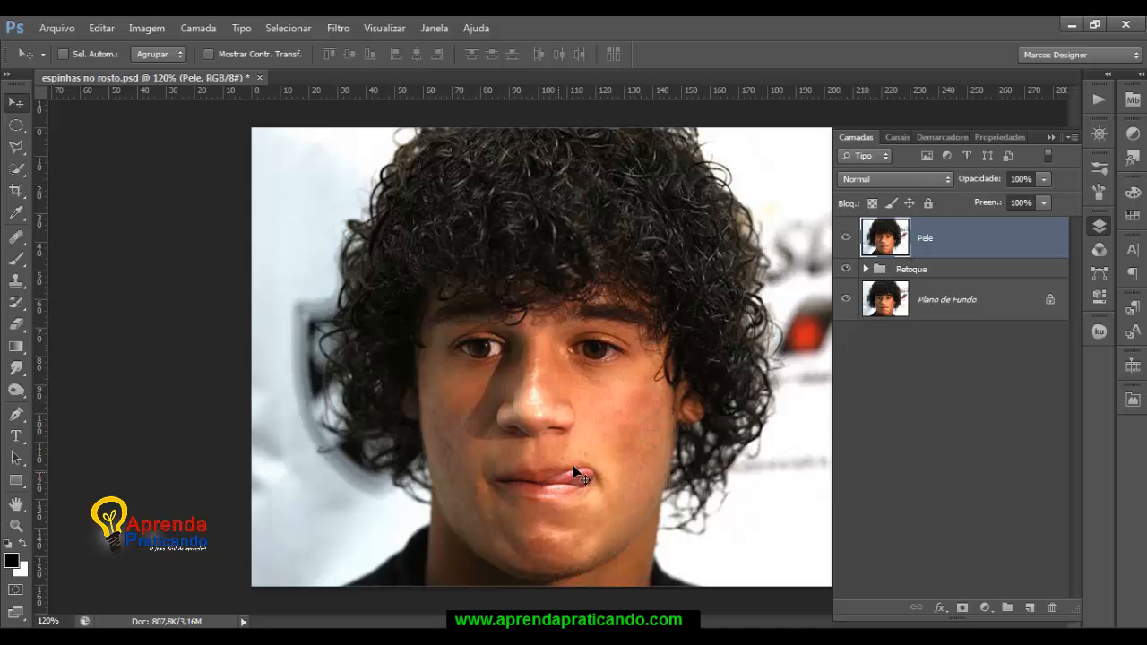
pyautogui.rightClick(935, 241)
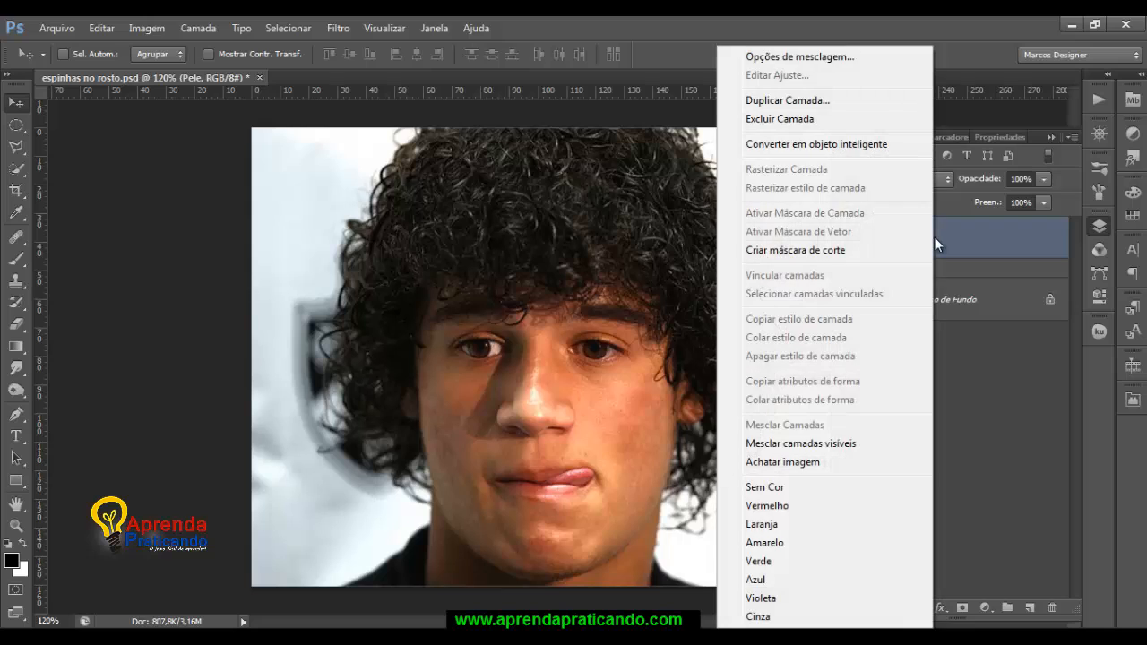
pyautogui.click(858, 152)
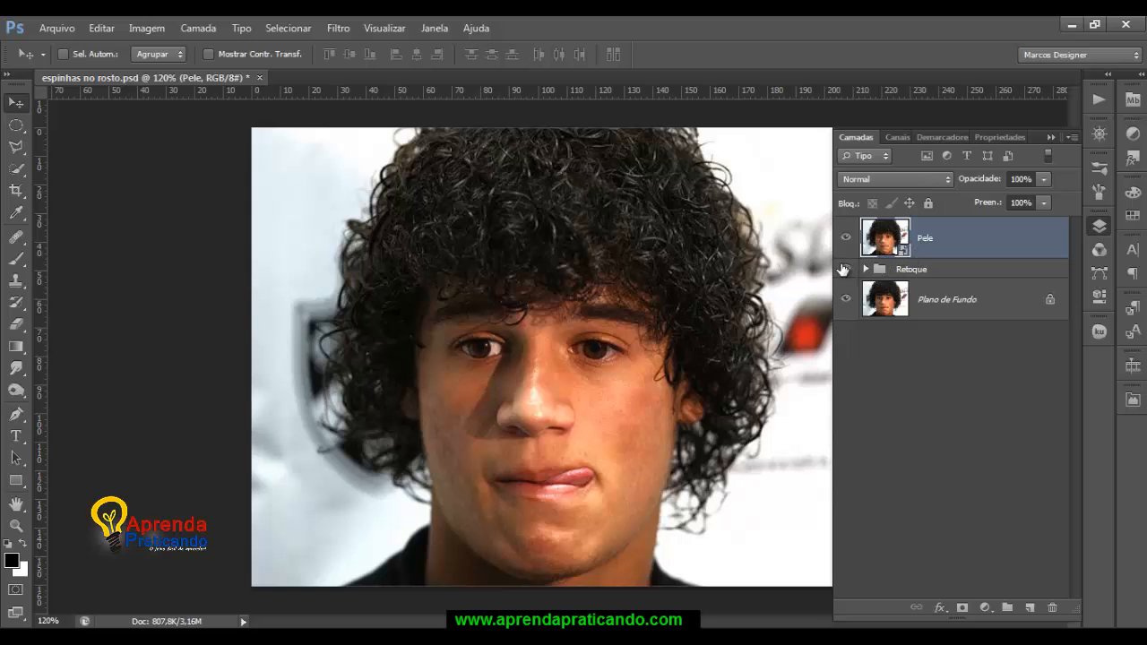
# Apply a Surface Blur smart filter to the Pele layer with a radius of 12 pixels and a threshold of 15 levels.
pyautogui.click(338, 29)
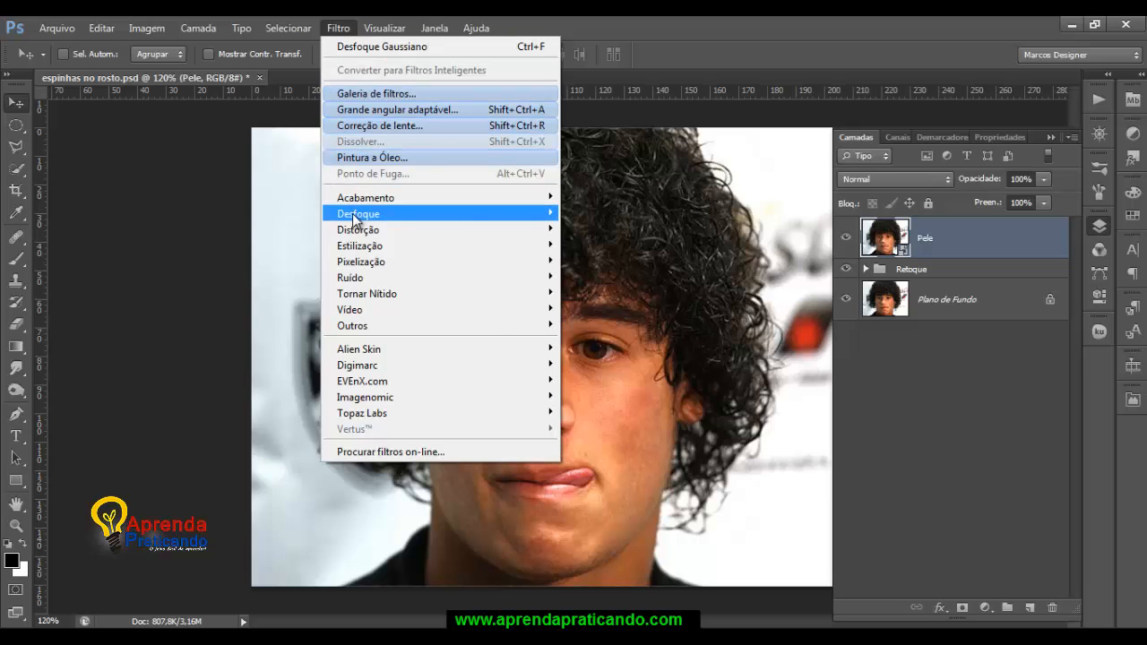
pyautogui.moveTo(378, 217)
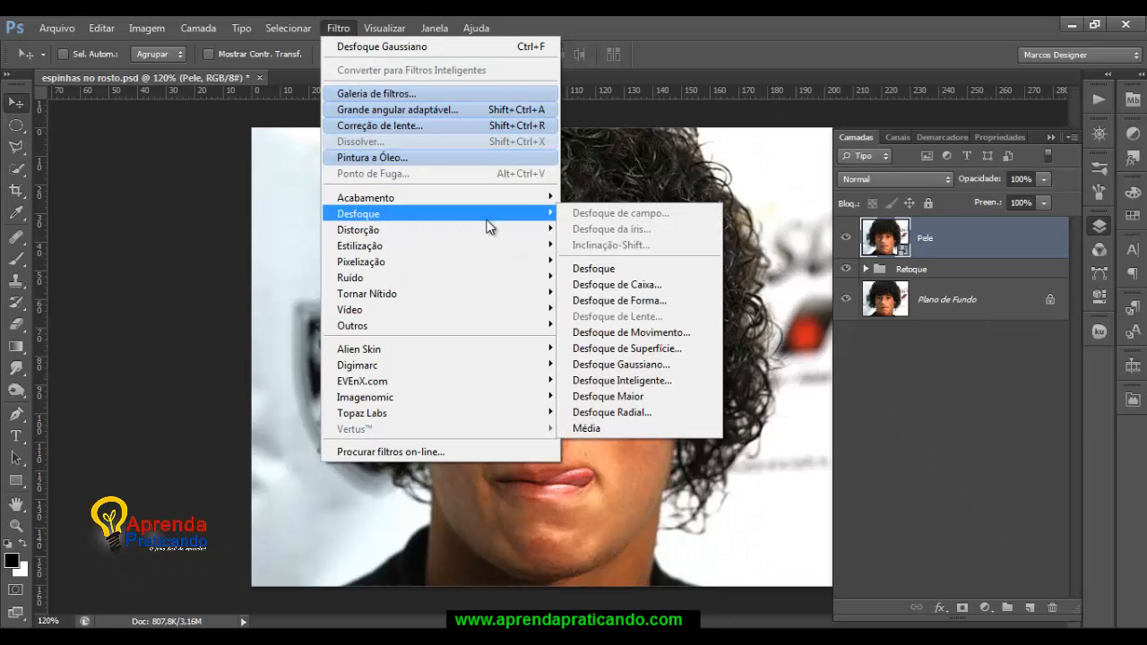
pyautogui.click(630, 347)
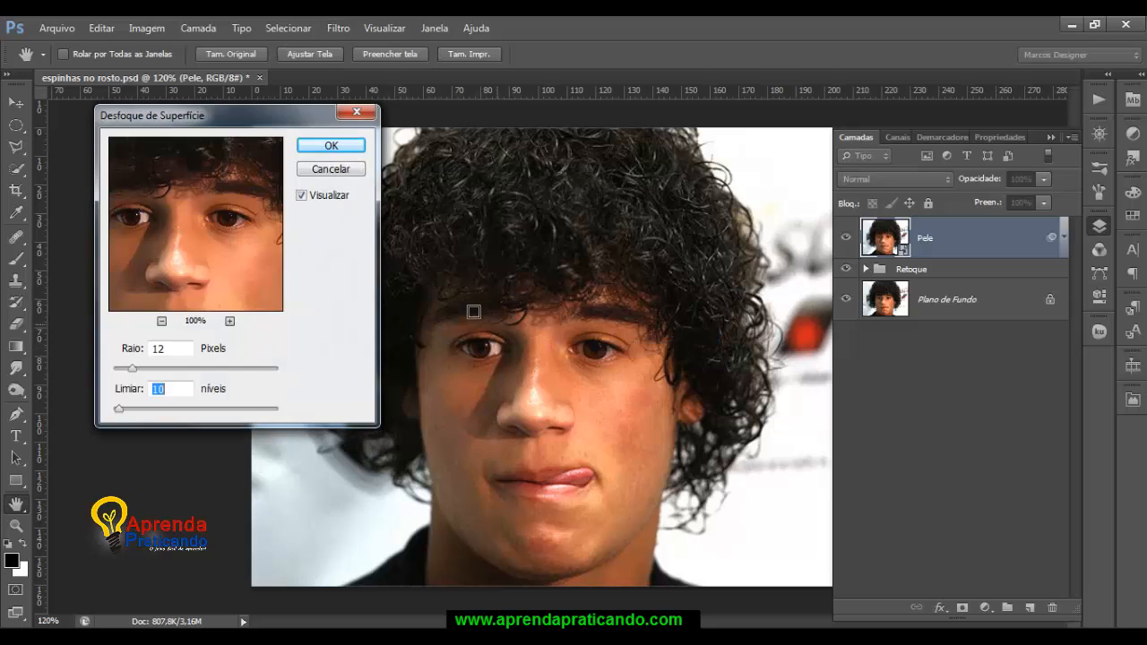
pyautogui.moveTo(269, 122); pyautogui.dragTo(329, 141)
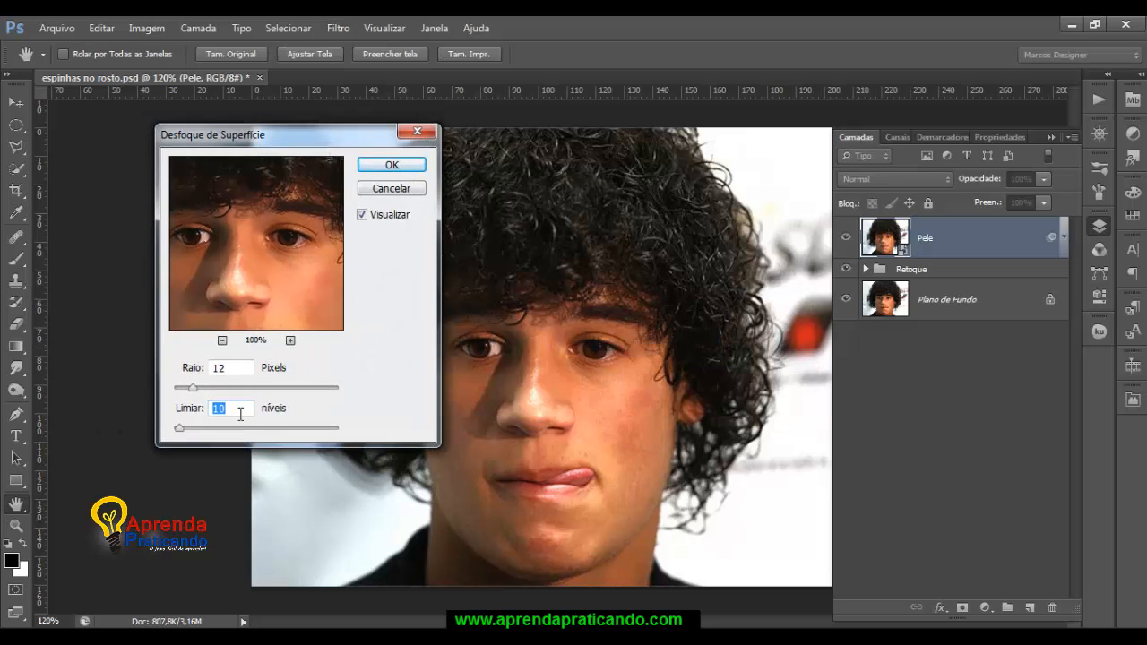
pyautogui.moveTo(235, 369); pyautogui.dragTo(210, 370)
pyautogui.moveTo(244, 408); pyautogui.dragTo(213, 405)
pyautogui.write('15')
pyautogui.click(222, 340)
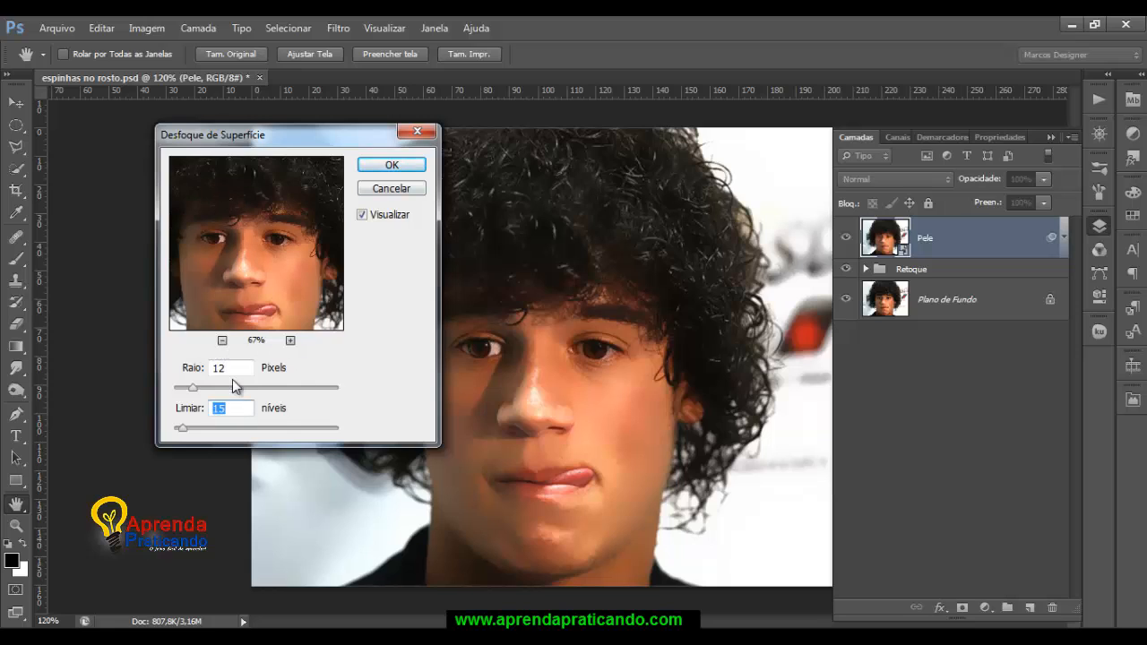
pyautogui.moveTo(239, 366); pyautogui.dragTo(206, 366)
pyautogui.moveTo(208, 409); pyautogui.dragTo(240, 405)
pyautogui.click(389, 170)
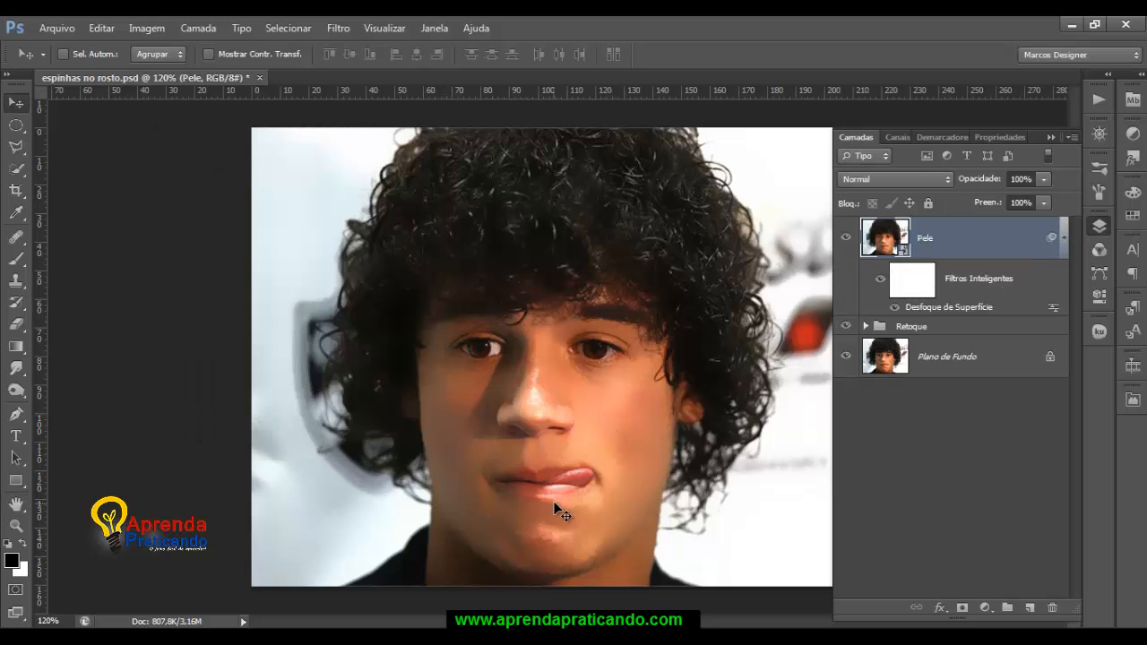
# Set the Surface Blur smart filter's threshold to 10 levels and compare the image with the Pele layer hidden and shown.
pyautogui.doubleClick(938, 311)
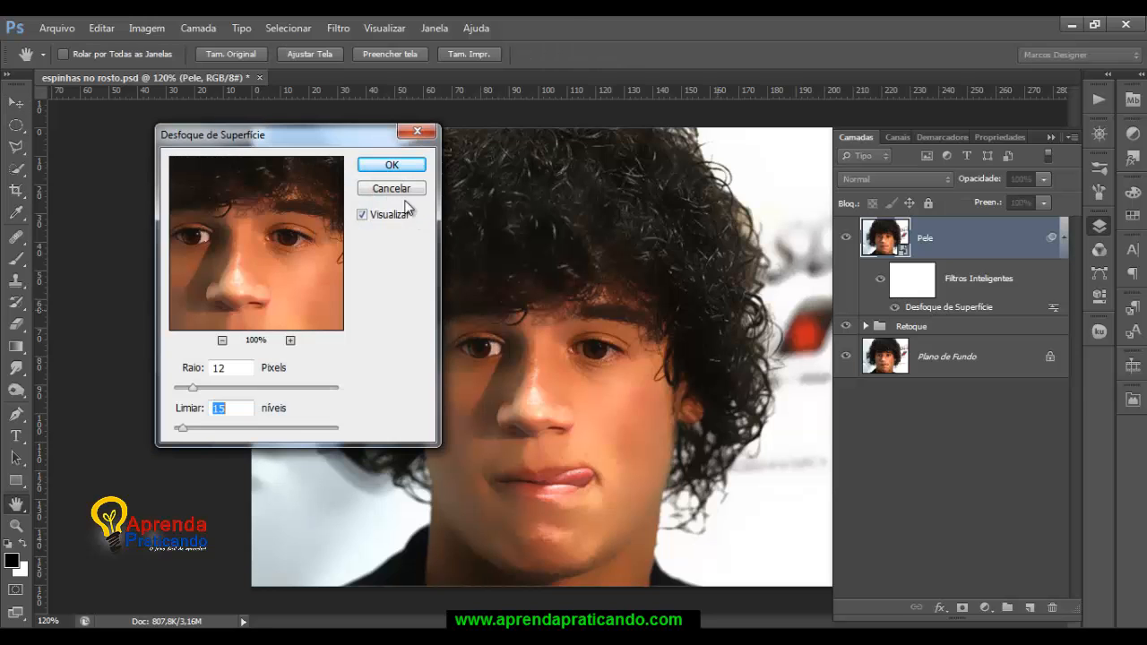
pyautogui.moveTo(352, 131); pyautogui.dragTo(271, 122)
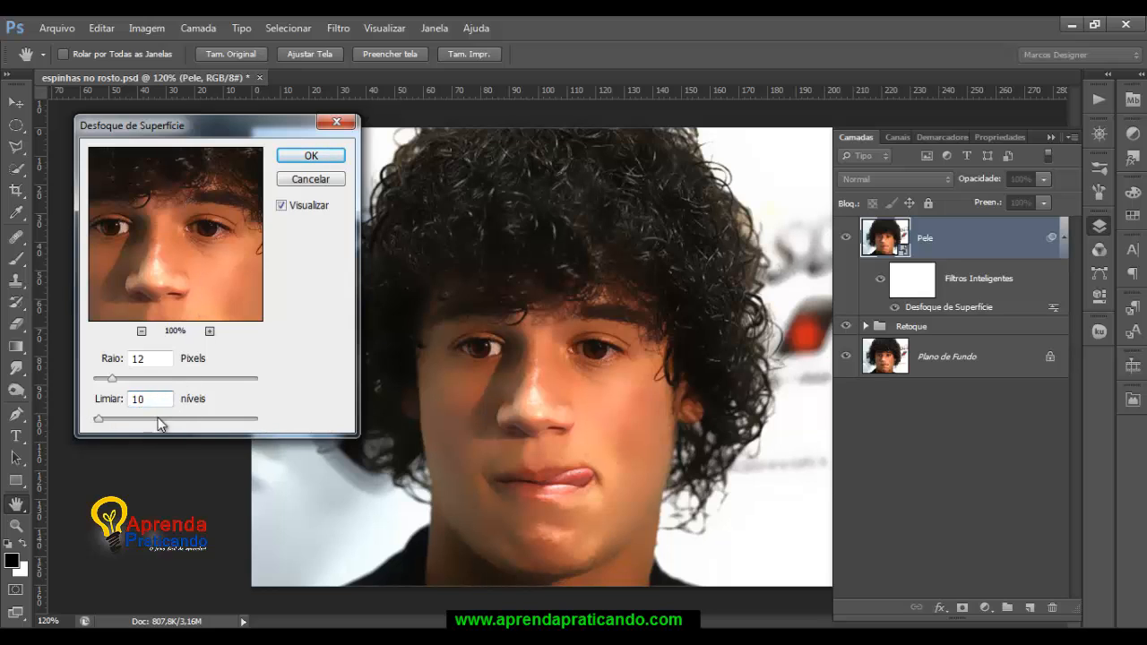
pyautogui.moveTo(158, 405); pyautogui.dragTo(129, 404)
pyautogui.moveTo(151, 359); pyautogui.dragTo(130, 359)
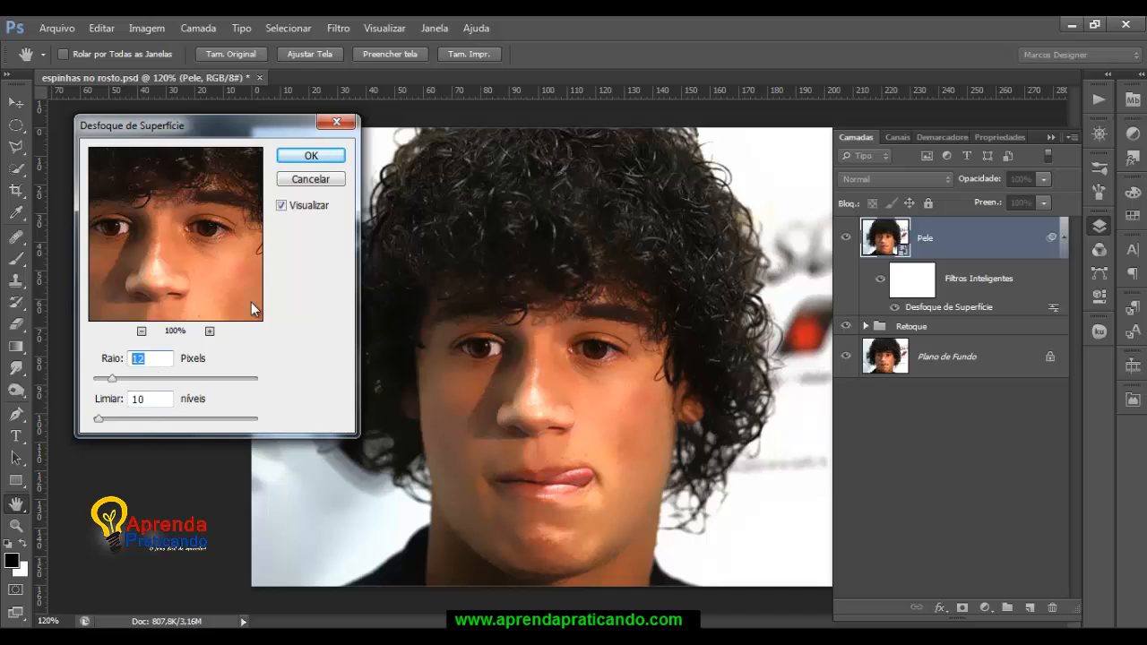
pyautogui.click(300, 156)
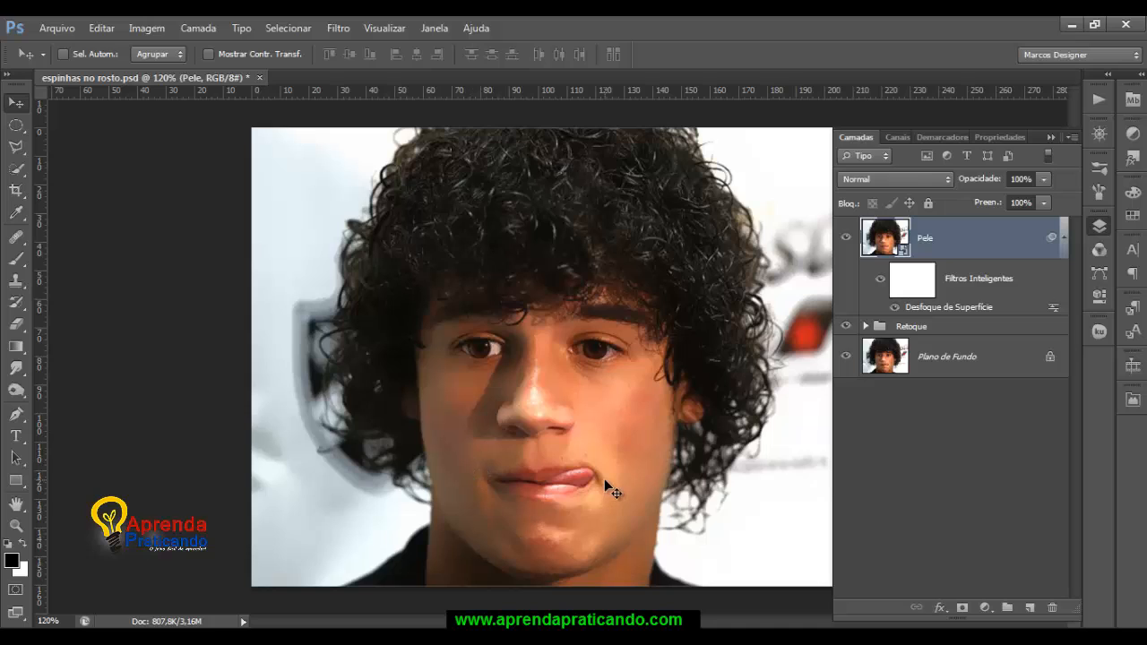
pyautogui.click(847, 236)
pyautogui.click(847, 236)
# Make white the foreground colour and invert the Pele layer's smart filter mask to black.
pyautogui.click(924, 286)
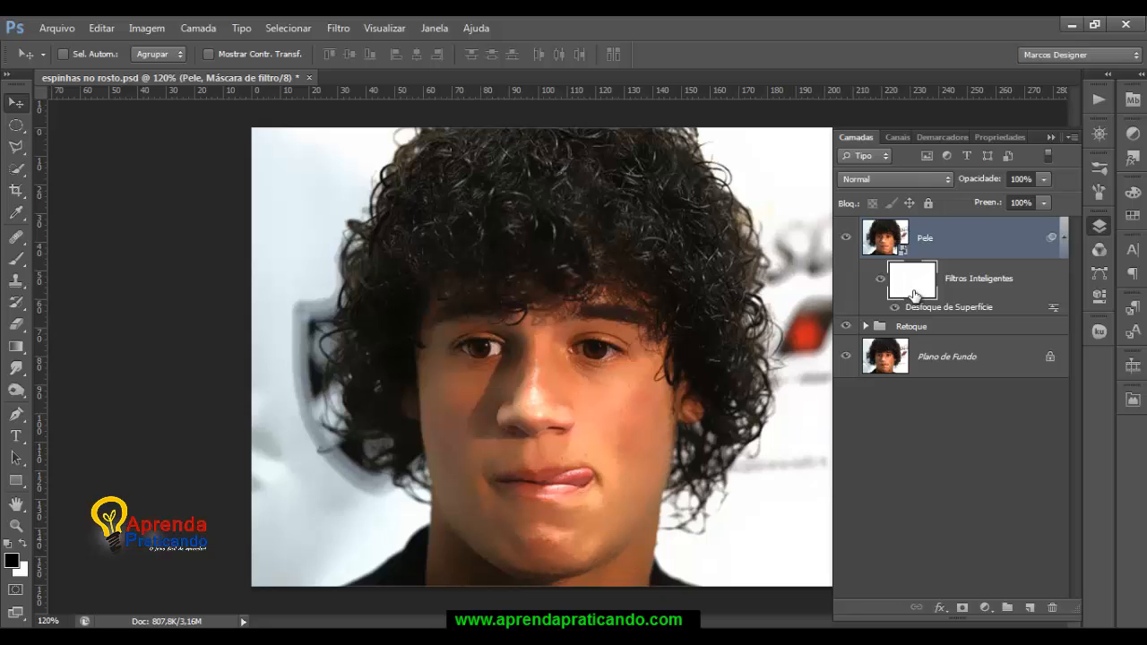
pyautogui.click(892, 242)
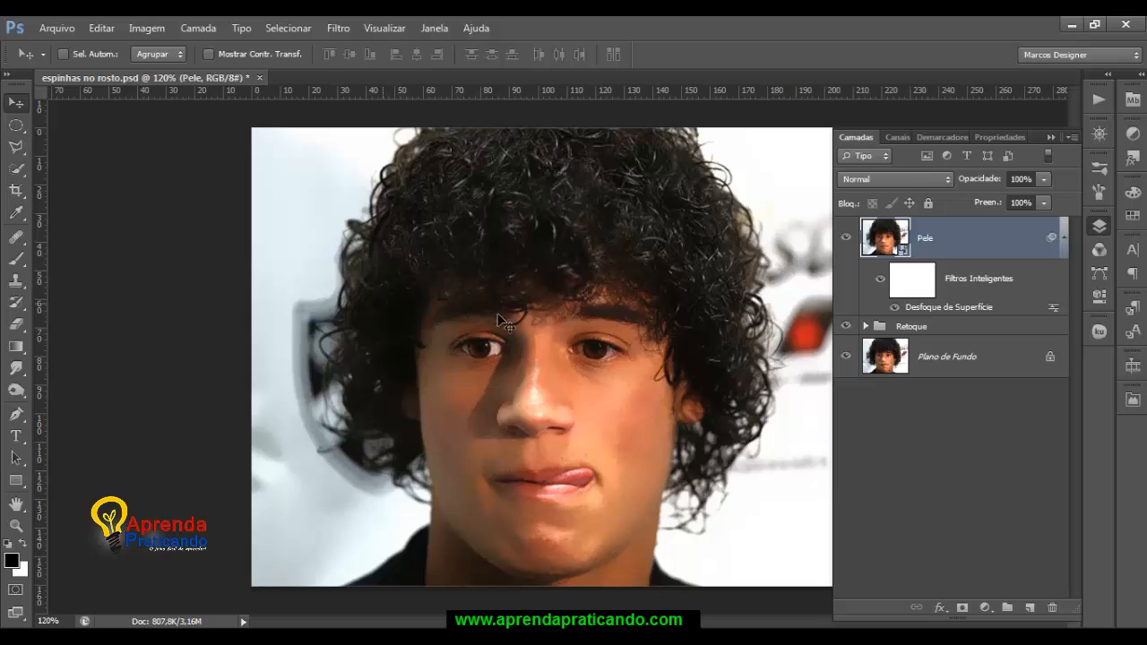
pyautogui.click(912, 285)
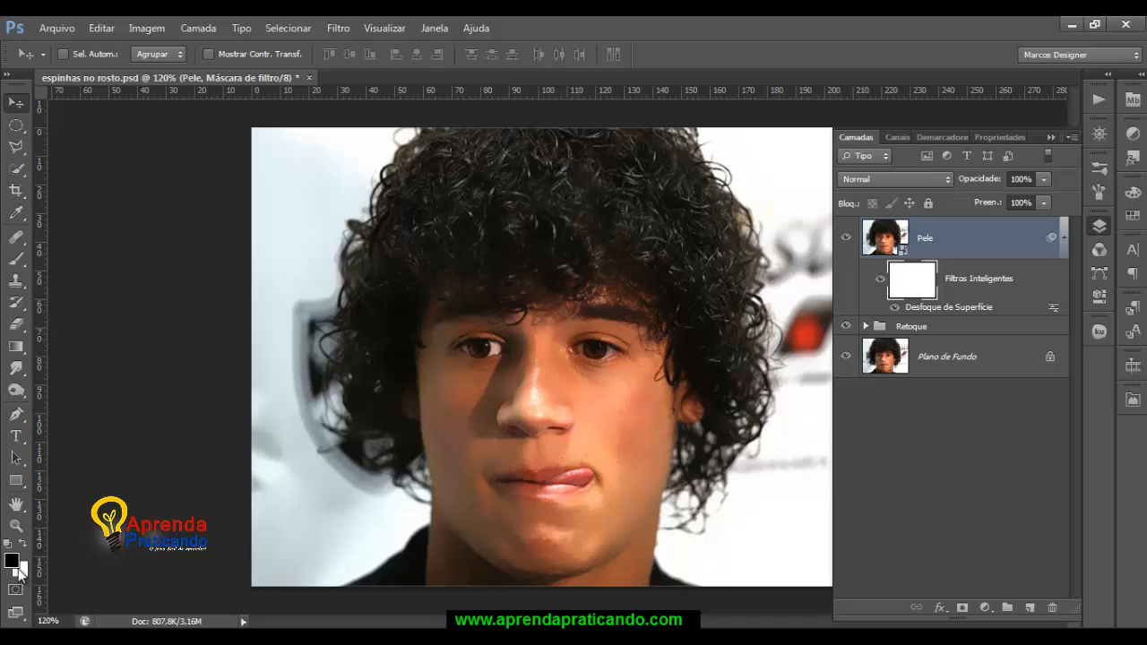
pyautogui.press('x')
pyautogui.click(24, 544)
pyautogui.hotkey('ctrl', 'i')
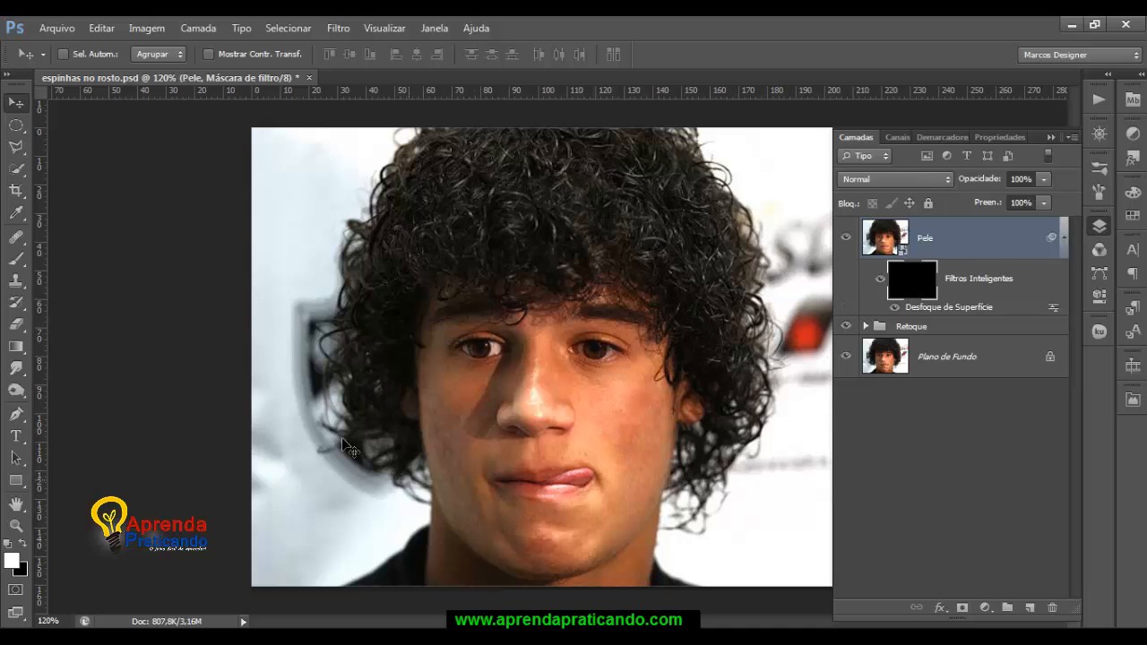
# Set up a soft brush at 25 px size and 10% opacity for painting the smart filter mask.
pyautogui.click(17, 259)
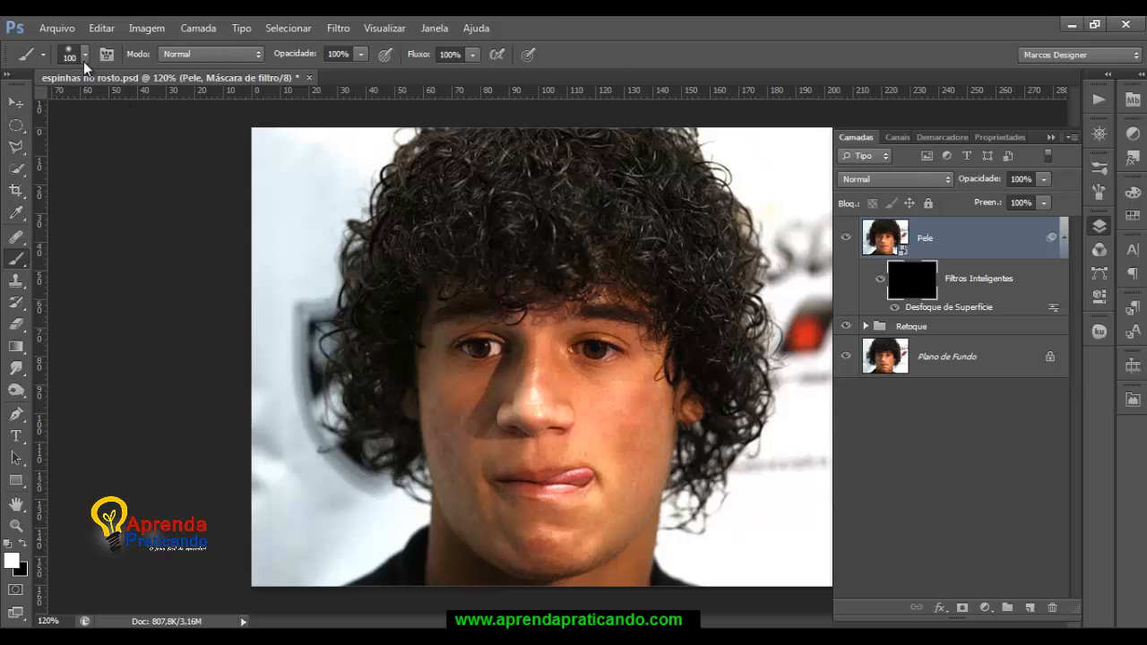
pyautogui.click(333, 54)
pyautogui.write('10')
pyautogui.press('Return')
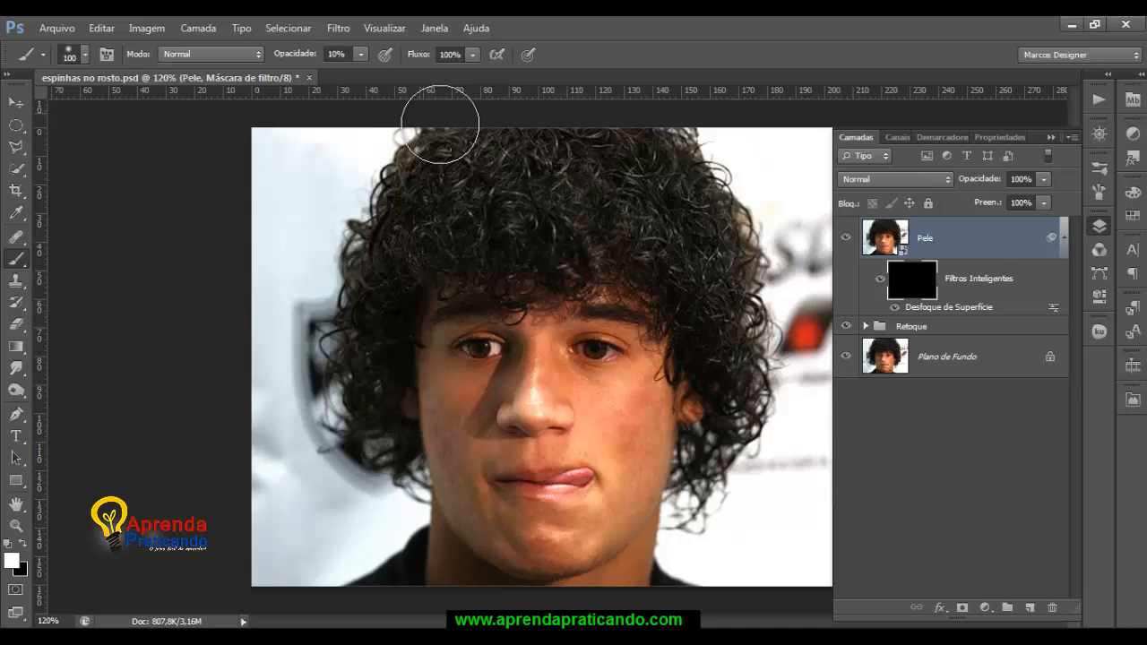
pyautogui.rightClick(623, 415)
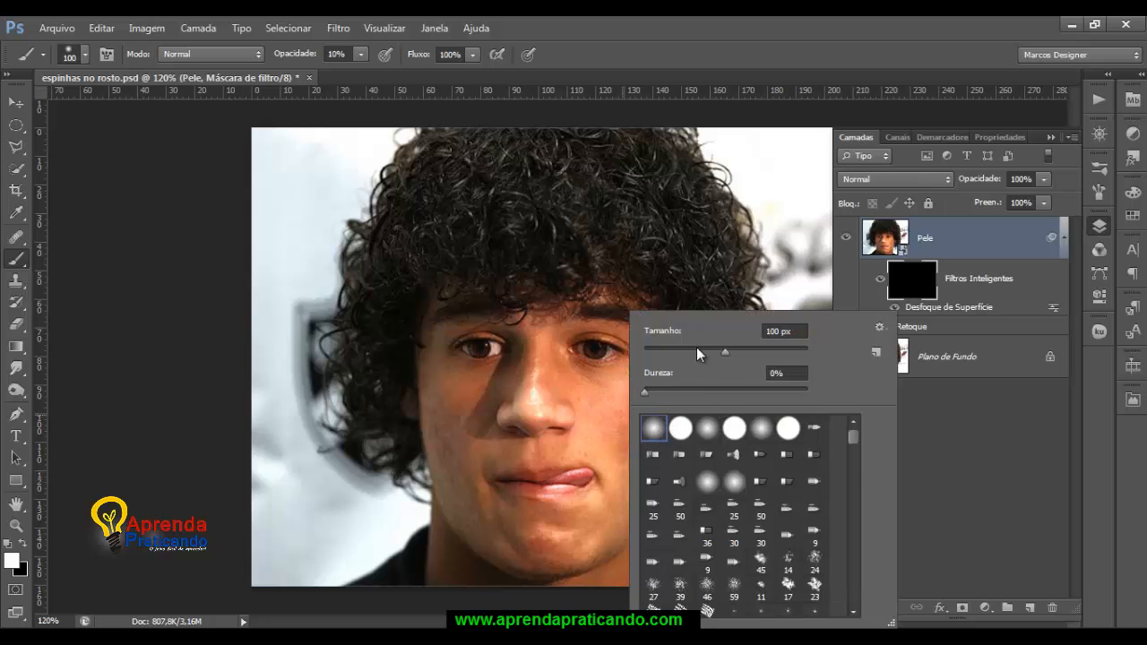
pyautogui.click(696, 349)
pyautogui.click(664, 350)
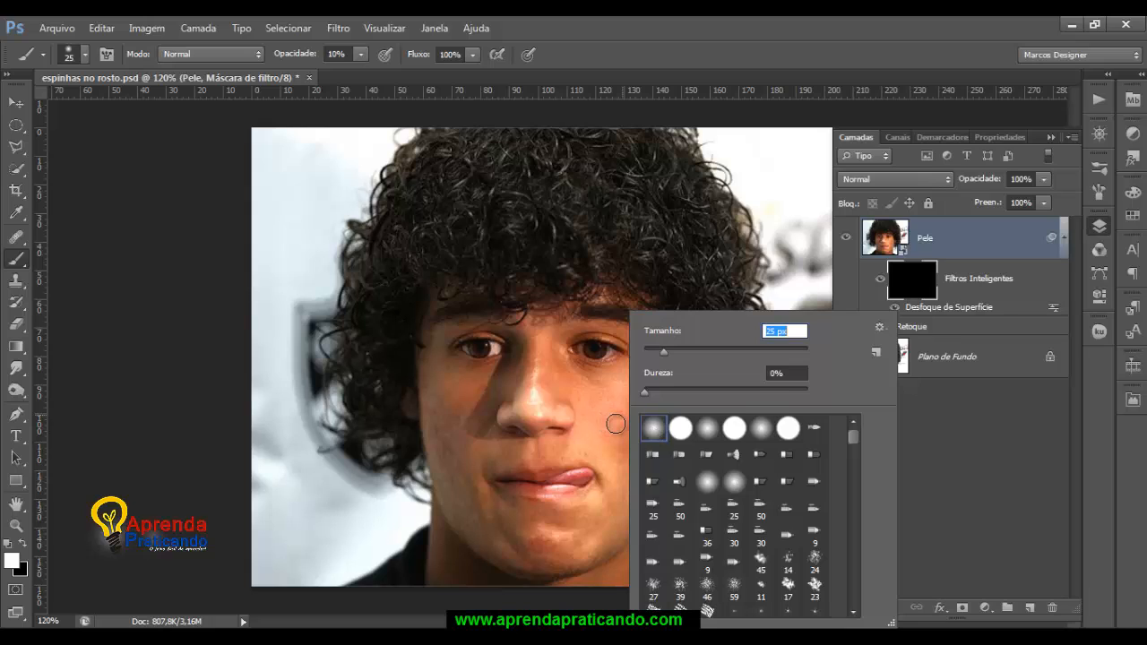
pyautogui.click(617, 425)
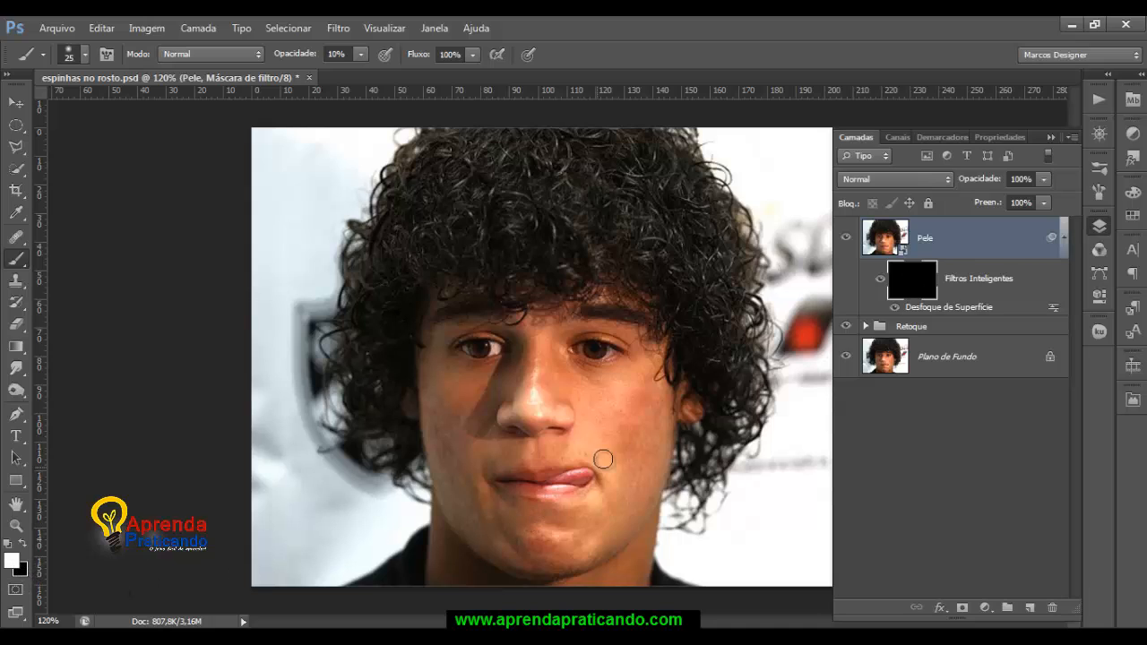
# Paint white over the cheeks, chin and remaining facial skin on the Pele filter mask, and compare with the layer hidden and shown.
pyautogui.moveTo(637, 459)
pyautogui.mouseDown()
pyautogui.moveTo(649, 404)
pyautogui.moveTo(629, 445)
pyautogui.moveTo(599, 407)
pyautogui.moveTo(633, 410)
pyautogui.moveTo(639, 455)
pyautogui.moveTo(646, 421)
pyautogui.moveTo(620, 384)
pyautogui.moveTo(635, 401)
pyautogui.moveTo(632, 494)
pyautogui.moveTo(635, 477)
pyautogui.moveTo(611, 456)
pyautogui.moveTo(620, 473)
pyautogui.moveTo(658, 396)
pyautogui.moveTo(638, 395)
pyautogui.moveTo(614, 467)
pyautogui.moveTo(600, 374)
pyautogui.mouseUp()
pyautogui.moveTo(624, 455)
pyautogui.mouseDown()
pyautogui.moveTo(610, 515)
pyautogui.moveTo(645, 442)
pyautogui.moveTo(591, 533)
pyautogui.moveTo(603, 524)
pyautogui.mouseUp()
pyautogui.moveTo(497, 519)
pyautogui.mouseDown()
pyautogui.moveTo(458, 465)
pyautogui.moveTo(467, 487)
pyautogui.moveTo(461, 479)
pyautogui.moveTo(457, 397)
pyautogui.moveTo(465, 473)
pyautogui.moveTo(473, 423)
pyautogui.moveTo(448, 364)
pyautogui.moveTo(476, 420)
pyautogui.moveTo(463, 518)
pyautogui.moveTo(446, 428)
pyautogui.moveTo(495, 544)
pyautogui.moveTo(458, 483)
pyautogui.moveTo(504, 526)
pyautogui.moveTo(470, 526)
pyautogui.moveTo(478, 535)
pyautogui.moveTo(459, 513)
pyautogui.moveTo(500, 516)
pyautogui.moveTo(444, 465)
pyautogui.moveTo(453, 391)
pyautogui.moveTo(450, 416)
pyautogui.moveTo(440, 379)
pyautogui.moveTo(427, 412)
pyautogui.moveTo(492, 374)
pyautogui.moveTo(450, 393)
pyautogui.moveTo(463, 475)
pyautogui.moveTo(458, 438)
pyautogui.moveTo(439, 471)
pyautogui.moveTo(477, 542)
pyautogui.moveTo(519, 551)
pyautogui.moveTo(490, 536)
pyautogui.moveTo(546, 539)
pyautogui.moveTo(555, 527)
pyautogui.moveTo(498, 519)
pyautogui.moveTo(475, 495)
pyautogui.moveTo(586, 519)
pyautogui.moveTo(548, 519)
pyautogui.moveTo(611, 513)
pyautogui.moveTo(623, 461)
pyautogui.moveTo(514, 442)
pyautogui.moveTo(567, 453)
pyautogui.moveTo(547, 449)
pyautogui.moveTo(514, 393)
pyautogui.moveTo(547, 345)
pyautogui.moveTo(536, 344)
pyautogui.moveTo(547, 362)
pyautogui.moveTo(632, 365)
pyautogui.moveTo(600, 379)
pyautogui.moveTo(430, 368)
pyautogui.moveTo(455, 444)
pyautogui.moveTo(474, 422)
pyautogui.moveTo(456, 451)
pyautogui.moveTo(438, 412)
pyautogui.moveTo(463, 451)
pyautogui.moveTo(619, 437)
pyautogui.mouseUp()
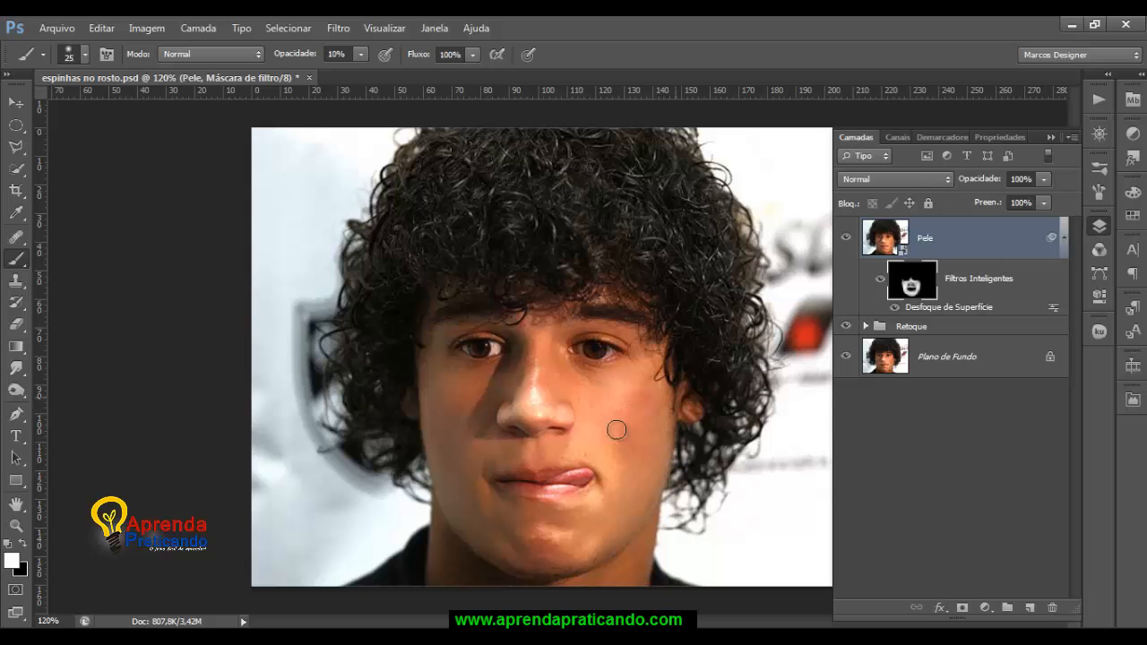
pyautogui.click(846, 238)
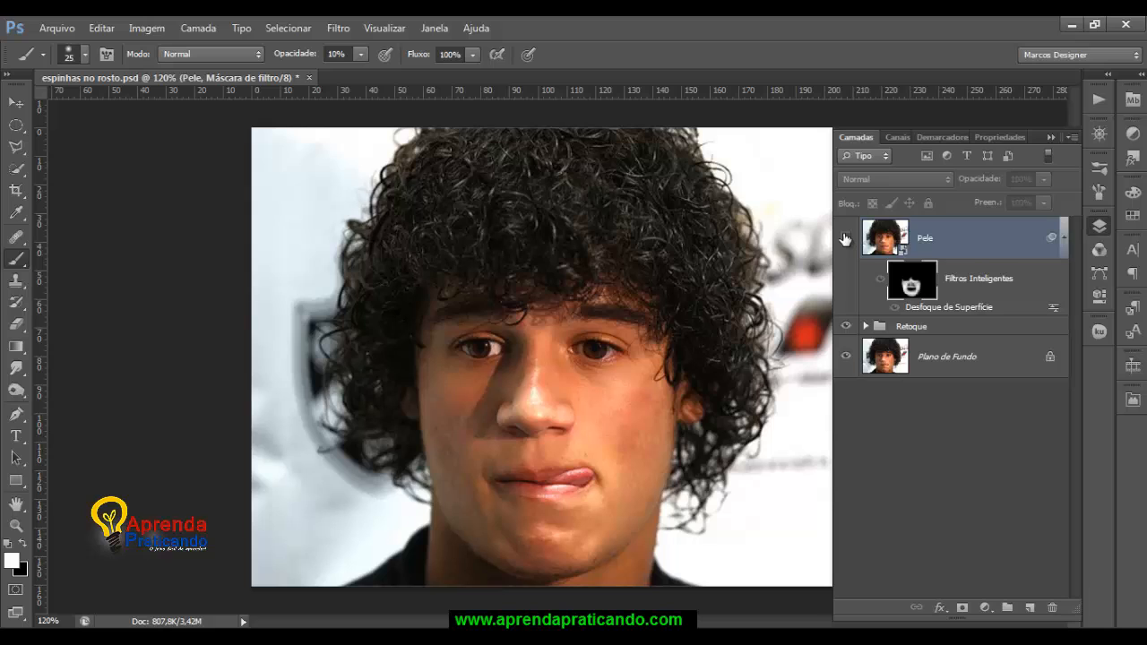
pyautogui.click(845, 238)
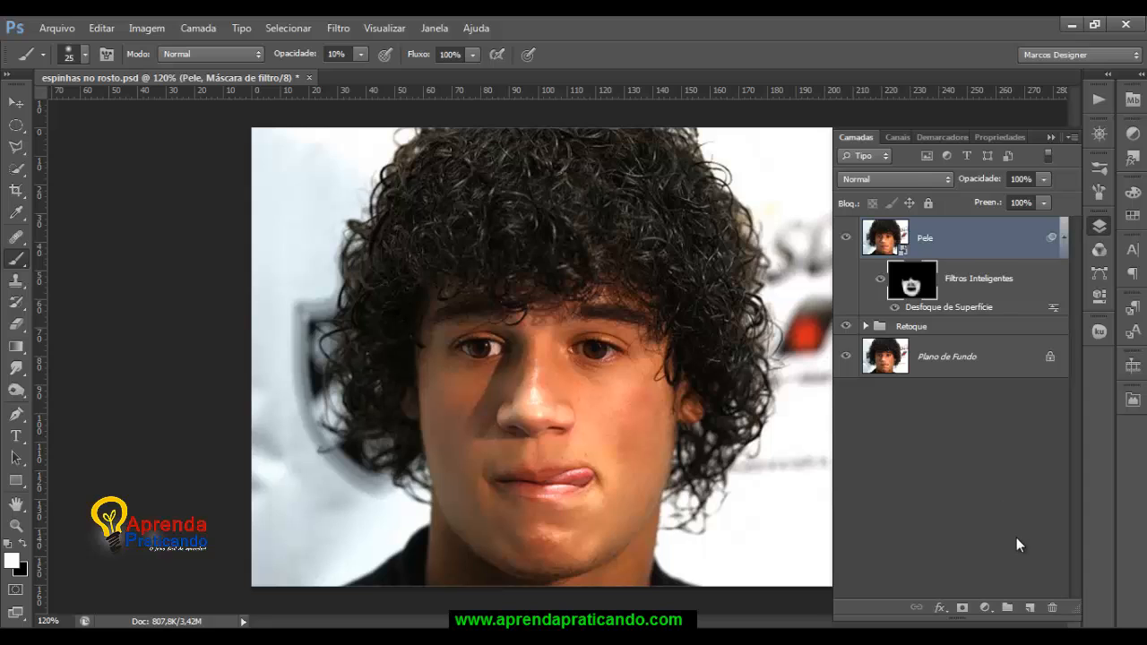
# Create a new empty layer above Pele and name it Finalização.
pyautogui.click(1031, 610)
pyautogui.press('x')
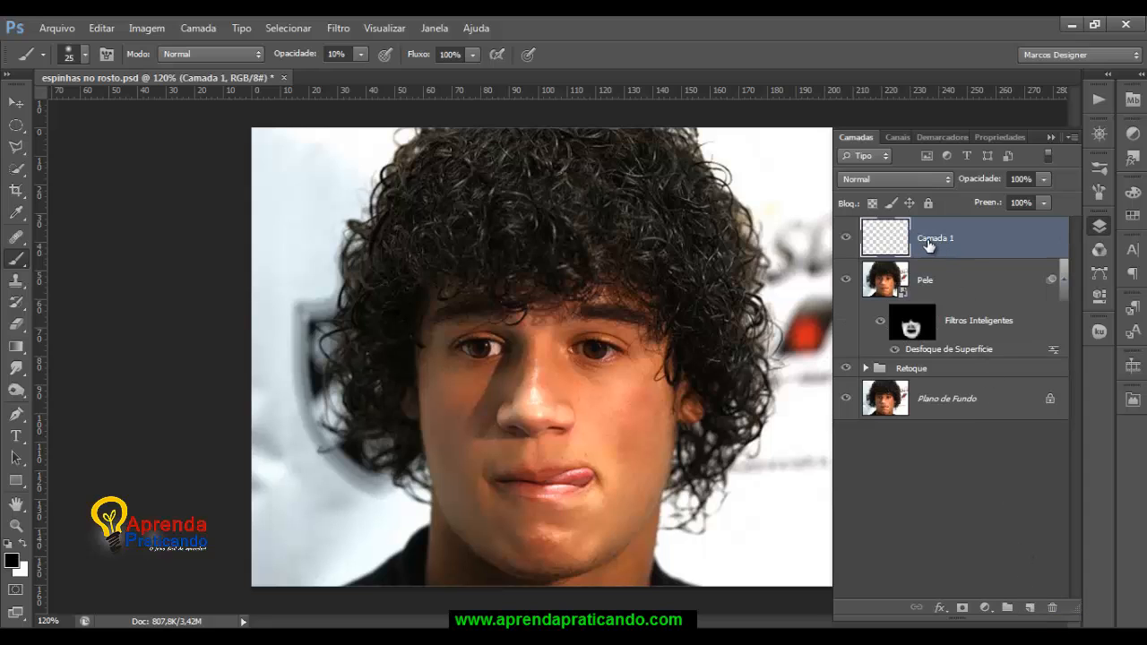
pyautogui.doubleClick(933, 240)
pyautogui.write('Finalização')
pyautogui.press('Return')
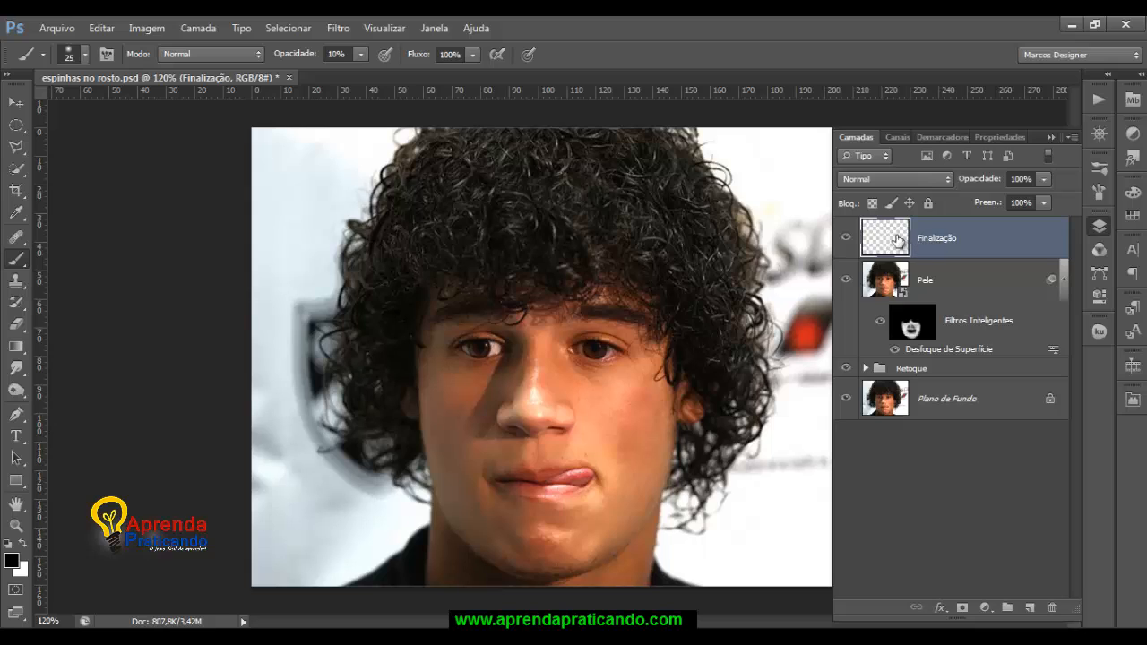
# Put the Pele layer into a new group named Pele and collapse the group.
pyautogui.click(937, 280)
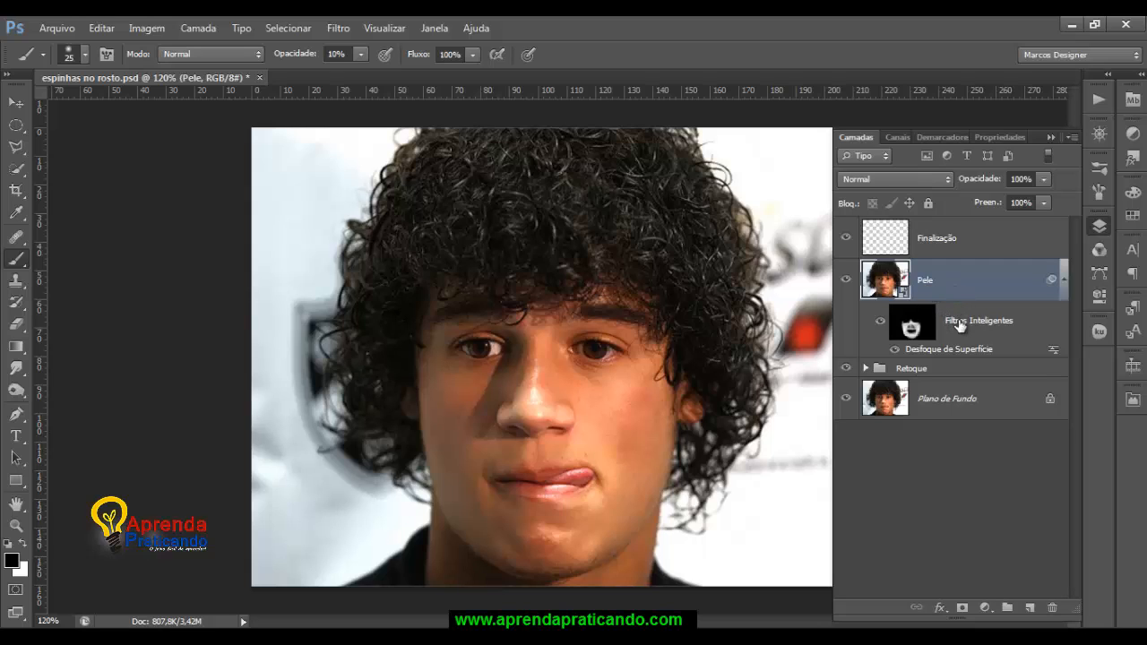
pyautogui.moveTo(937, 289); pyautogui.dragTo(1006, 586)
pyautogui.moveTo(936, 288); pyautogui.dragTo(1008, 608)
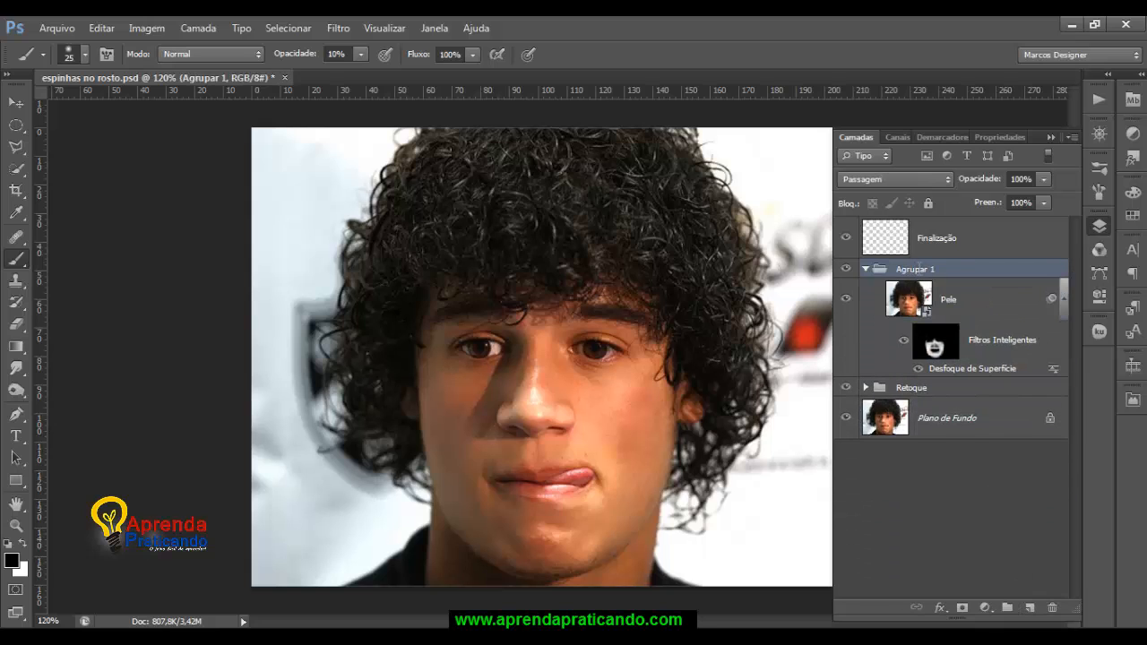
pyautogui.doubleClick(920, 268)
pyautogui.write('Pele')
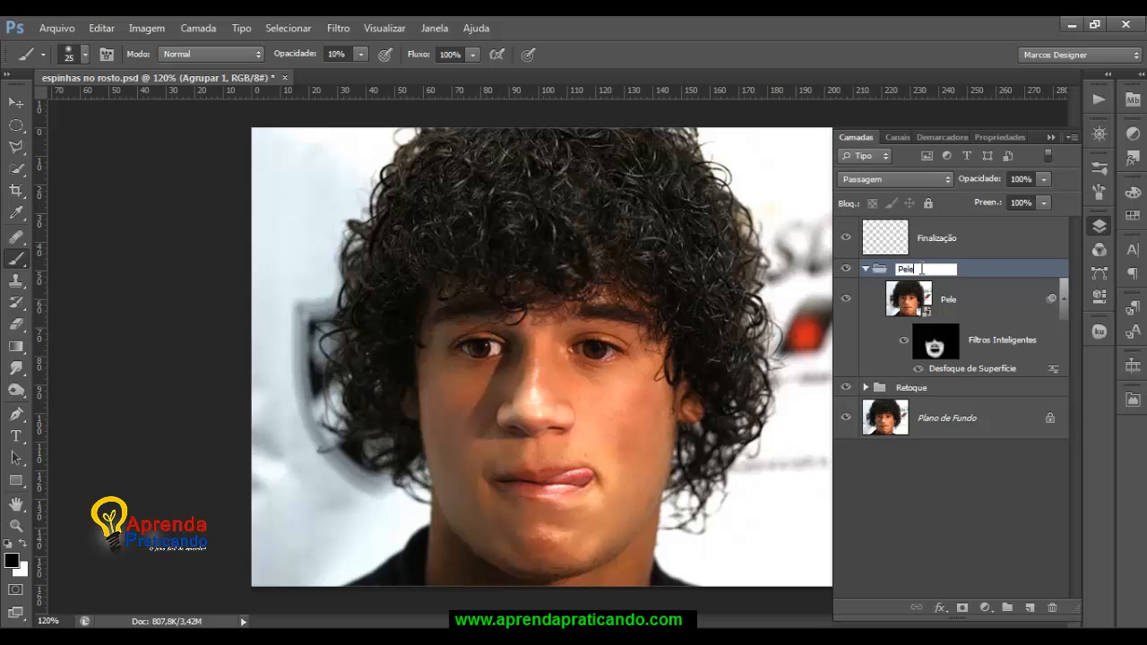
pyautogui.press('Return')
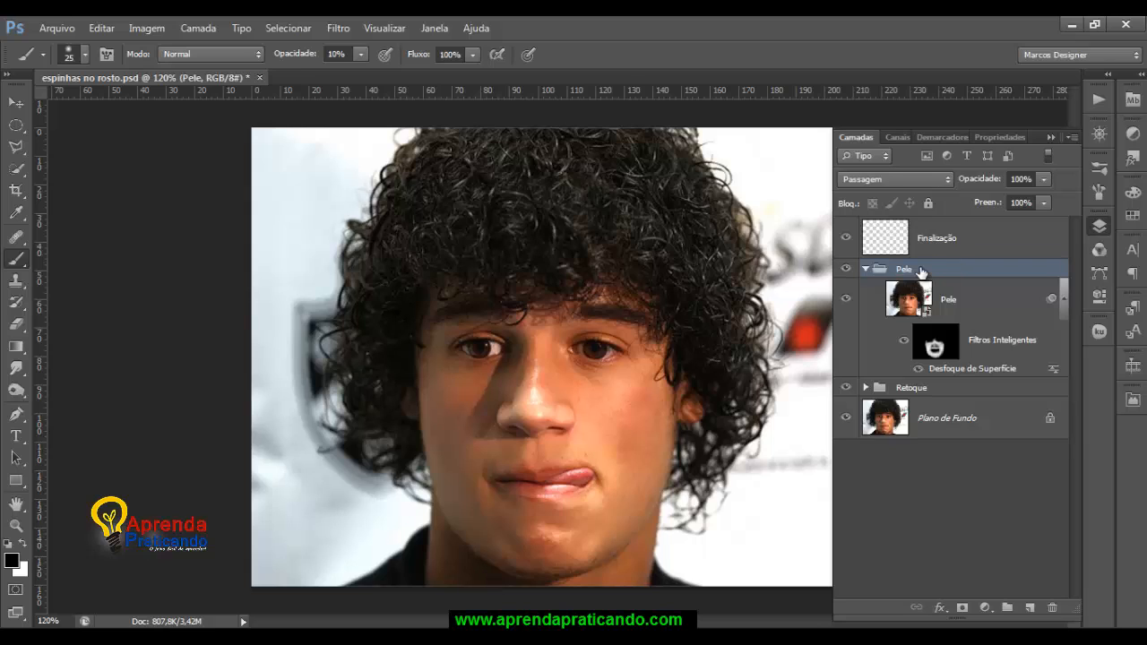
pyautogui.click(866, 269)
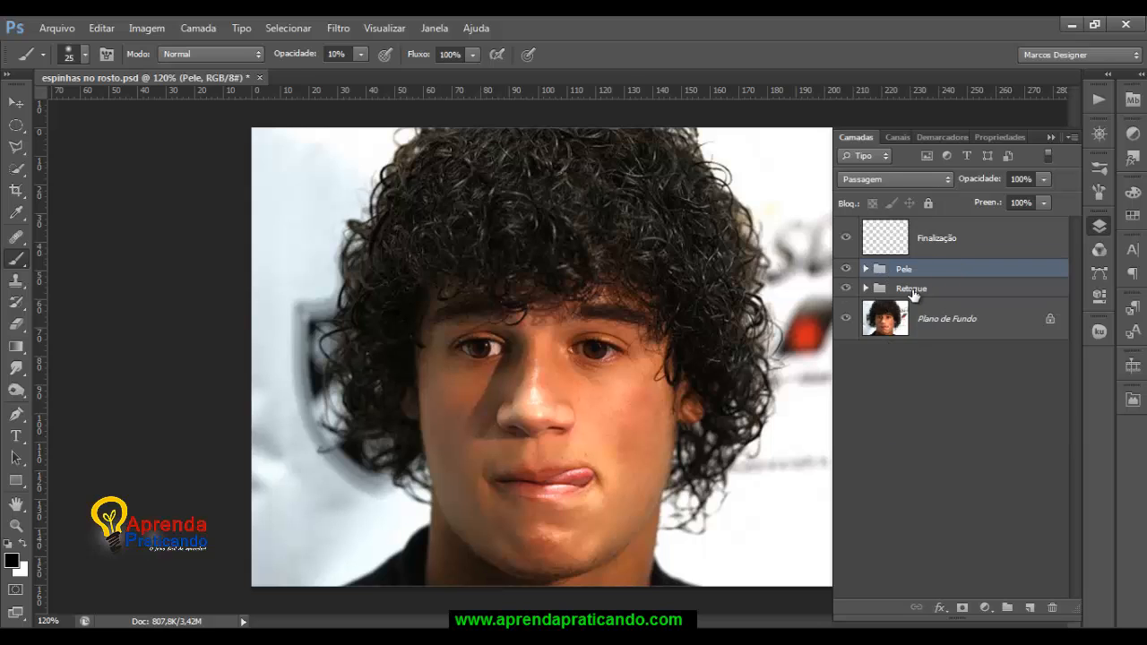
# Stamp all visible layers onto the Finalização layer and convert it to a smart object.
pyautogui.click(939, 241)
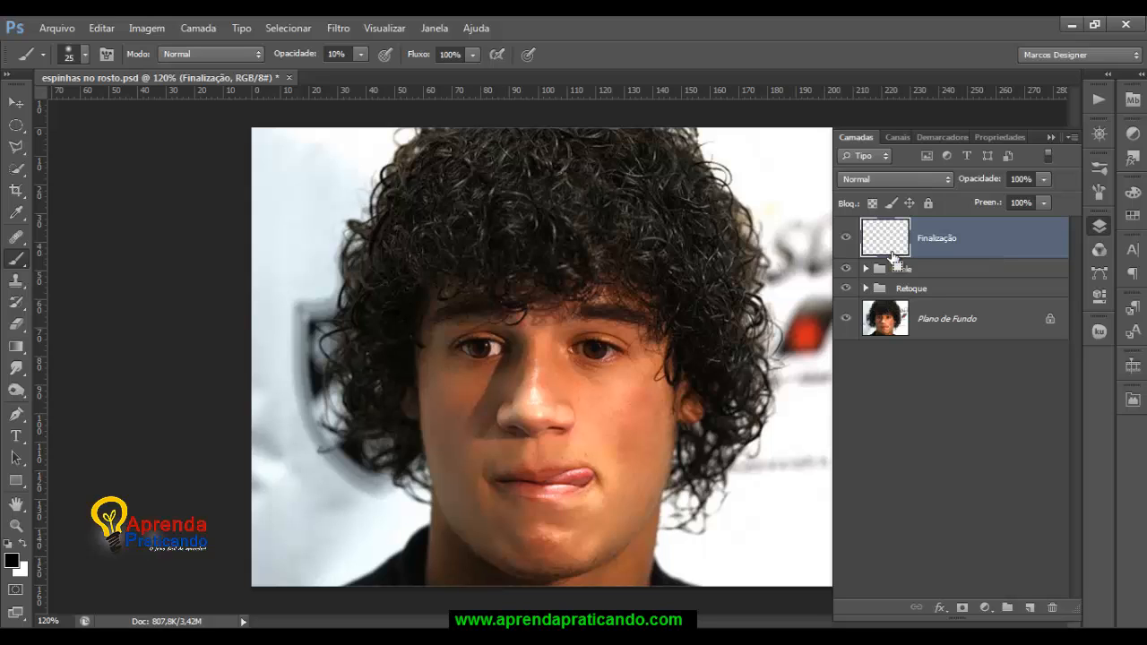
pyautogui.hotkey('ctrl', 'alt', 'shift', 'e')
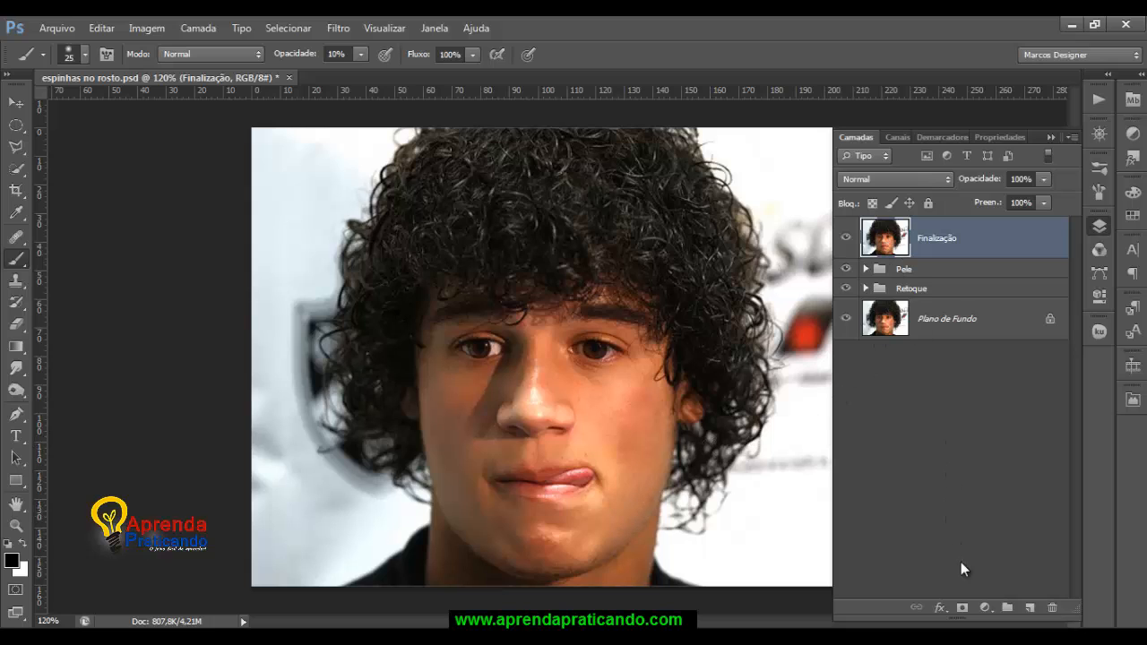
pyautogui.click(985, 609)
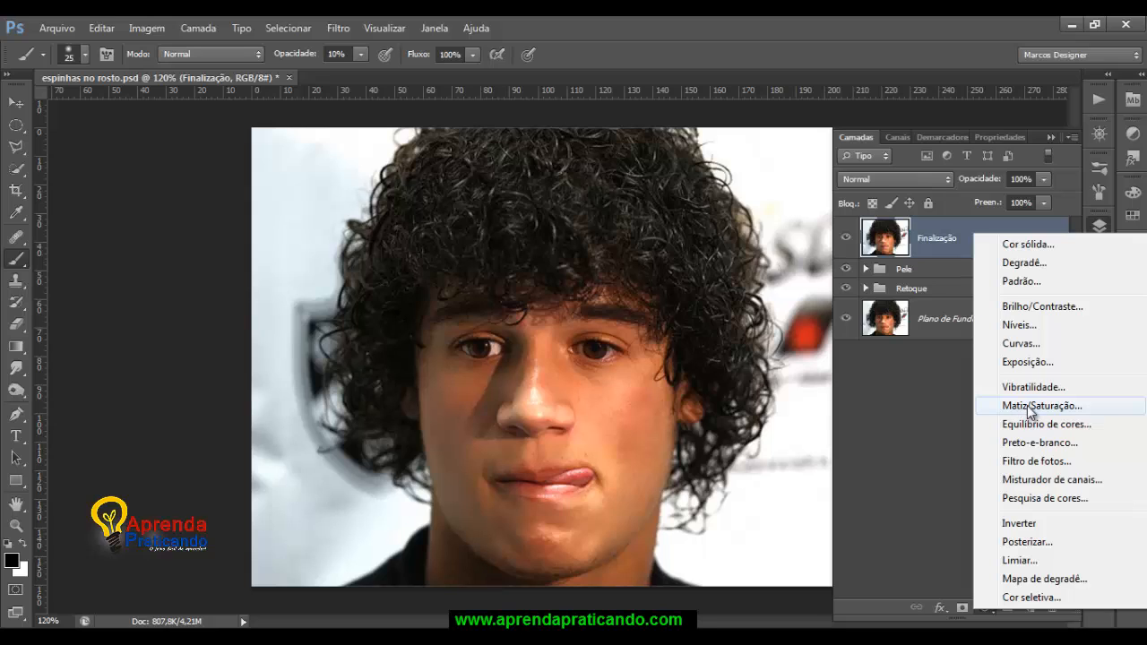
pyautogui.press('Escape')
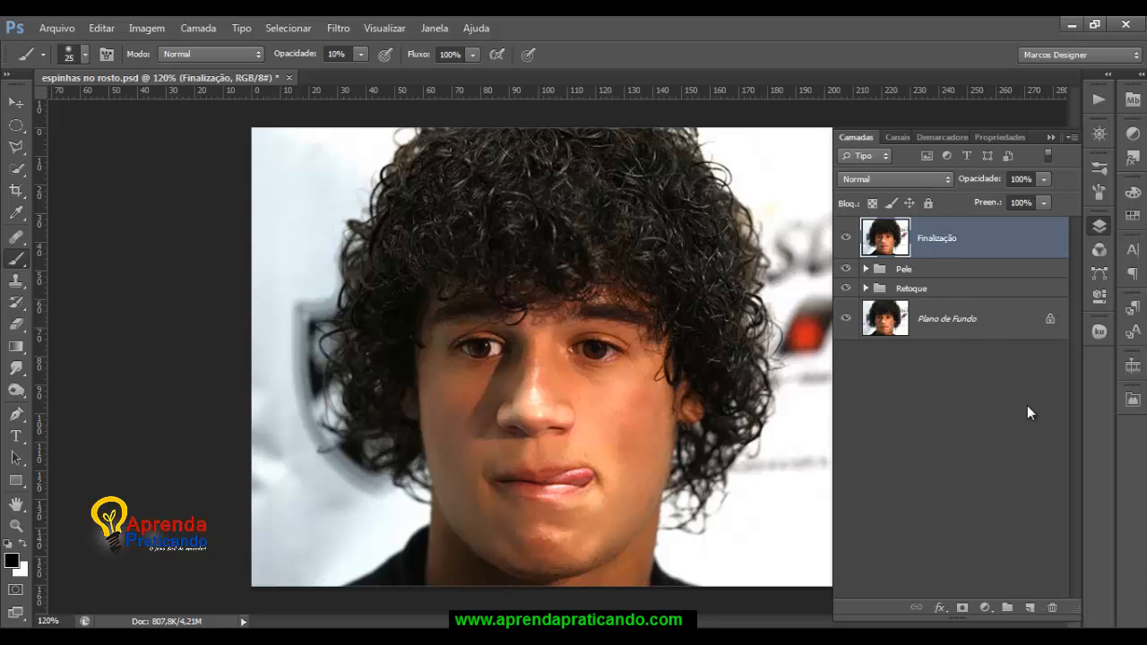
pyautogui.rightClick(934, 239)
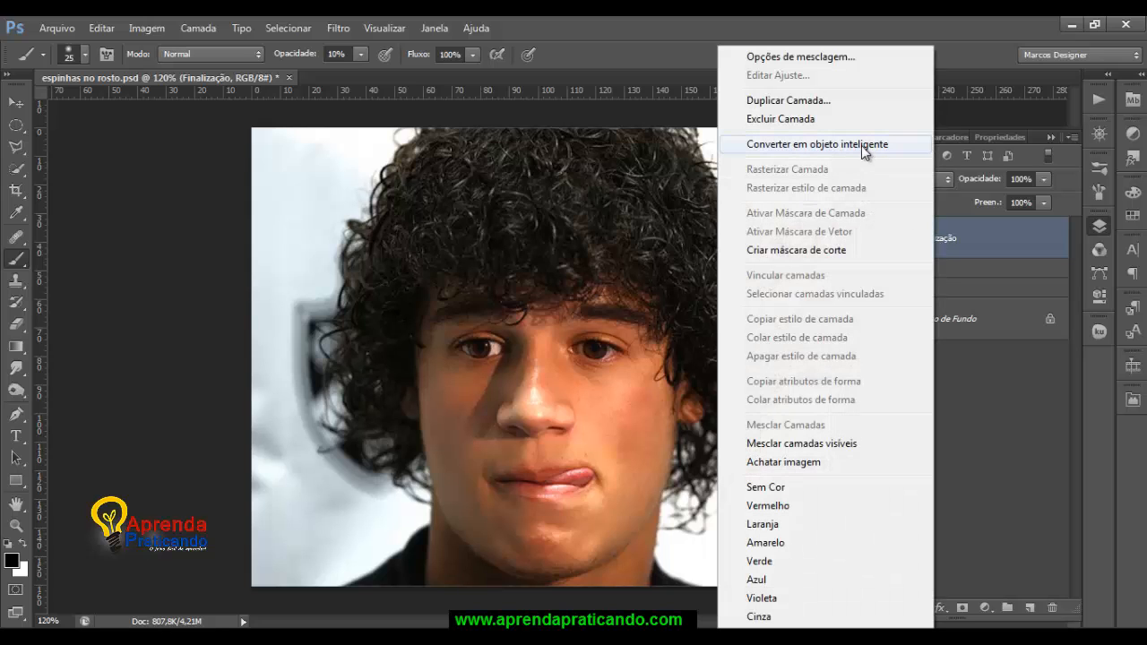
pyautogui.click(828, 145)
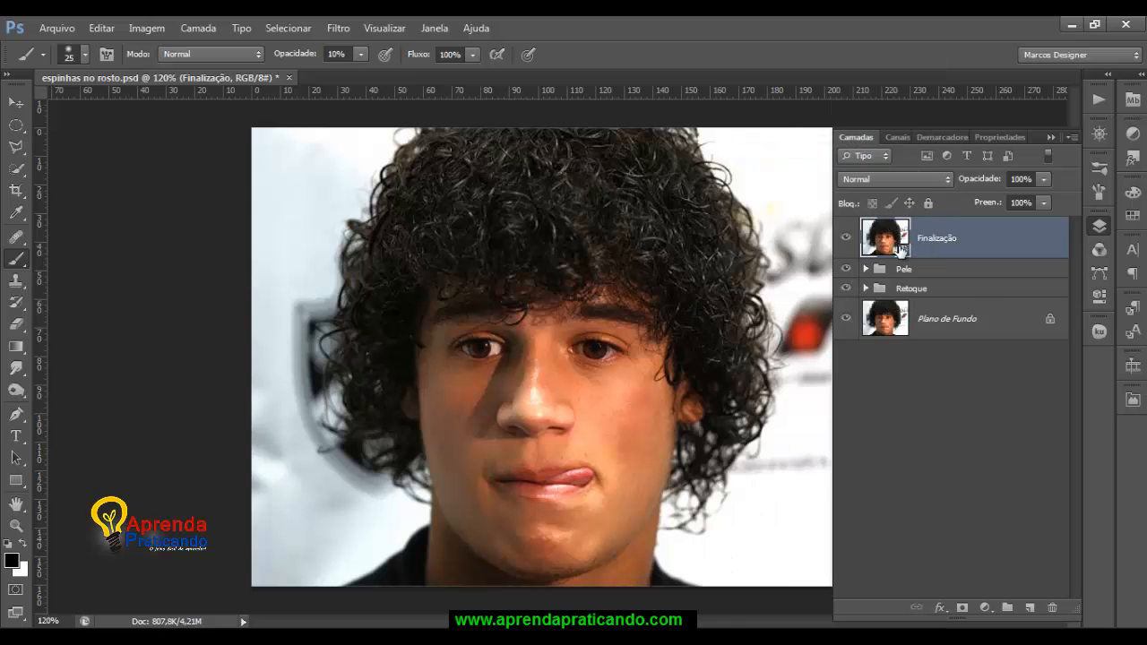
# Add a Hue/Saturation adjustment layer above Finalização with the saturation set to -10.
pyautogui.click(987, 610)
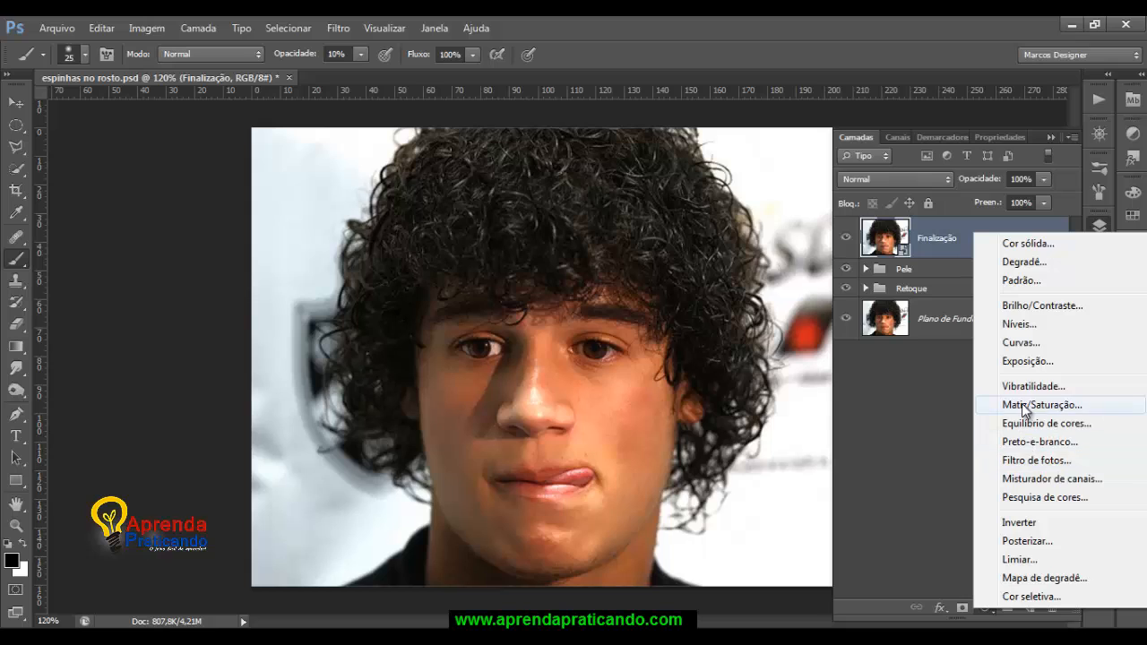
pyautogui.click(1025, 404)
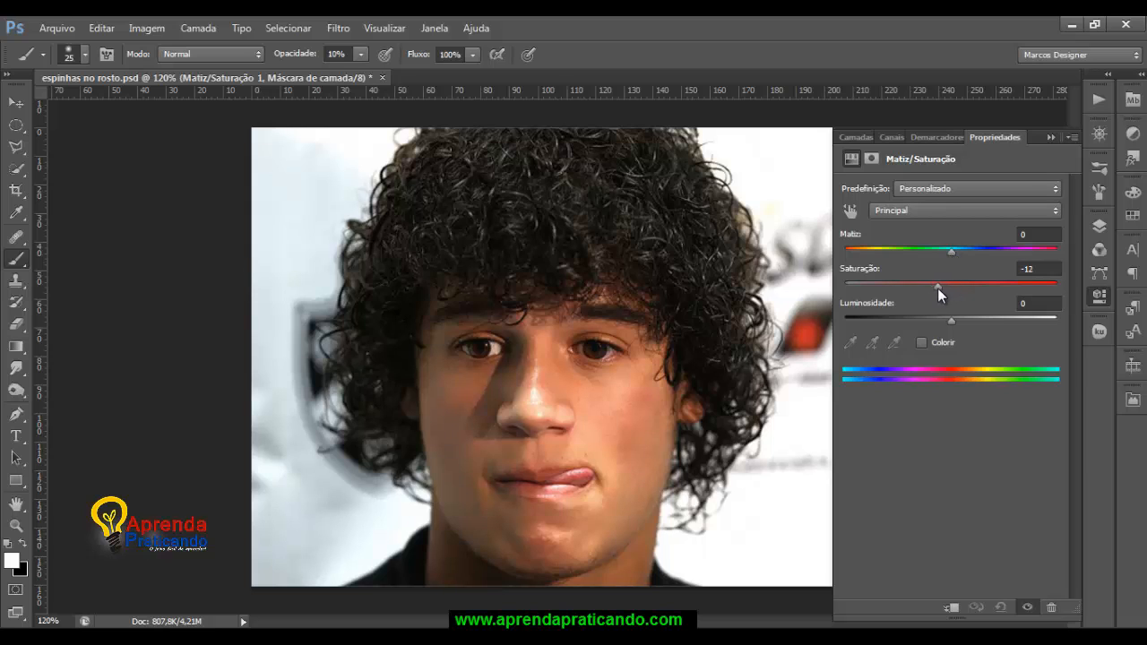
pyautogui.moveTo(938, 288); pyautogui.dragTo(940, 287)
pyautogui.click(1036, 269)
pyautogui.write('-10')
pyautogui.press('Return')
pyautogui.click(854, 137)
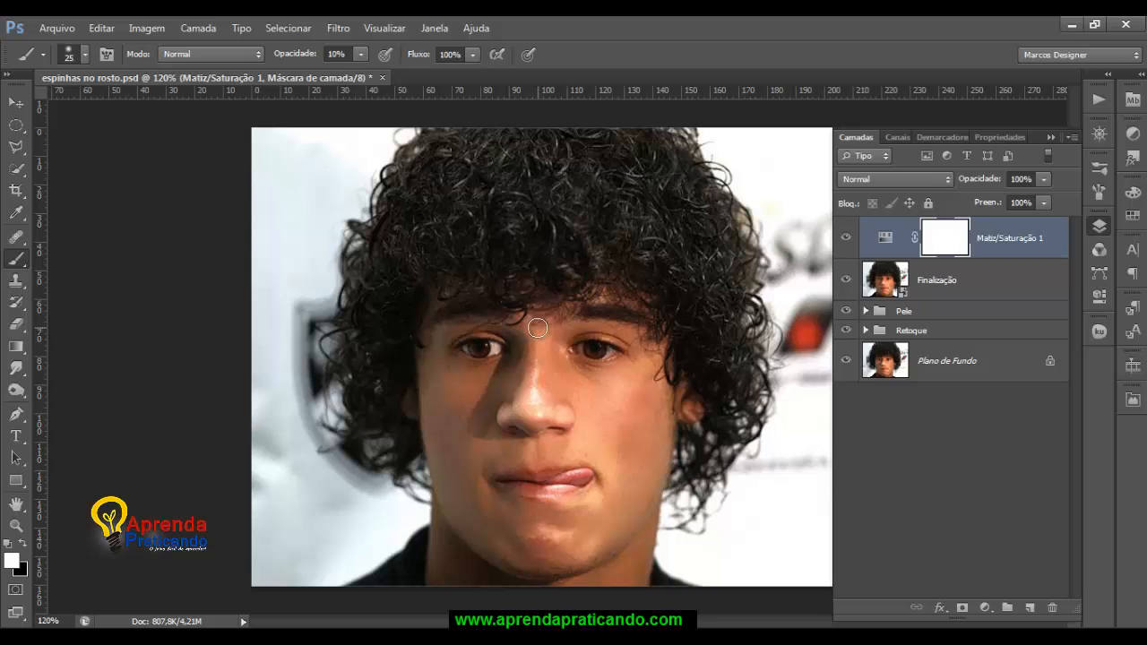
# On the Finalização layer, select the irises of both eyes with the Elliptical Marquee, adding the second to the first.
pyautogui.scroll(3, 537, 328)
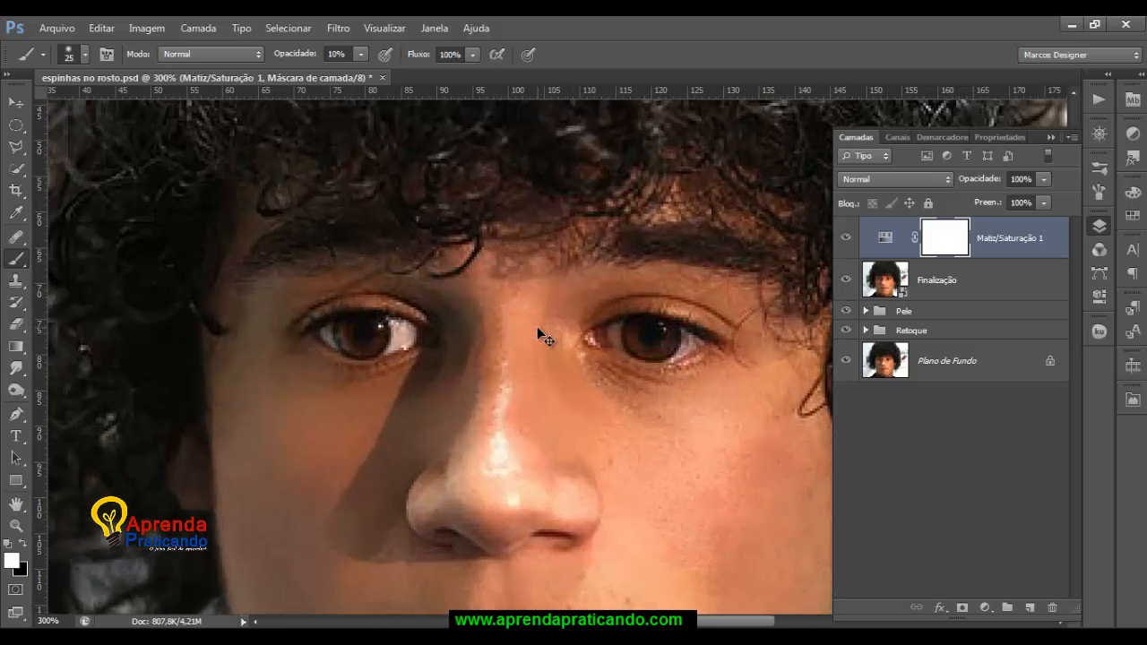
pyautogui.scroll(1, 537, 327)
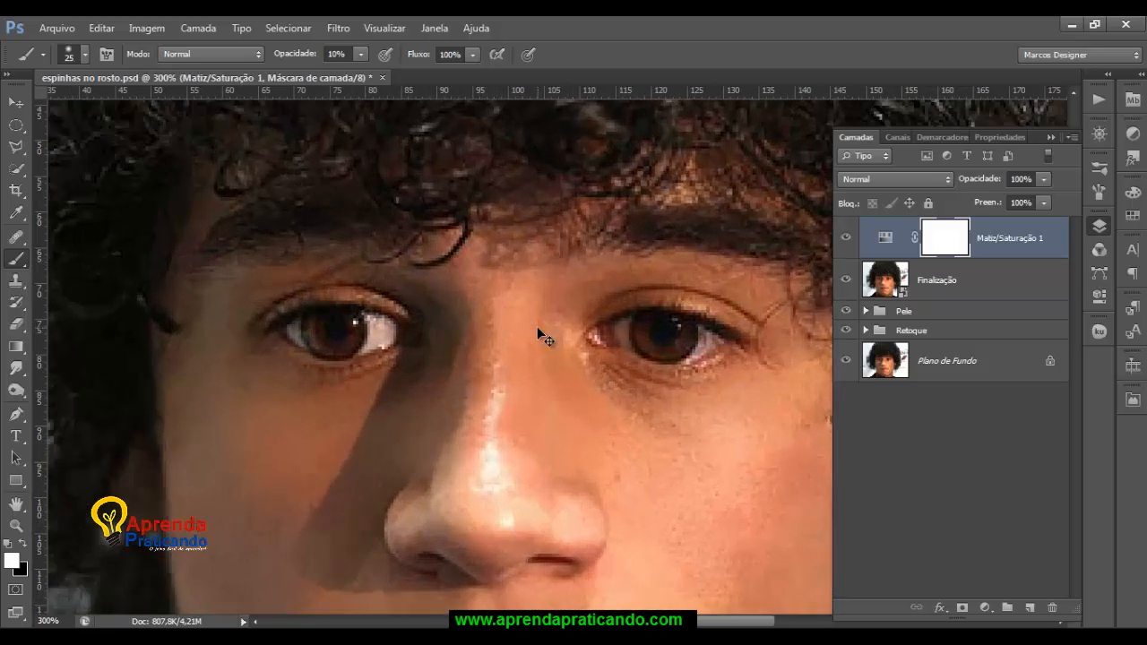
pyautogui.click(892, 294)
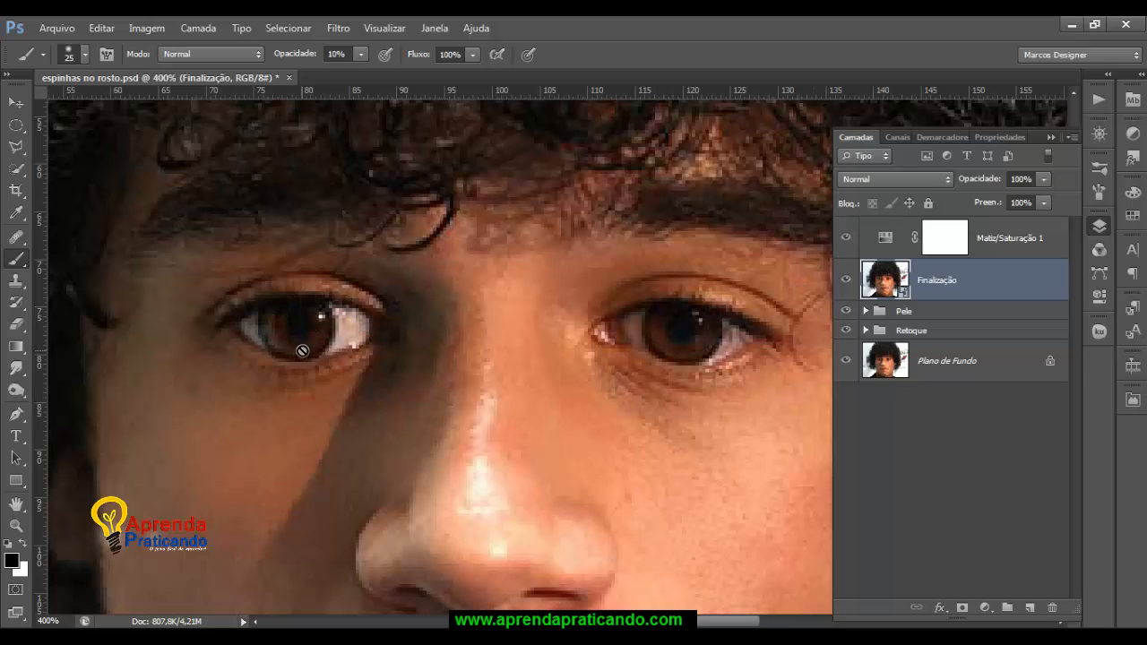
pyautogui.click(20, 148)
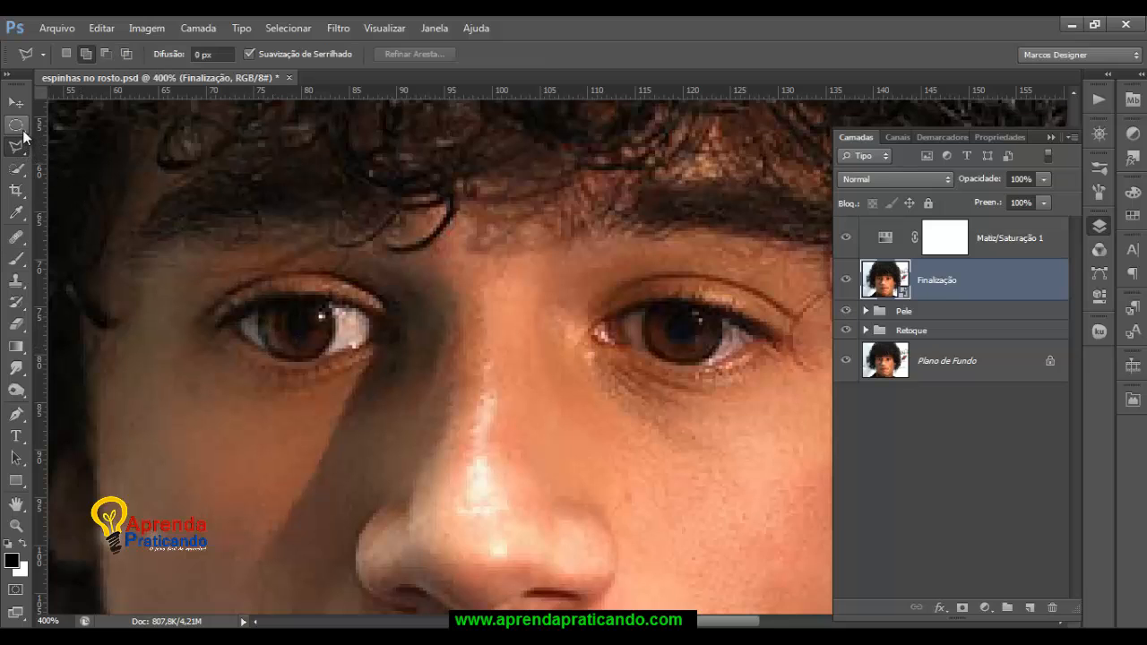
pyautogui.click(17, 126)
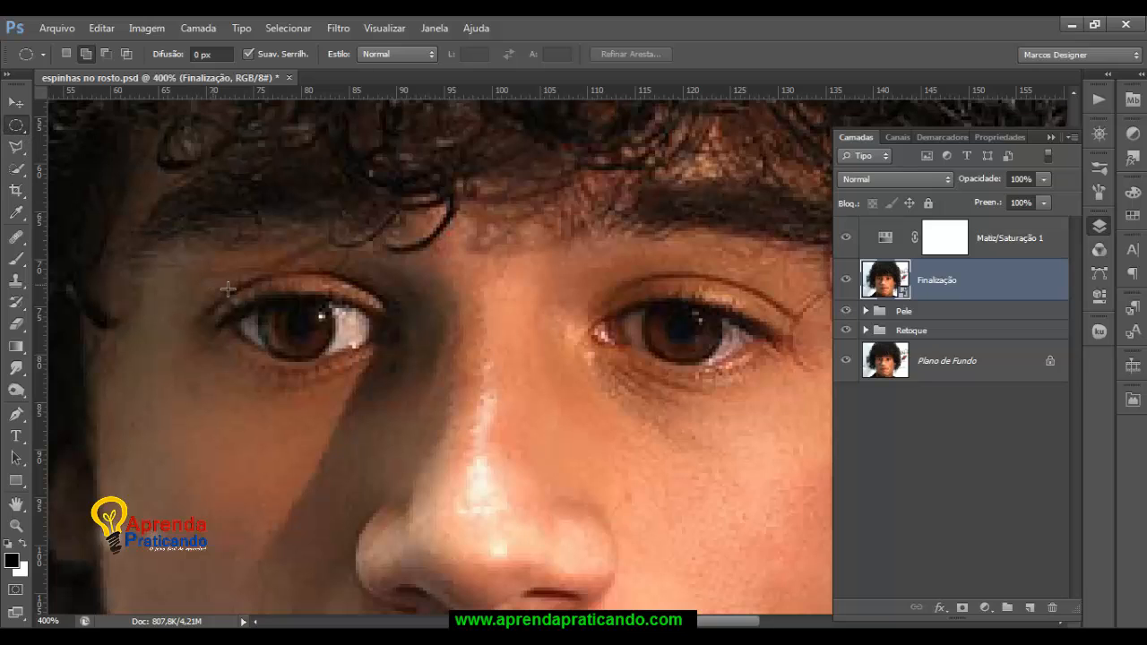
pyautogui.moveTo(260, 295); pyautogui.dragTo(329, 355)
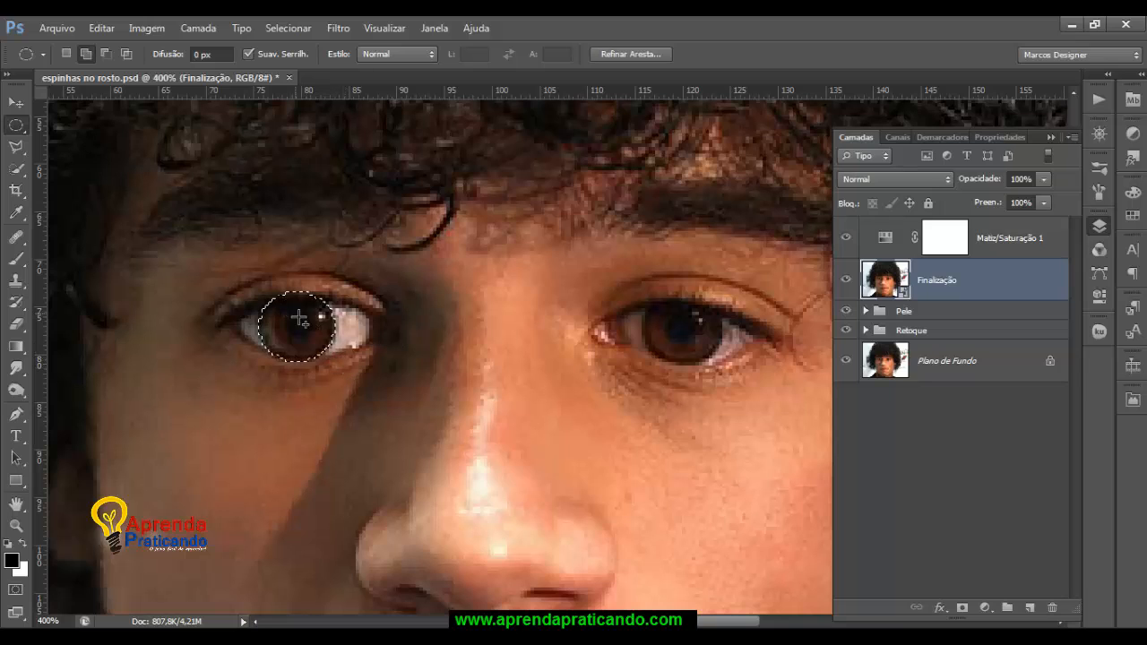
pyautogui.click(86, 56)
pyautogui.moveTo(650, 305); pyautogui.dragTo(723, 362)
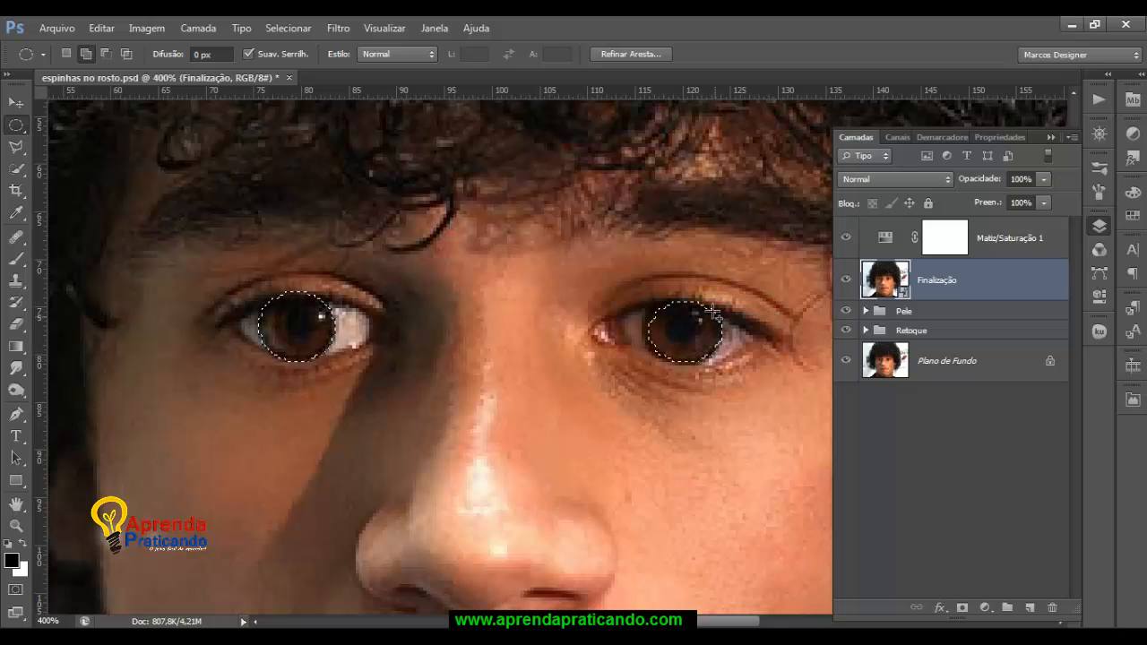
pyautogui.moveTo(707, 308); pyautogui.dragTo(645, 358)
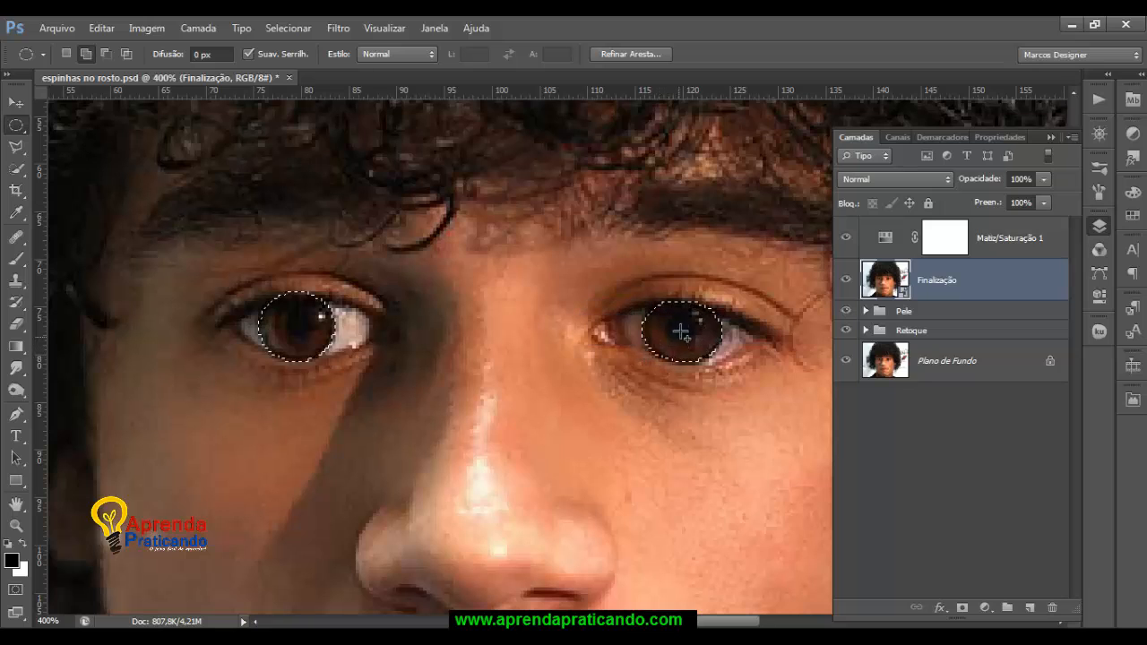
pyautogui.moveTo(674, 303); pyautogui.dragTo(649, 354)
# Feather the iris selection with a radius of 2 pixels.
pyautogui.click(301, 27)
pyautogui.moveTo(461, 220)
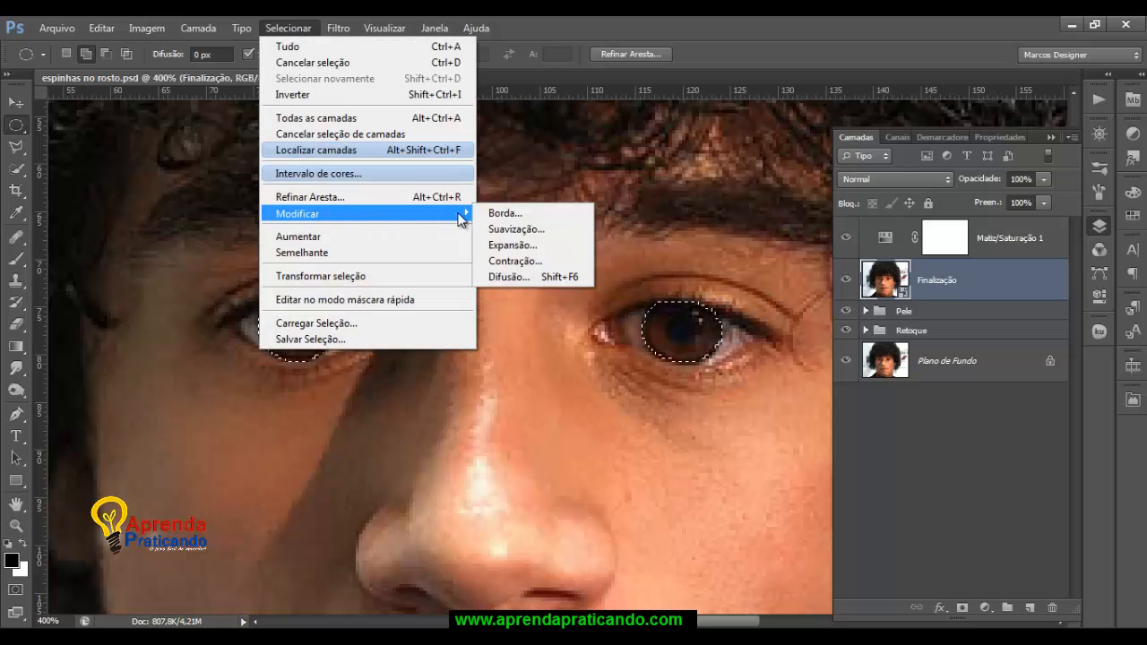
pyautogui.click(515, 276)
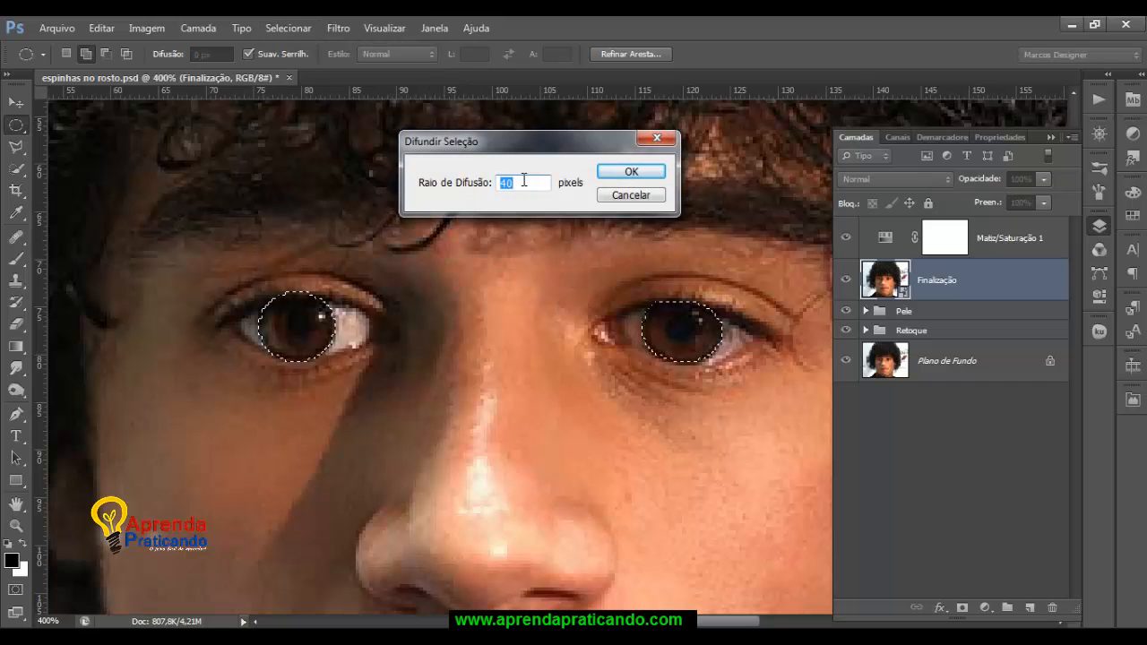
pyautogui.write('2')
pyautogui.click(631, 171)
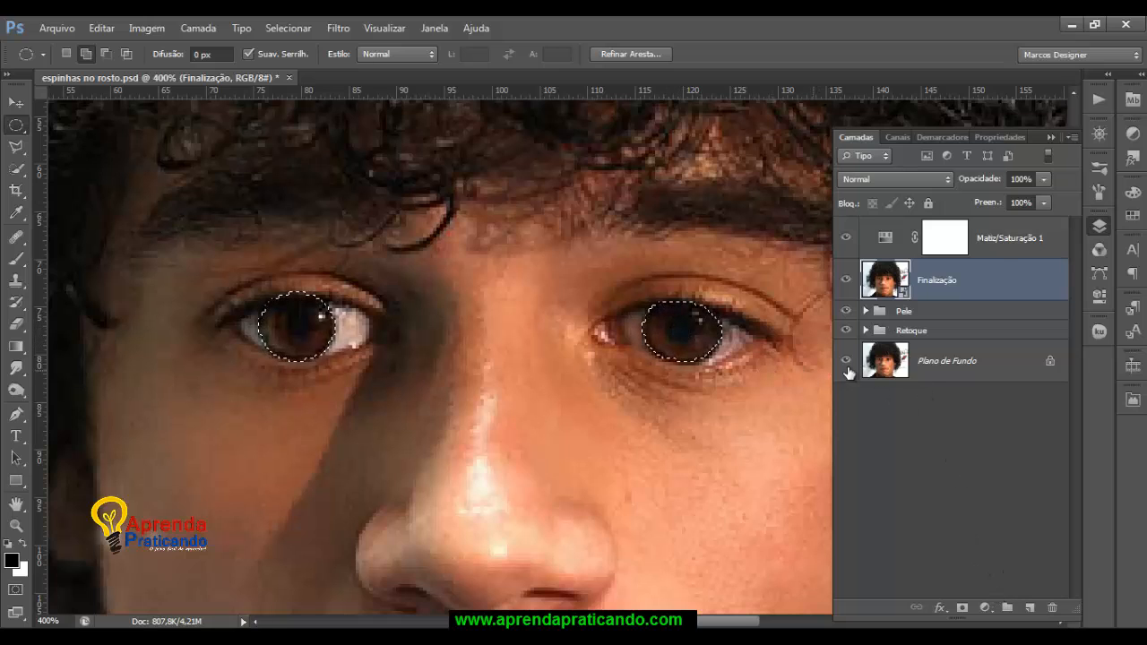
# Add a Hue/Saturation adjustment for the selected irises, clip it to the Finalização layer and set its hue to +19.
pyautogui.click(985, 608)
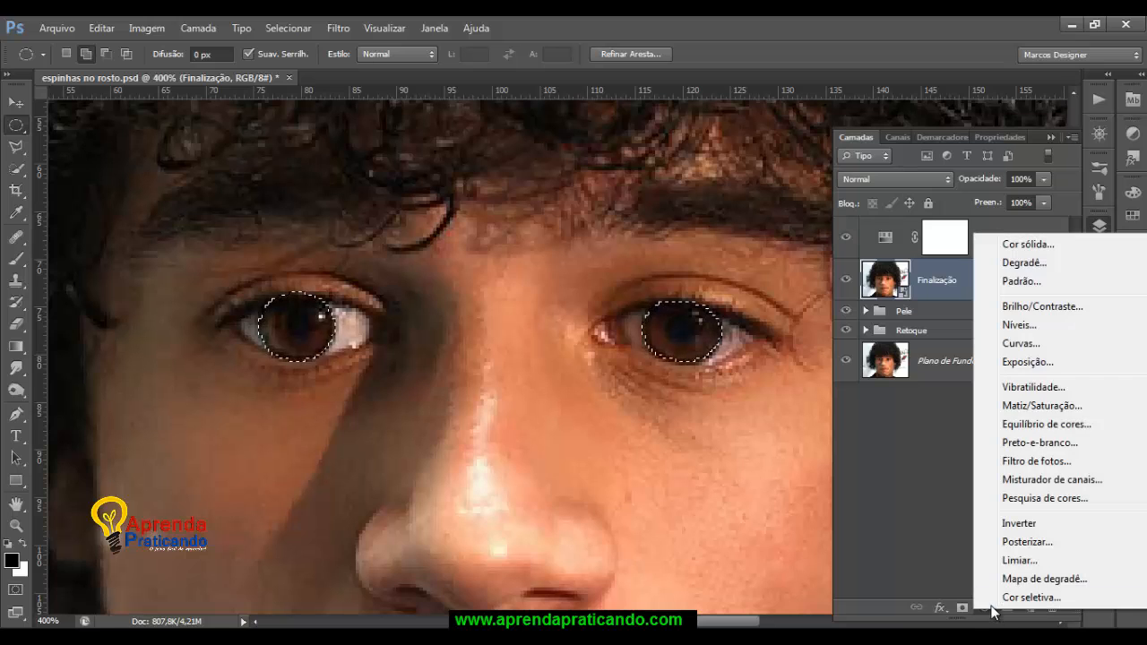
pyautogui.click(1030, 408)
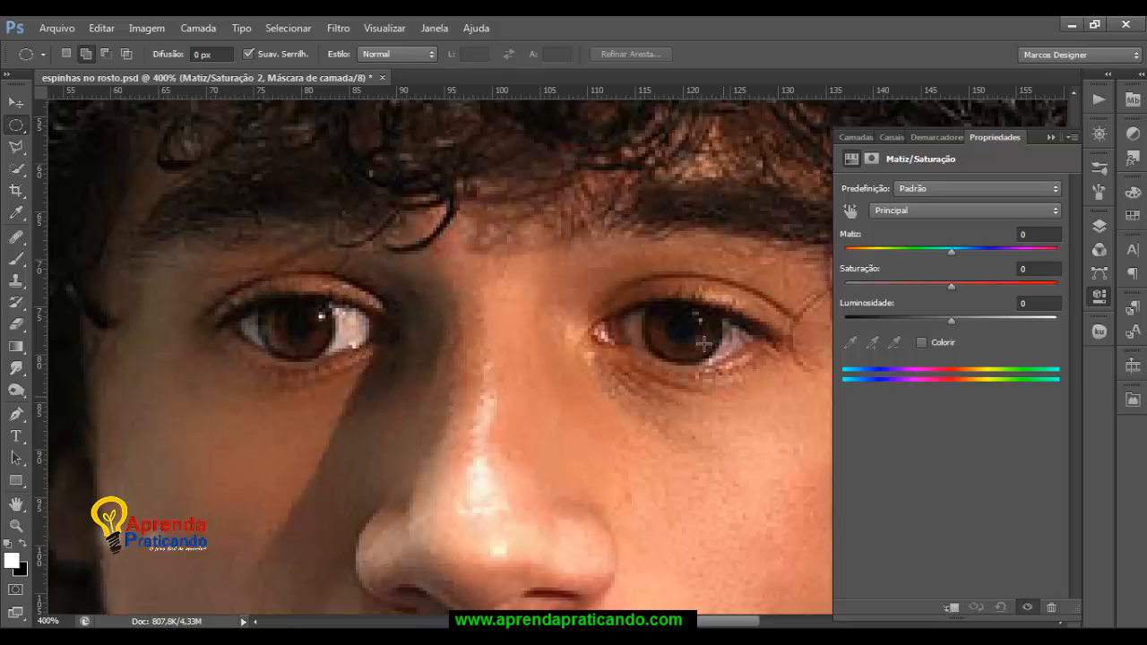
pyautogui.click(952, 608)
pyautogui.moveTo(950, 250)
pyautogui.mouseDown()
pyautogui.moveTo(935, 252)
pyautogui.moveTo(969, 253)
pyautogui.mouseUp()
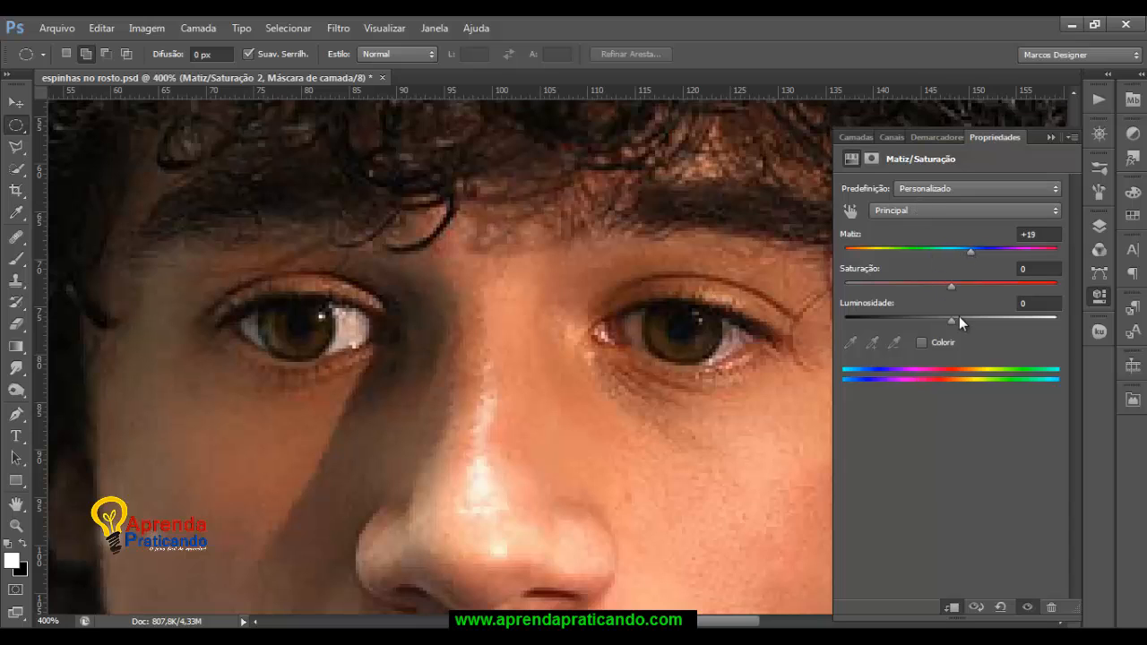
# Raise the hue and slightly raise the saturation of the Yellows range in the irises' Hue/Saturation adjustment.
pyautogui.click(970, 211)
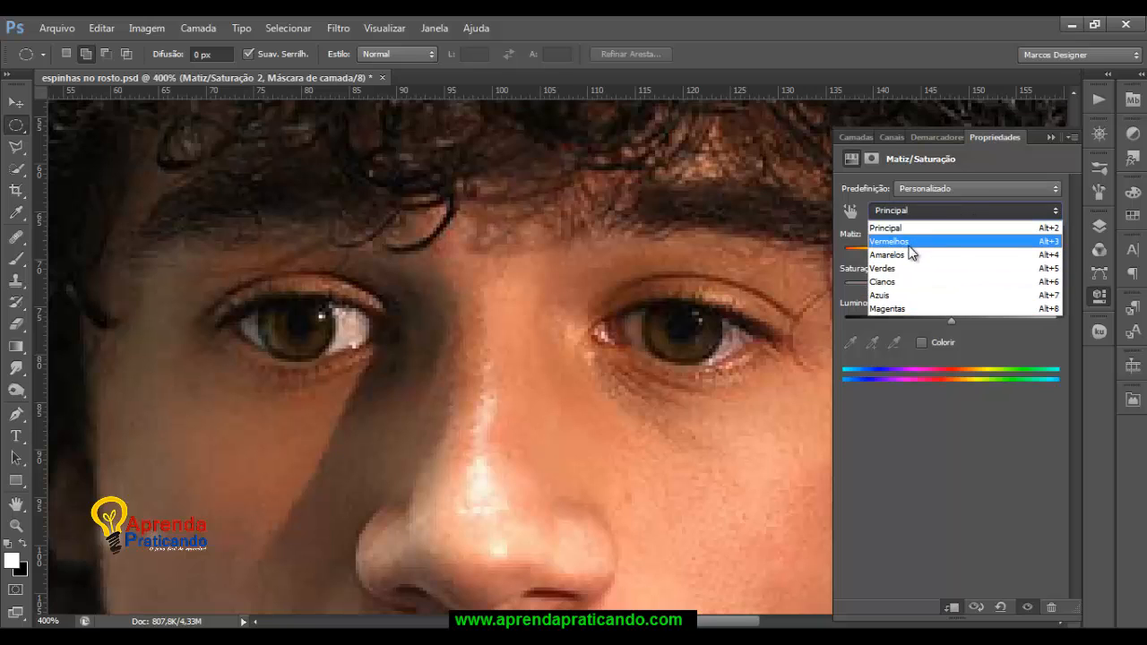
pyautogui.click(907, 260)
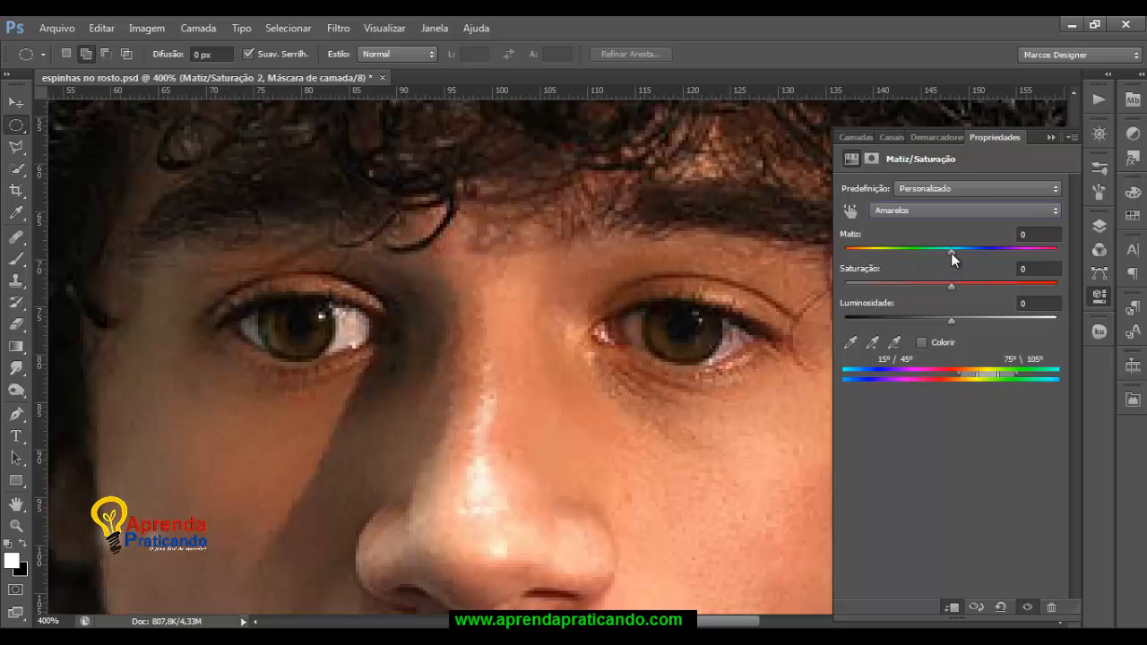
pyautogui.moveTo(950, 251)
pyautogui.mouseDown()
pyautogui.moveTo(926, 255)
pyautogui.moveTo(965, 253)
pyautogui.mouseUp()
pyautogui.moveTo(951, 286)
pyautogui.mouseDown()
pyautogui.moveTo(938, 287)
pyautogui.moveTo(953, 286)
pyautogui.mouseUp()
pyautogui.click(856, 139)
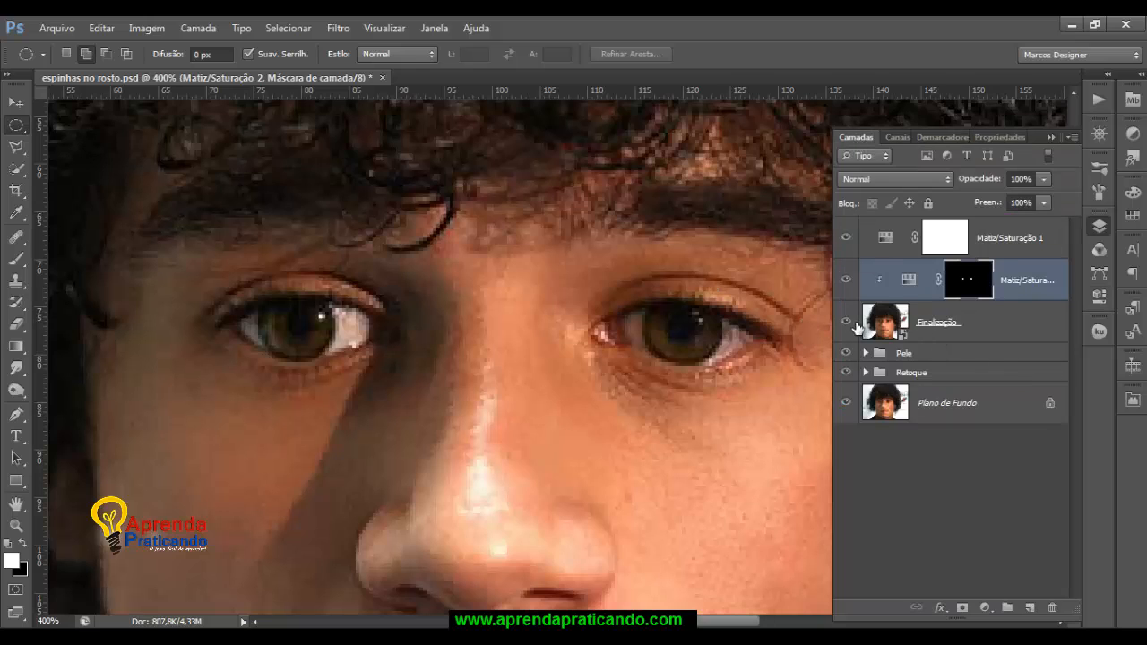
# Rasterize the Finalização smart object so it can be painted on with the Dodge tool.
pyautogui.click(886, 321)
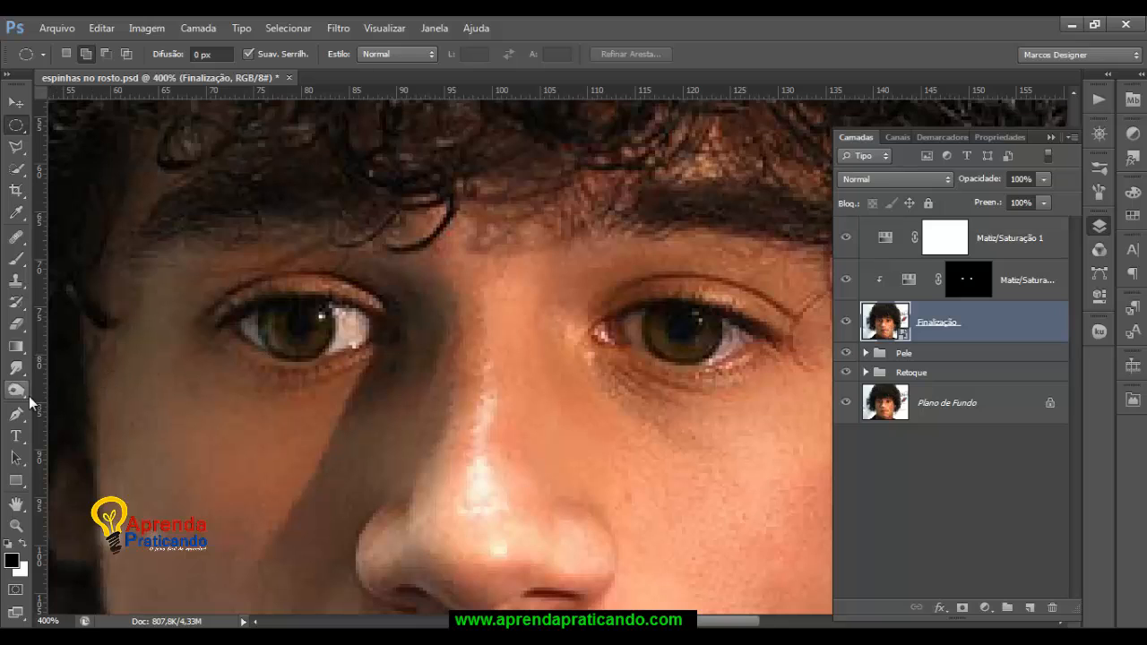
pyautogui.moveTo(24, 400); pyautogui.dragTo(70, 388)
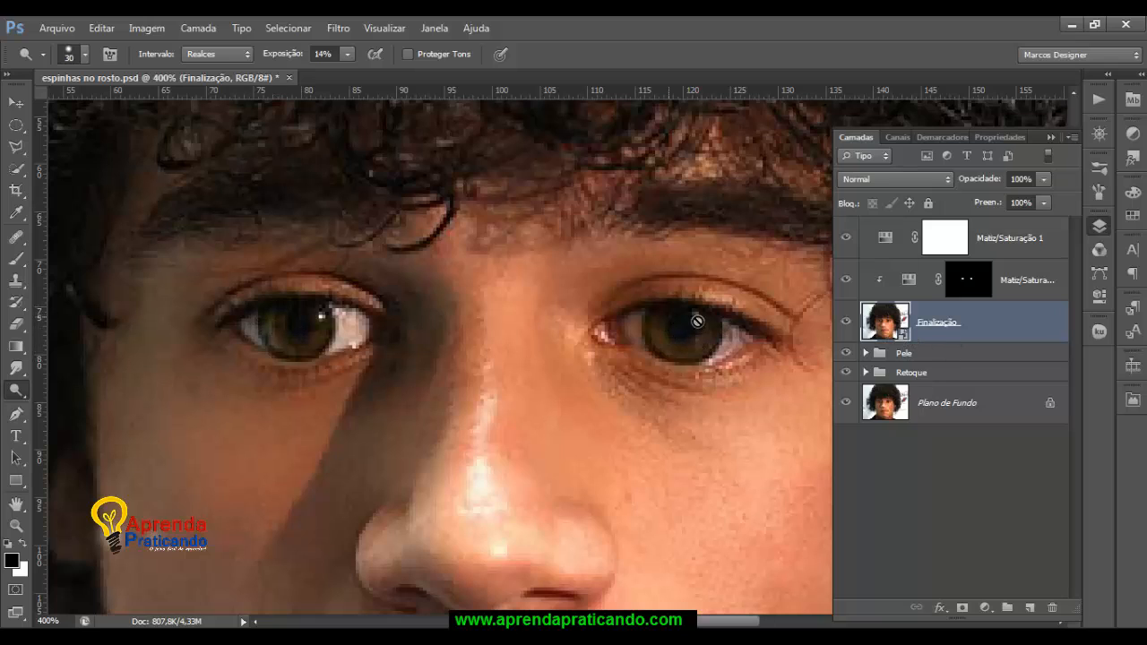
pyautogui.rightClick(935, 332)
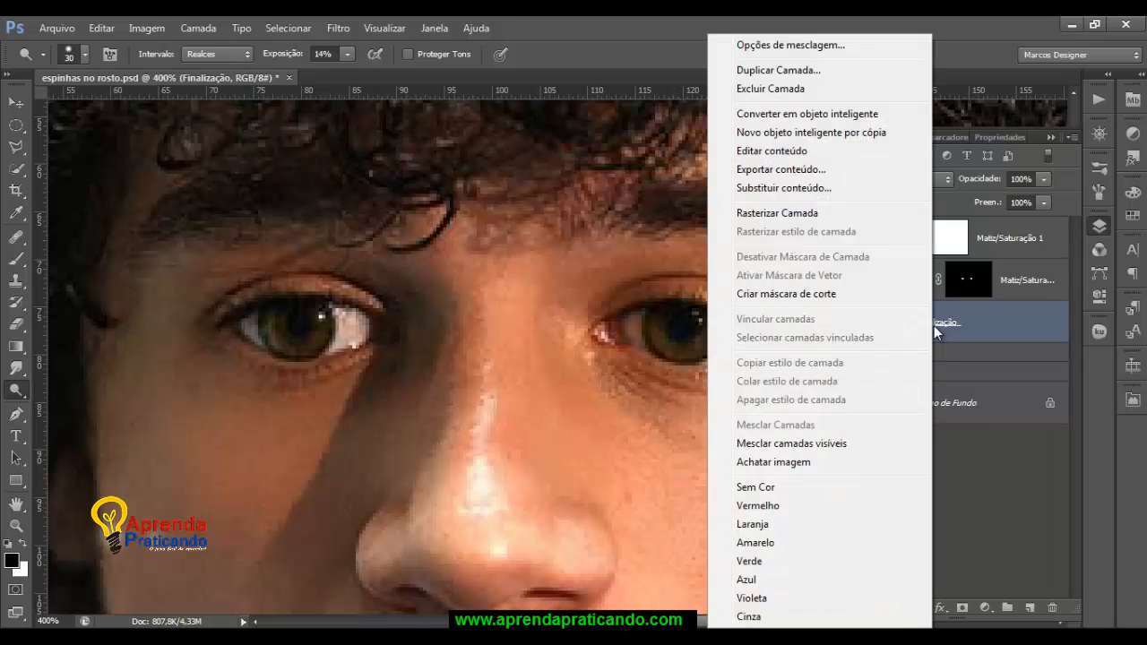
pyautogui.click(789, 213)
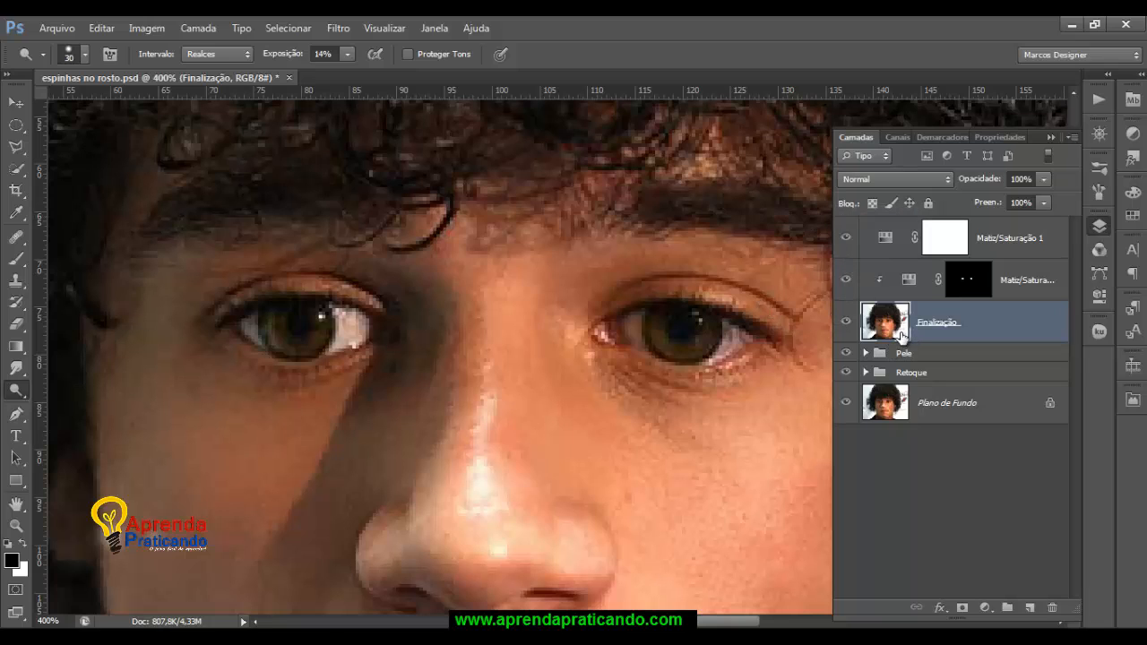
# Lighten the iris of the eye beside the nose shadow using the Dodge tool with a soft 4 px brush on highlights at 14% exposure.
pyautogui.click(25, 399)
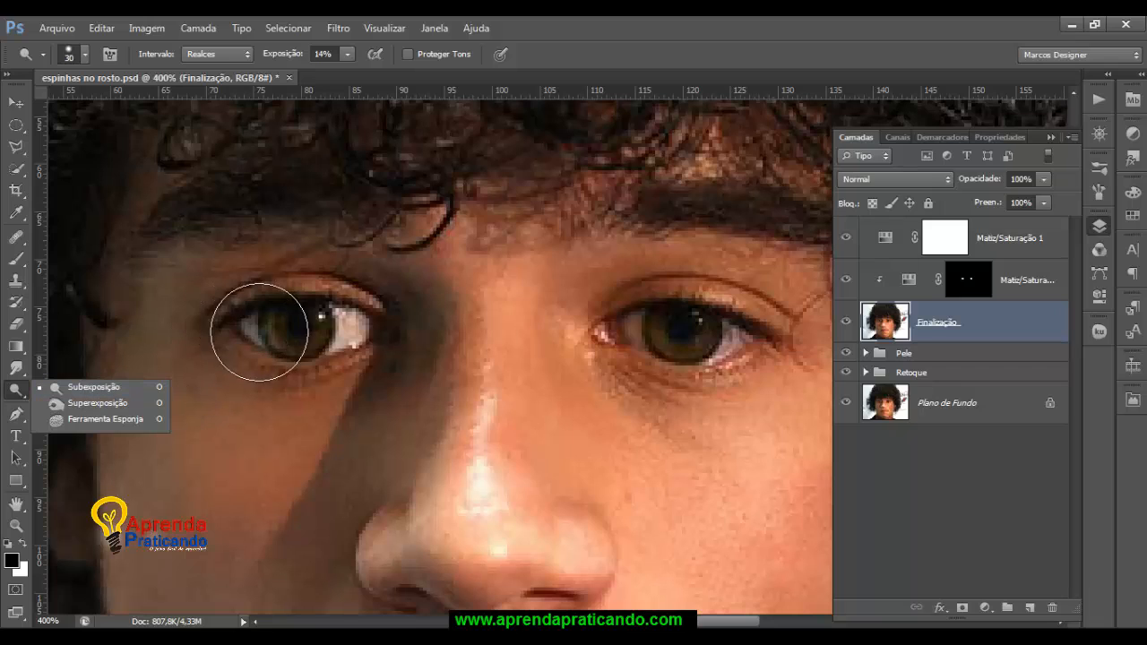
pyautogui.click(99, 388)
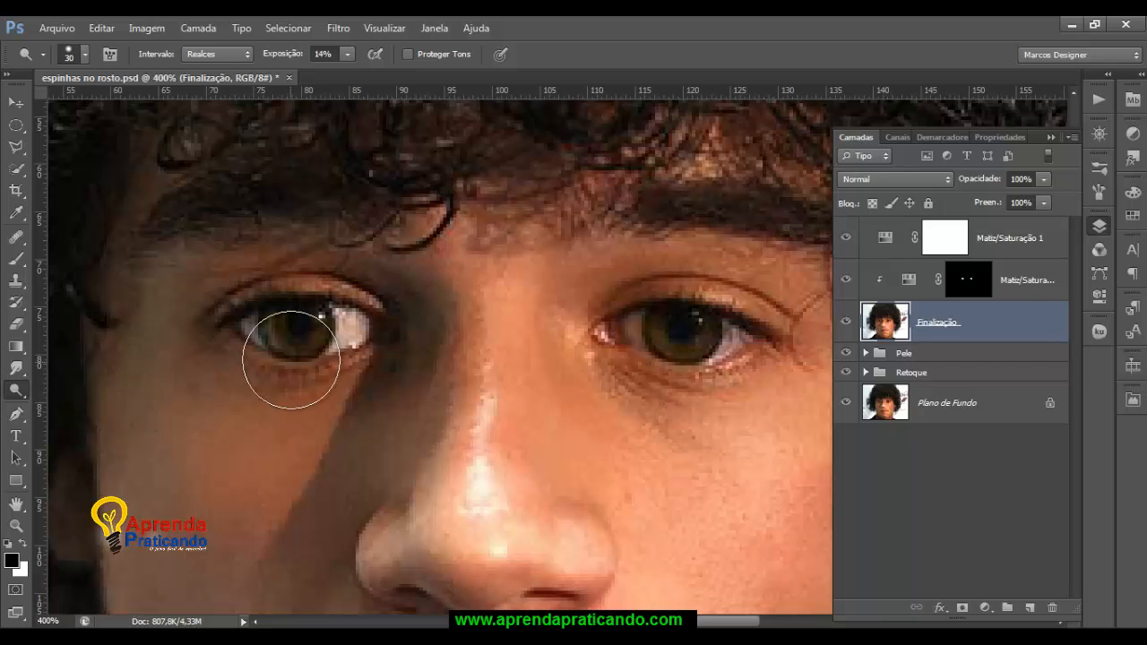
pyautogui.press('[')
pyautogui.press('[')
pyautogui.press('[')
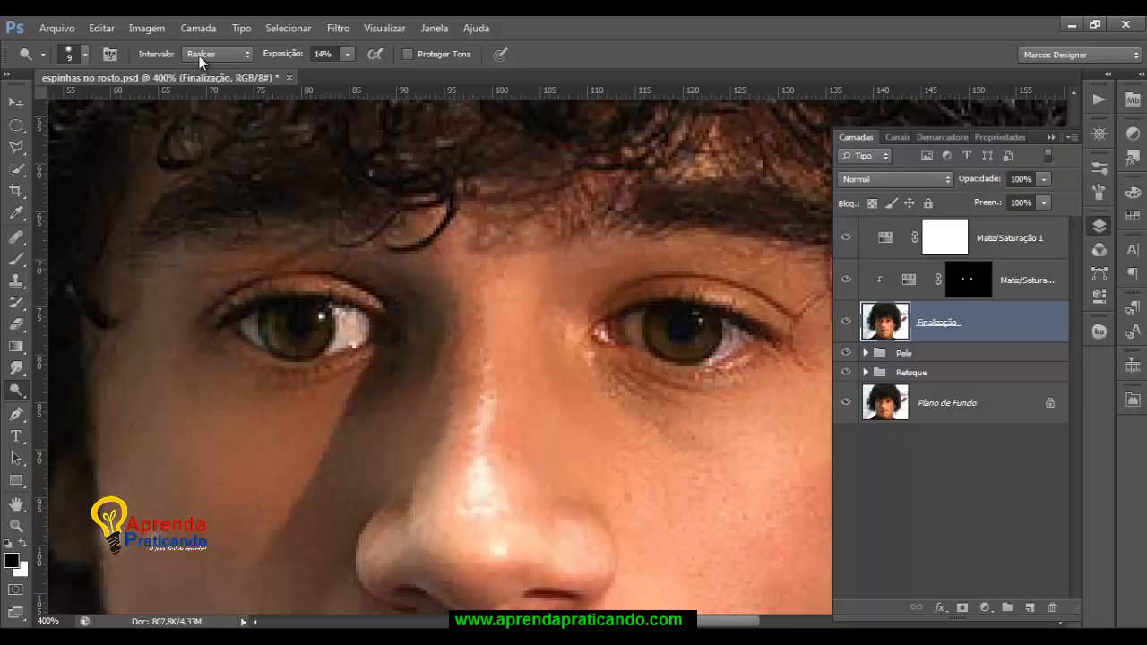
pyautogui.click(246, 56)
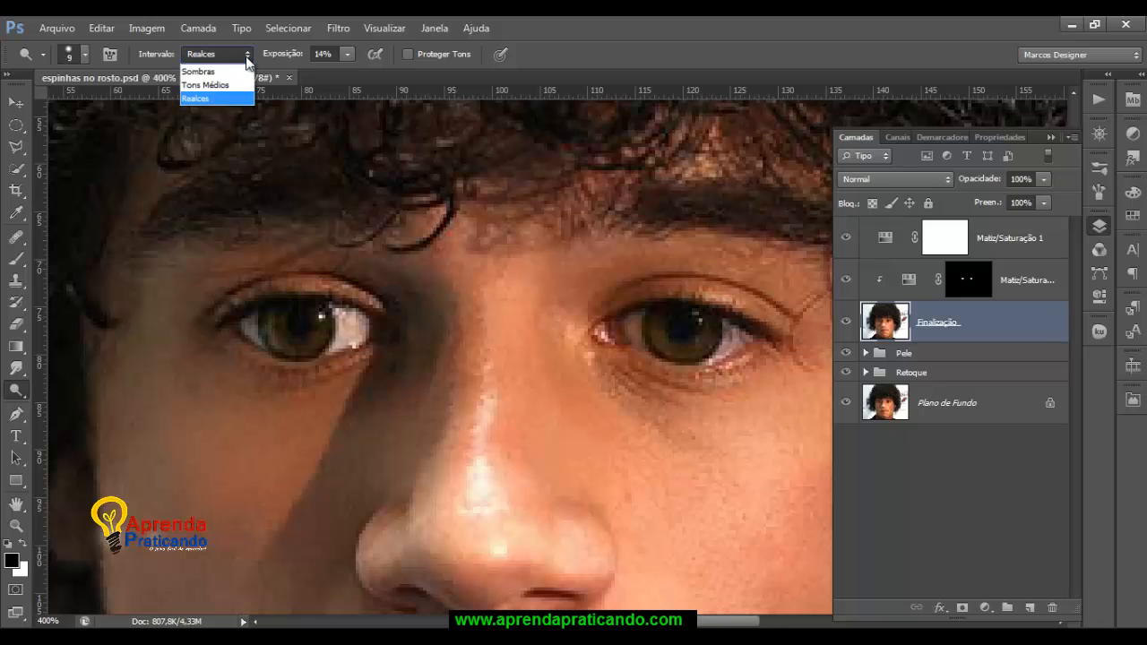
pyautogui.click(206, 98)
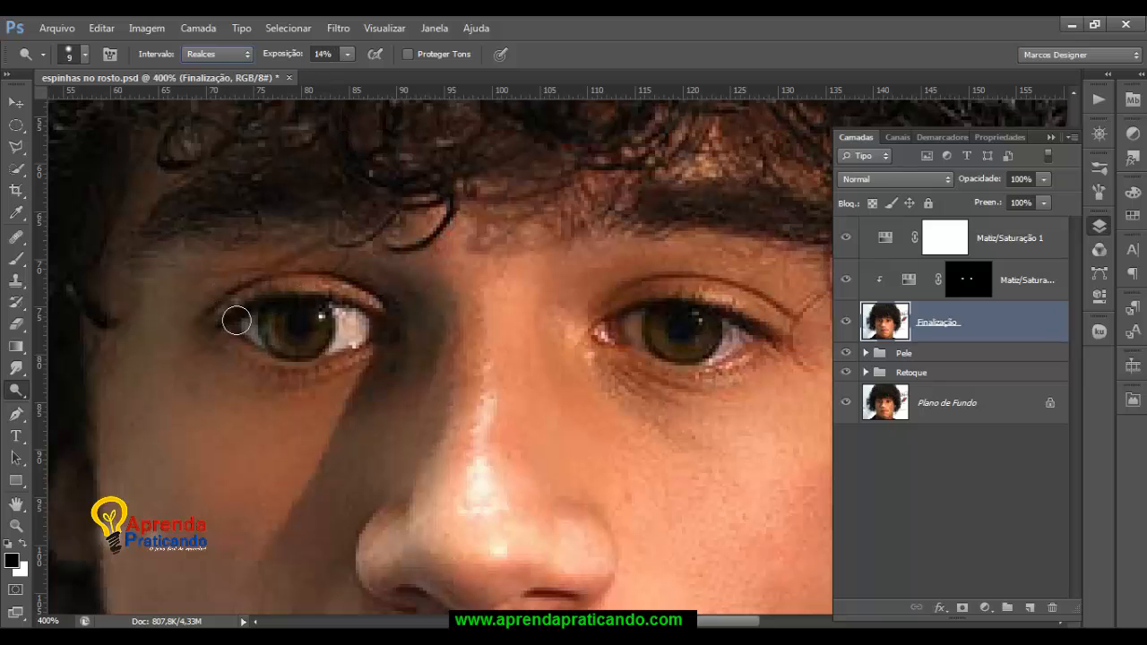
pyautogui.press('[')
pyautogui.press('[')
pyautogui.press('[')
pyautogui.press('[')
pyautogui.rightClick(286, 339)
pyautogui.click(314, 424)
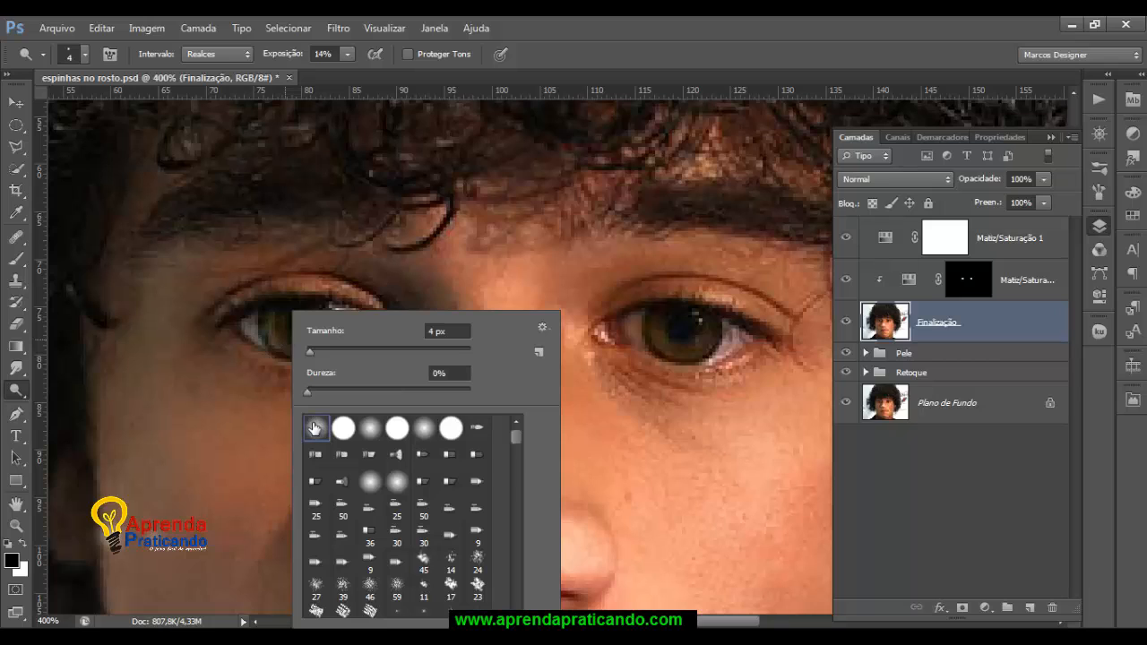
pyautogui.click(269, 328)
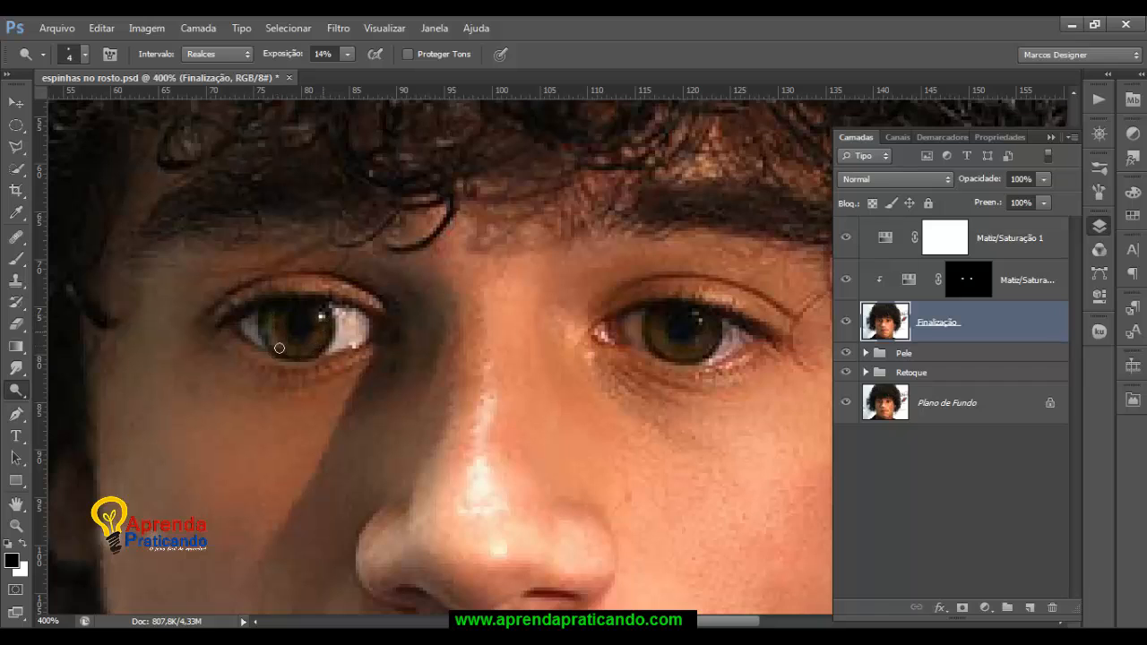
# Switch the Dodge range to midtones and brighten the irises of both eyes.
pyautogui.click(226, 55)
pyautogui.click(206, 85)
pyautogui.moveTo(270, 320)
pyautogui.mouseDown()
pyautogui.moveTo(298, 353)
pyautogui.moveTo(312, 347)
pyautogui.moveTo(320, 309)
pyautogui.moveTo(323, 330)
pyautogui.moveTo(301, 346)
pyautogui.mouseUp()
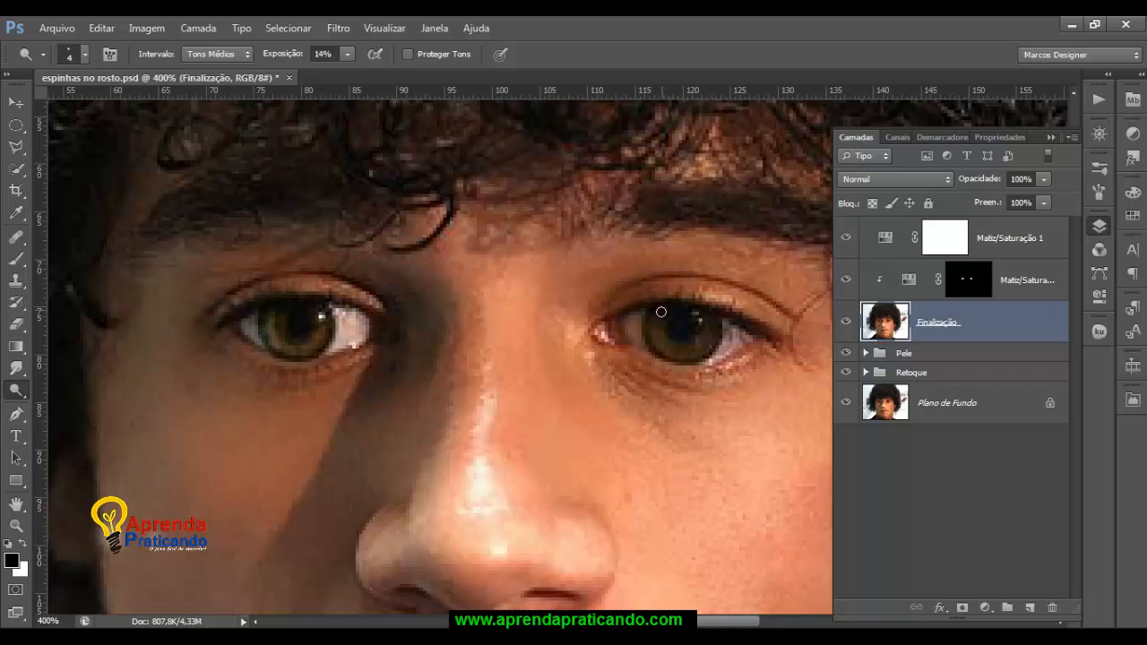
pyautogui.moveTo(660, 311)
pyautogui.mouseDown()
pyautogui.moveTo(664, 344)
pyautogui.moveTo(684, 348)
pyautogui.moveTo(710, 315)
pyautogui.moveTo(691, 345)
pyautogui.moveTo(663, 337)
pyautogui.moveTo(664, 309)
pyautogui.moveTo(666, 351)
pyautogui.moveTo(671, 331)
pyautogui.moveTo(693, 346)
pyautogui.mouseUp()
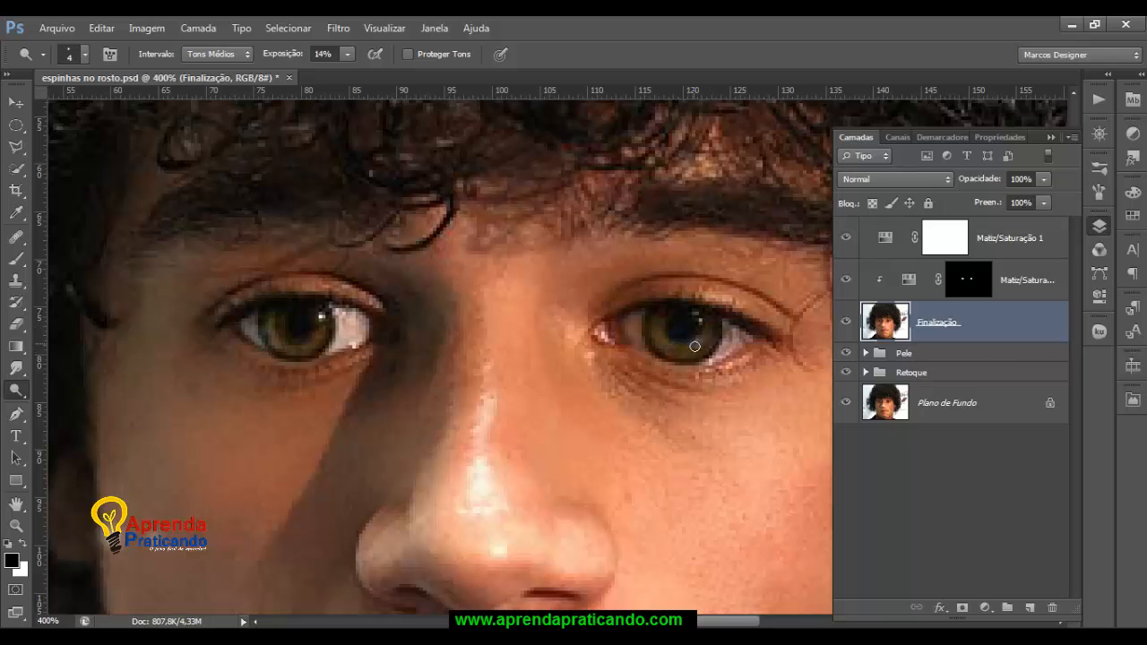
pyautogui.moveTo(704, 352)
pyautogui.mouseDown()
pyautogui.moveTo(716, 325)
pyautogui.moveTo(654, 347)
pyautogui.mouseUp()
# Darken the pupils and iris rims using the Burn tool with a 3 px brush on midtones at 16% exposure.
pyautogui.rightClick(26, 400)
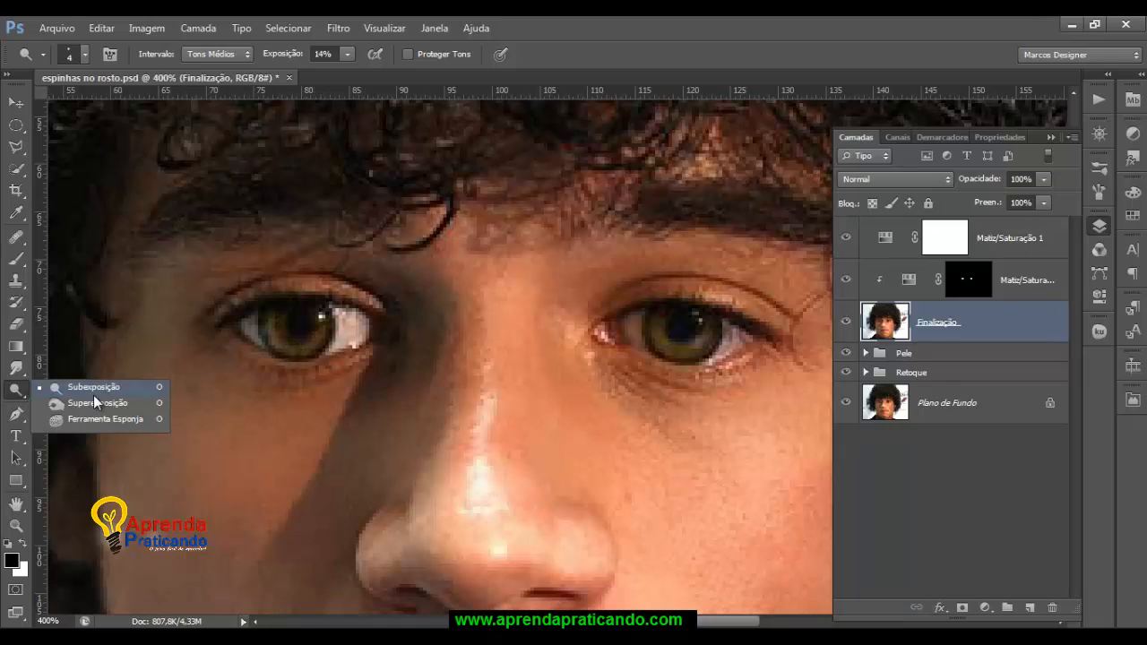
pyautogui.click(92, 401)
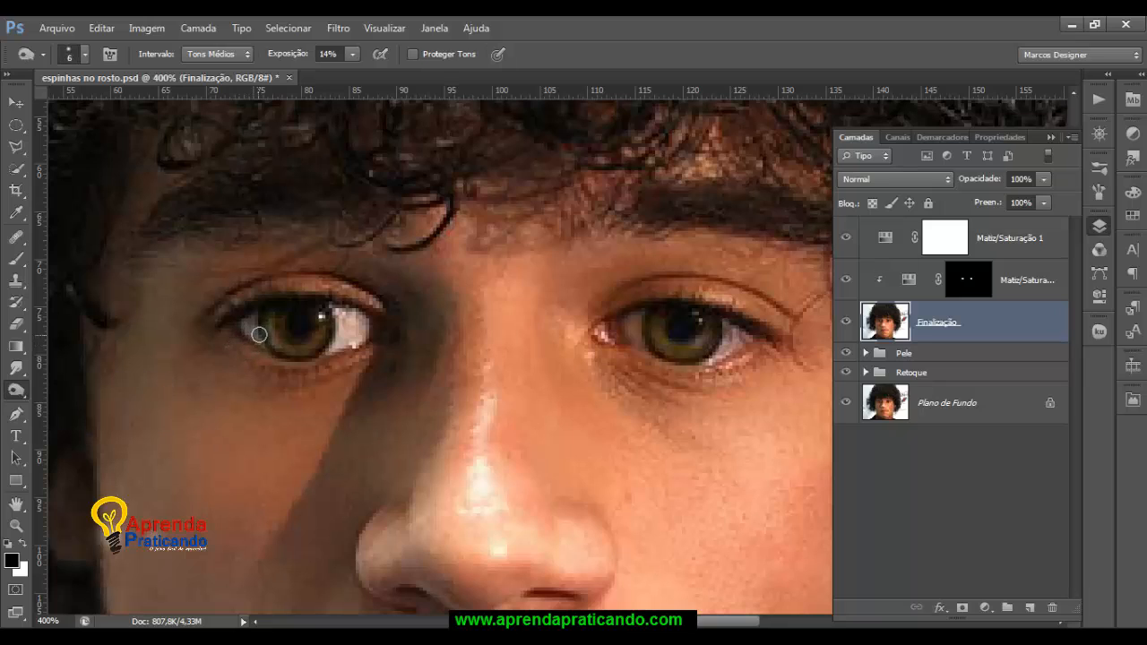
pyautogui.press('[')
pyautogui.press('[')
pyautogui.click(215, 56)
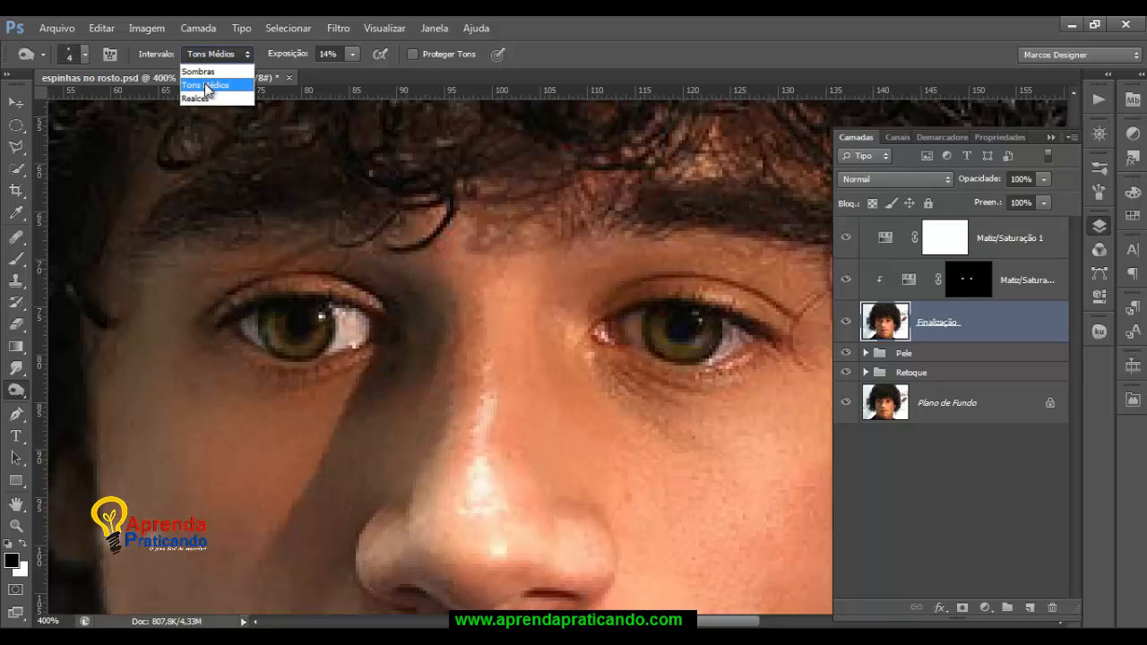
pyautogui.click(211, 81)
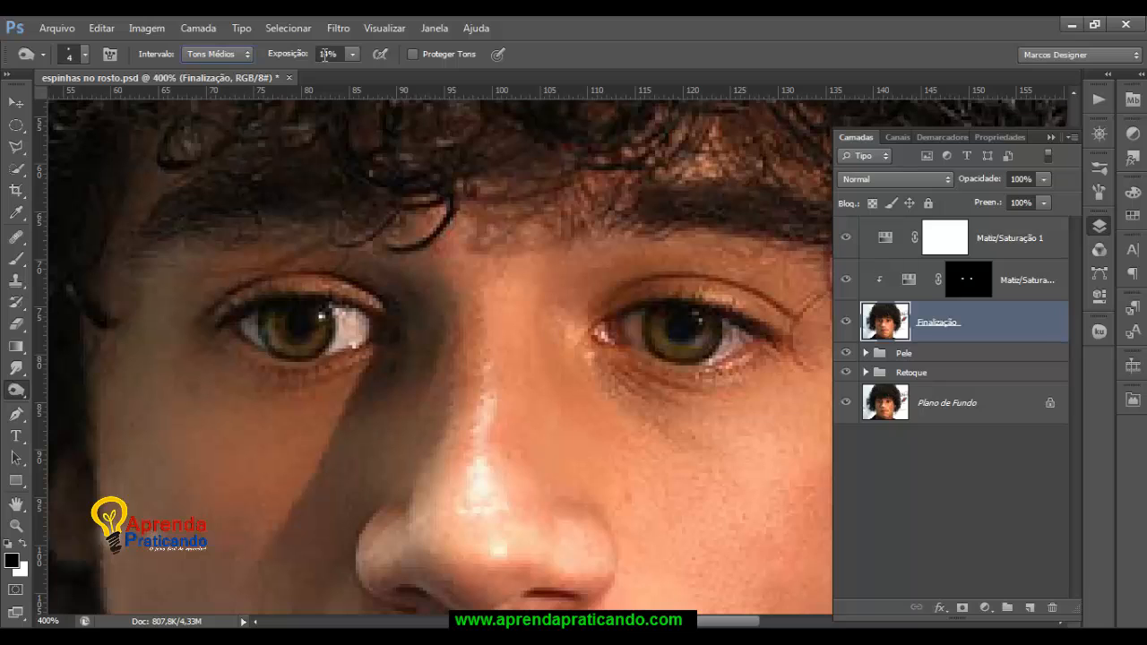
pyautogui.click(328, 54)
pyautogui.write('16')
pyautogui.press('Return')
pyautogui.press('[')
pyautogui.press('[')
pyautogui.press('[')
# Load the layer mask of the irises' clipped Hue/Saturation adjustment as a selection around both irises.
pyautogui.scroll(-4, 667, 342)
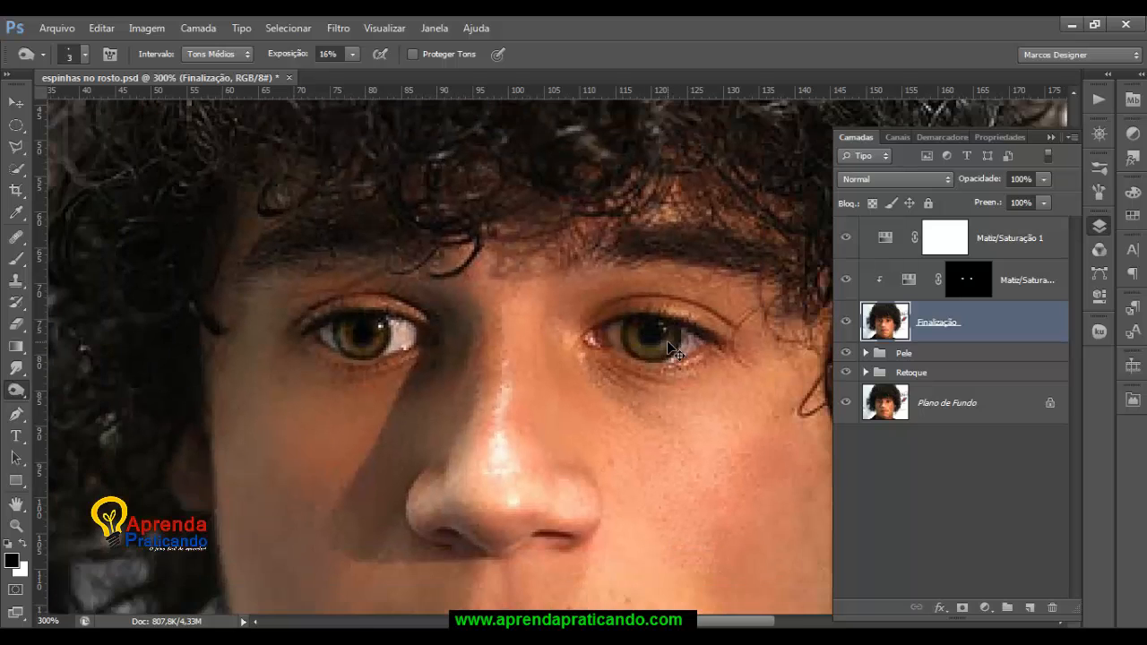
pyautogui.scroll(2, 667, 342)
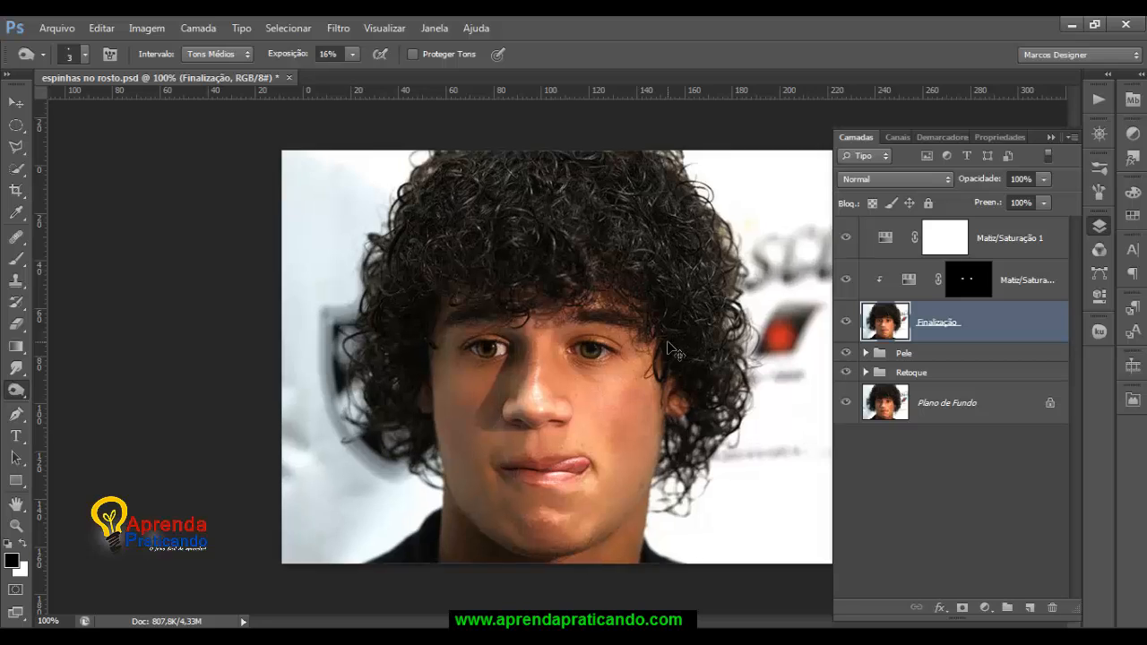
pyautogui.scroll(-1, 672, 352)
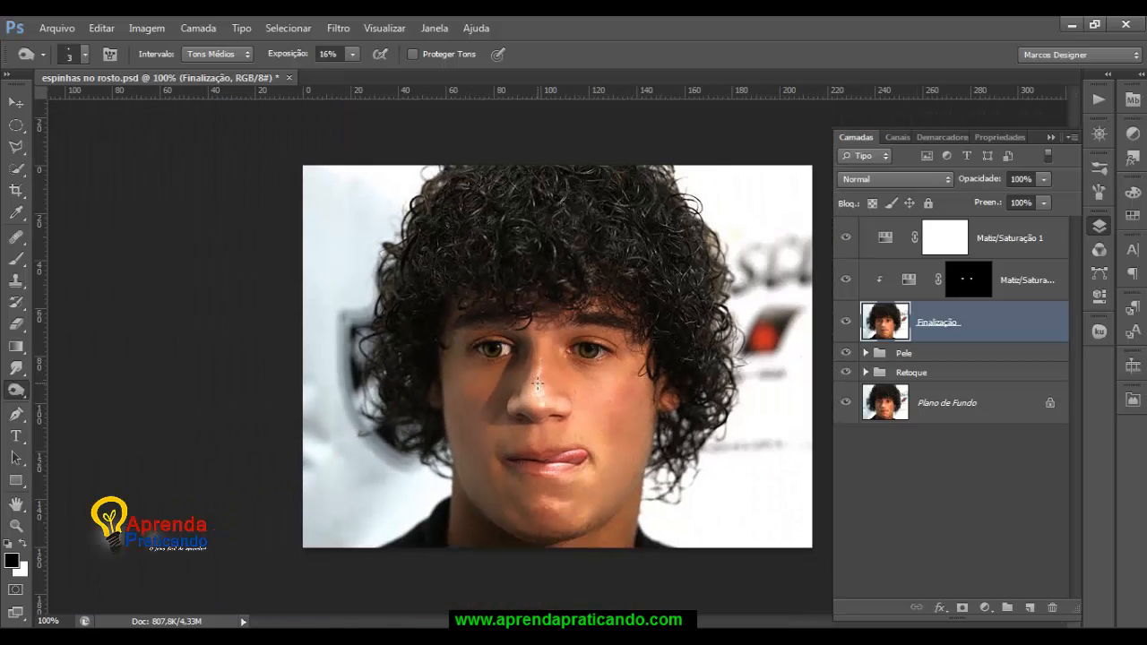
pyautogui.scroll(1, 537, 384)
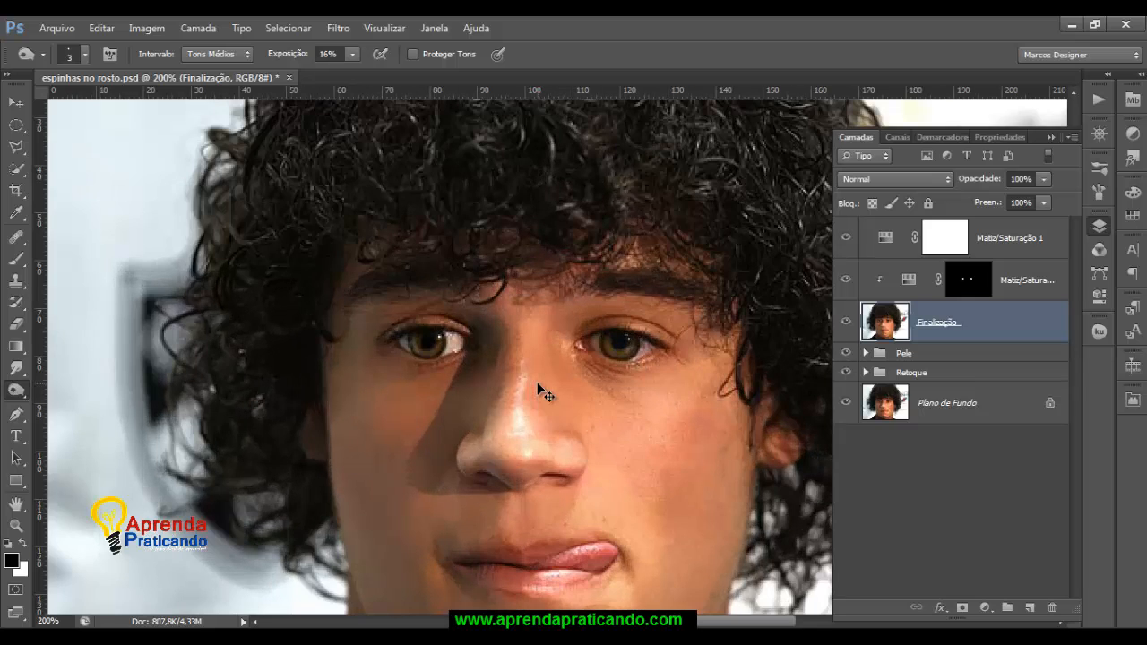
pyautogui.scroll(1, 537, 382)
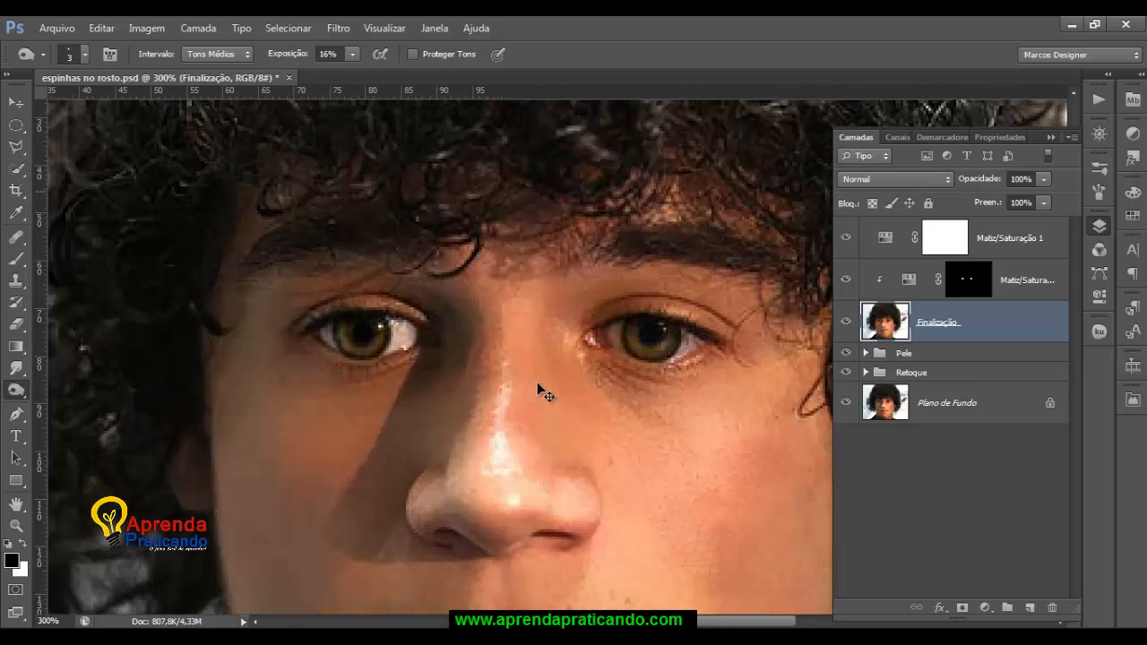
pyautogui.click(968, 288)
pyautogui.press('x')
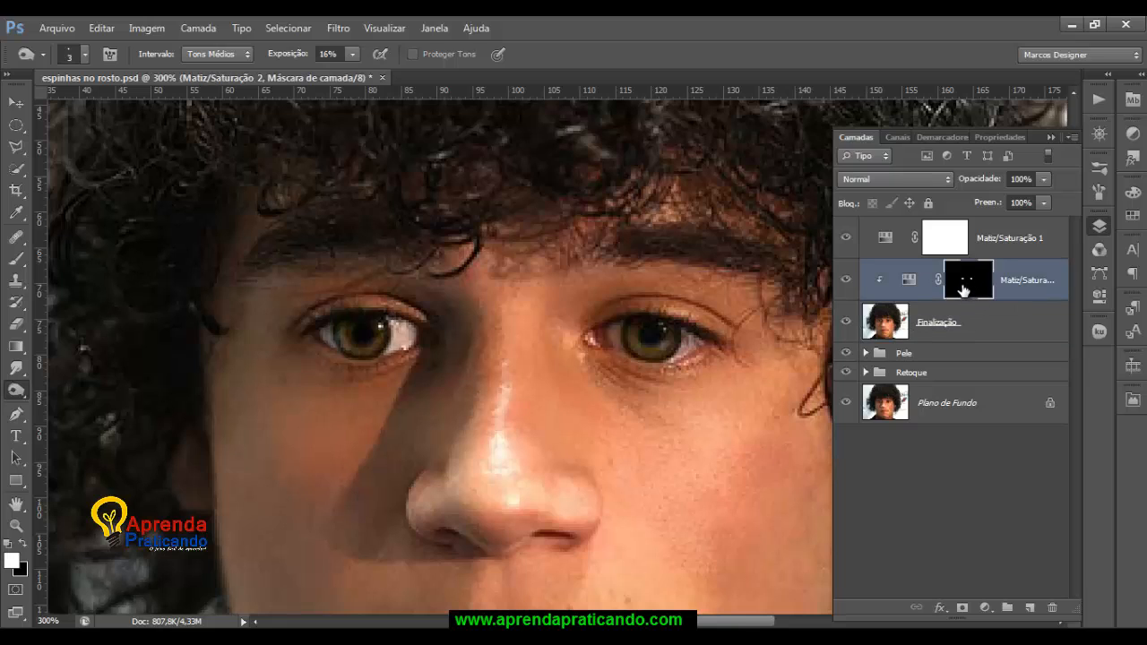
pyautogui.moveTo(968, 289); pyautogui.dragTo(972, 295)
pyautogui.keyDown('ctrl'); pyautogui.click(970, 289); pyautogui.keyUp('ctrl')
pyautogui.hotkey('ctrl', 'd')
pyautogui.hotkey('ctrl', '+')
pyautogui.hotkey('ctrl', 'shift', 'd')
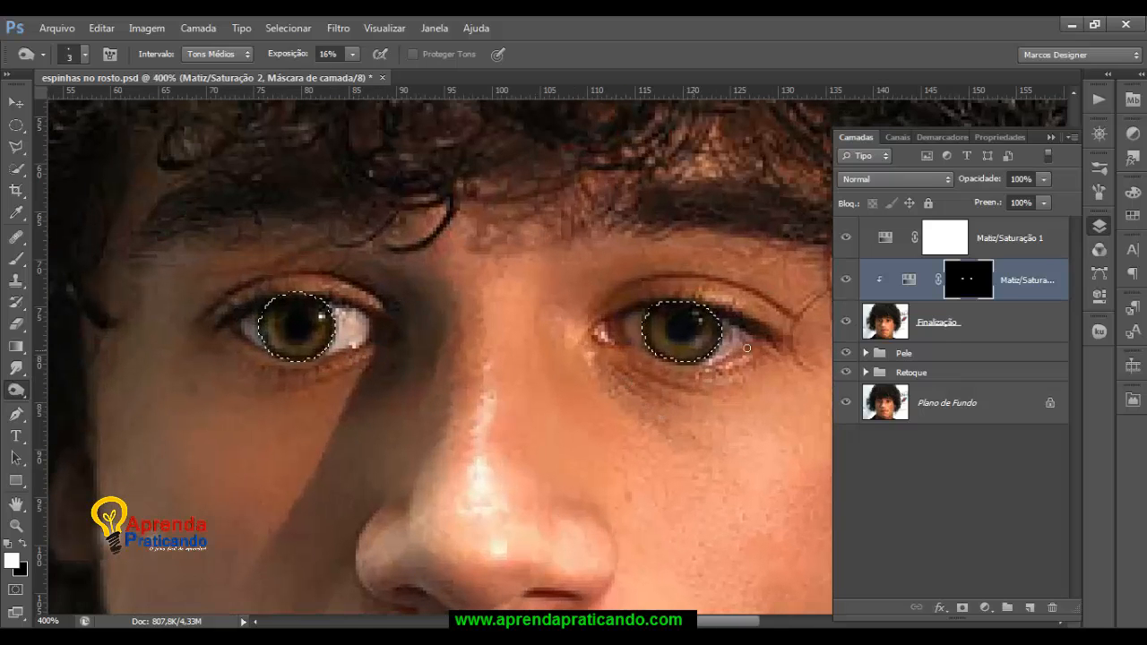
# Add a Color Balance adjustment clipped to Finalização for the irises, shifting midtones toward red, with Magenta–Green at -9 and Yellow–Blue at -11.
pyautogui.click(937, 328)
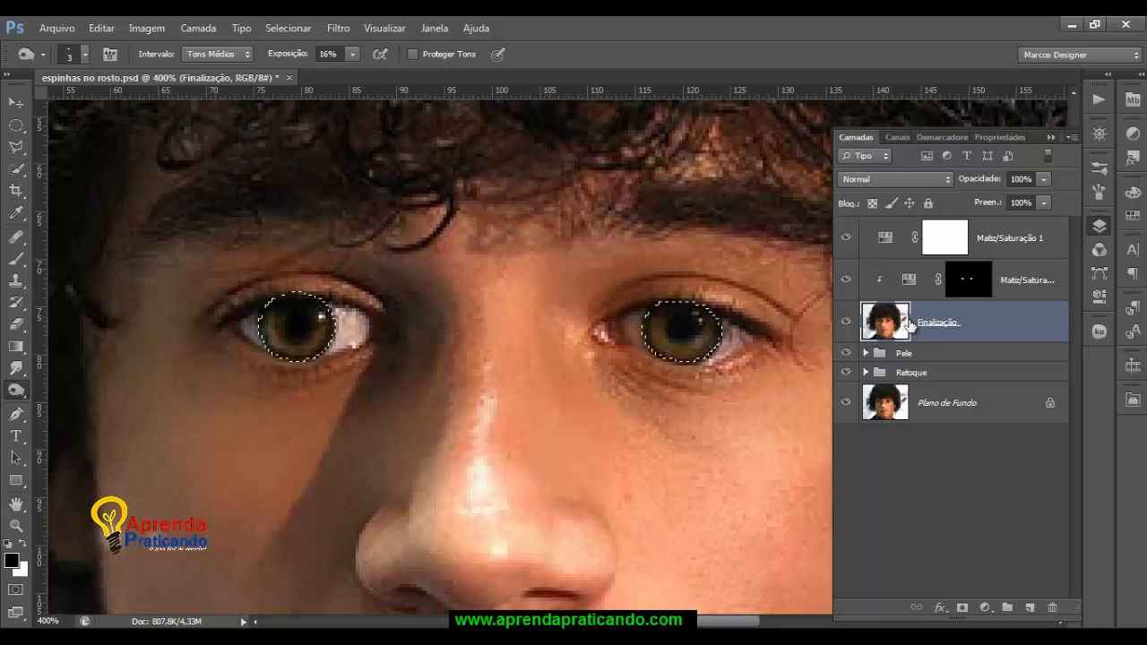
pyautogui.click(986, 610)
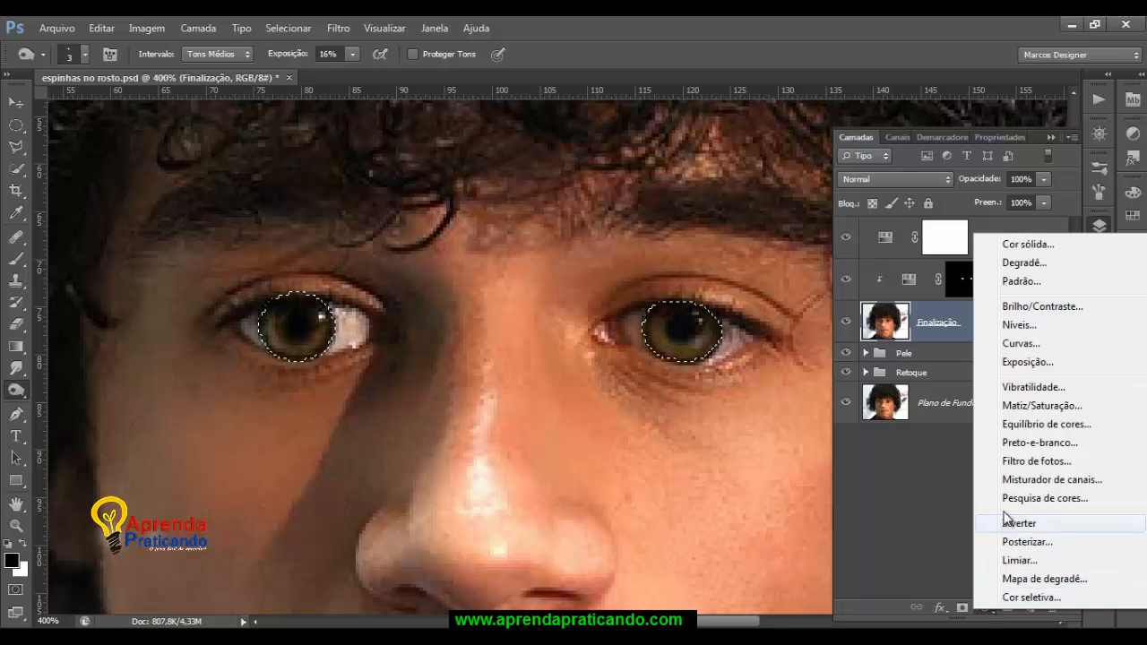
pyautogui.click(1067, 428)
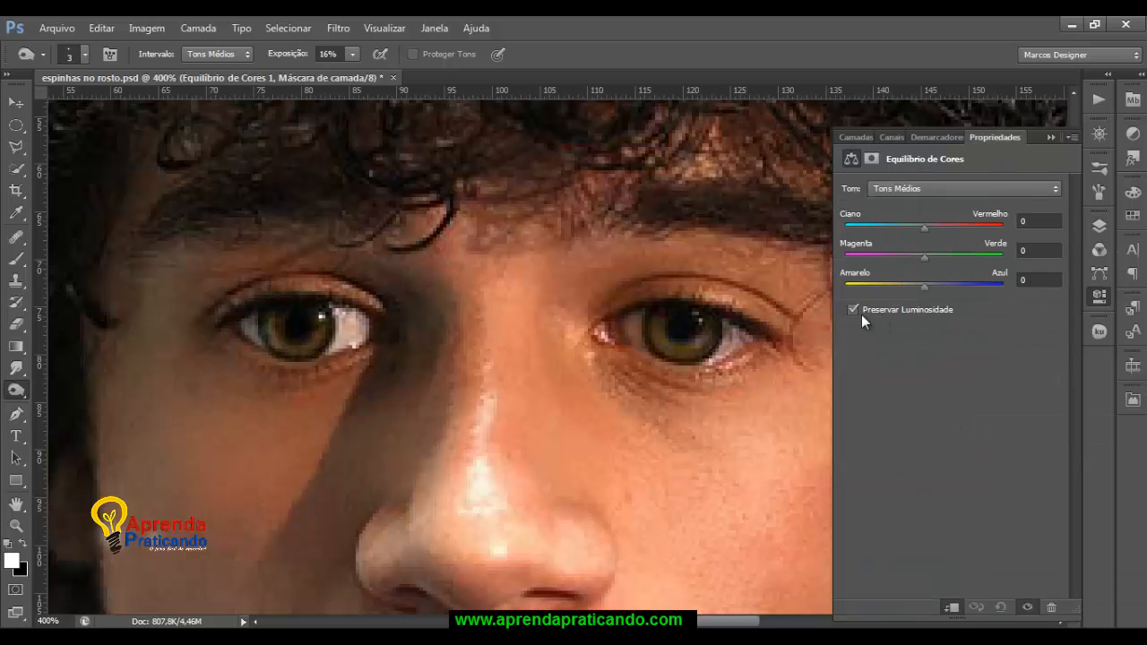
pyautogui.click(952, 609)
pyautogui.moveTo(922, 285); pyautogui.dragTo(914, 286)
pyautogui.moveTo(928, 226)
pyautogui.mouseDown()
pyautogui.moveTo(945, 228)
pyautogui.moveTo(921, 258)
pyautogui.moveTo(942, 256)
pyautogui.moveTo(903, 259)
pyautogui.moveTo(947, 229)
pyautogui.mouseUp()
# Shift the highlights of the irises' Color Balance adjustment toward red, with Cyan–Red at +15.
pyautogui.click(999, 188)
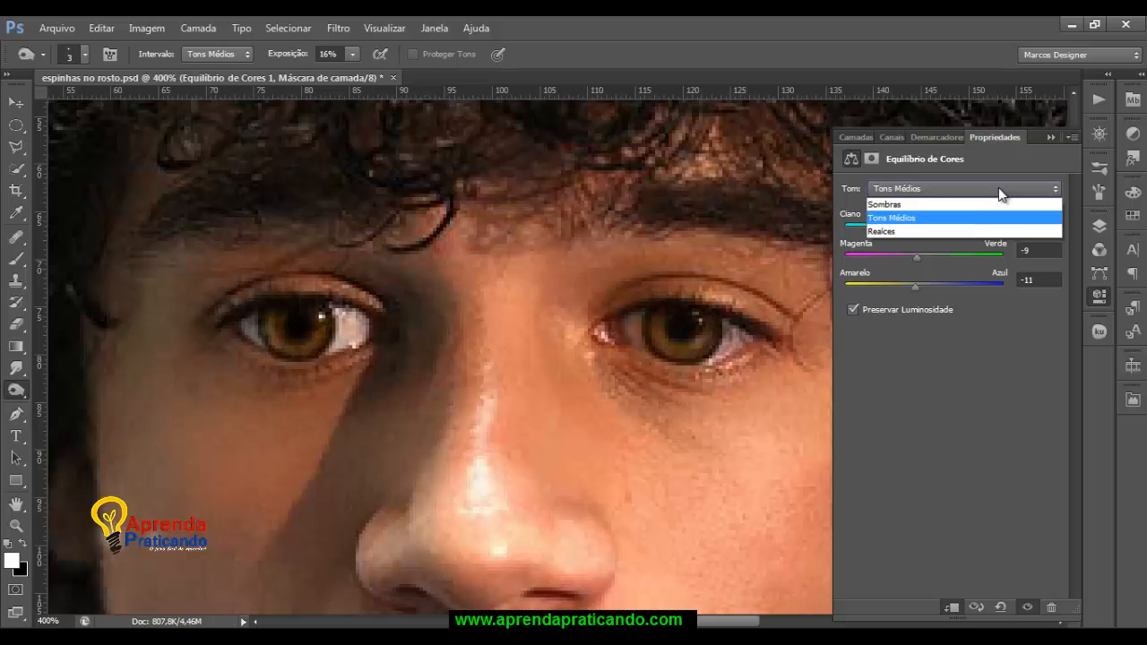
pyautogui.click(932, 232)
pyautogui.moveTo(927, 230); pyautogui.dragTo(937, 229)
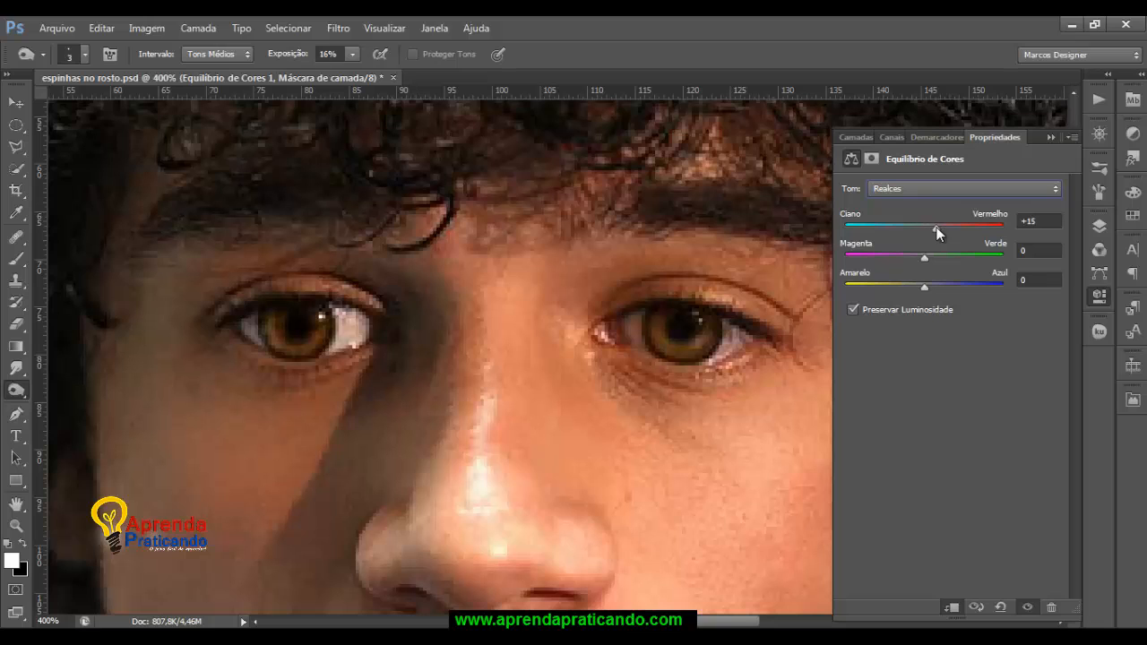
# Group the Finalização layer with the three adjustment layers above it and name the group Finalização.
pyautogui.click(16, 101)
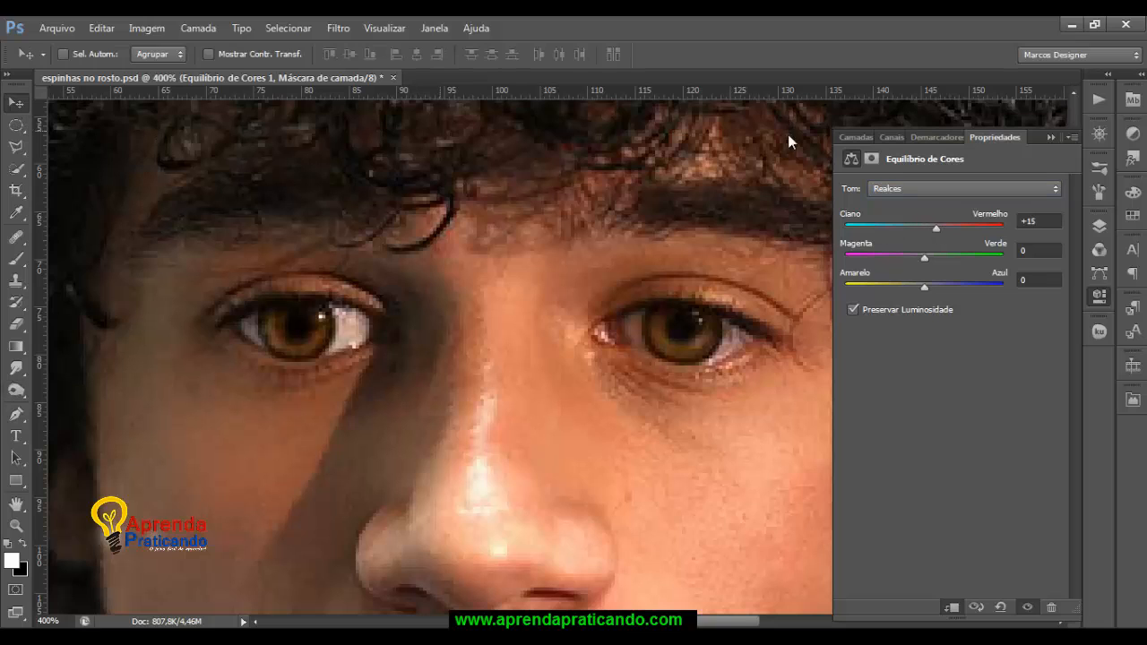
pyautogui.click(859, 137)
pyautogui.hotkey('ctrl', '-')
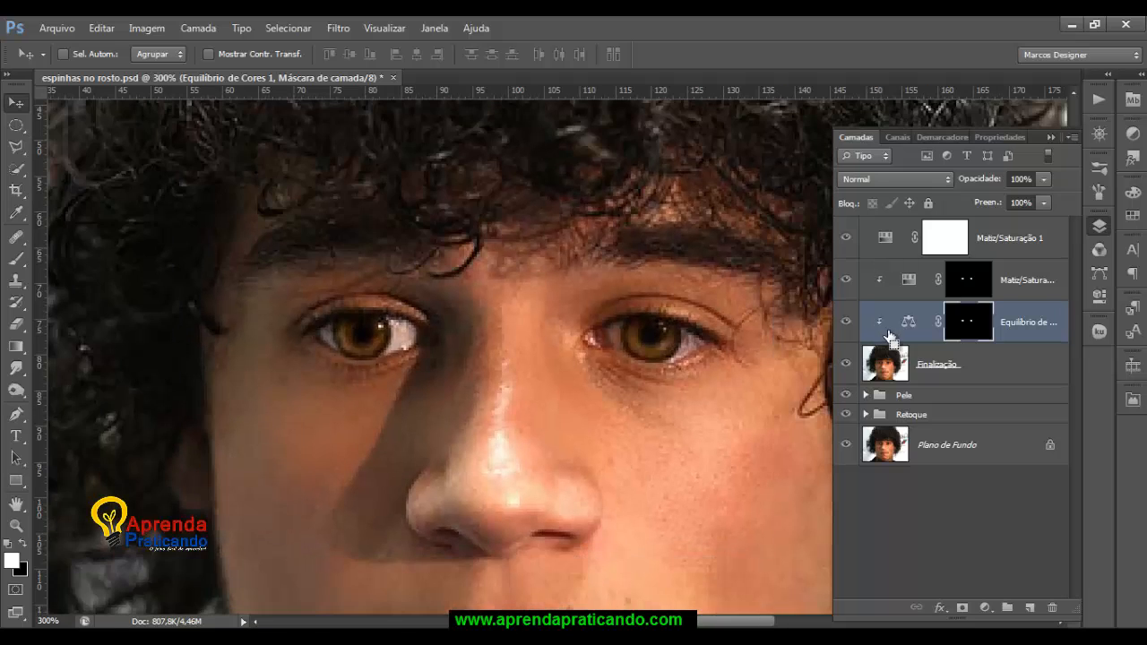
pyautogui.hotkey('ctrl', '-')
pyautogui.hotkey('ctrl', '-')
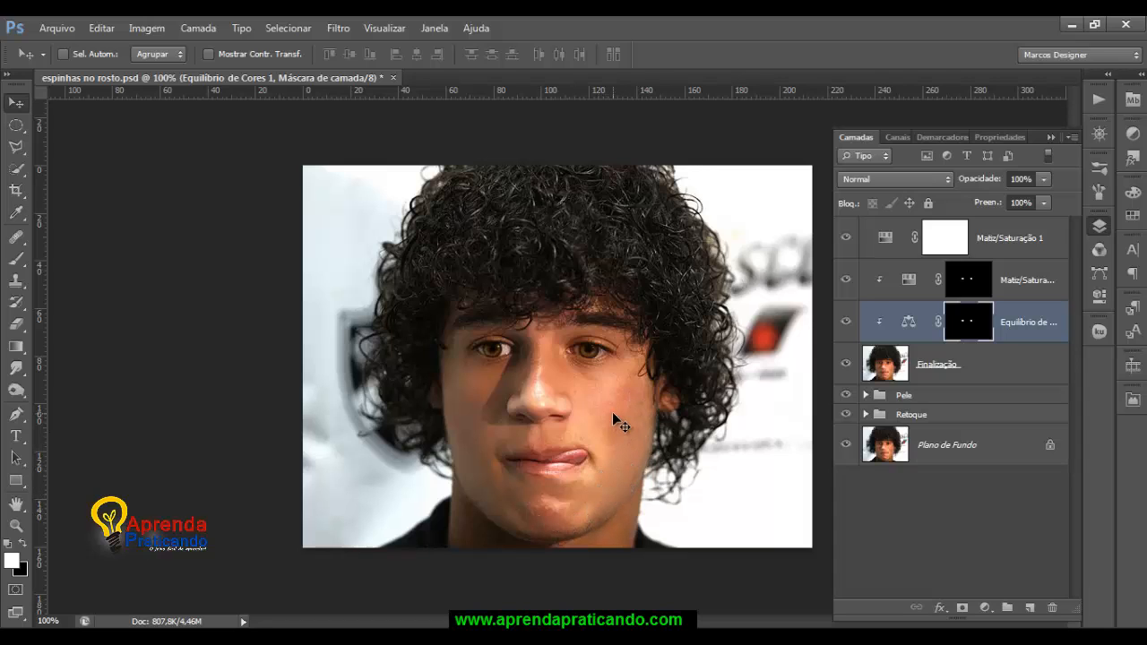
pyautogui.click(983, 248)
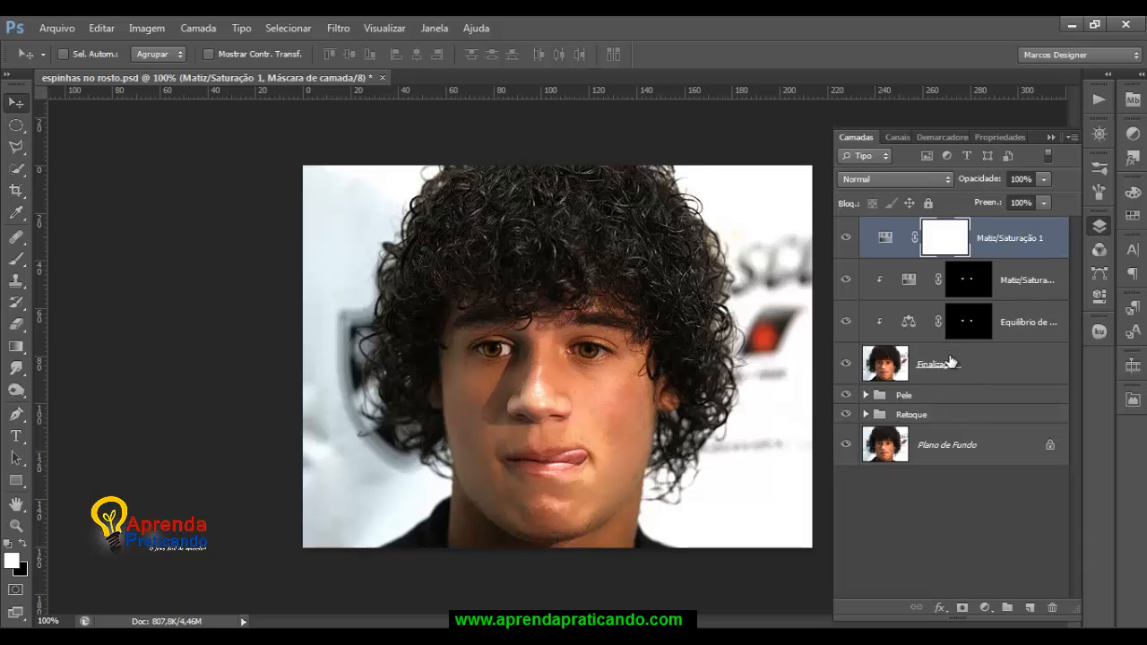
pyautogui.click(995, 243)
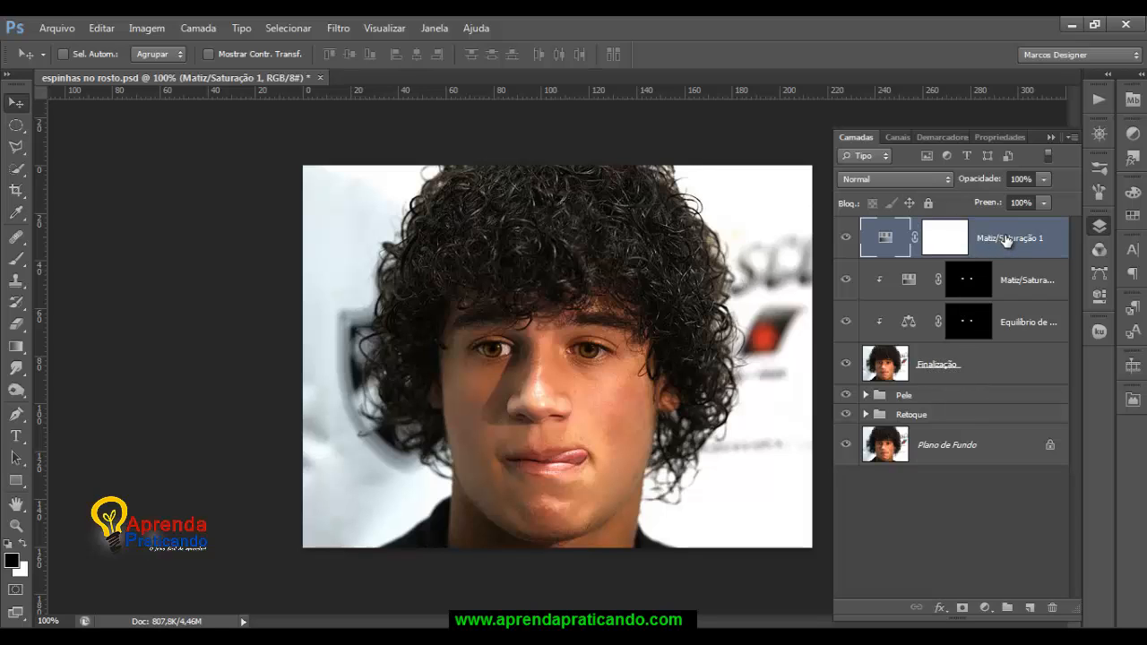
pyautogui.keyDown('shift'); pyautogui.click(954, 367); pyautogui.keyUp('shift')
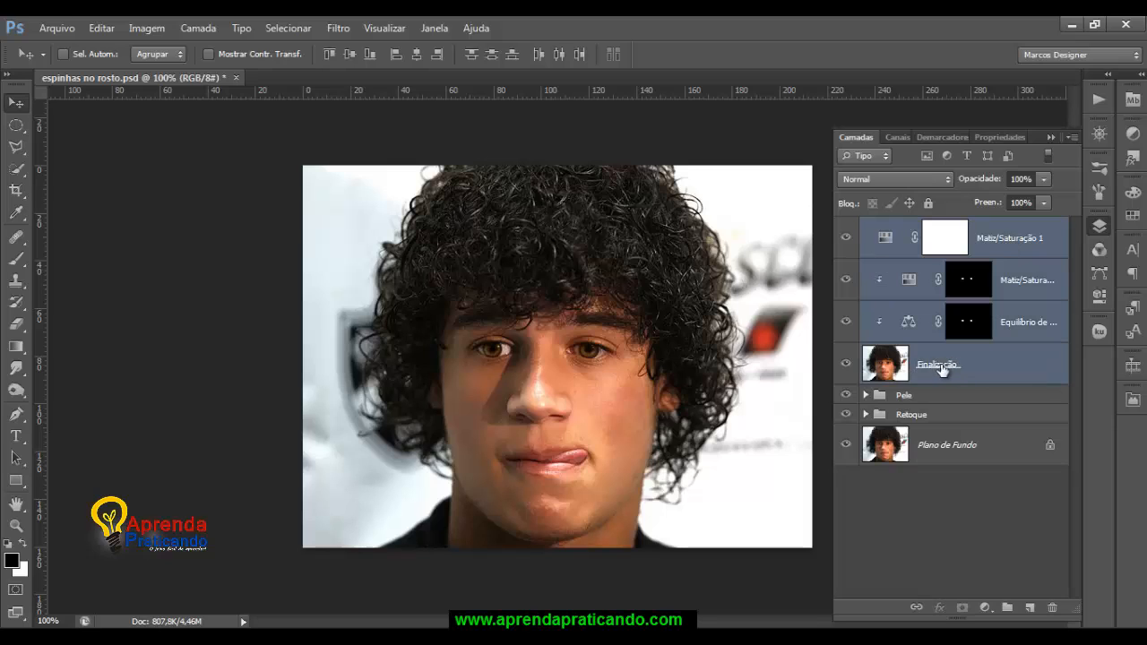
pyautogui.moveTo(951, 367); pyautogui.dragTo(1008, 608)
pyautogui.doubleClick(912, 229)
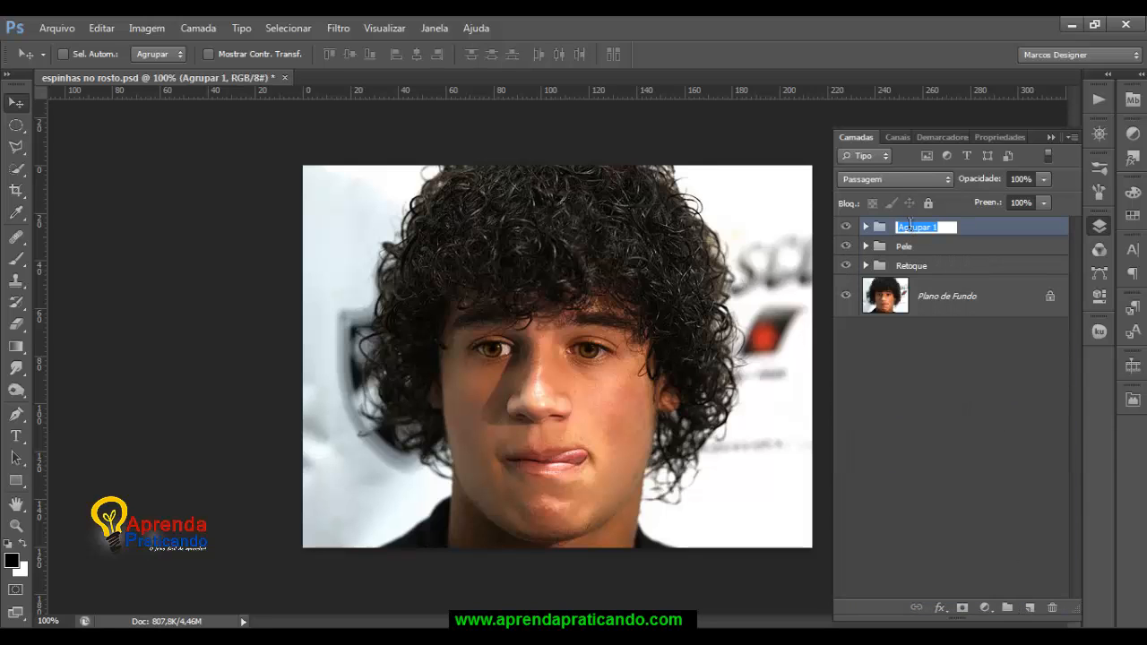
pyautogui.write('Finalização')
pyautogui.press('Return')
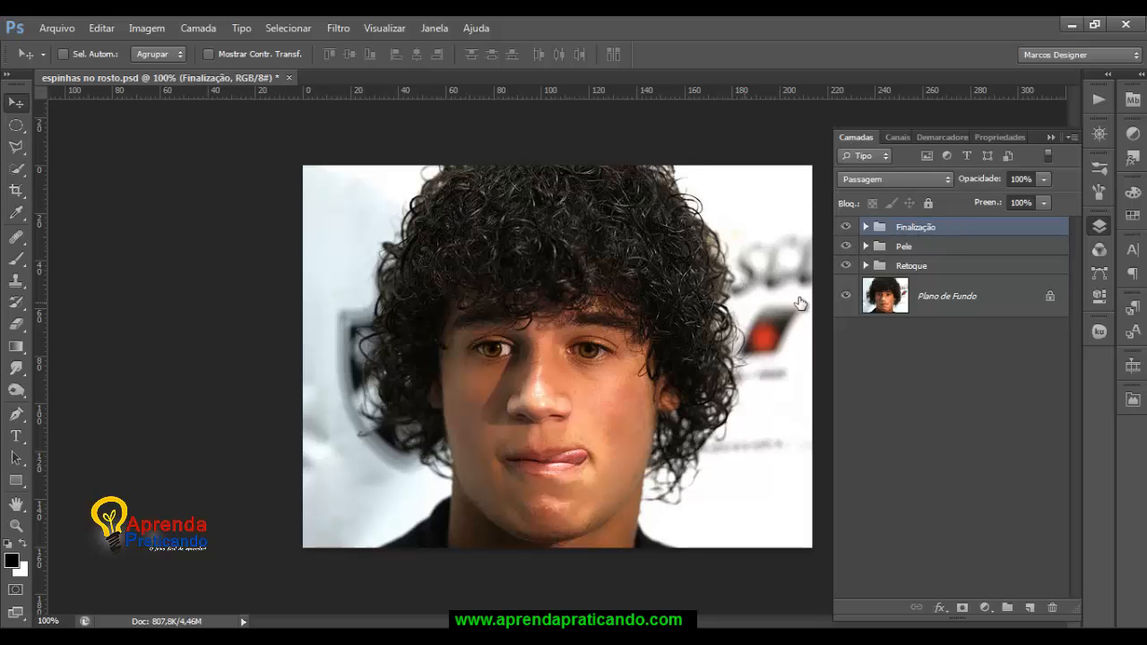
# Compare the retouched portrait with the original by toggling the visibility of the Finalização, Pele and Retoque groups.
pyautogui.click(846, 247)
pyautogui.click(846, 228)
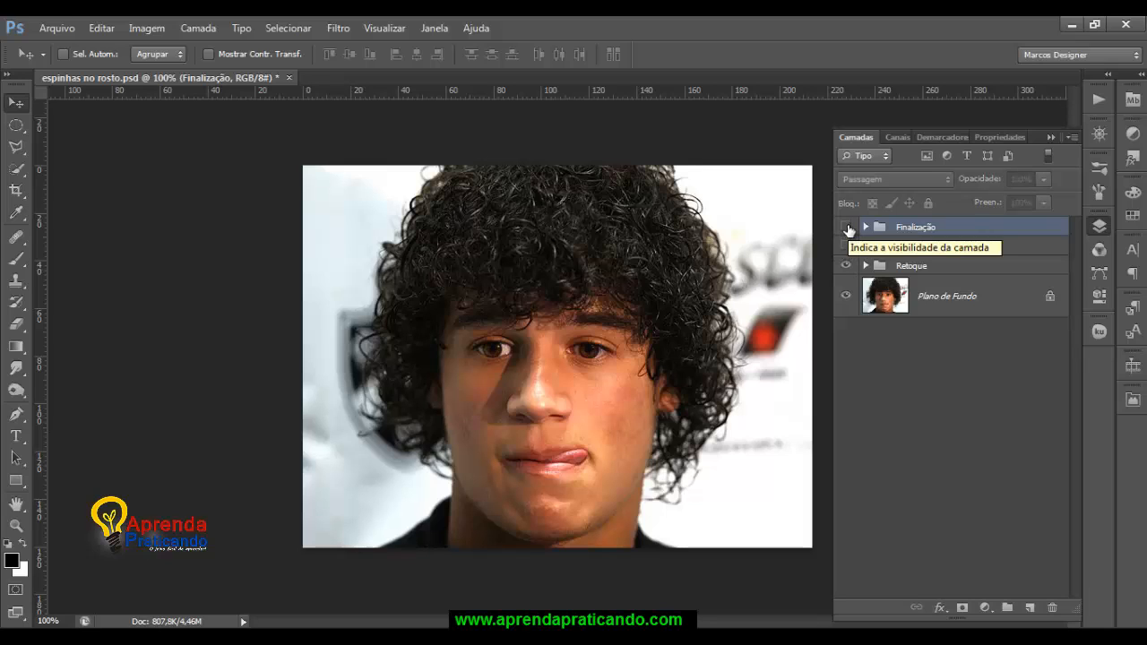
pyautogui.click(846, 228)
pyautogui.click(846, 265)
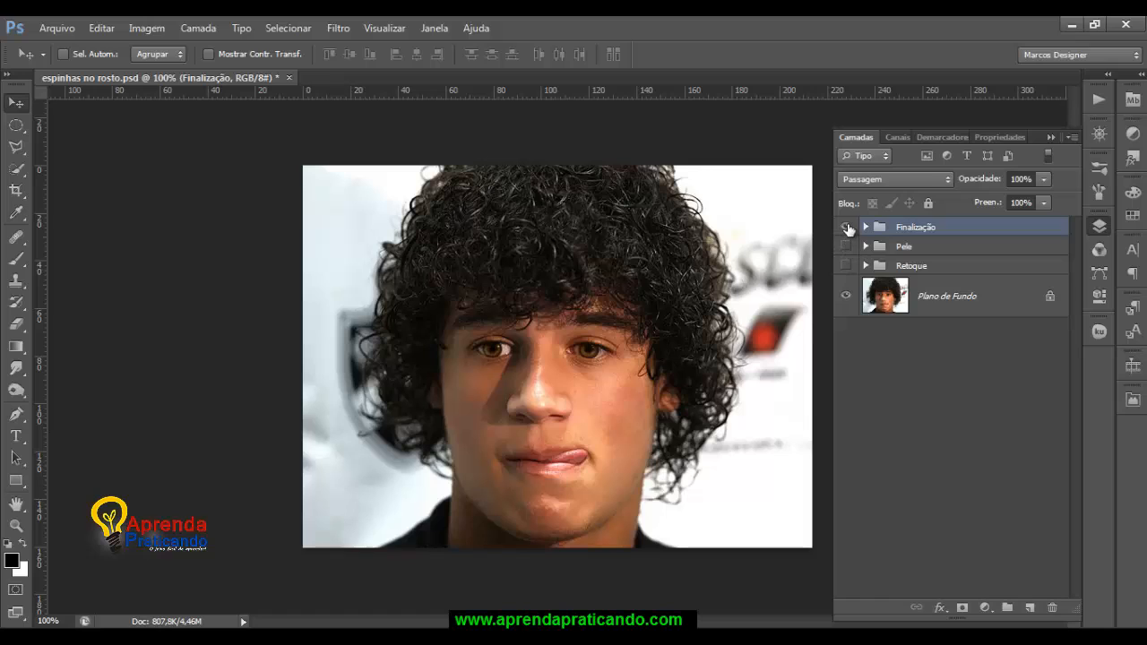
pyautogui.click(846, 228)
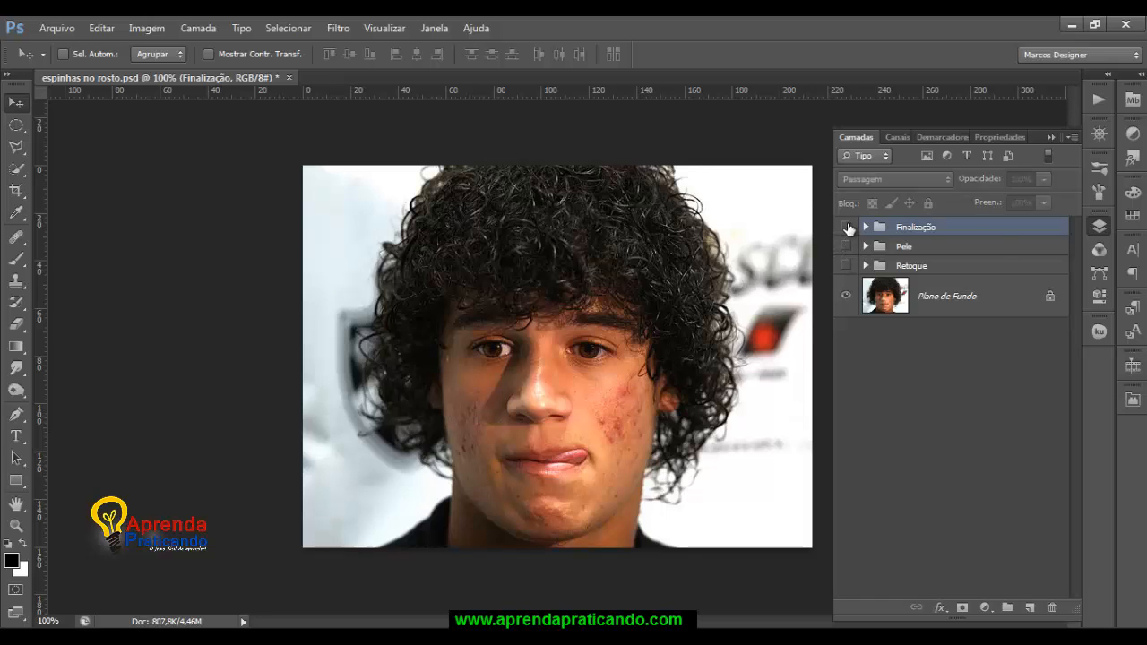
pyautogui.click(847, 227)
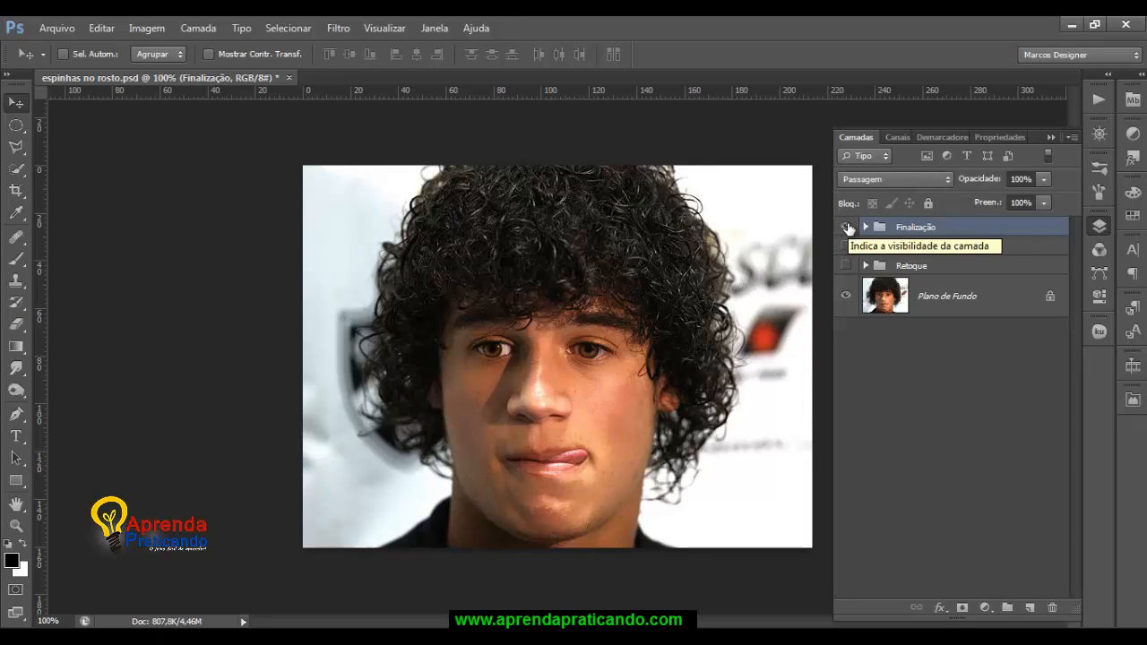
# Set the Finalização group's blend mode to Normal and expand the group, inspecting the retouched face up close.
pyautogui.hotkey('alt', 'shift', 'n')
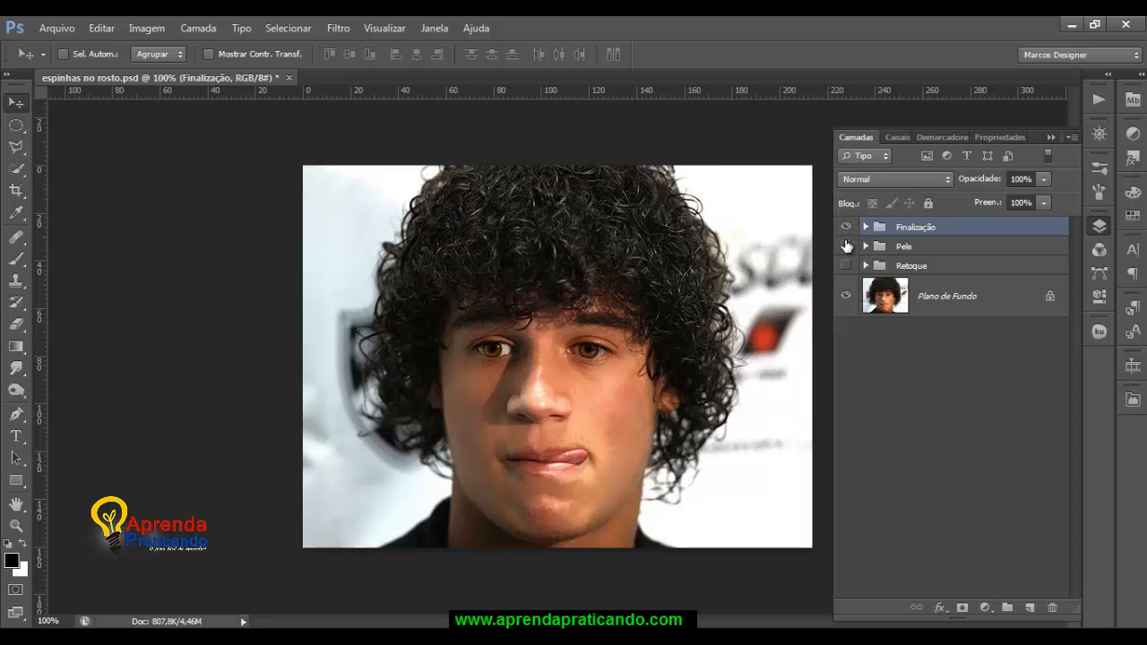
pyautogui.click(866, 227)
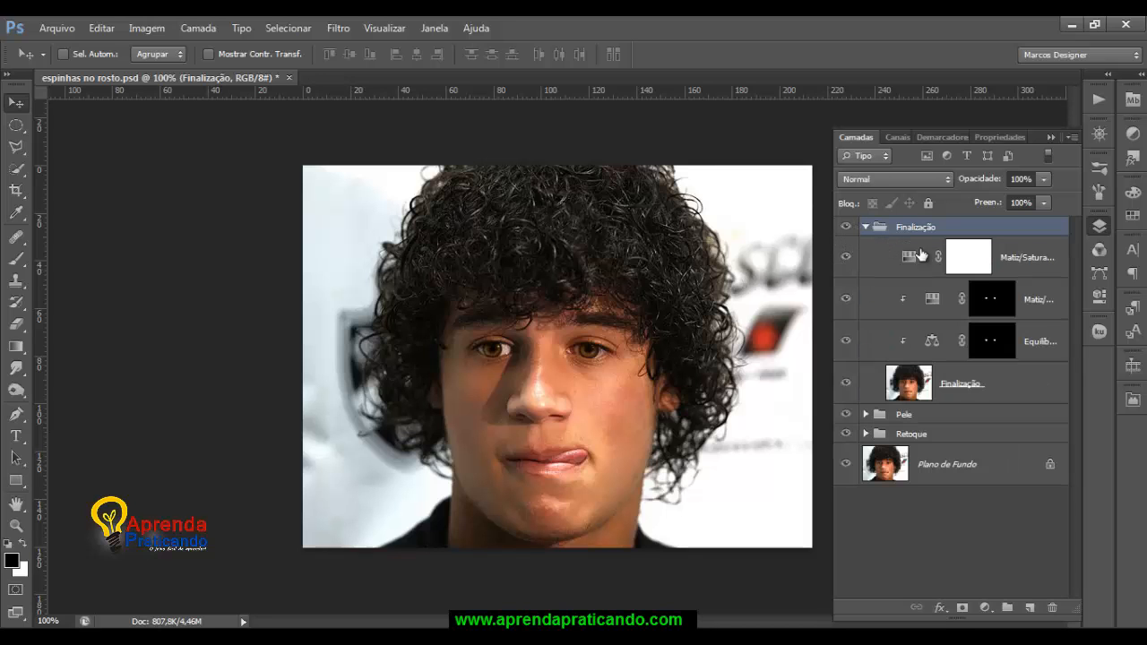
pyautogui.click(1037, 268)
pyautogui.hotkey('ctrl', '+')
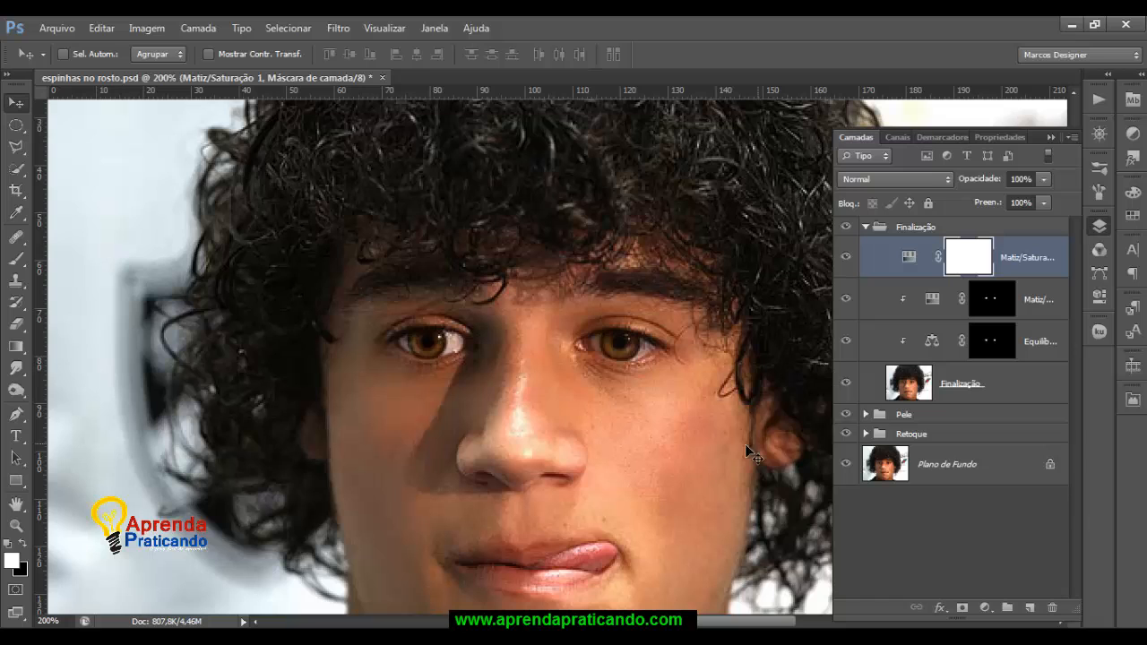
pyautogui.moveTo(697, 458); pyautogui.dragTo(603, 298)
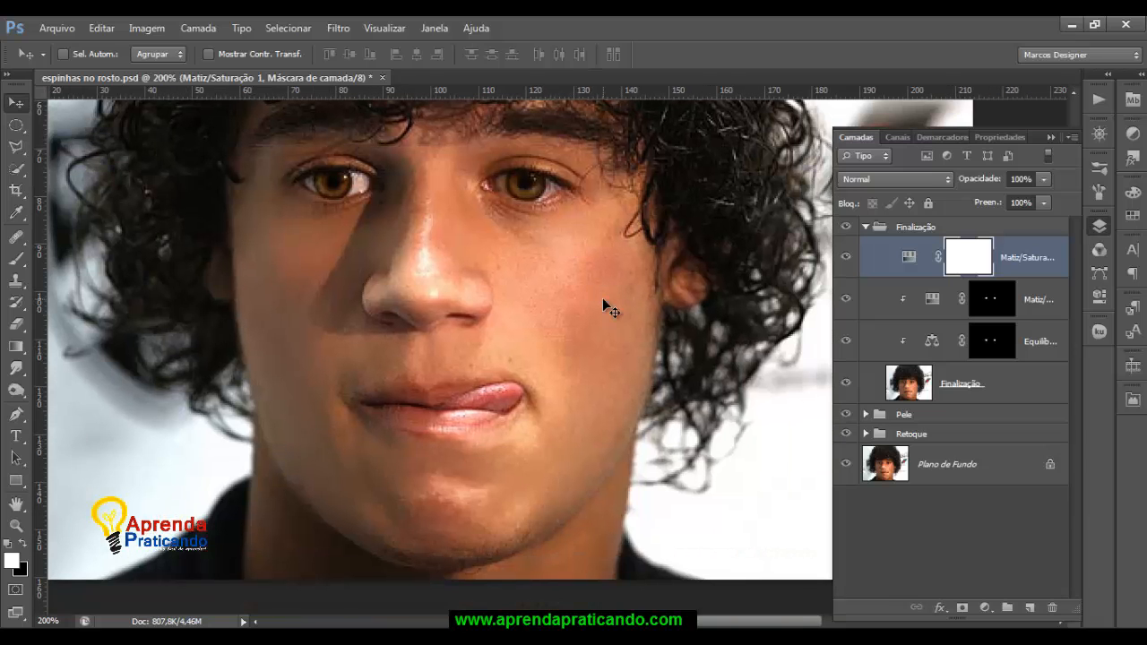
pyautogui.hotkey('ctrl', '-')
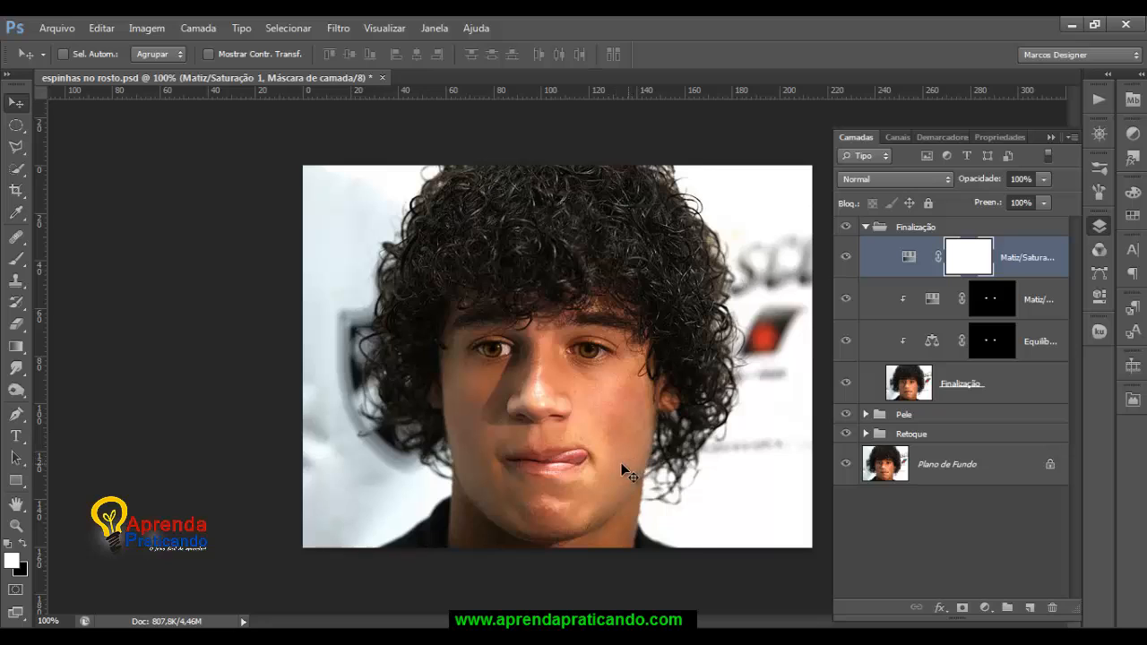
# Add a Solid Color fill in orange f2632b directly above the Finalização layer, clipped to it.
pyautogui.click(968, 390)
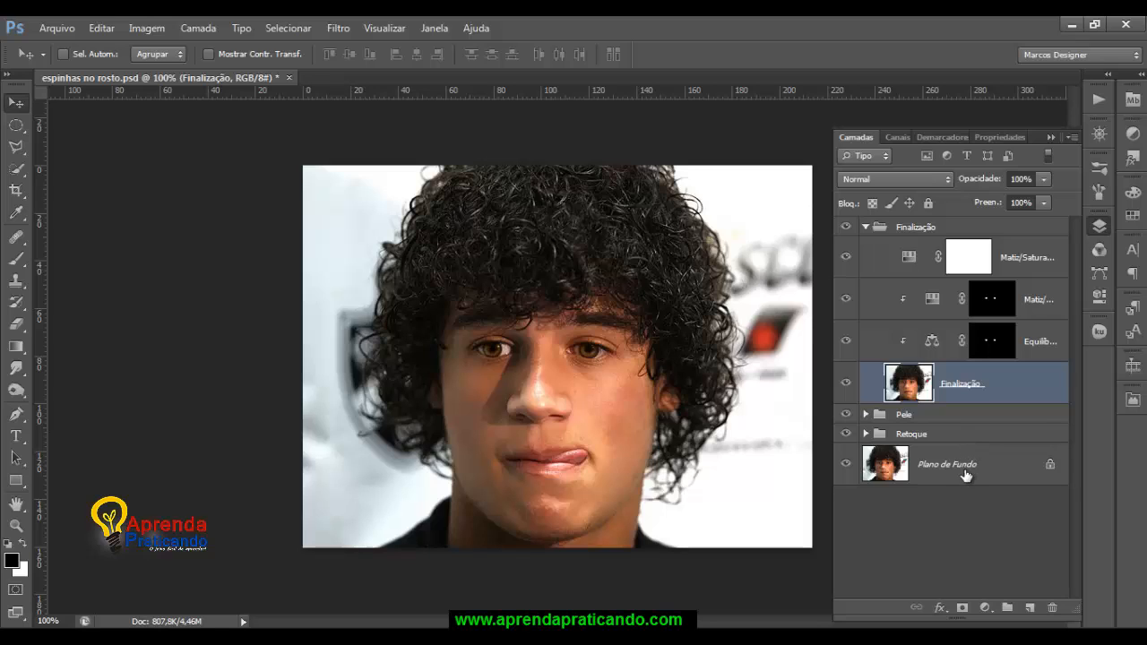
pyautogui.click(985, 609)
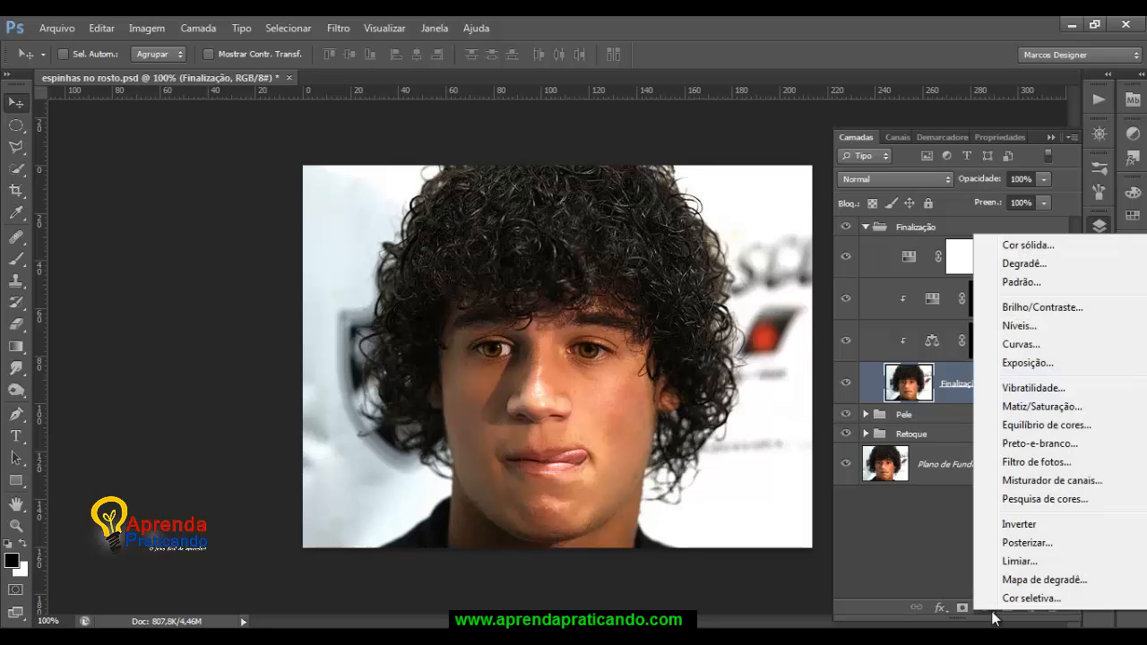
pyautogui.click(1031, 245)
pyautogui.moveTo(872, 229); pyautogui.dragTo(707, 203)
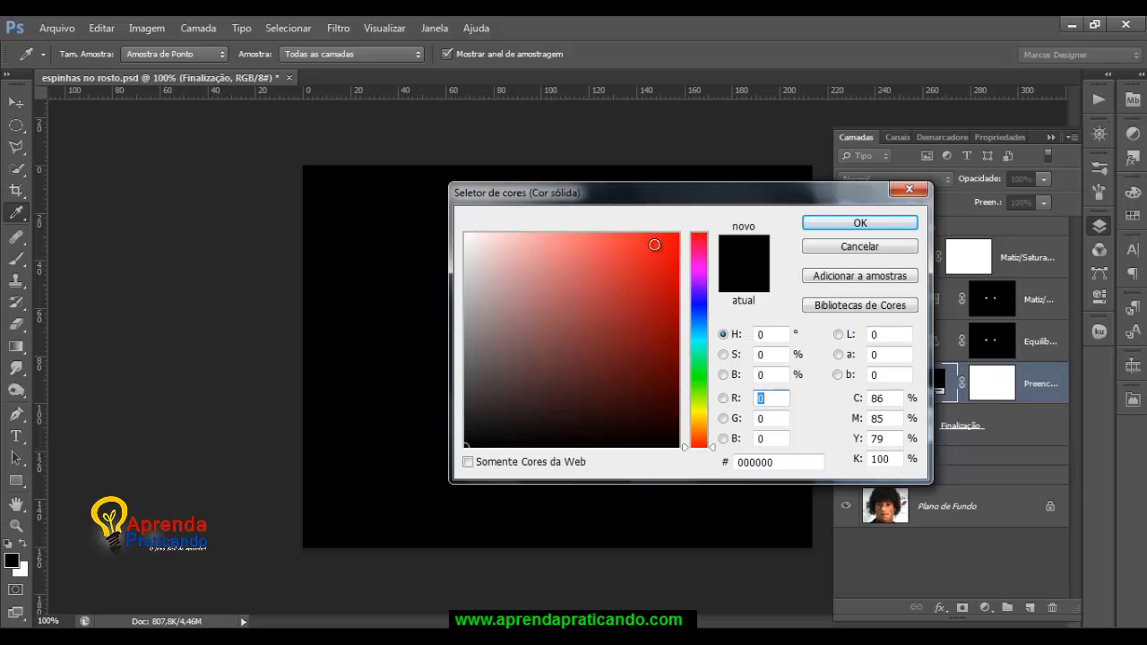
pyautogui.click(641, 244)
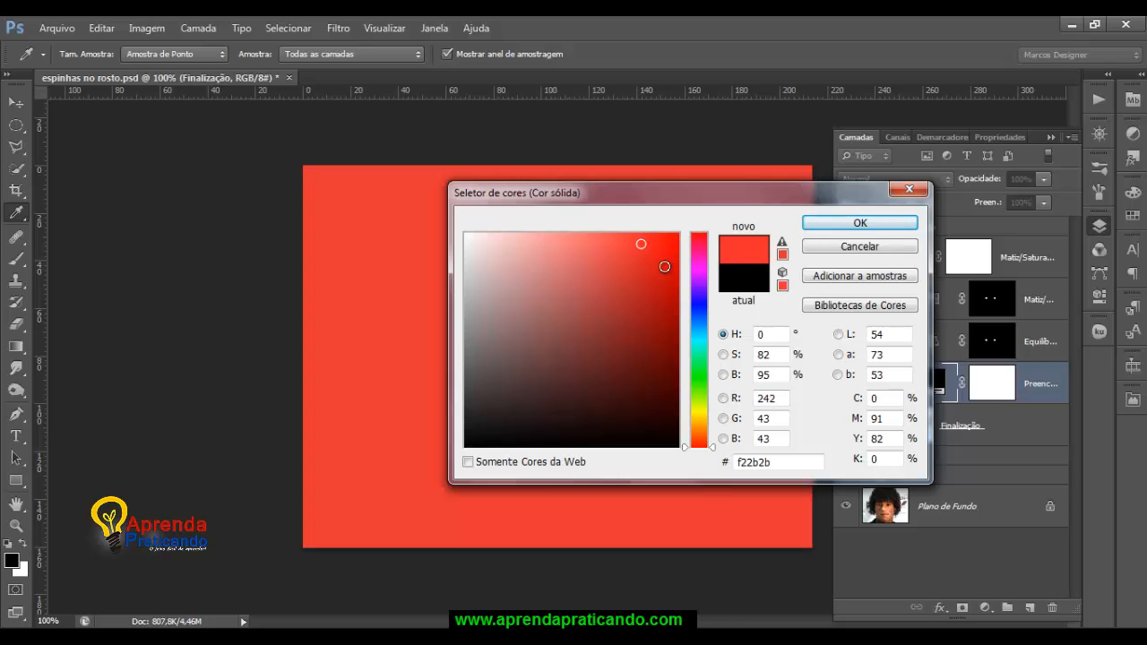
pyautogui.moveTo(718, 457); pyautogui.dragTo(717, 444)
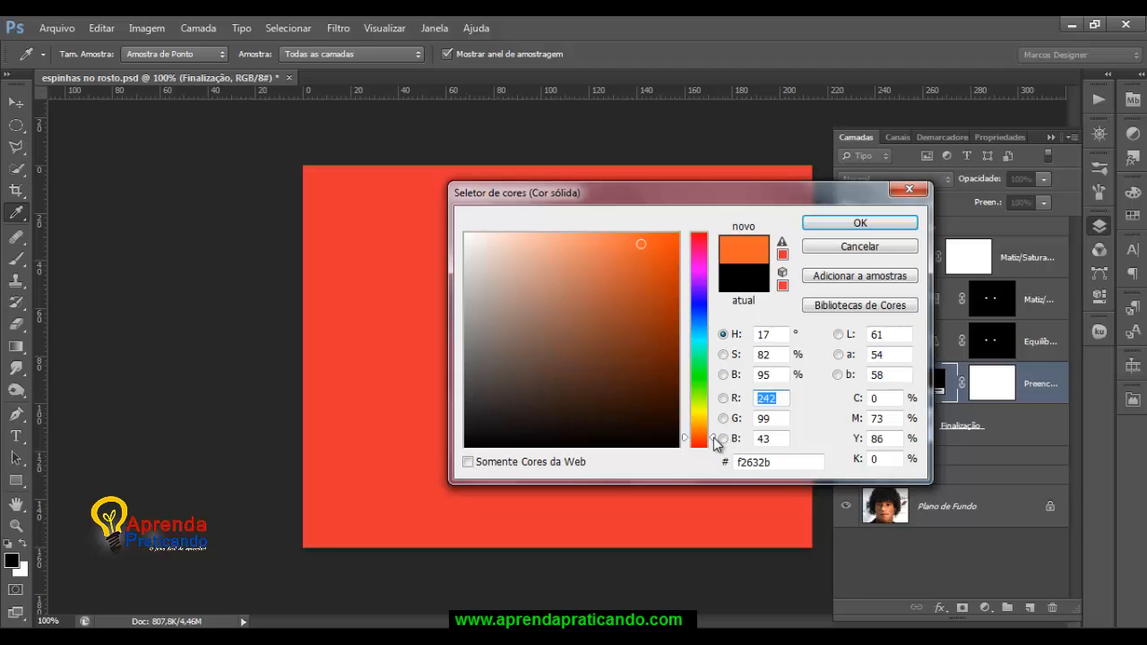
pyautogui.click(849, 224)
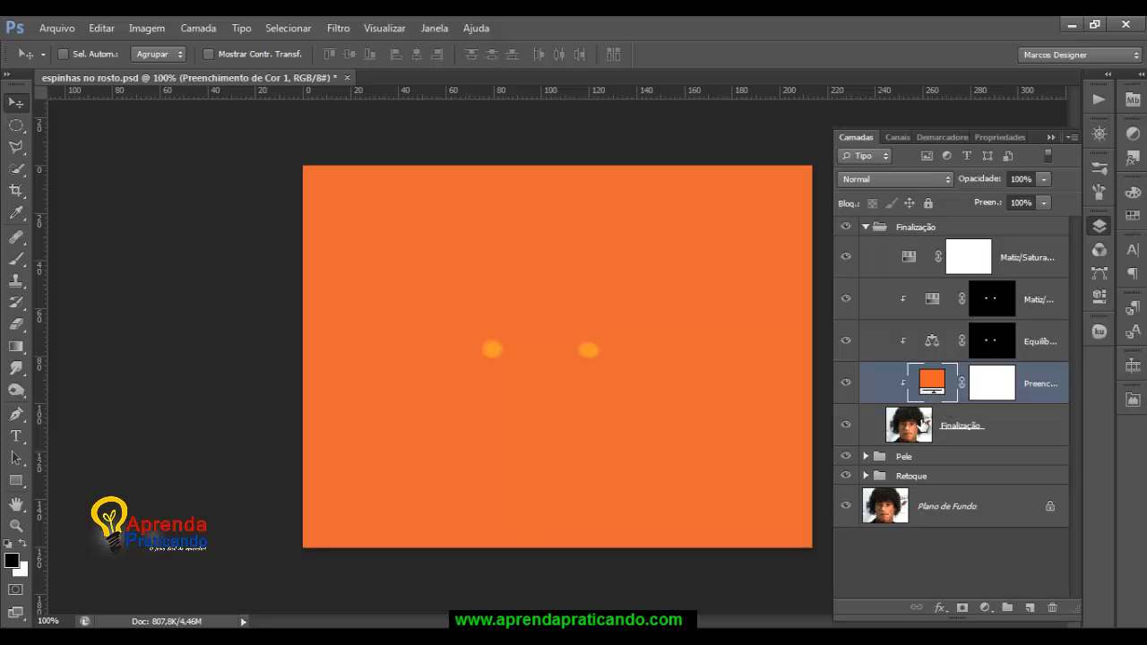
# Set the orange fill layer's blend mode to Color (Cor) and invert its mask to black.
pyautogui.click(942, 182)
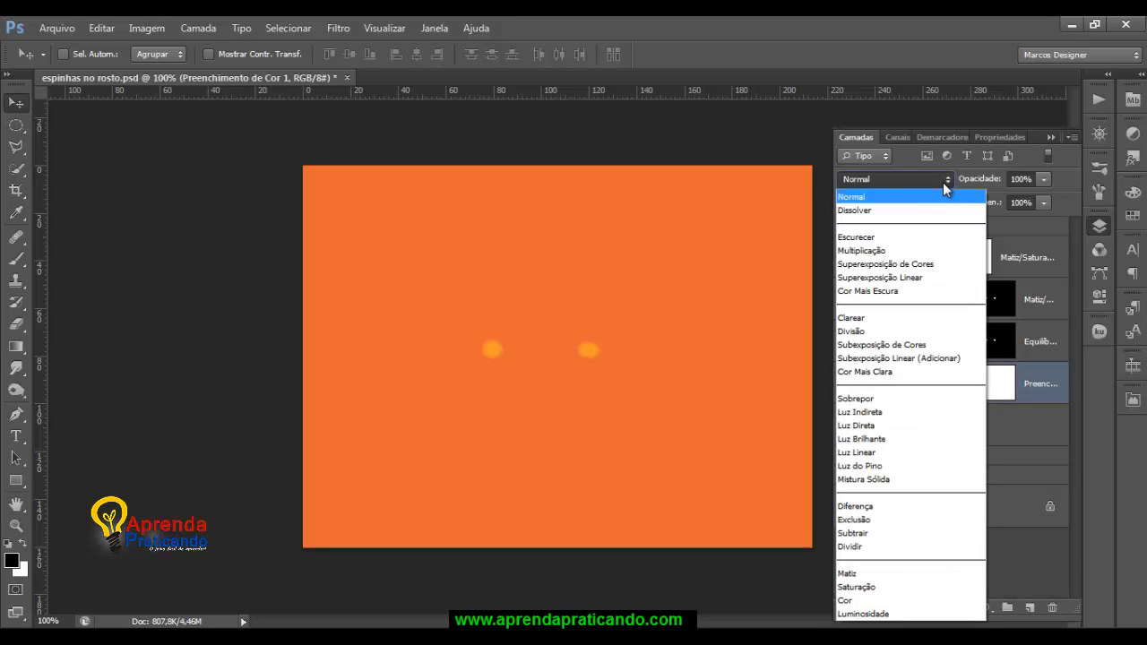
pyautogui.click(848, 600)
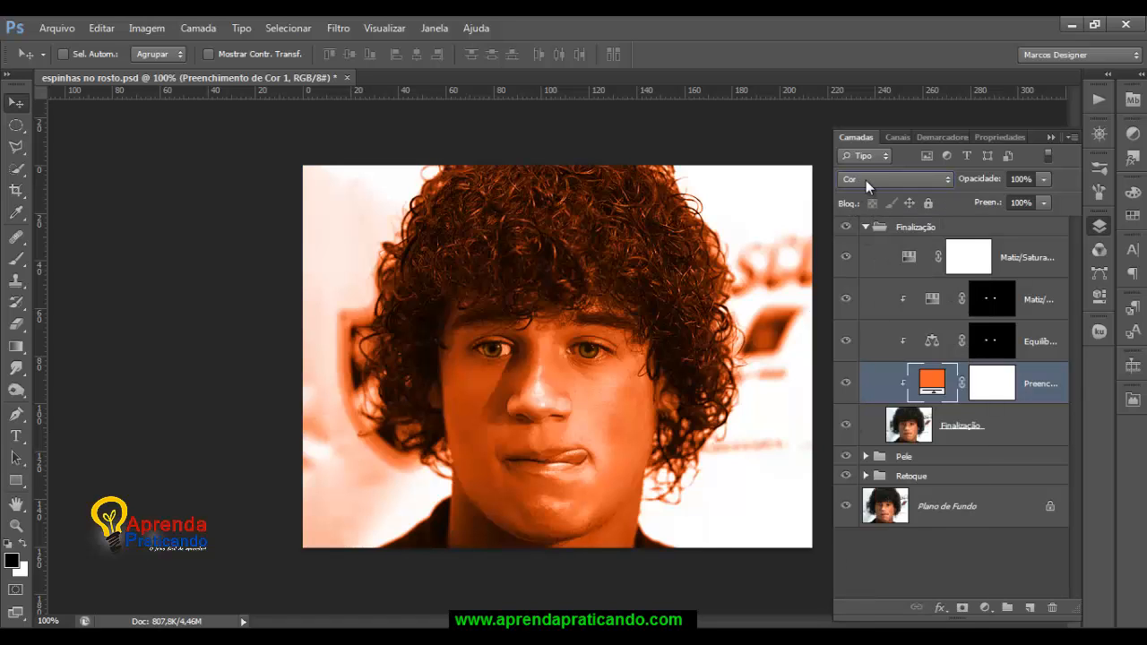
pyautogui.click(988, 394)
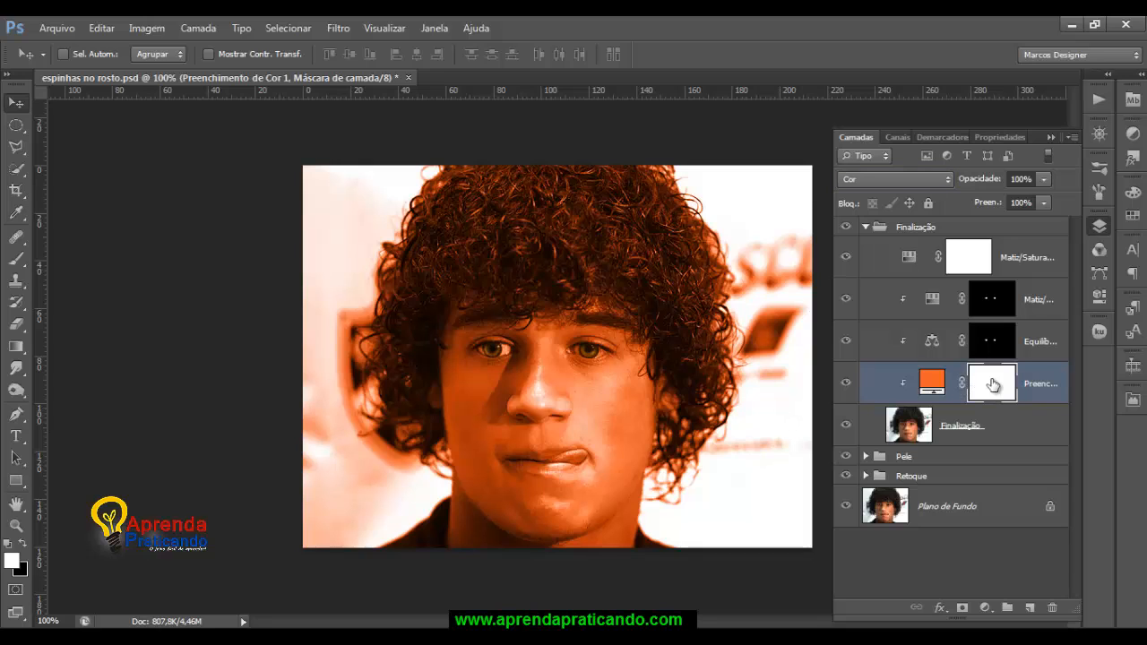
pyautogui.hotkey('ctrl', 'i')
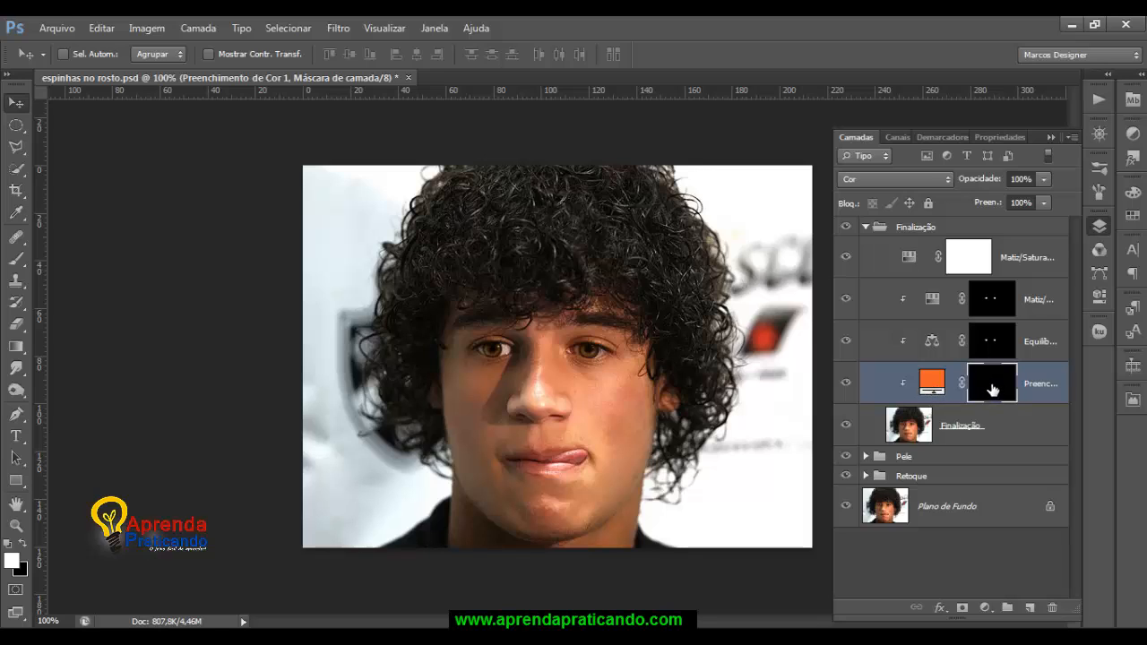
# Reveal the orange fill over both cheeks by painting its mask white with a soft 80 px brush at 10% opacity.
pyautogui.click(15, 260)
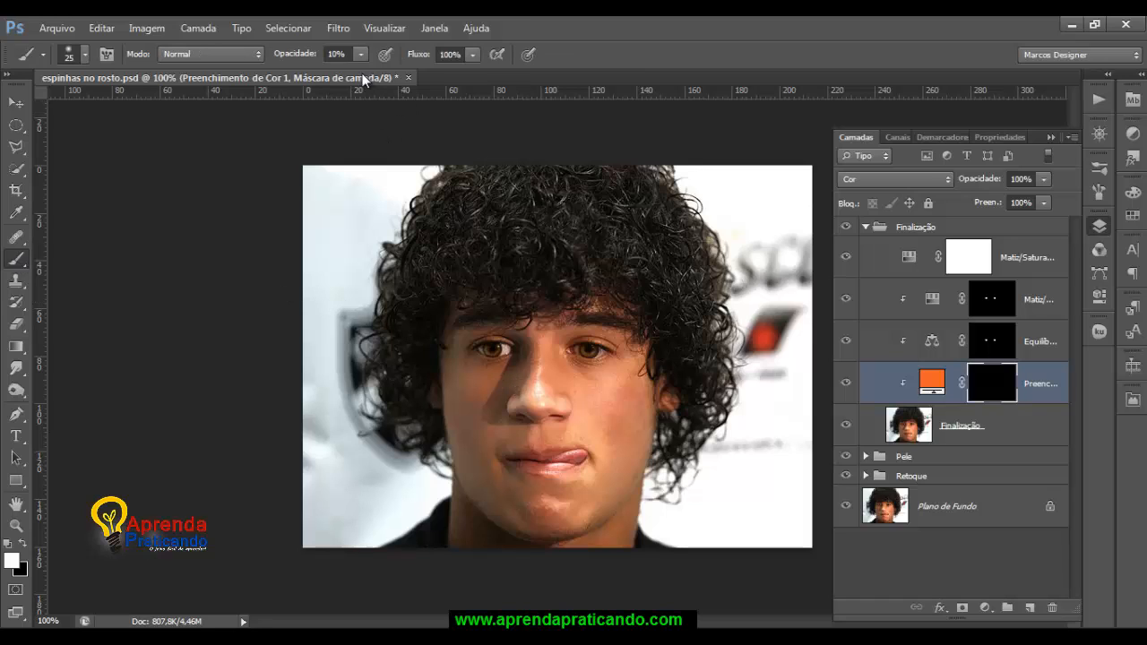
pyautogui.click(337, 54)
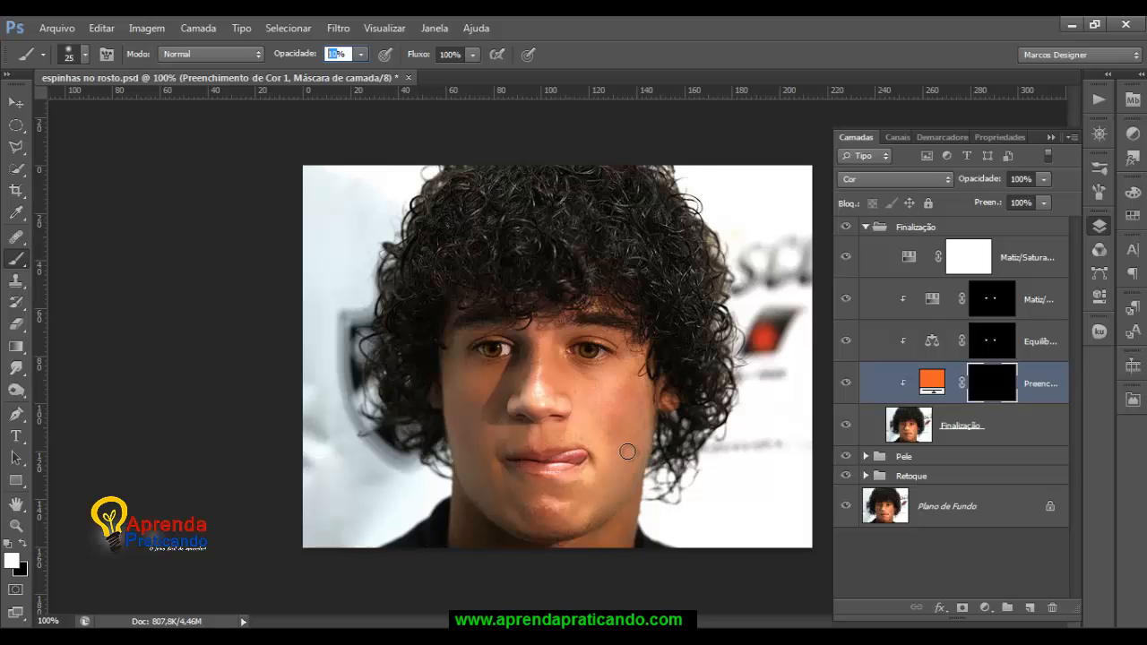
pyautogui.press(']')
pyautogui.click(782, 253)
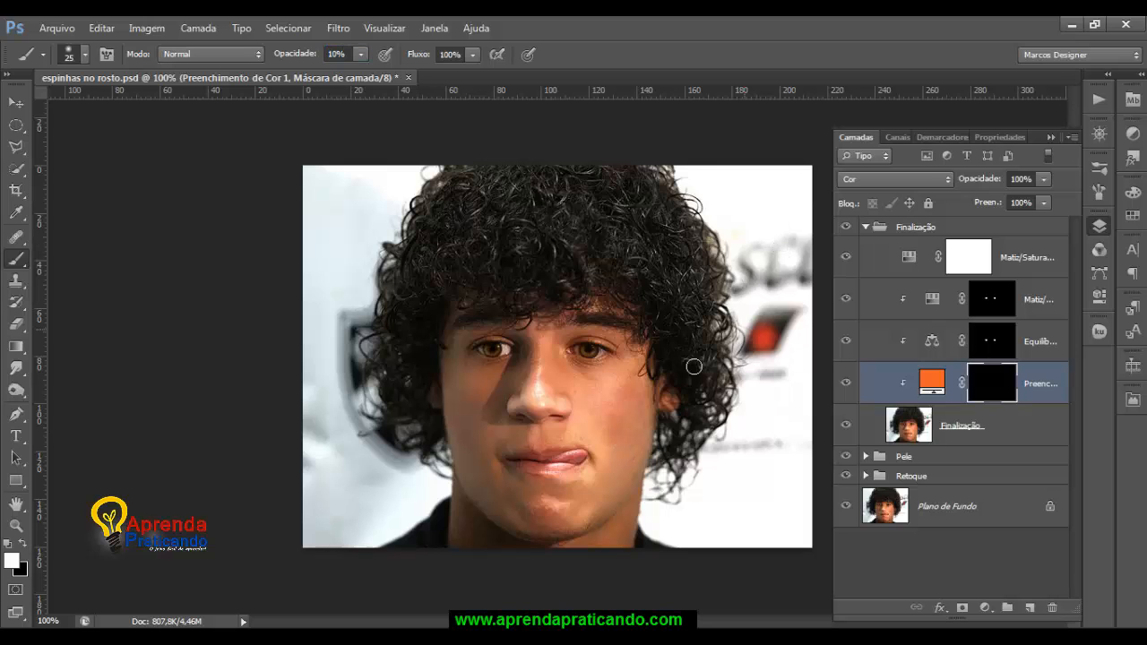
pyautogui.press(']')
pyautogui.press(']')
pyautogui.press(']')
pyautogui.press(']')
pyautogui.press(']')
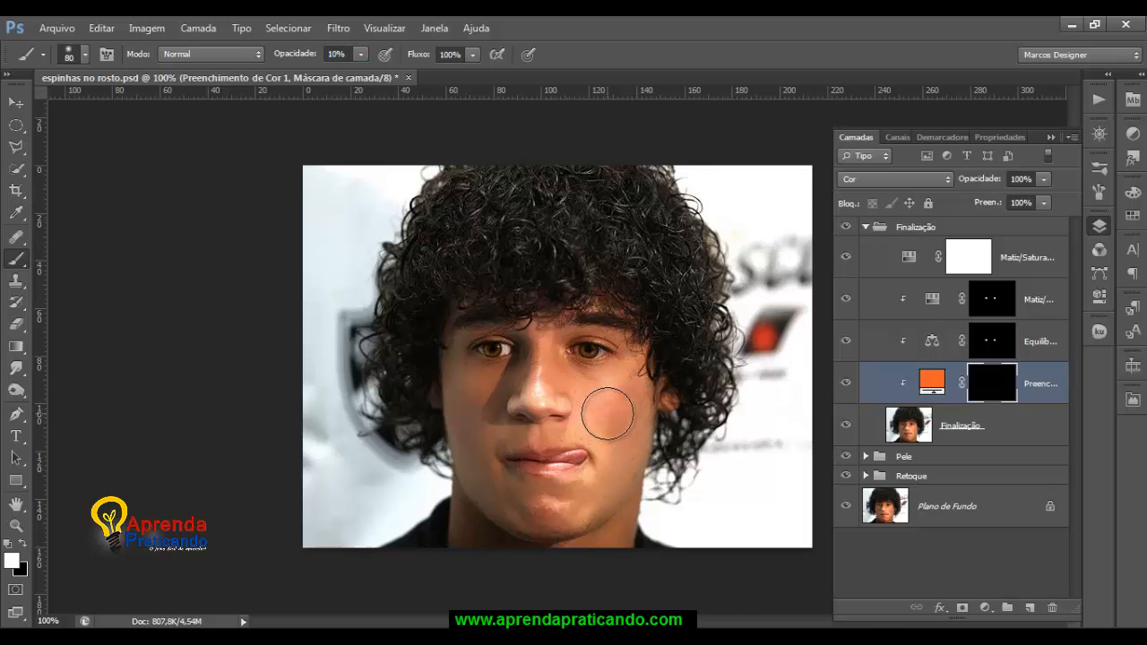
pyautogui.rightClick(607, 414)
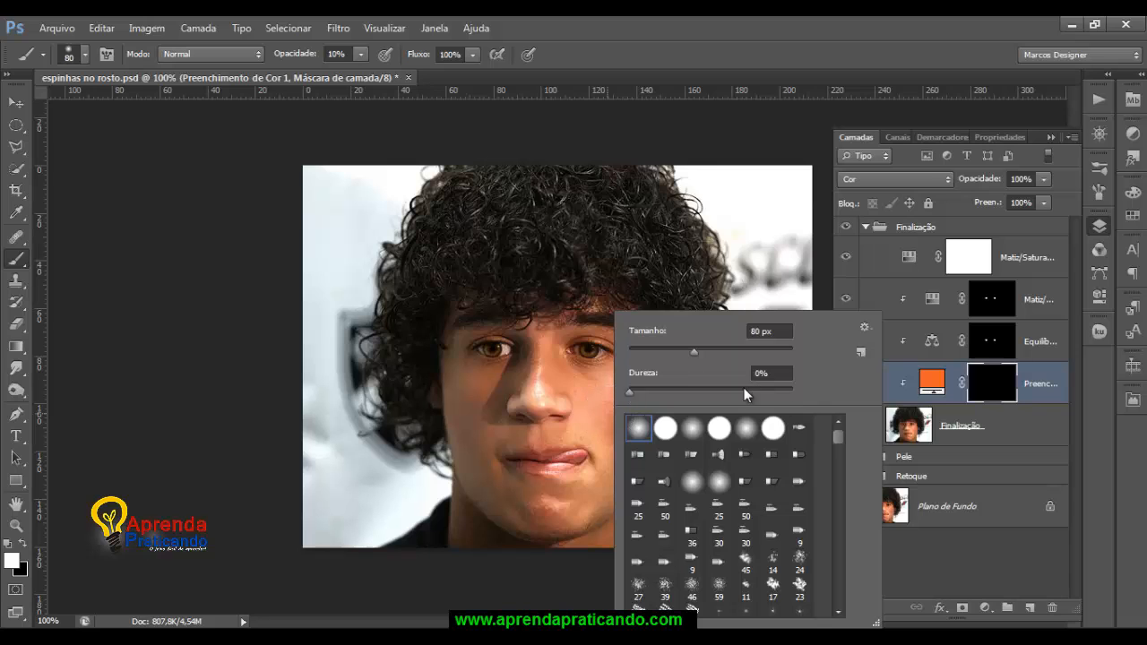
pyautogui.doubleClick(646, 438)
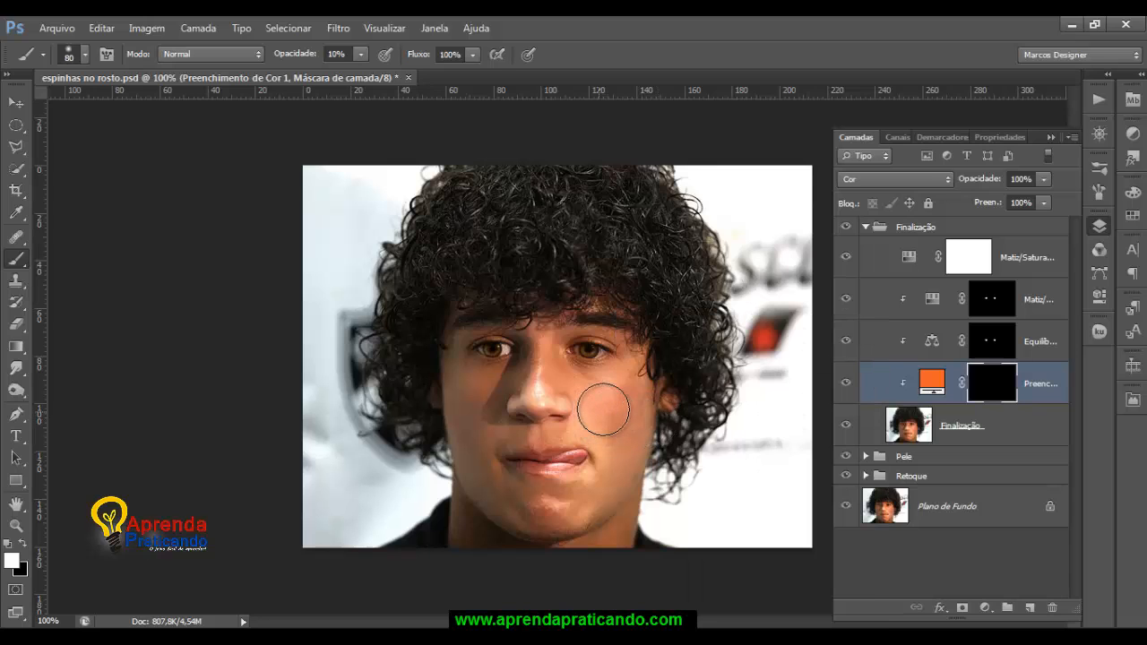
pyautogui.moveTo(608, 410); pyautogui.dragTo(612, 414)
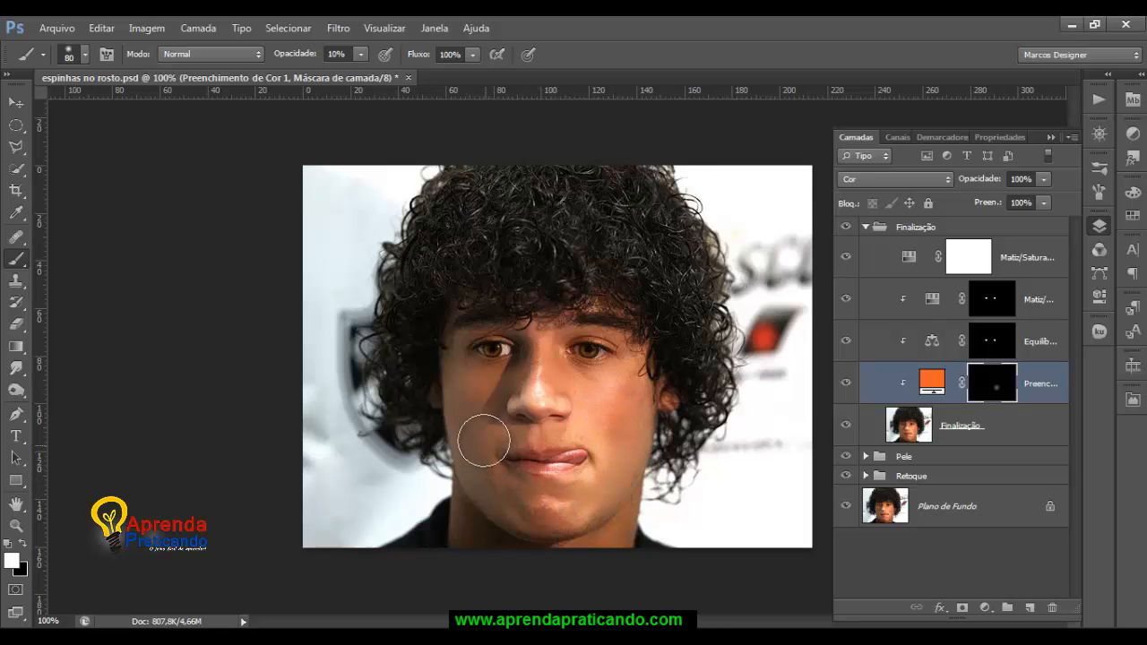
pyautogui.moveTo(478, 441)
pyautogui.mouseDown()
pyautogui.moveTo(475, 422)
pyautogui.moveTo(476, 443)
pyautogui.moveTo(496, 451)
pyautogui.mouseUp()
pyautogui.click(1043, 203)
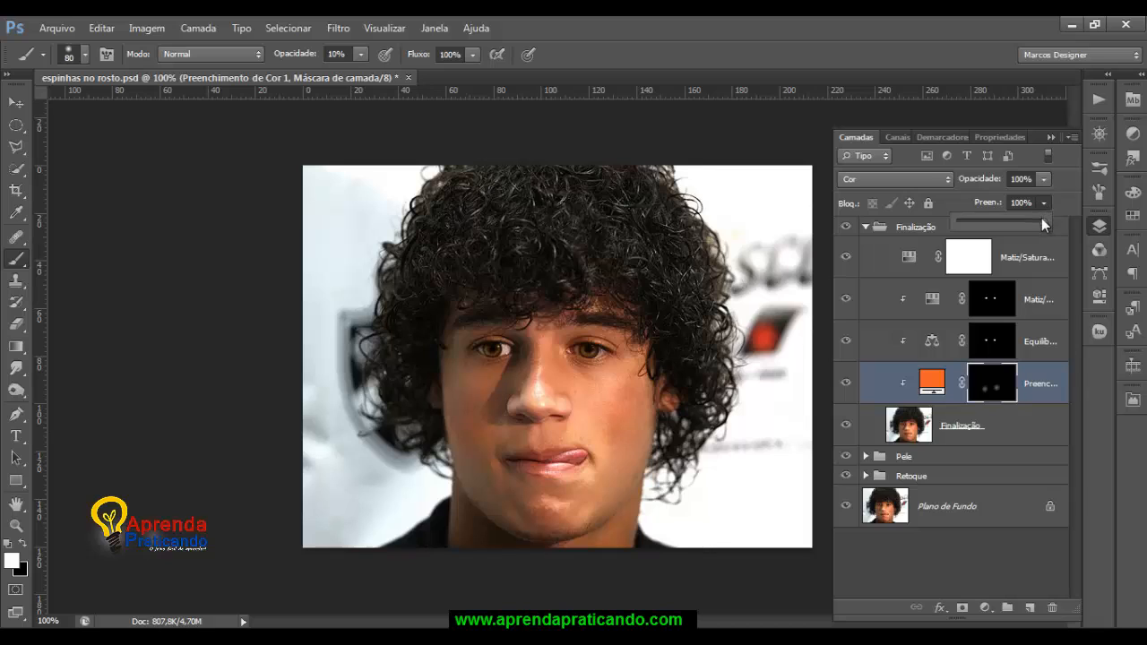
# Create a new layer named Dodge Burn above the topmost Hue/Saturation (Matiz/Saturação) layer in the Finalização group.
pyautogui.click(14, 103)
pyautogui.click(1002, 257)
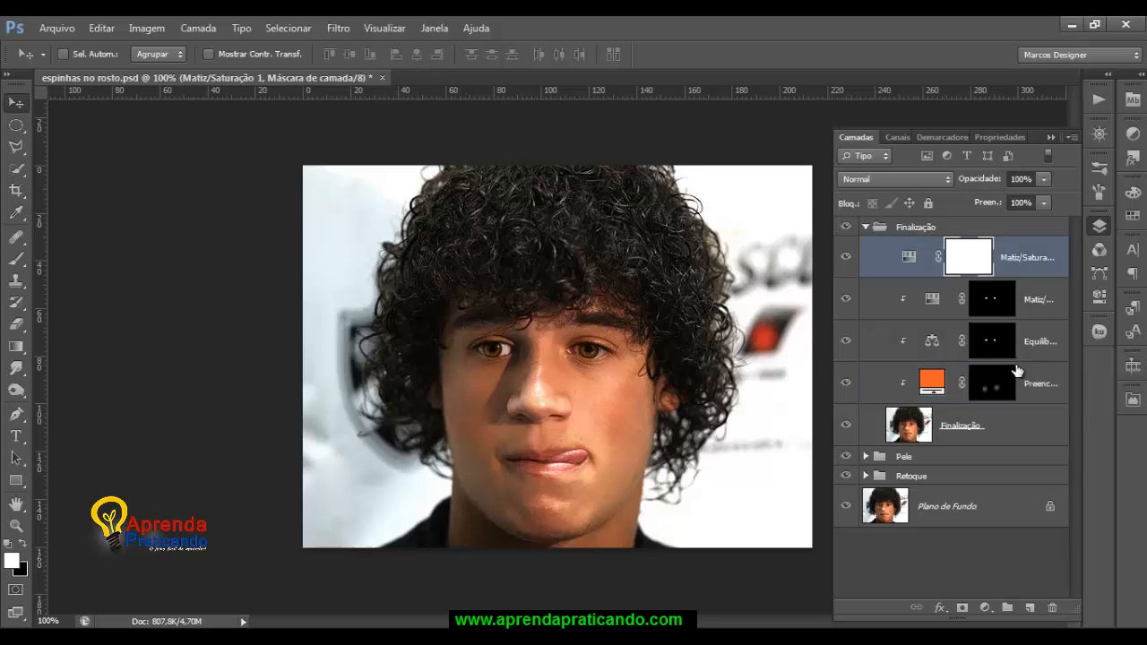
pyautogui.click(913, 230)
pyautogui.click(989, 259)
pyautogui.click(207, 32)
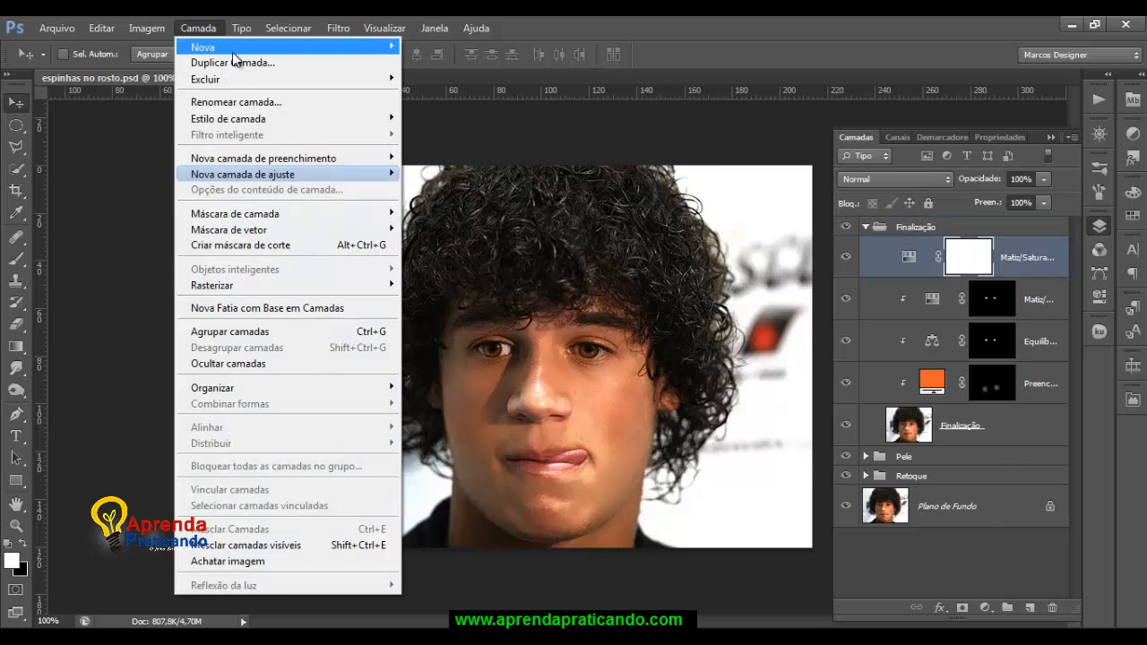
pyautogui.moveTo(232, 45)
pyautogui.click(453, 46)
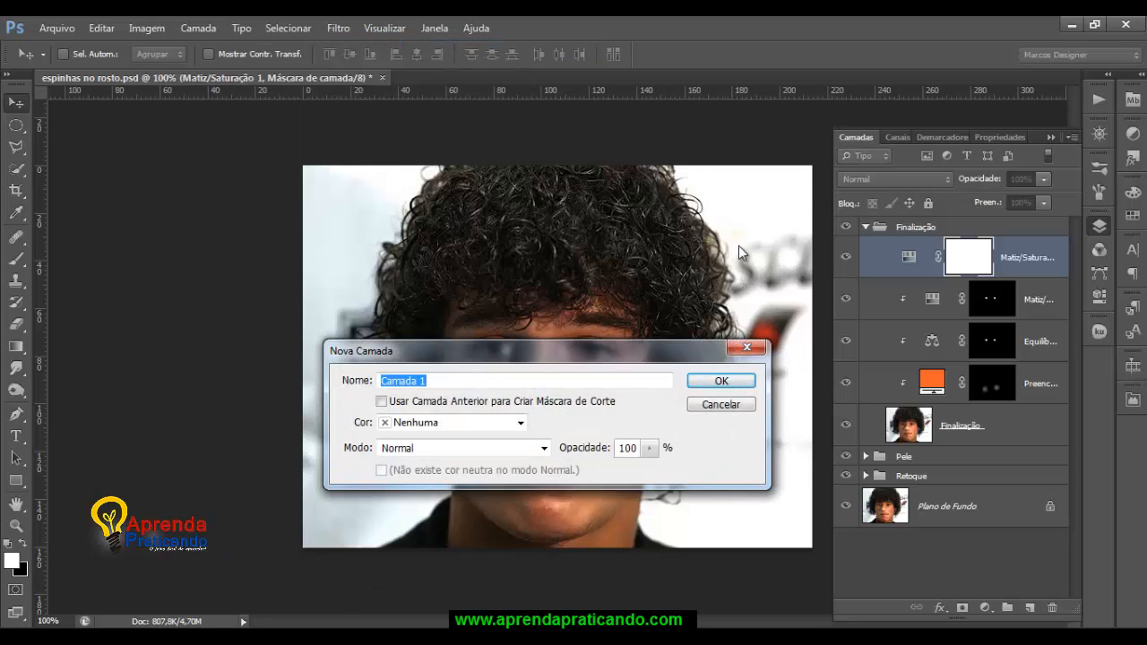
pyautogui.write('Dodge Burn')
pyautogui.click(722, 382)
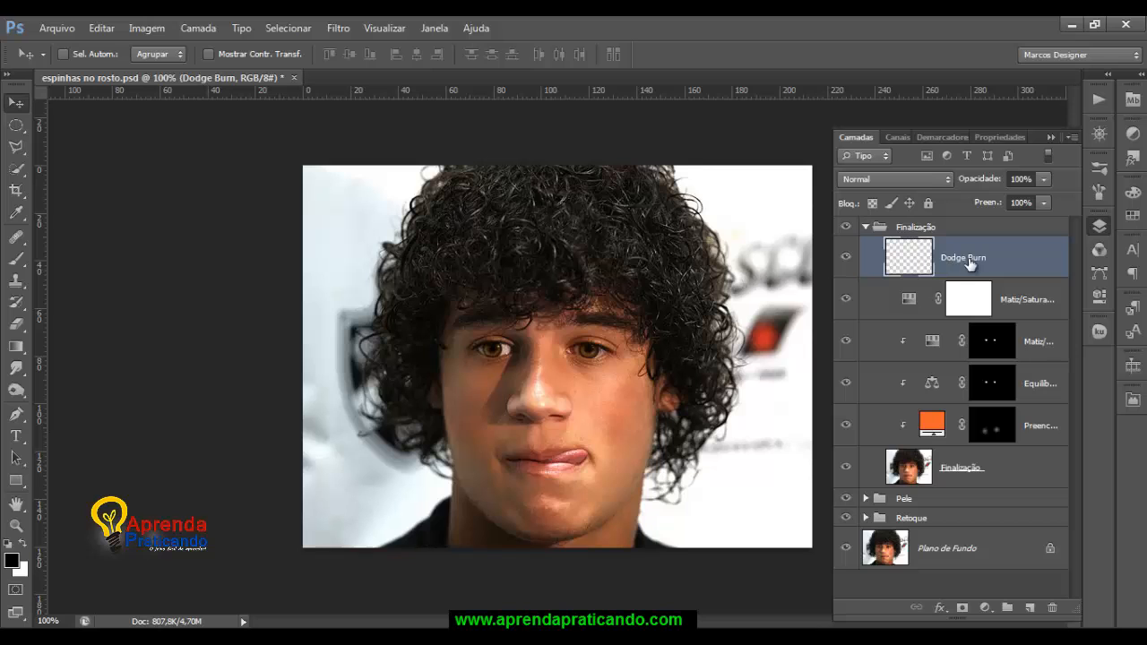
# Fill the Dodge Burn layer with 50% gray at 100% opacity and set its blend mode to Soft Light (Luz Indireta).
pyautogui.click(94, 30)
pyautogui.click(155, 254)
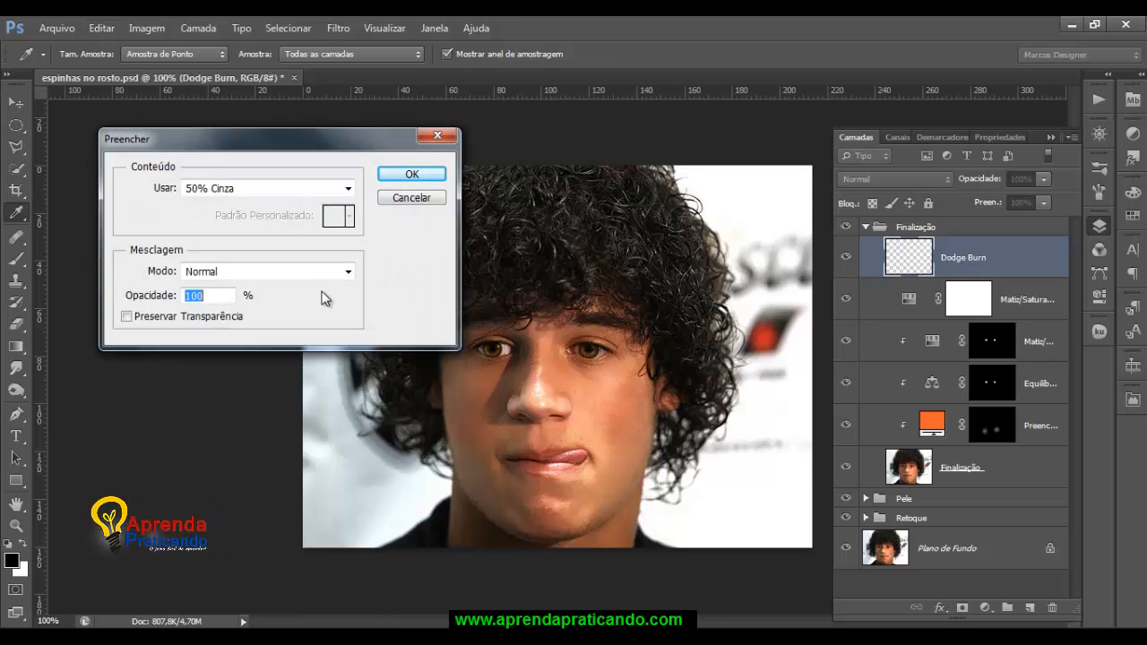
pyautogui.moveTo(289, 162); pyautogui.dragTo(332, 165)
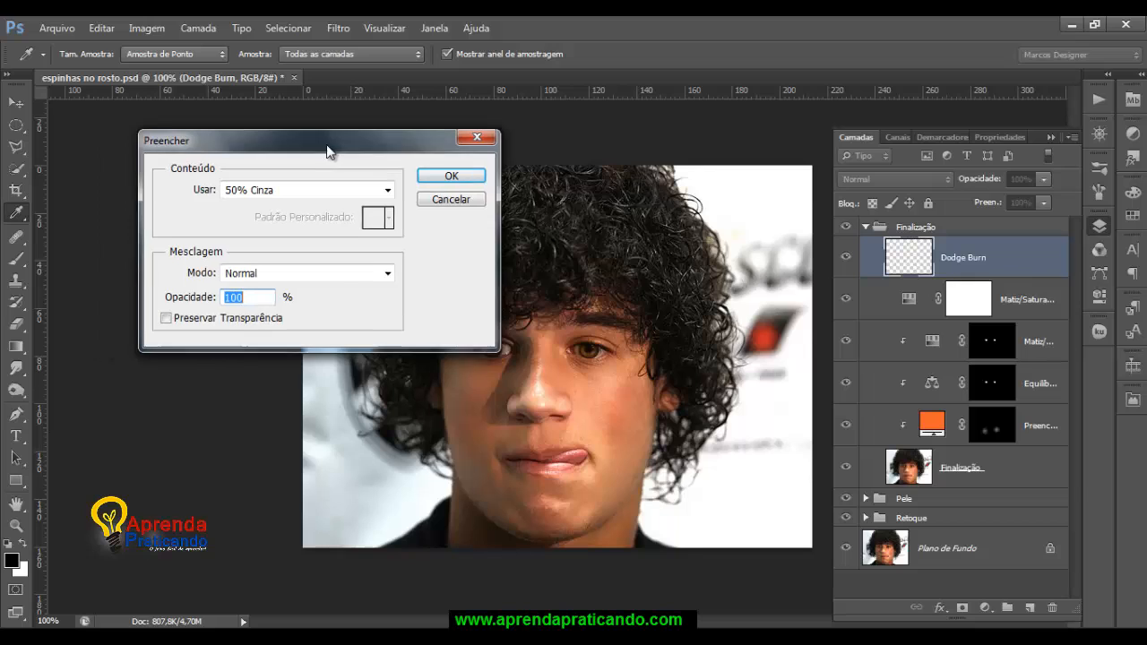
pyautogui.click(390, 190)
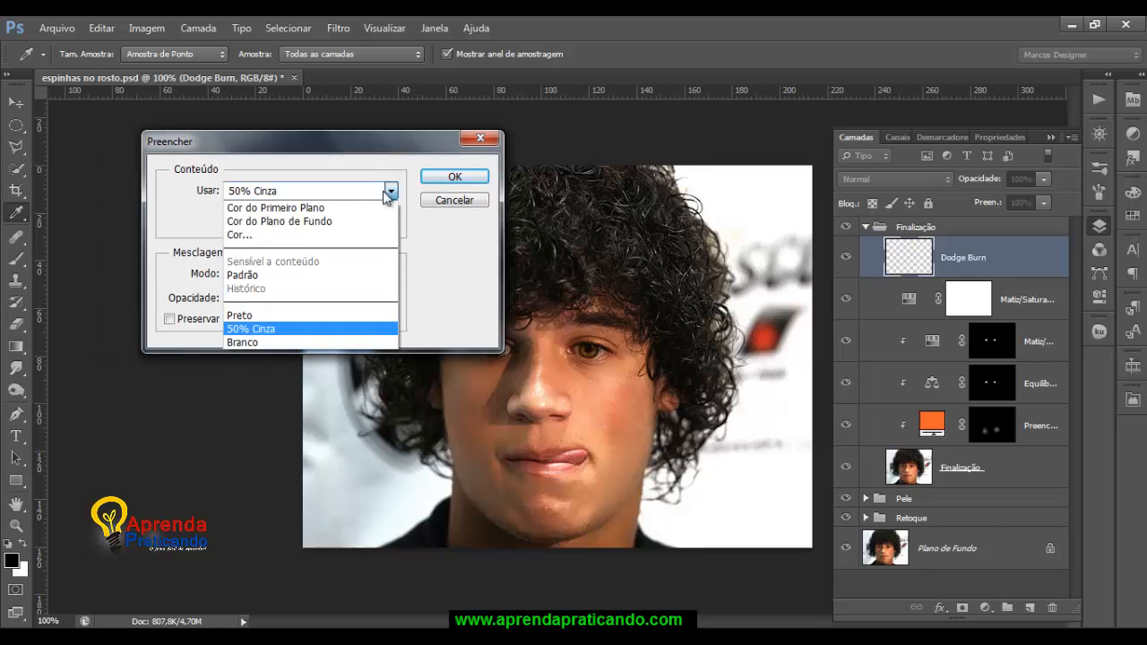
pyautogui.click(271, 330)
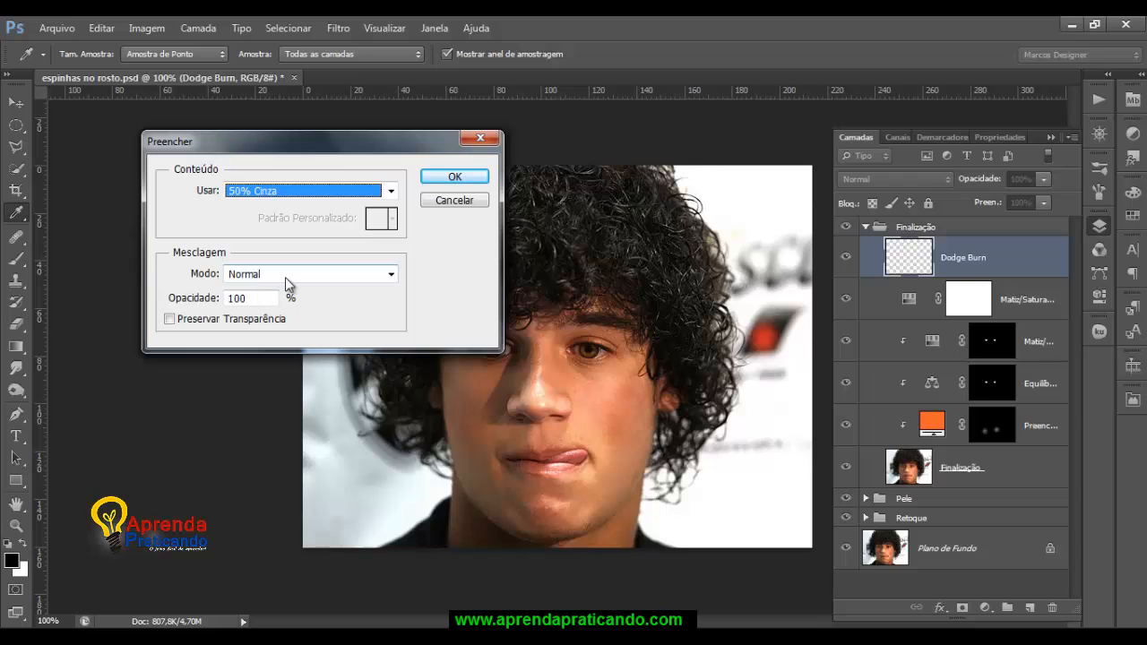
pyautogui.click(249, 298)
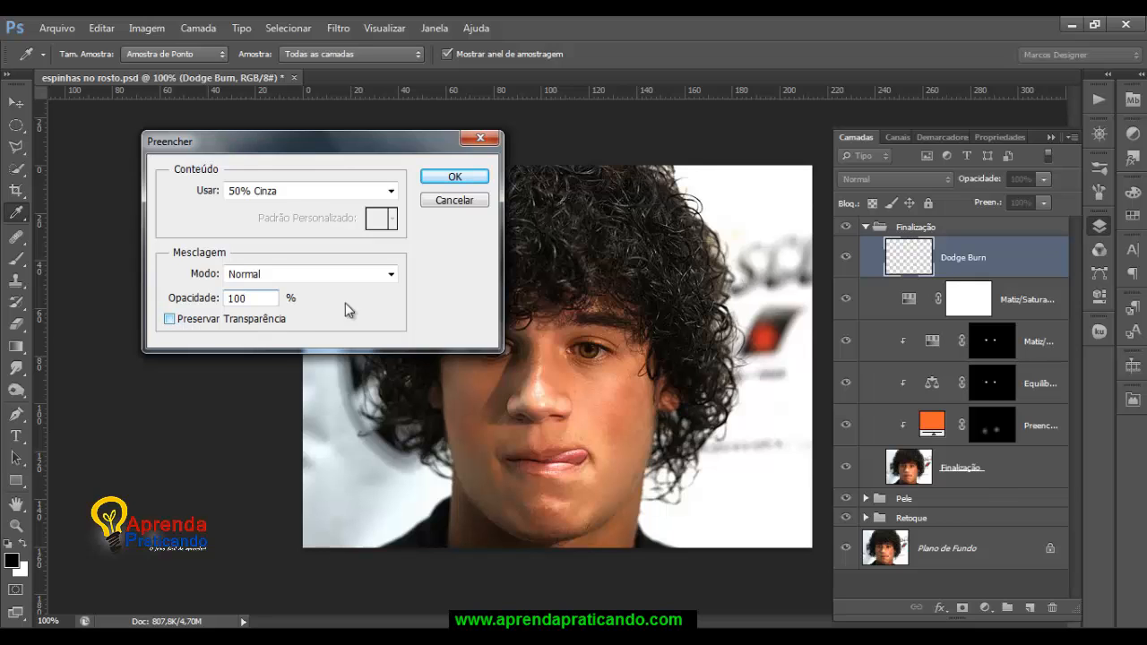
pyautogui.click(455, 176)
pyautogui.press('v')
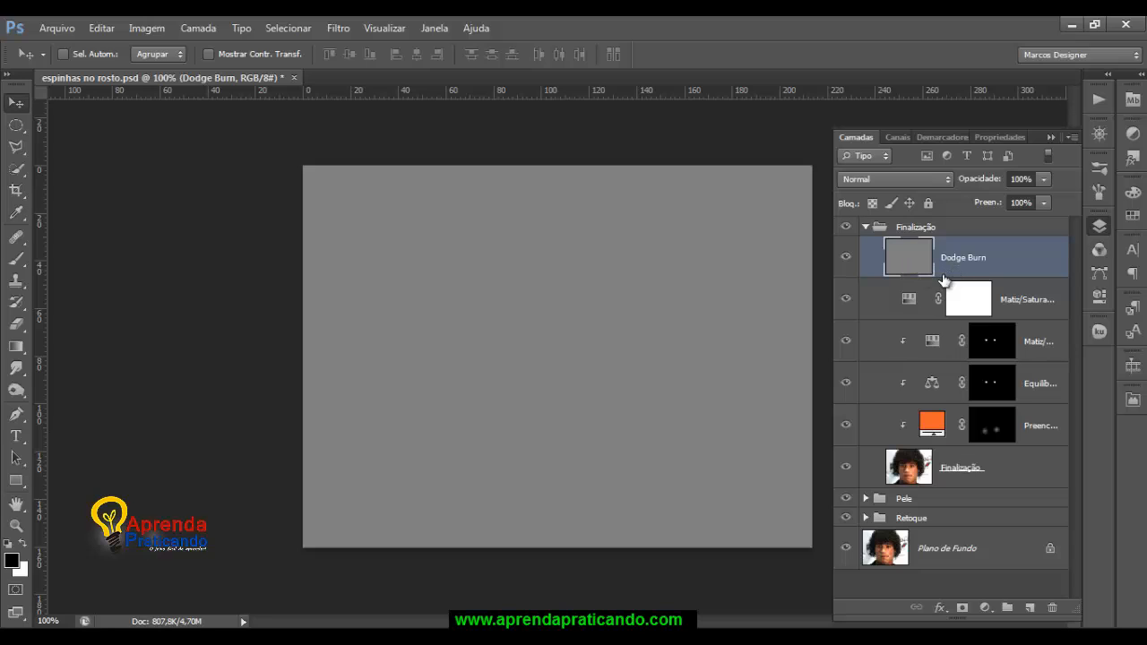
pyautogui.click(950, 183)
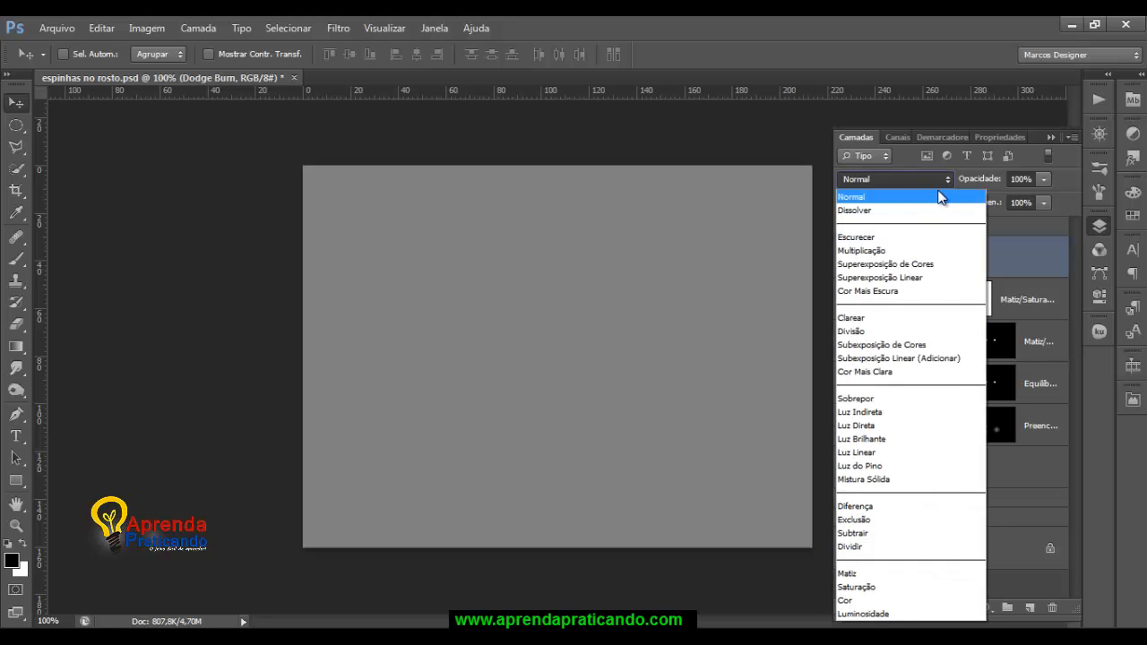
pyautogui.click(876, 414)
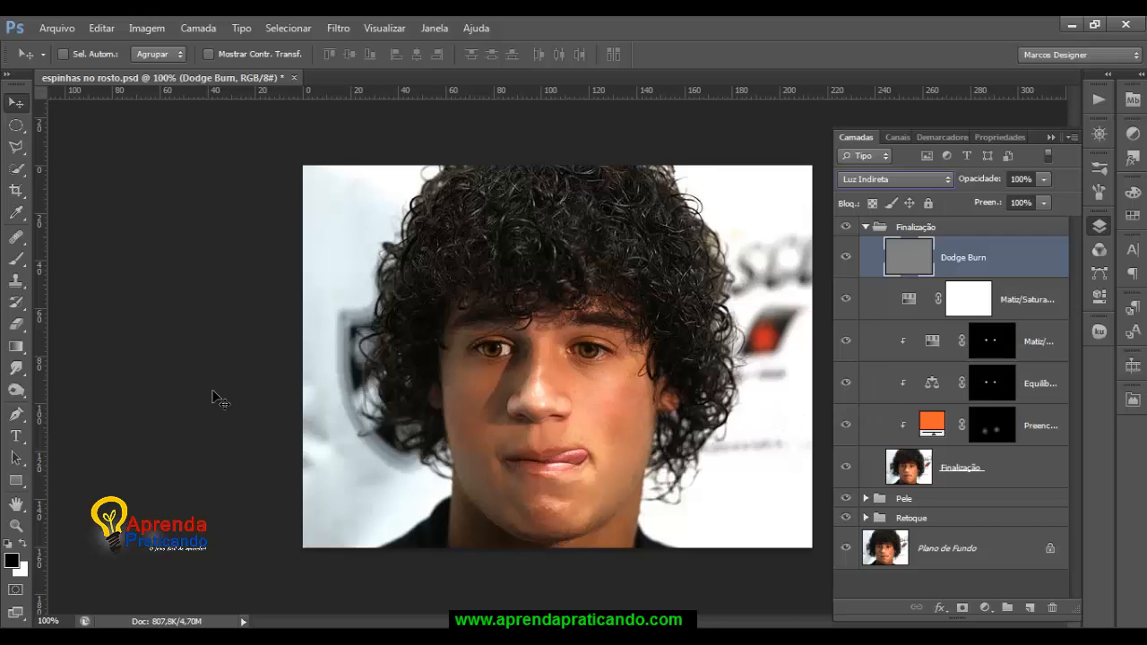
# Lighten the nose on the Dodge Burn layer with a 60 px Dodge tool (Subexposição) set to Highlights (Realces).
pyautogui.click(28, 378)
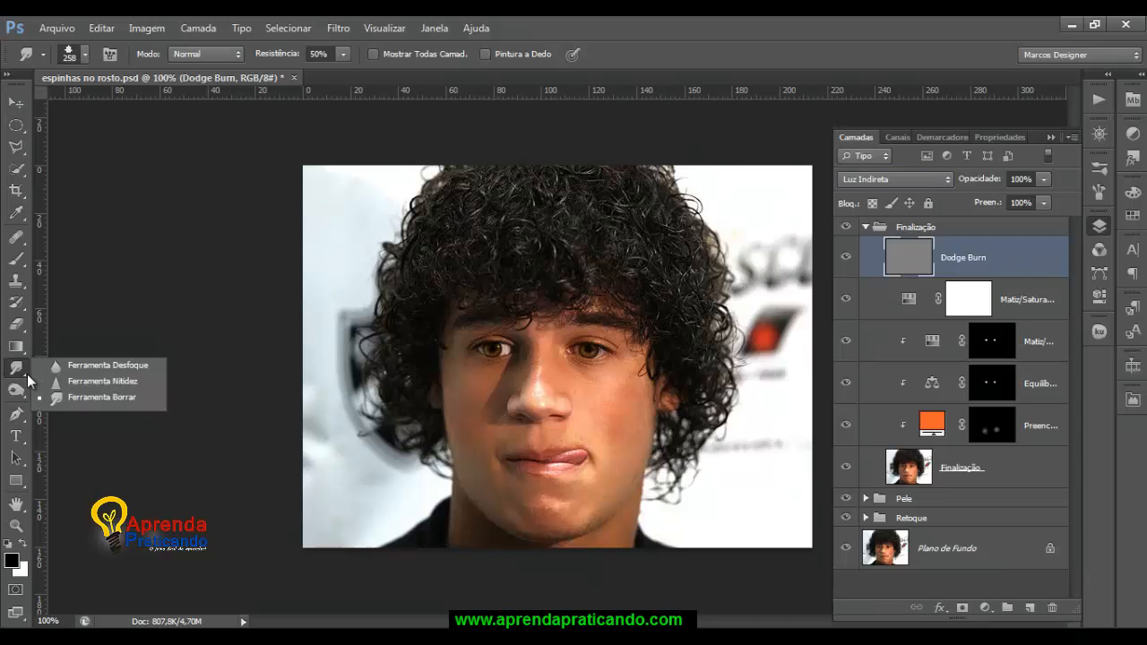
pyautogui.click(25, 393)
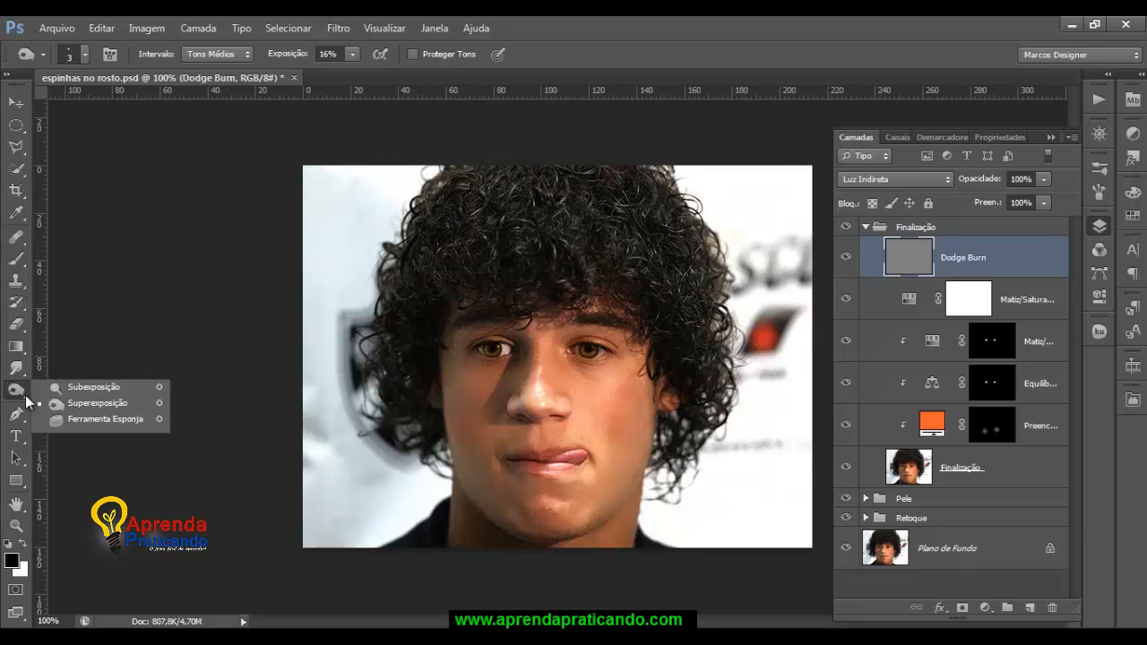
pyautogui.click(92, 391)
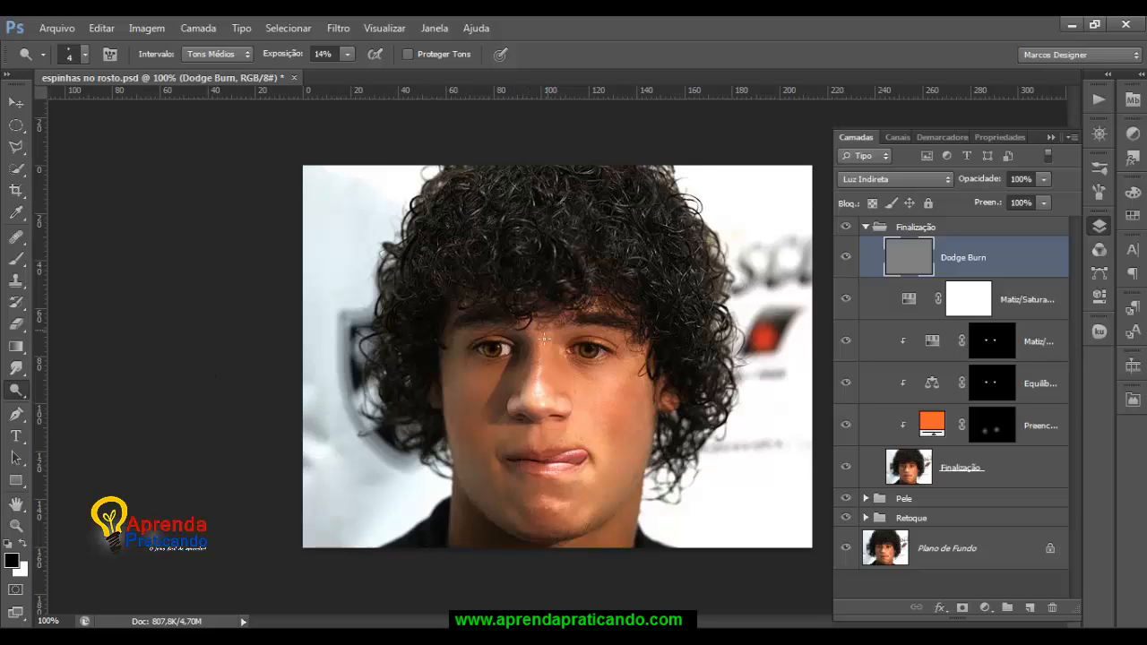
pyautogui.press(']')
pyautogui.press(']')
pyautogui.press(']')
pyautogui.press(']')
pyautogui.press(']')
pyautogui.press(']')
pyautogui.press(']')
pyautogui.click(251, 54)
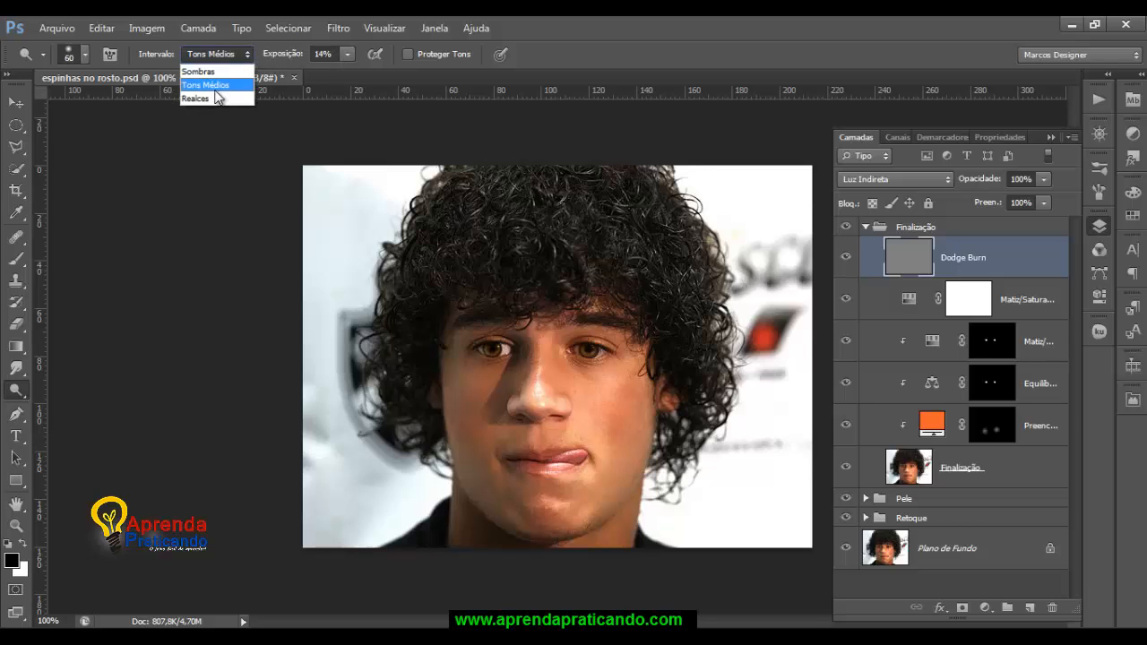
pyautogui.click(208, 101)
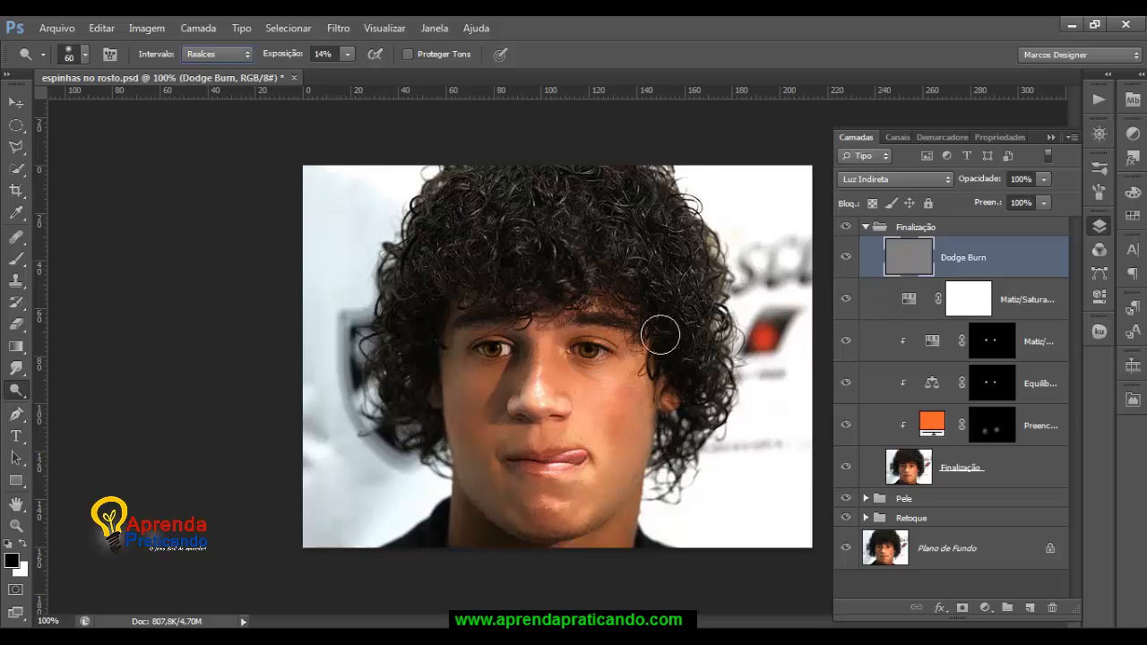
pyautogui.moveTo(546, 385); pyautogui.dragTo(537, 392)
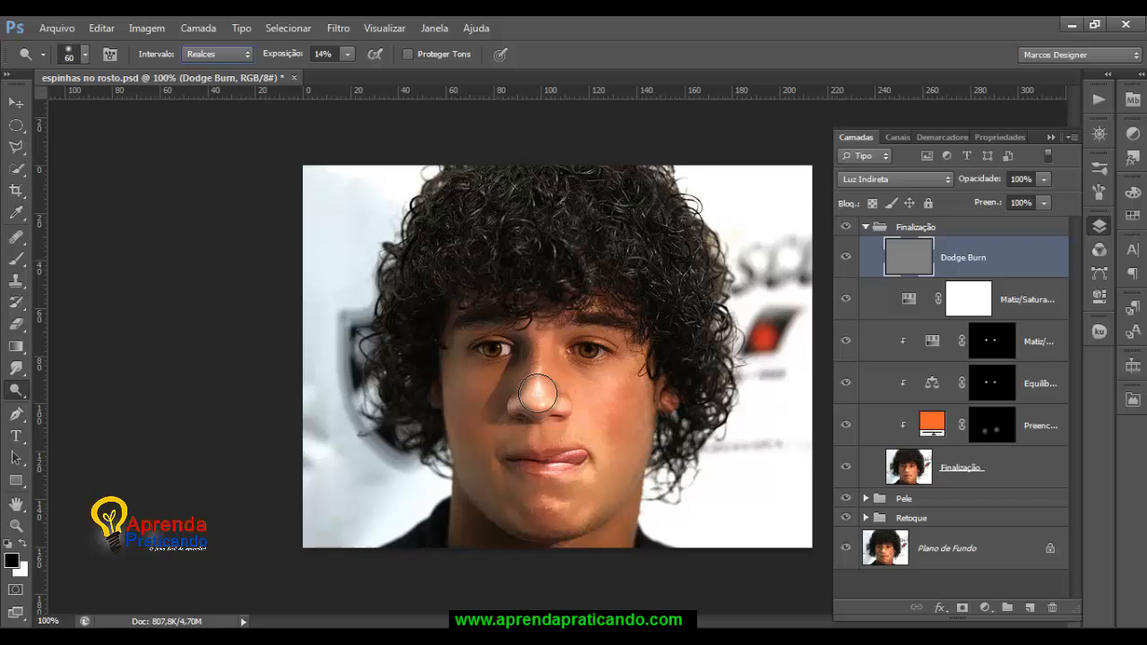
# Dodge the highlights on both cheeks and the chin, reducing the brush to 50 px and 45 px.
pyautogui.press('[')
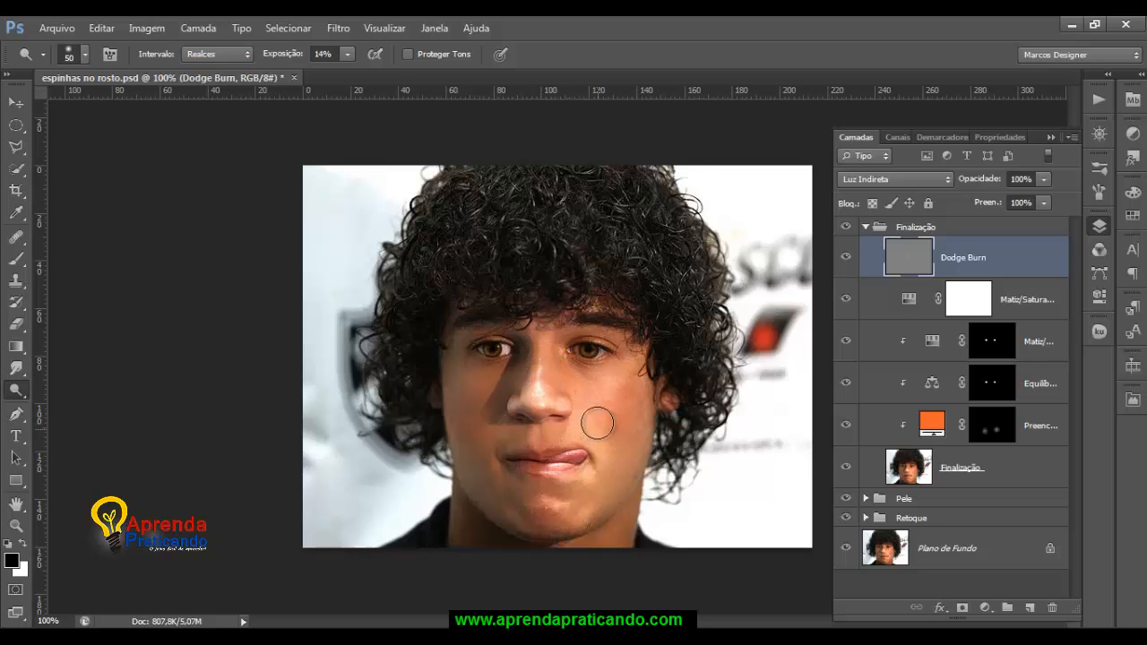
pyautogui.moveTo(597, 423)
pyautogui.mouseDown()
pyautogui.moveTo(604, 440)
pyautogui.moveTo(612, 405)
pyautogui.mouseUp()
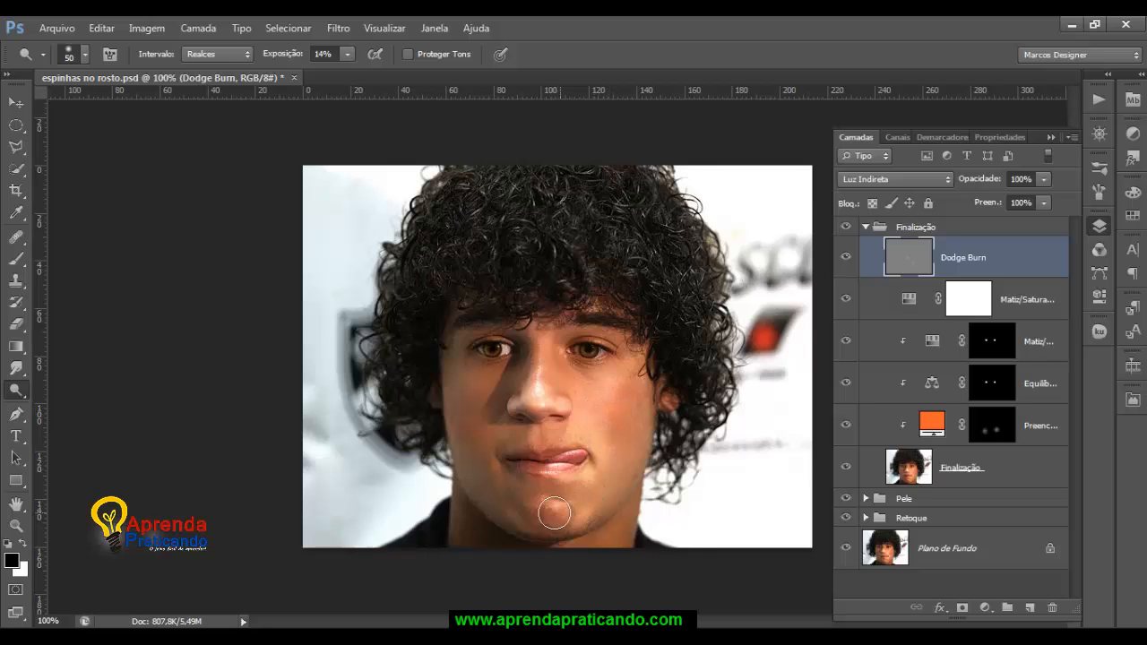
pyautogui.press('[')
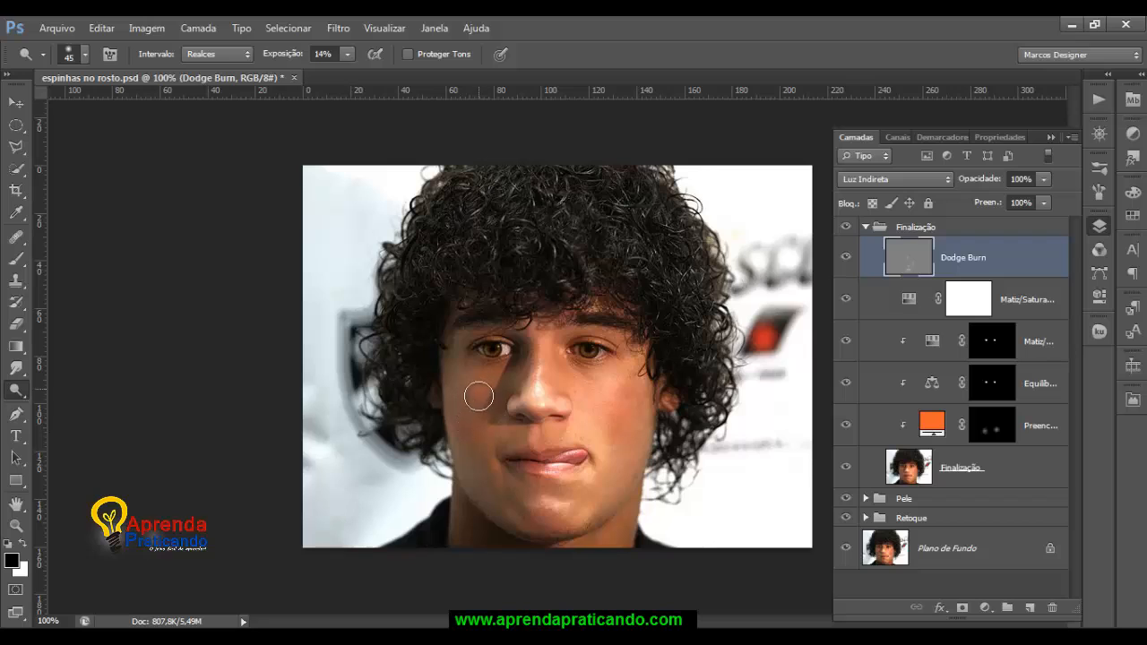
pyautogui.moveTo(479, 396)
pyautogui.mouseDown()
pyautogui.moveTo(464, 432)
pyautogui.moveTo(492, 388)
pyautogui.moveTo(481, 435)
pyautogui.moveTo(460, 432)
pyautogui.moveTo(503, 380)
pyautogui.mouseUp()
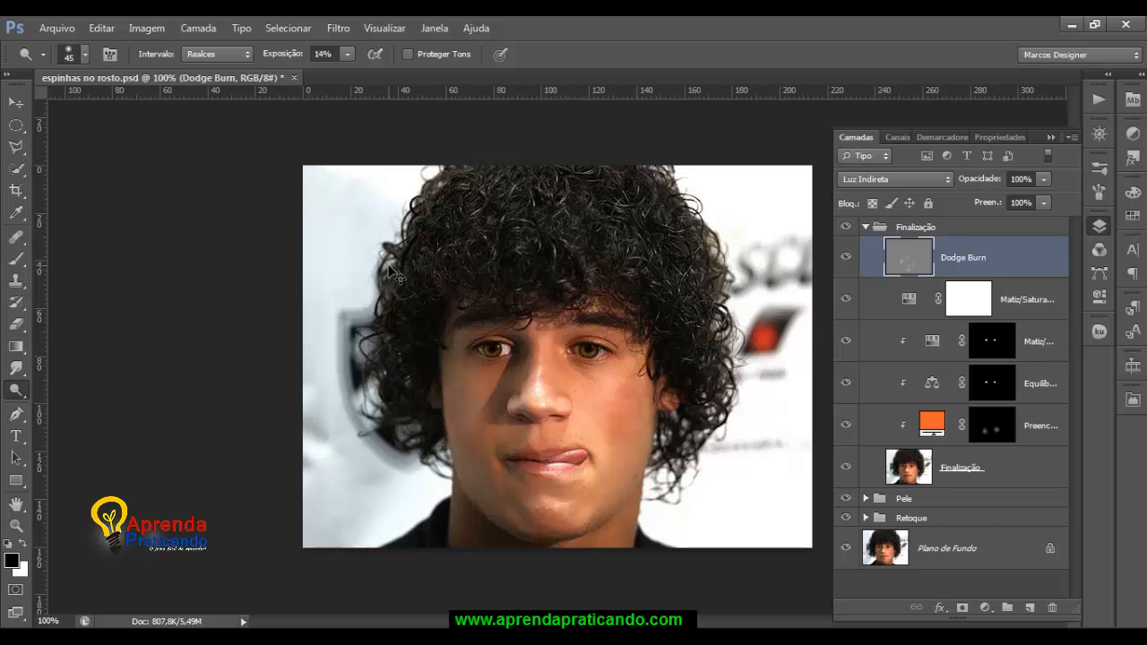
# Dodge the facial skin with the range set to Midtones (Tons Médios), using an 80 px brush and a 35 px brush.
pyautogui.click(242, 54)
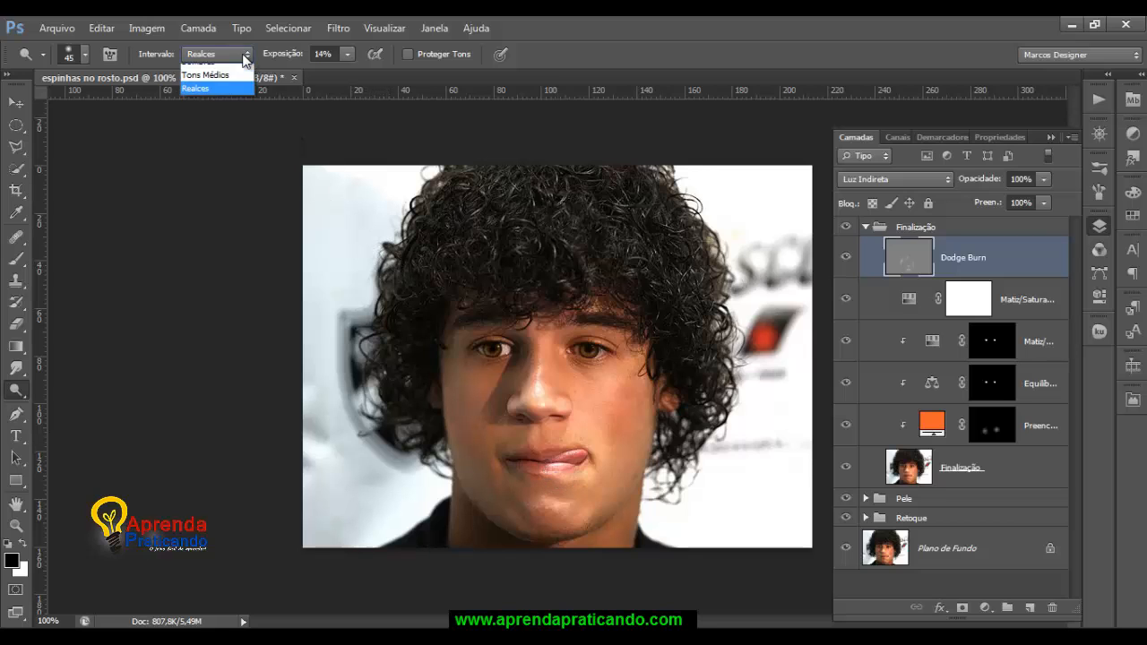
pyautogui.click(221, 87)
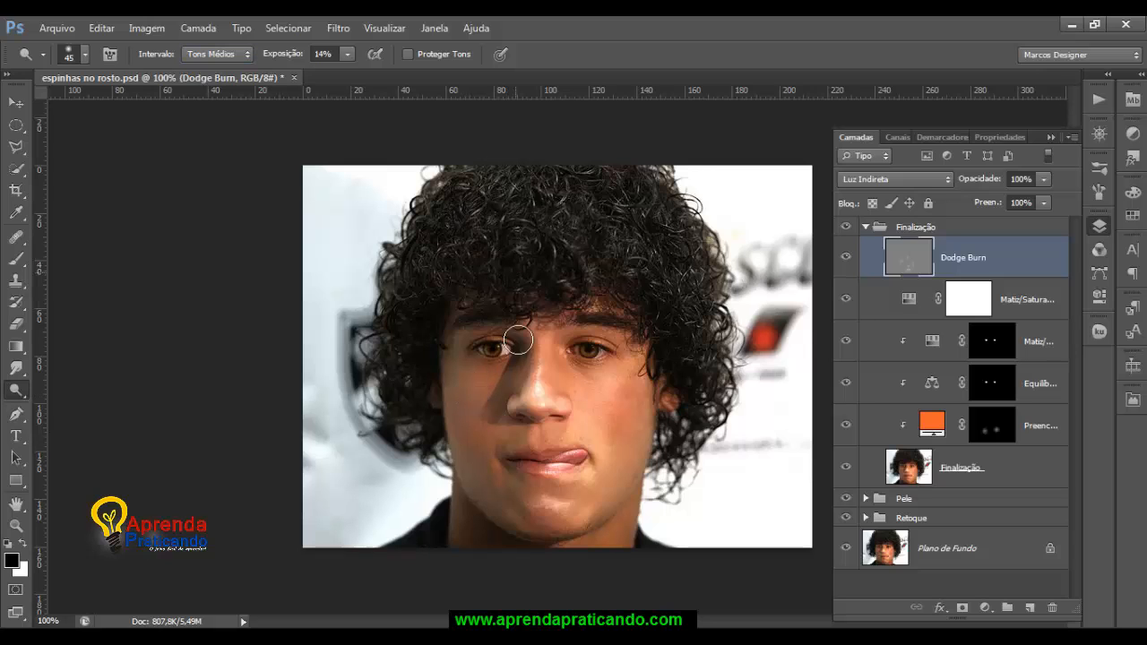
pyautogui.press(']')
pyautogui.press(']')
pyautogui.press(']')
pyautogui.press(']')
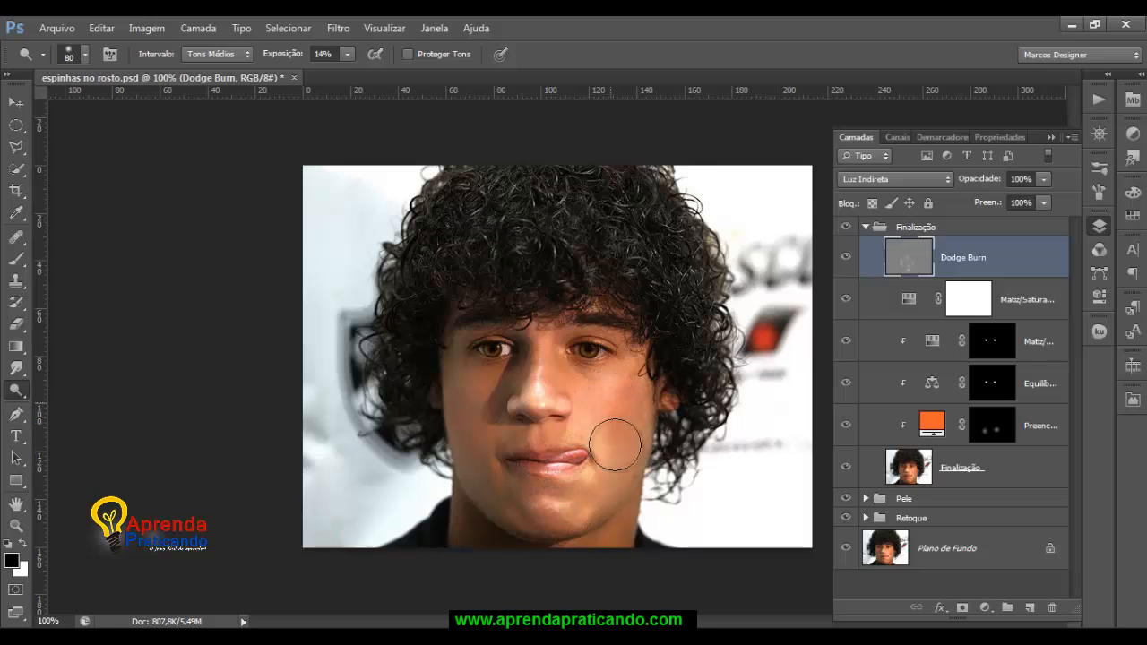
pyautogui.press('[')
pyautogui.press('[')
pyautogui.press('[')
pyautogui.press('[')
pyautogui.press('[')
pyautogui.press('[')
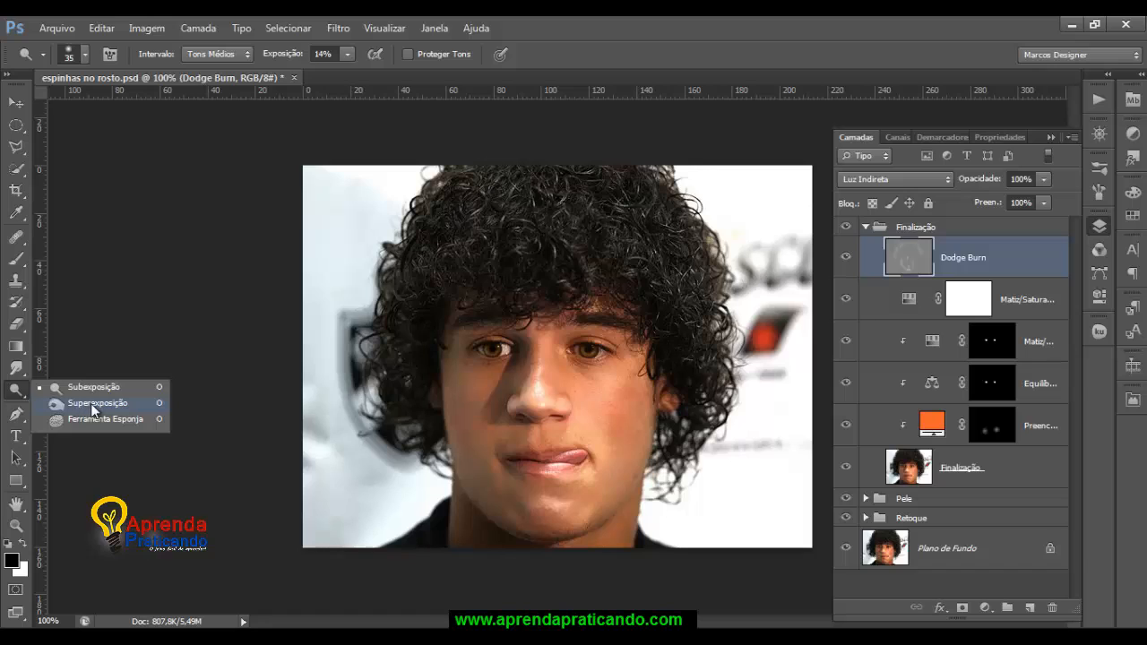
# Burn the shadow under the chin and along the jaw using the Burn tool (Superexposição) at 14% exposure, reducing the brush to 20 px.
pyautogui.click(79, 404)
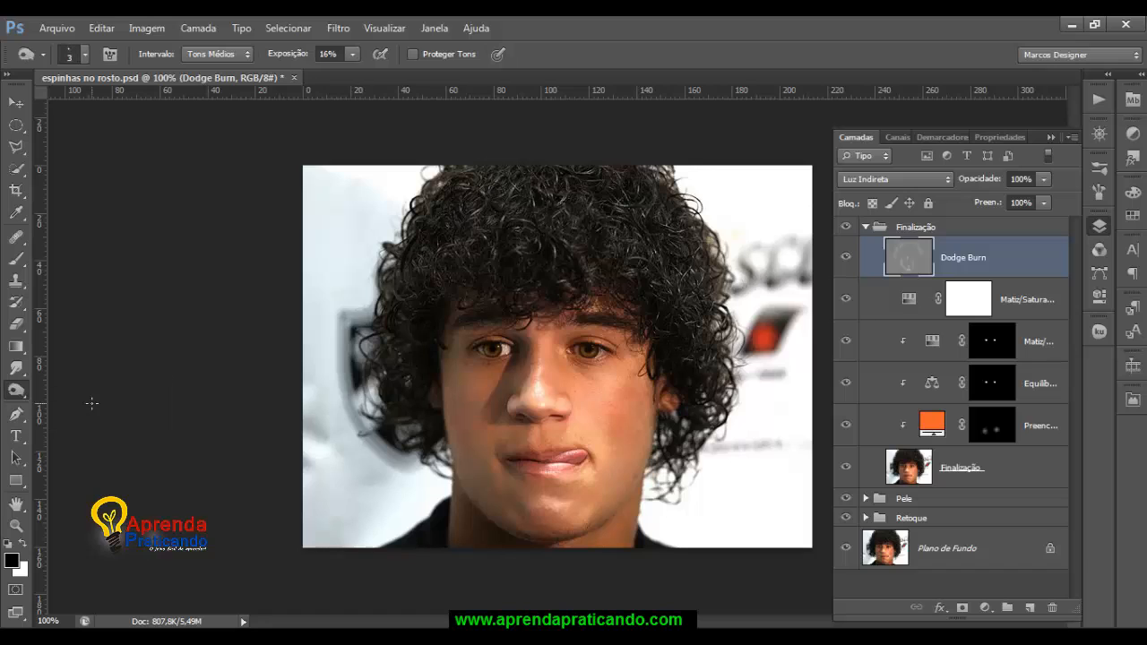
pyautogui.click(327, 54)
pyautogui.write('14')
pyautogui.press('Return')
pyautogui.press(']')
pyautogui.press(']')
pyautogui.press(']')
pyautogui.press(']')
pyautogui.press(']')
pyautogui.press(']')
pyautogui.press(']')
pyautogui.press(']')
pyautogui.press(']')
pyautogui.press(']')
pyautogui.press(']')
pyautogui.press('[')
pyautogui.press('[')
pyautogui.press('[')
pyautogui.moveTo(591, 526)
pyautogui.mouseDown()
pyautogui.moveTo(507, 528)
pyautogui.moveTo(586, 528)
pyautogui.moveTo(514, 529)
pyautogui.moveTo(569, 530)
pyautogui.mouseUp()
pyautogui.press('[')
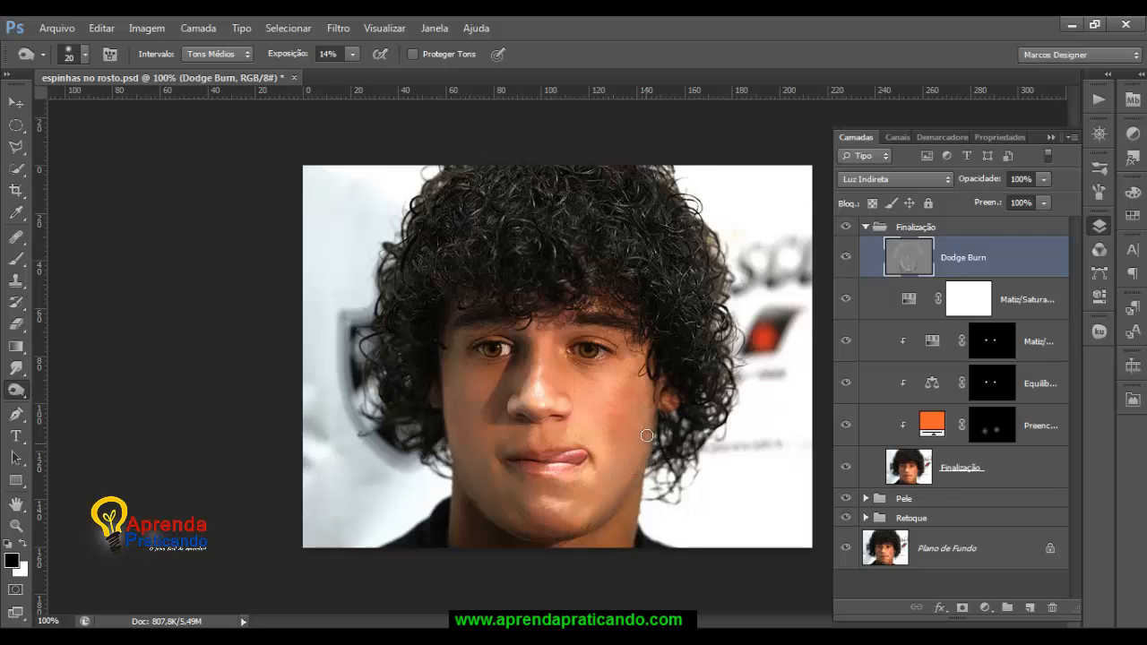
# Burn the shadows beside the nose bridge and around the brow, using a 35 px brush and then a 15 px brush.
pyautogui.press(']')
pyautogui.press(']')
pyautogui.moveTo(528, 361)
pyautogui.mouseDown()
pyautogui.moveTo(510, 386)
pyautogui.moveTo(530, 362)
pyautogui.moveTo(513, 385)
pyautogui.moveTo(520, 351)
pyautogui.mouseUp()
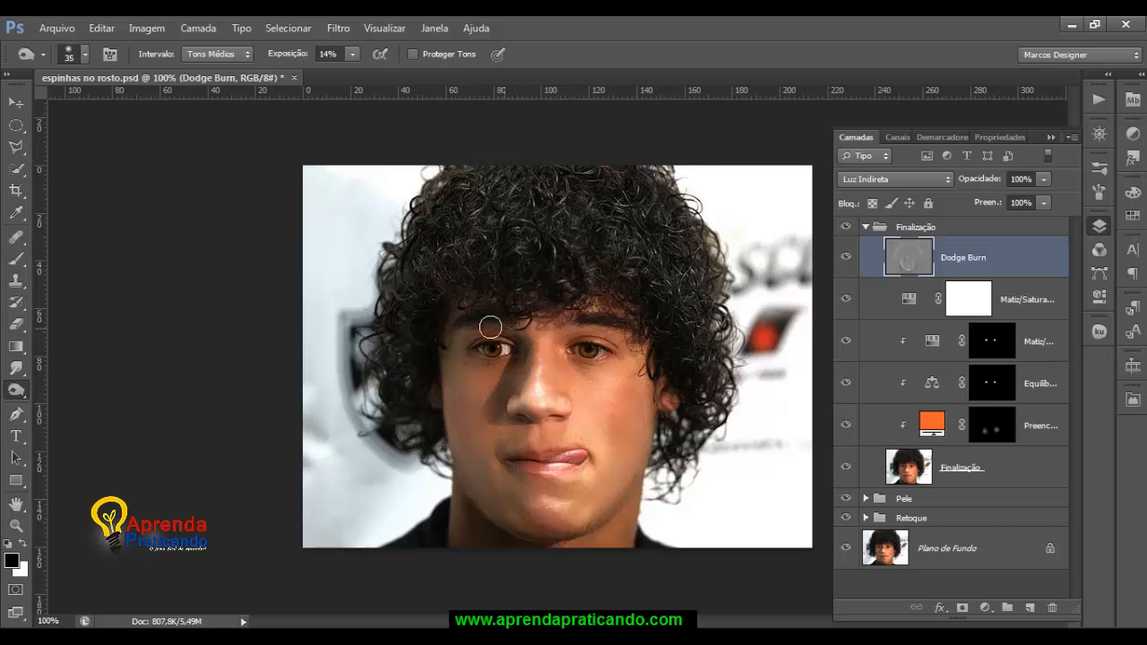
pyautogui.press('[')
pyautogui.press('[')
pyautogui.press(']')
pyautogui.press('[')
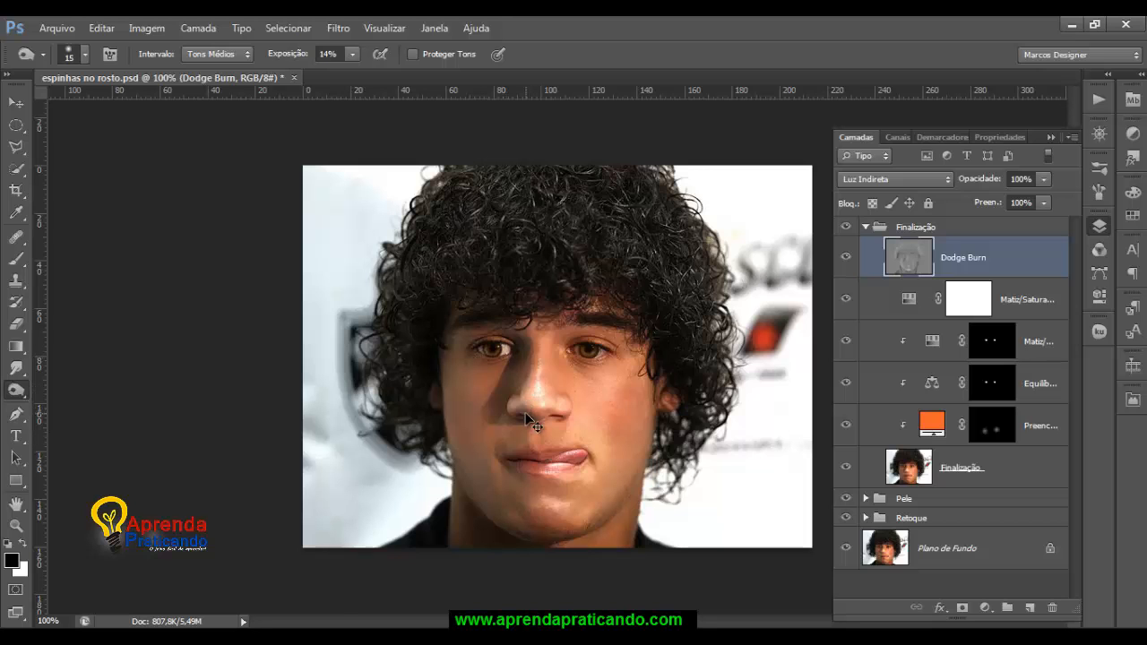
# Burn the fine shadows under the nostrils, along the lips, under the chin and above the eyes with an 8 px brush.
pyautogui.hotkey('ctrl', '+')
pyautogui.press('[')
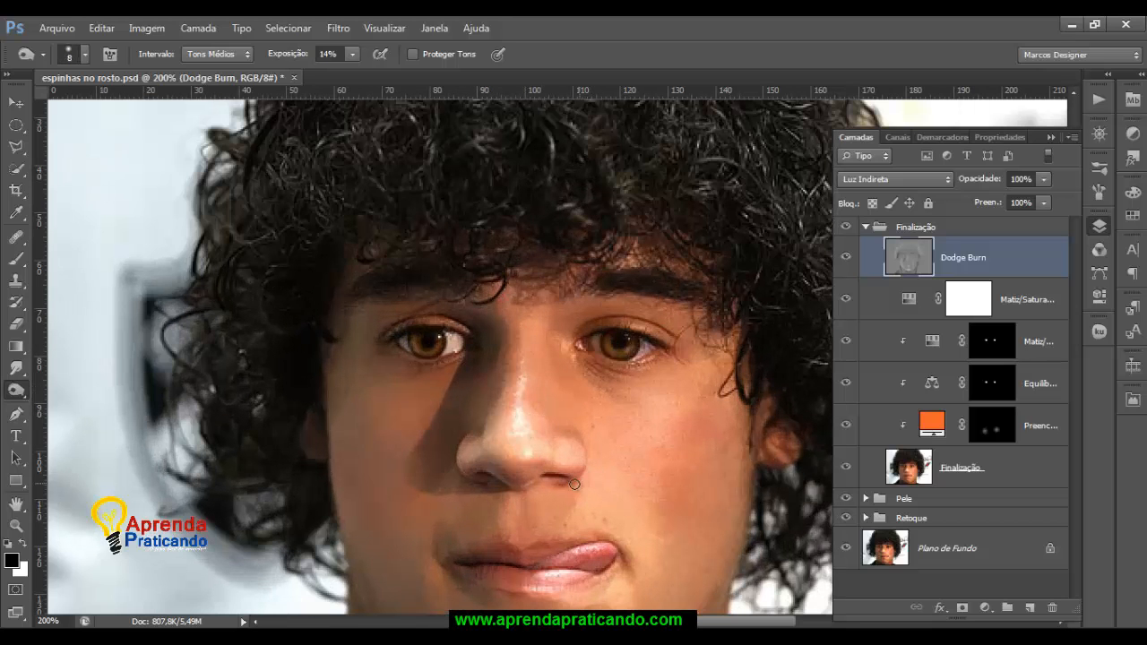
pyautogui.press('[')
pyautogui.scroll(-3, 596, 466)
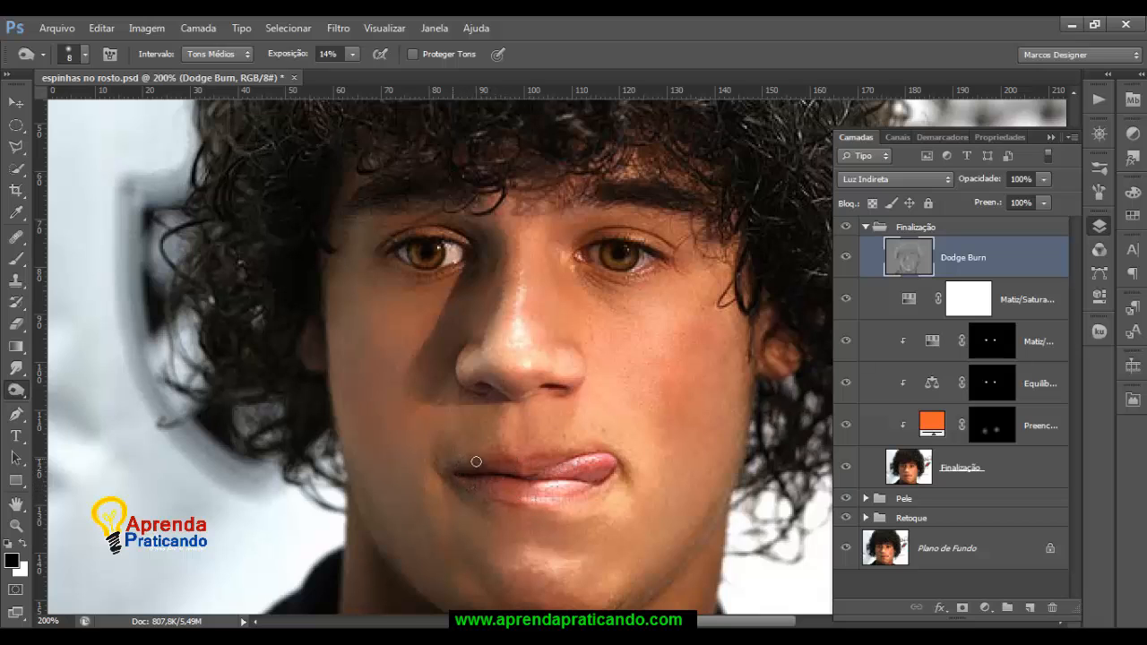
pyautogui.scroll(-3, 607, 436)
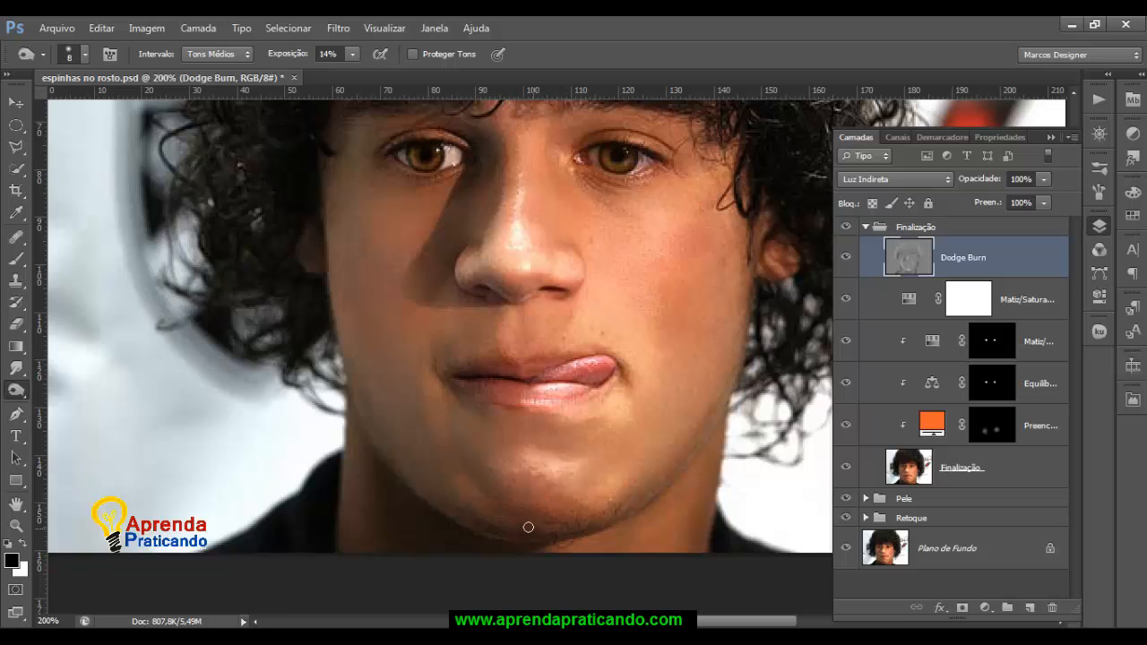
pyautogui.moveTo(516, 384); pyautogui.dragTo(514, 450)
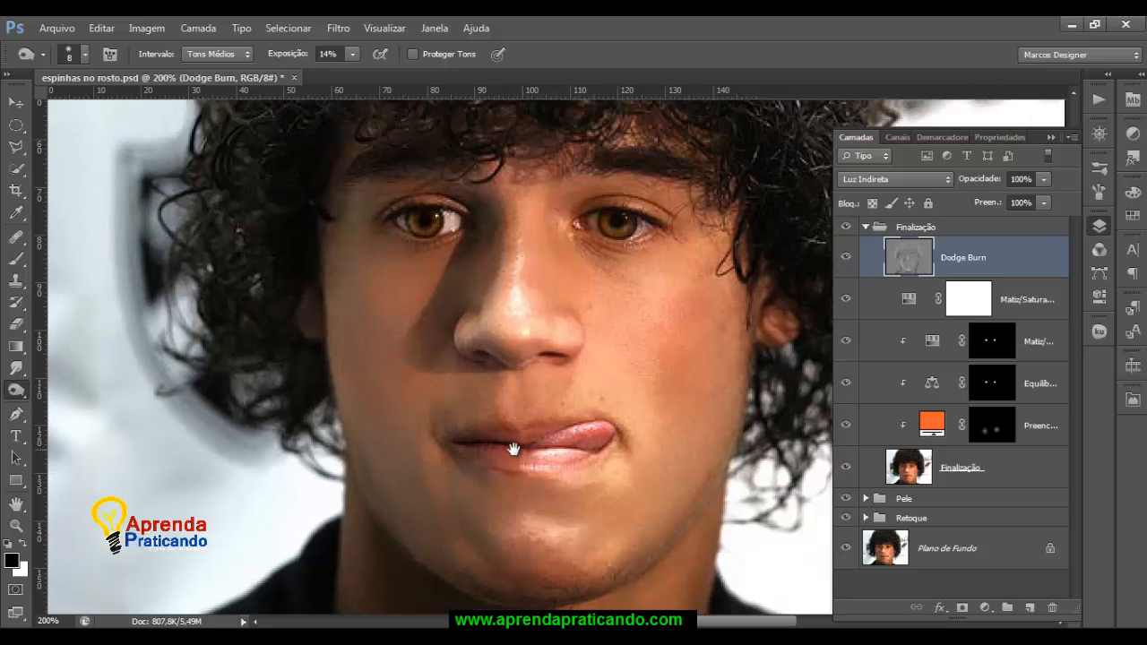
pyautogui.moveTo(530, 299); pyautogui.dragTo(523, 348)
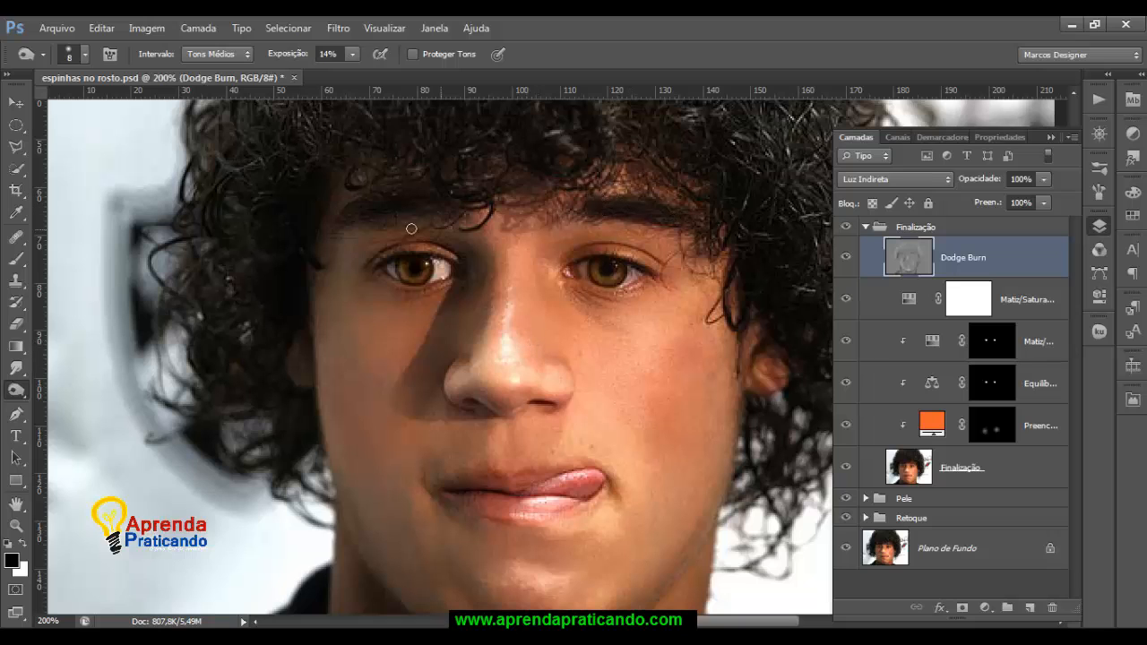
pyautogui.hotkey('ctrl', '-')
pyautogui.hotkey('ctrl', '-')
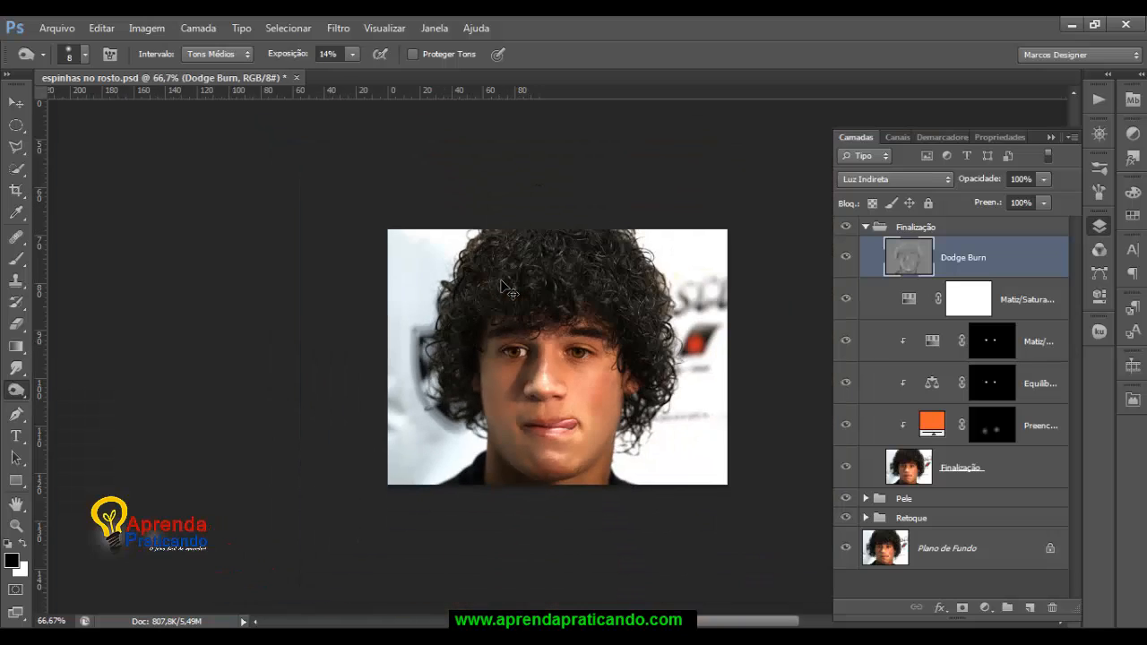
pyautogui.hotkey('ctrl', '+')
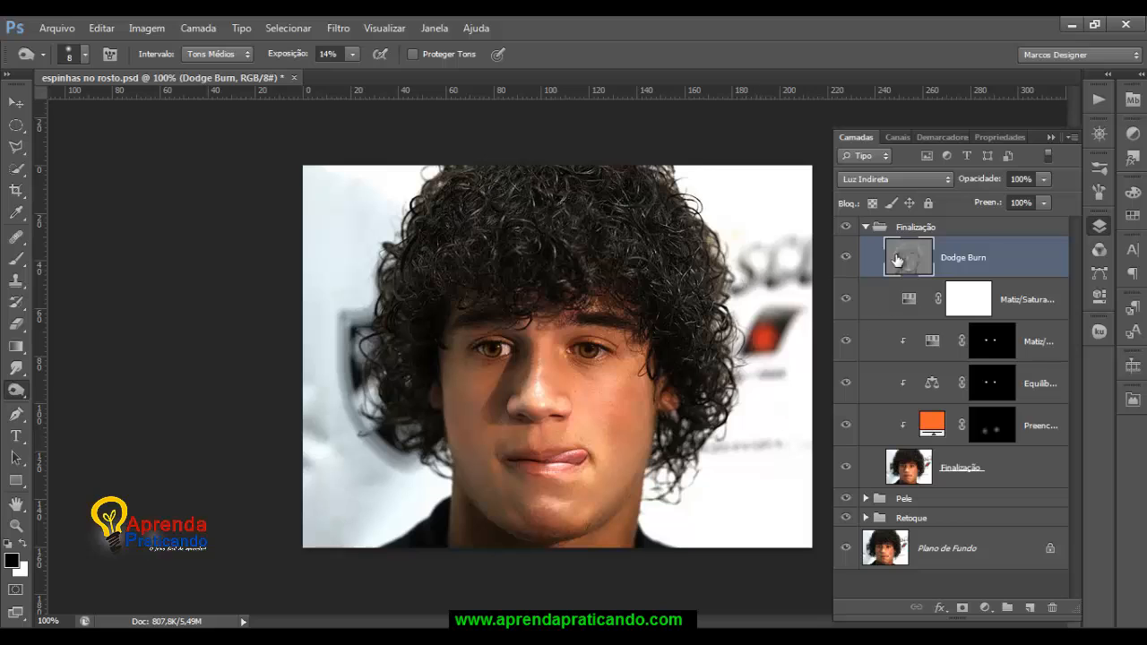
# Compare the portrait before and after by hiding and restoring the Finalização, Pele and Retoque groups, and reselect the Dodge Burn layer.
pyautogui.click(866, 226)
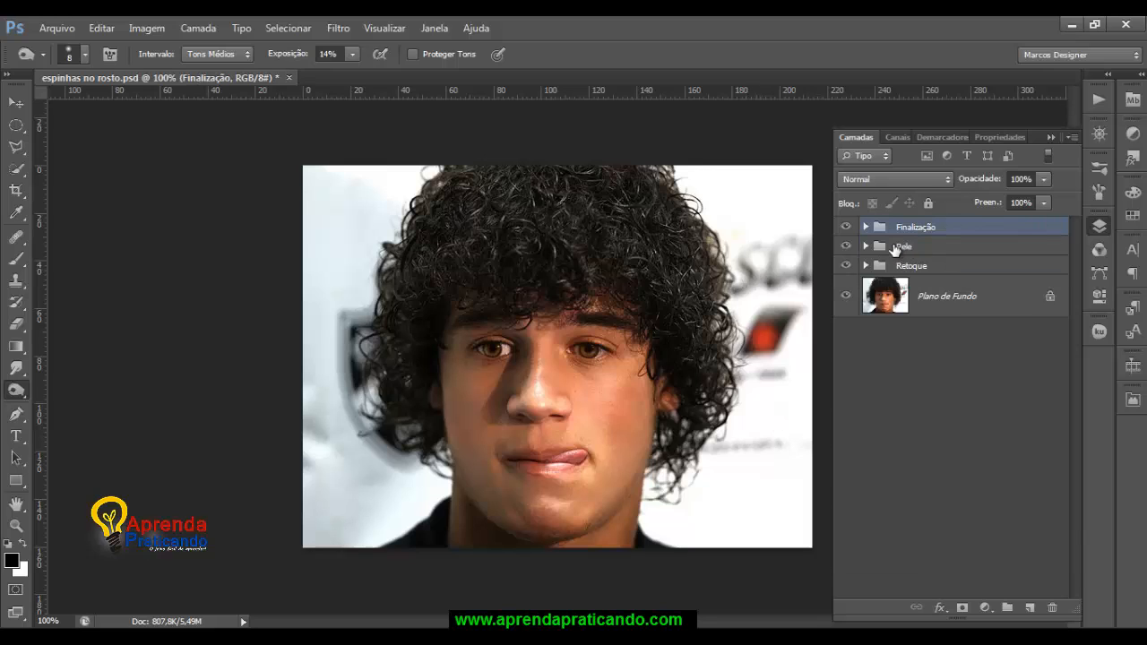
pyautogui.moveTo(846, 245); pyautogui.dragTo(847, 266)
pyautogui.click(846, 228)
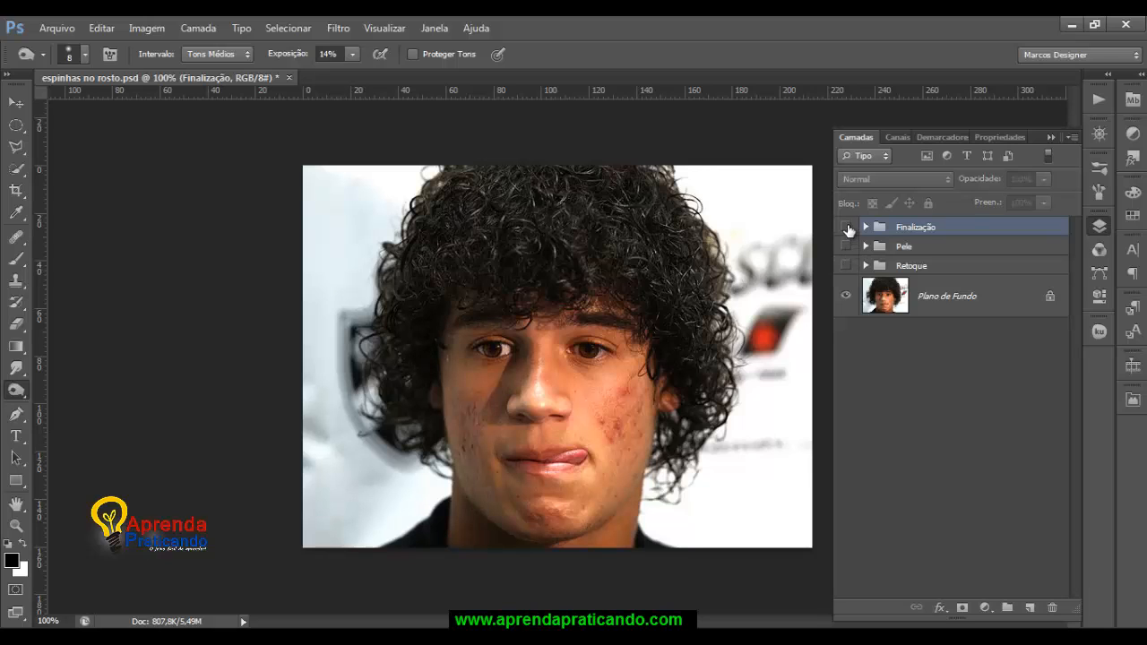
pyautogui.click(846, 228)
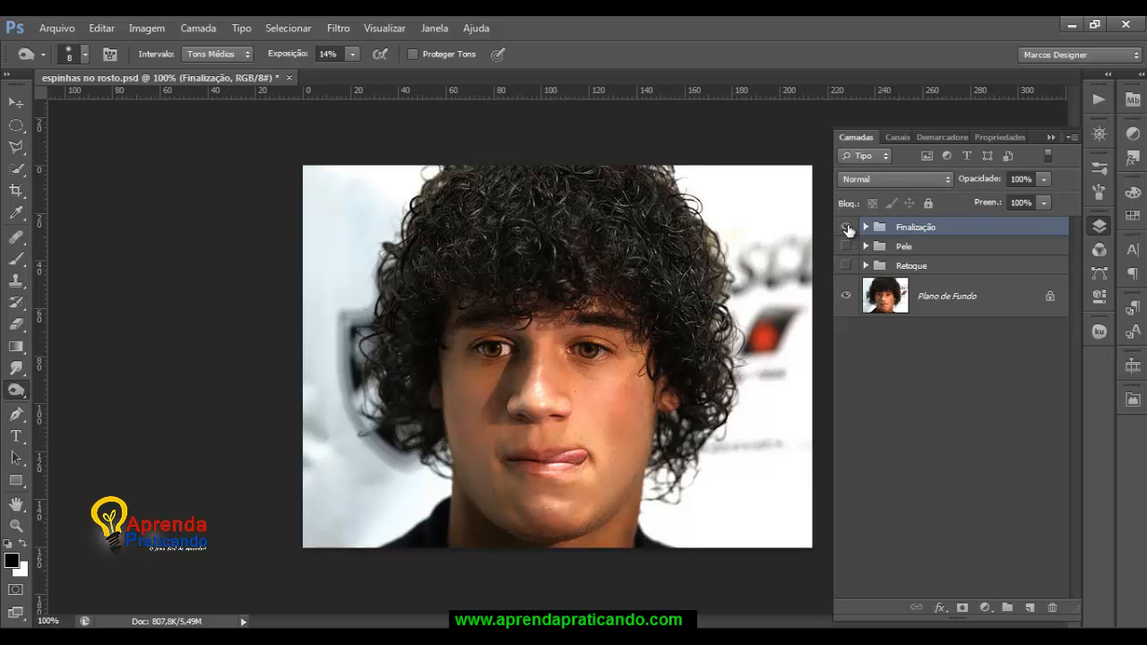
pyautogui.click(846, 246)
pyautogui.click(846, 265)
pyautogui.click(865, 228)
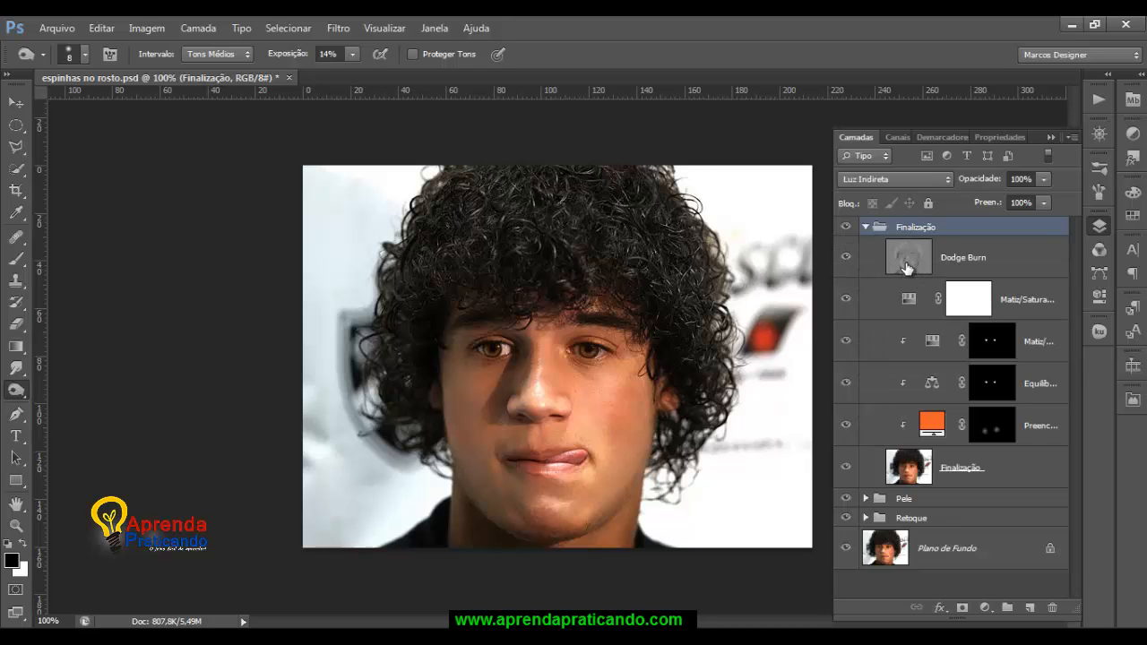
pyautogui.click(907, 265)
pyautogui.hotkey('ctrl', '+')
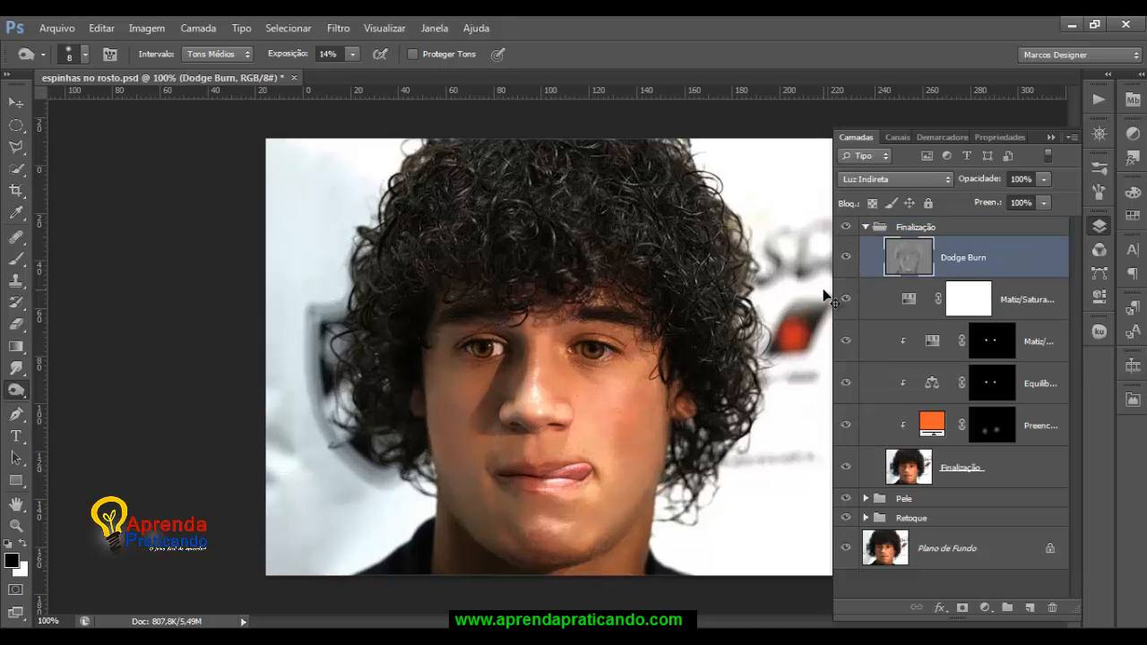
pyautogui.hotkey('ctrl', '-')
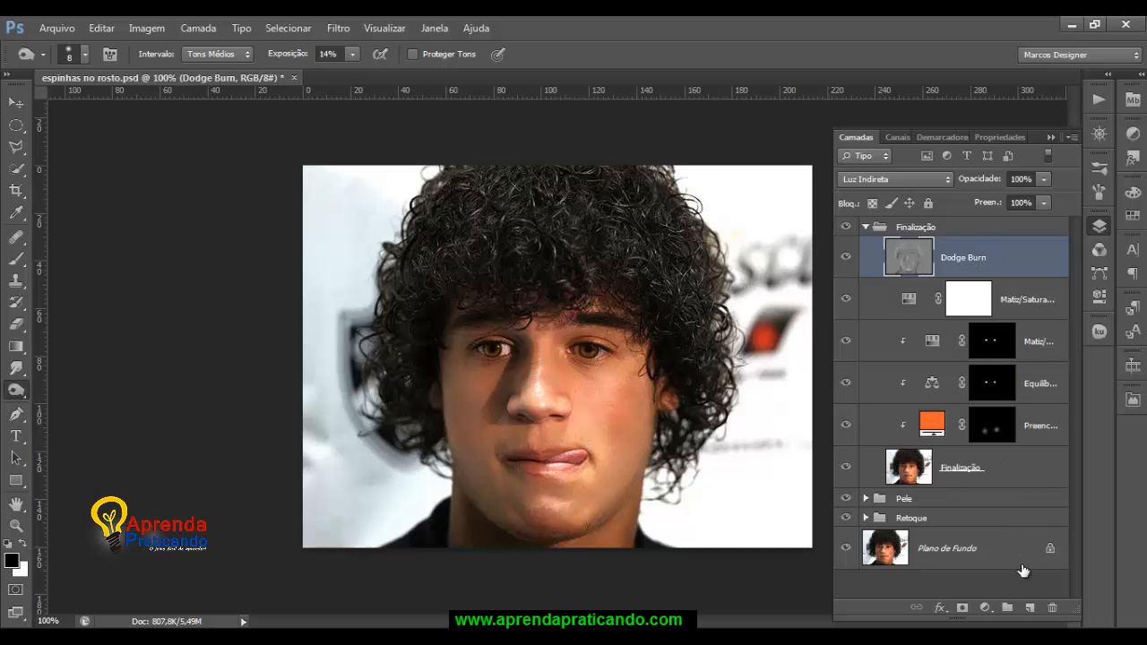
# Add a layer named Final above Dodge Burn and stamp all visible layers onto it.
pyautogui.click(1031, 609)
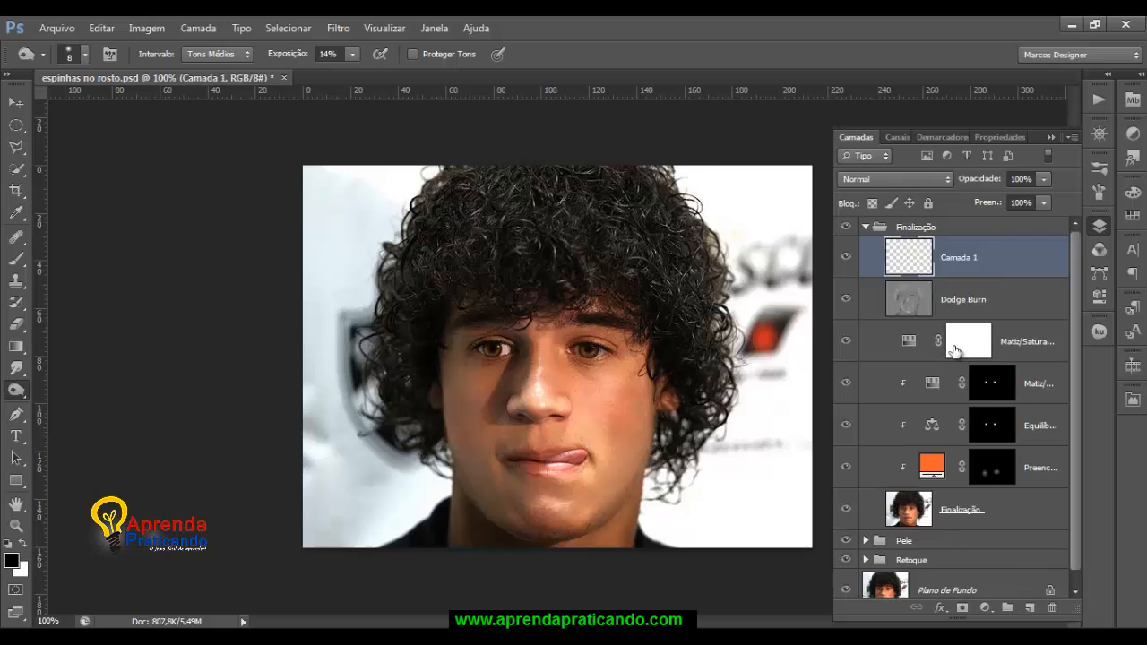
pyautogui.doubleClick(961, 257)
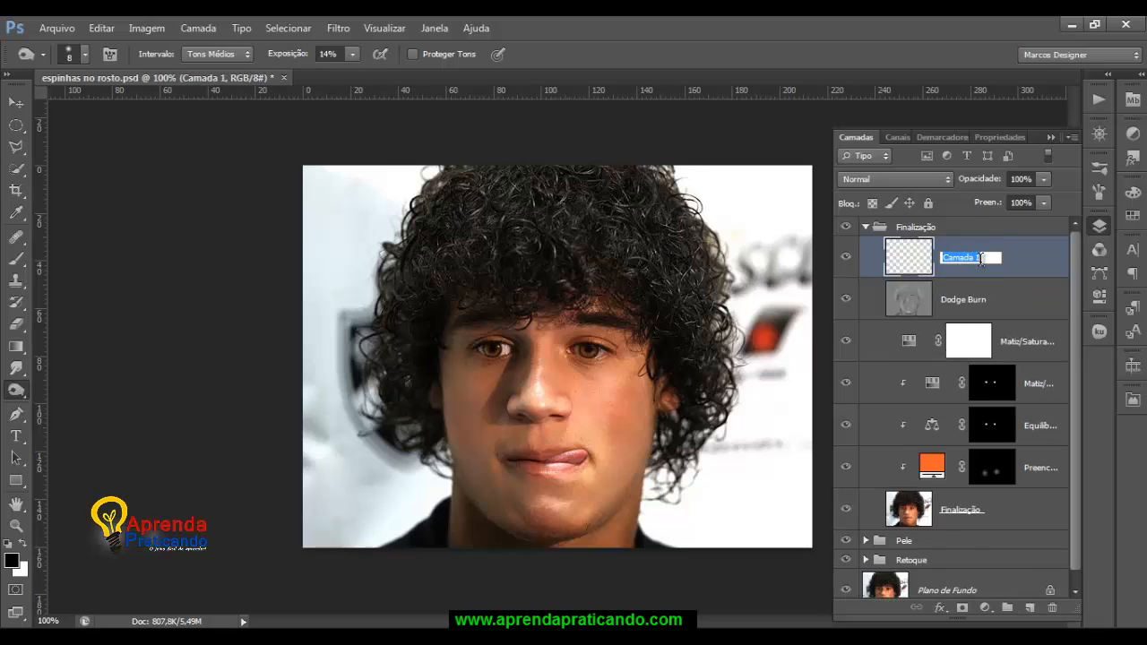
pyautogui.write('Final')
pyautogui.press('Return')
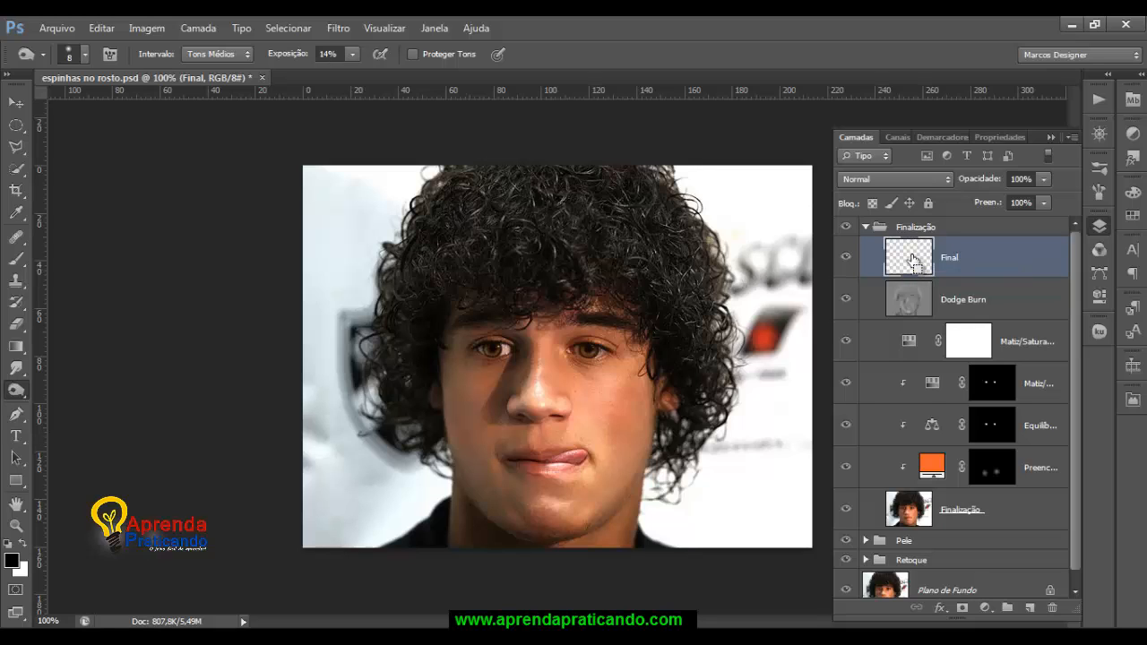
pyautogui.hotkey('ctrl', 'shift', 'alt', 'e')
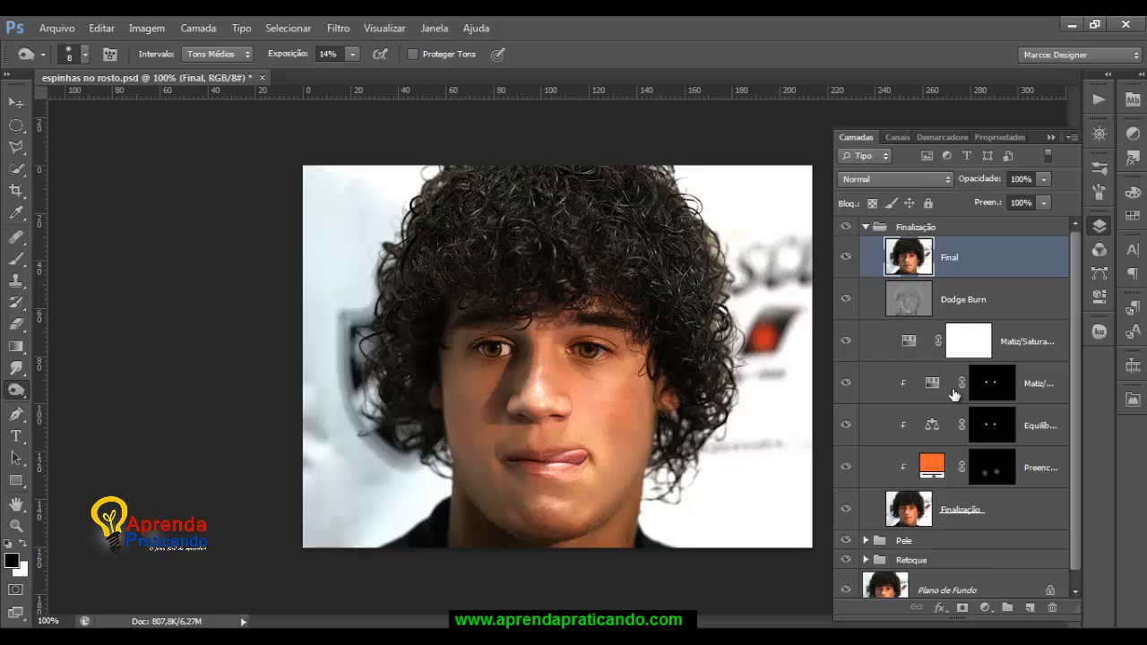
pyautogui.hotkey('ctrl', '+')
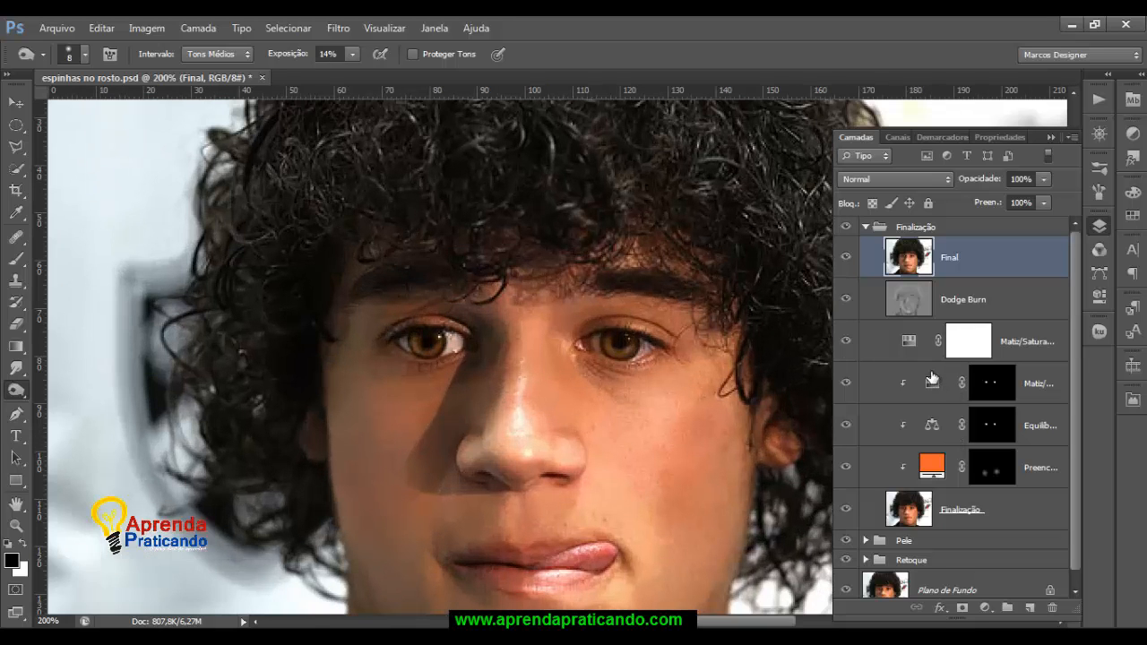
pyautogui.hotkey('ctrl', '-')
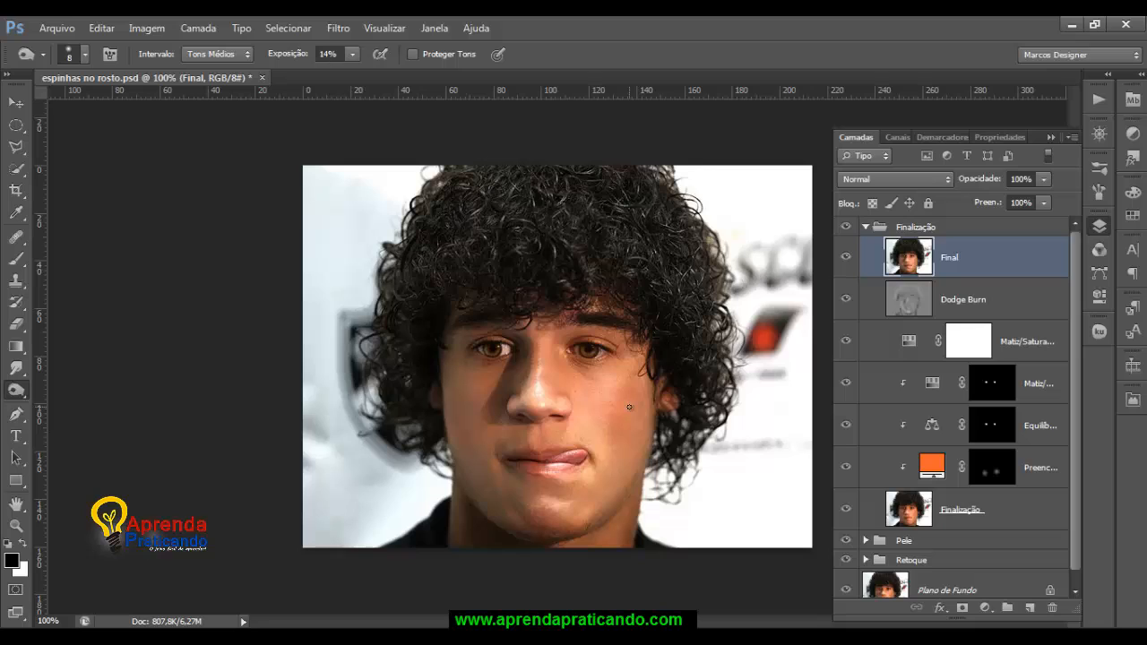
# Open the Final layer in the Liquify filter (Dissolver) and set the brush size to 50.
pyautogui.click(16, 103)
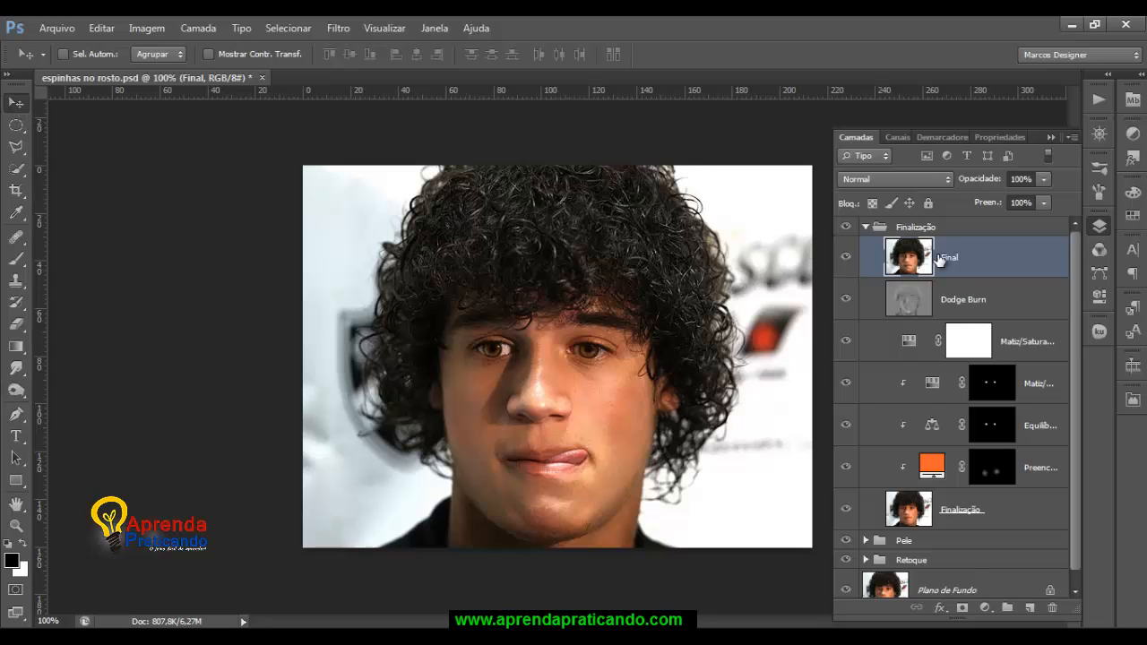
pyautogui.click(338, 29)
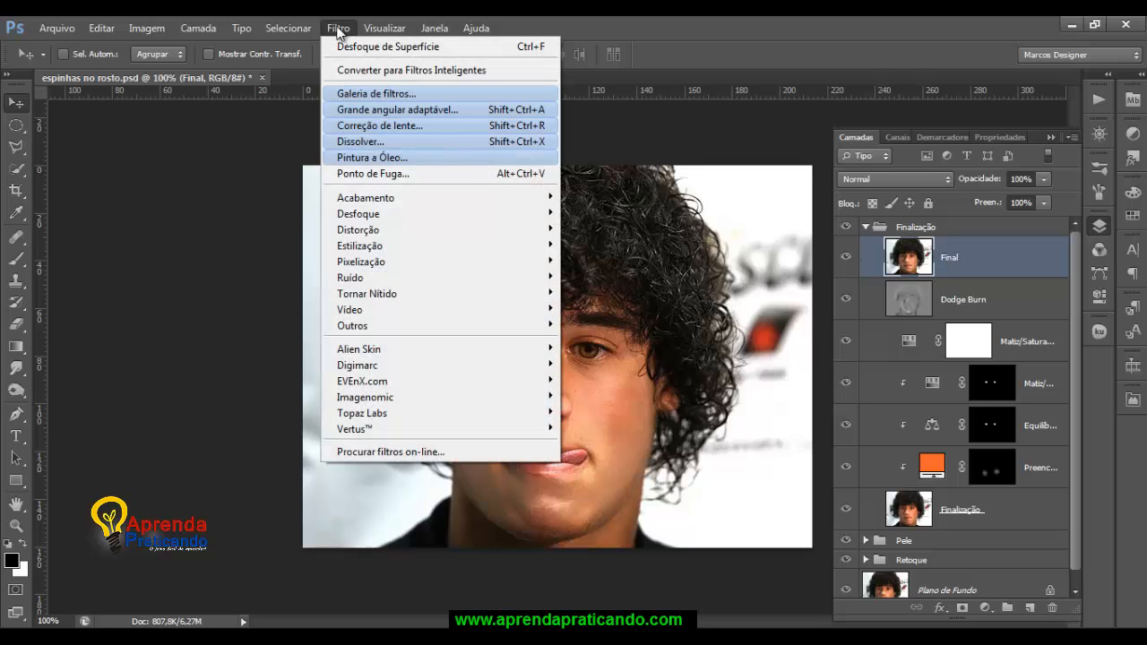
pyautogui.click(369, 141)
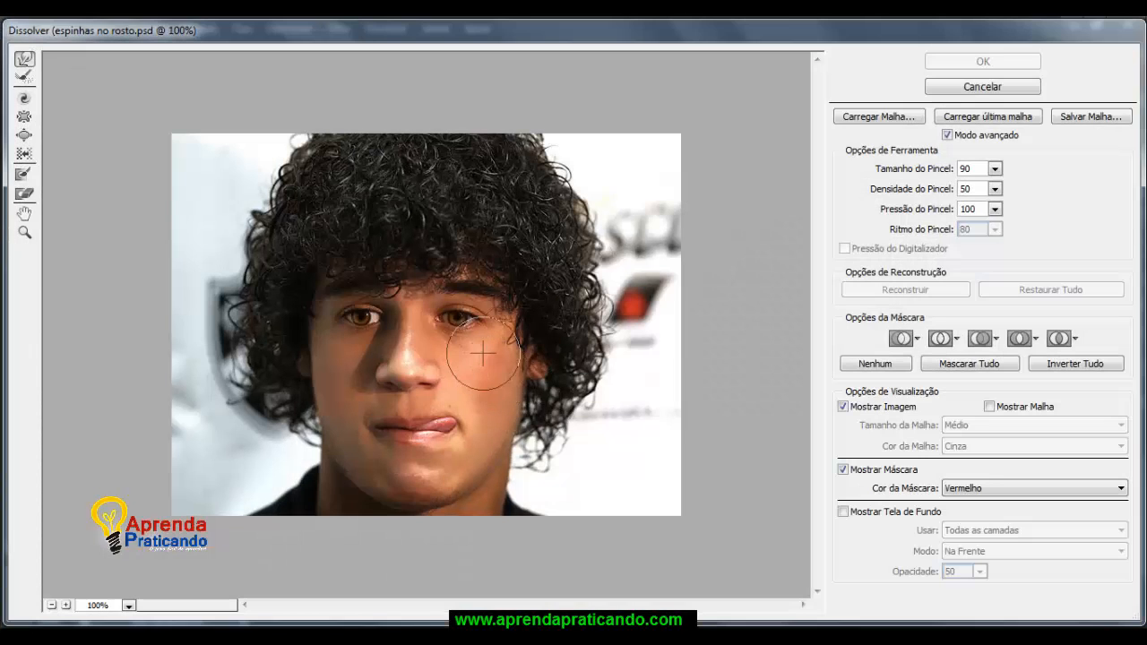
pyautogui.hotkey('ctrl', '+')
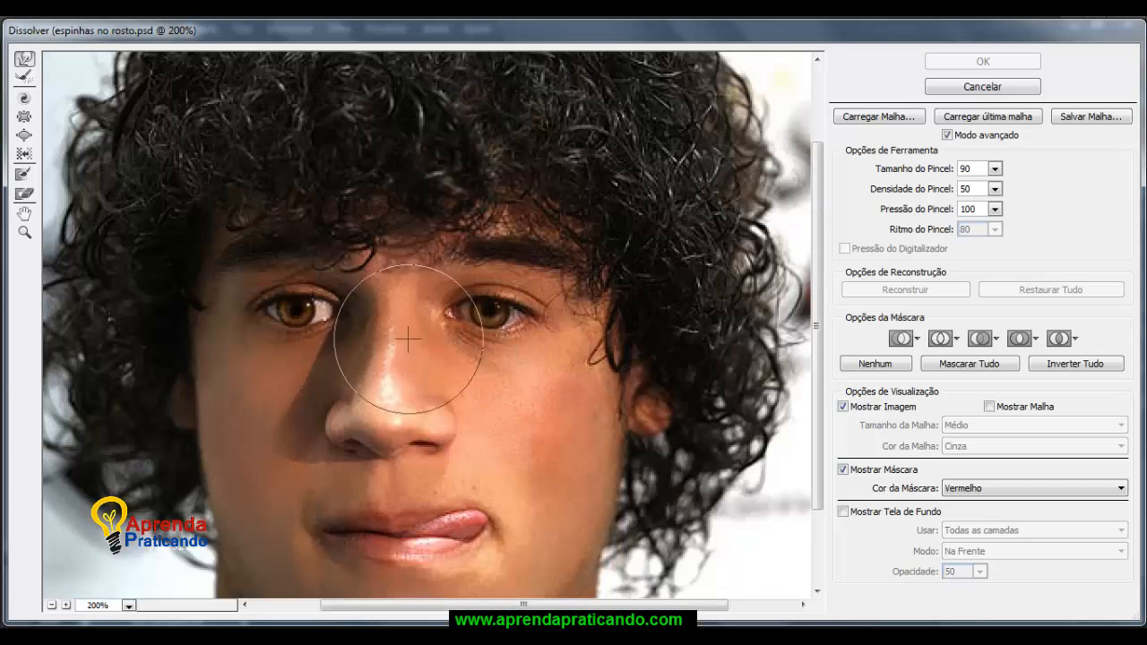
pyautogui.press('[')
pyautogui.press('[')
pyautogui.press('[')
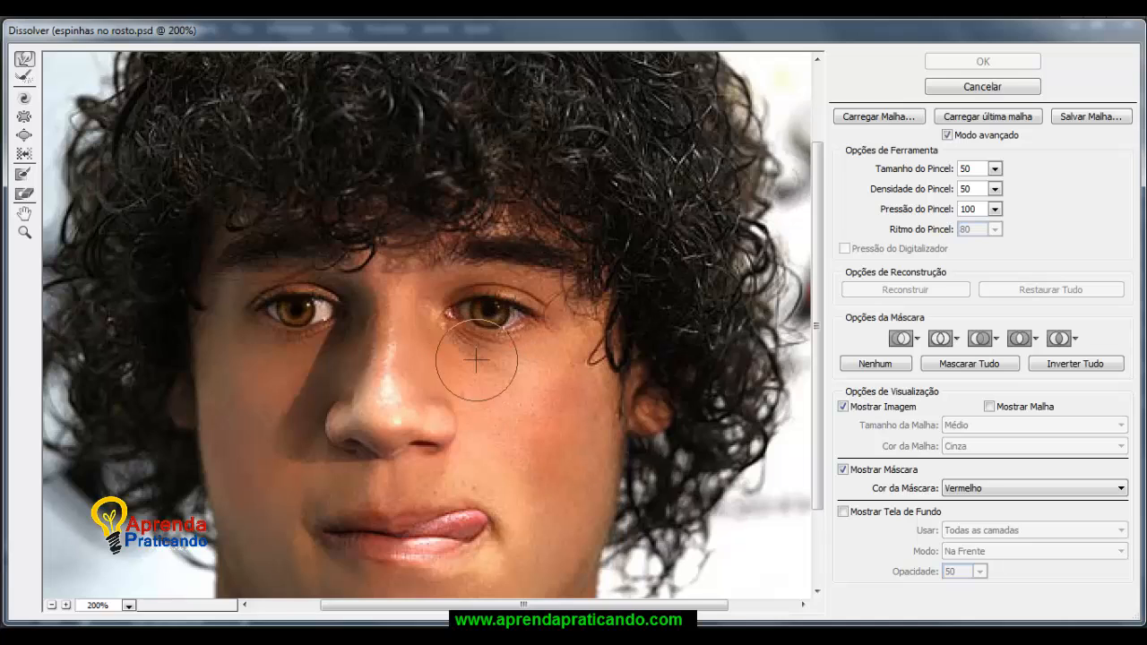
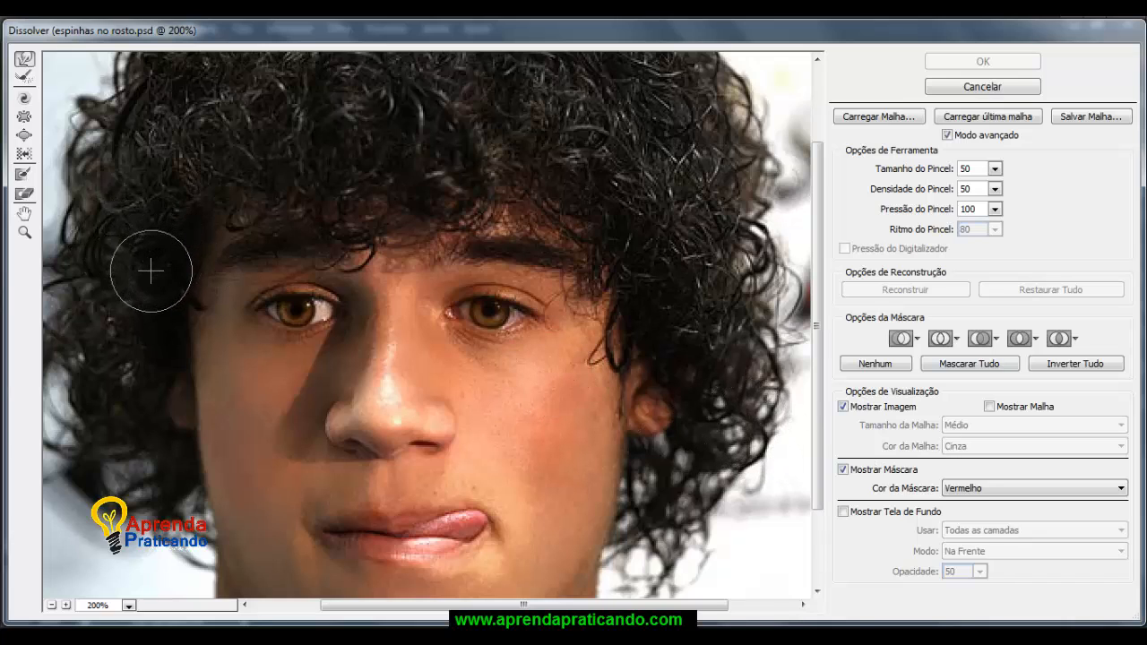
# Freeze the skin under both eyes, beside the nose and above the upper lip with a size 30 Freeze Mask brush.
pyautogui.click(24, 177)
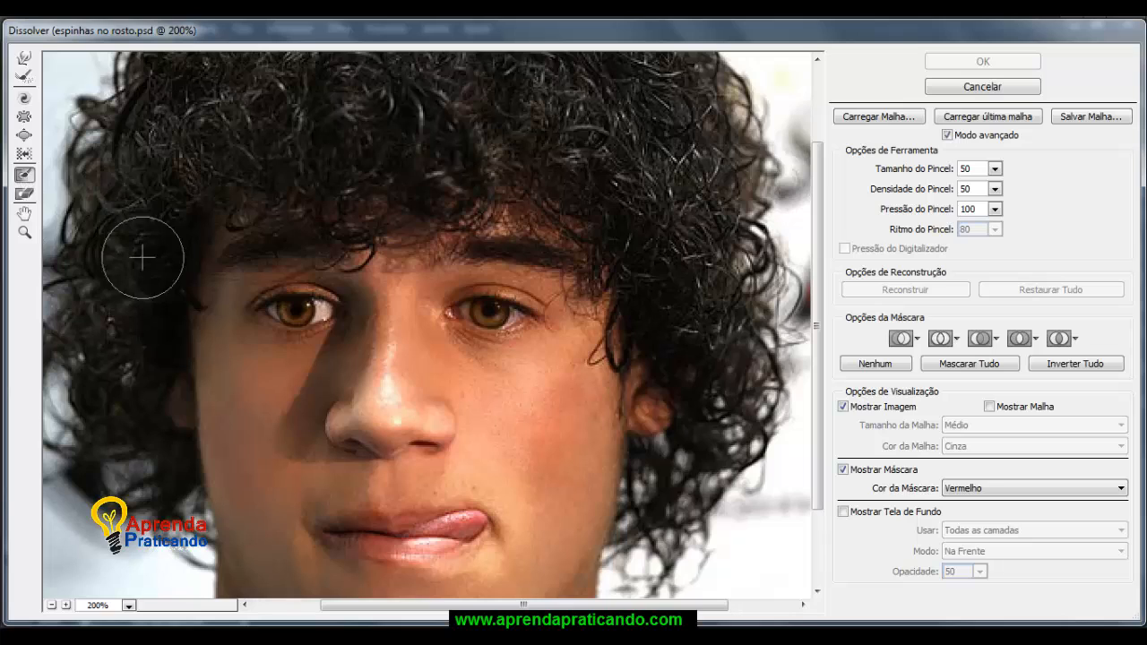
pyautogui.press('[')
pyautogui.press('[')
pyautogui.press('[')
pyautogui.press('[')
pyautogui.press('[')
pyautogui.press('[')
pyautogui.press('[')
pyautogui.press('[')
pyautogui.press('[')
pyautogui.press('[')
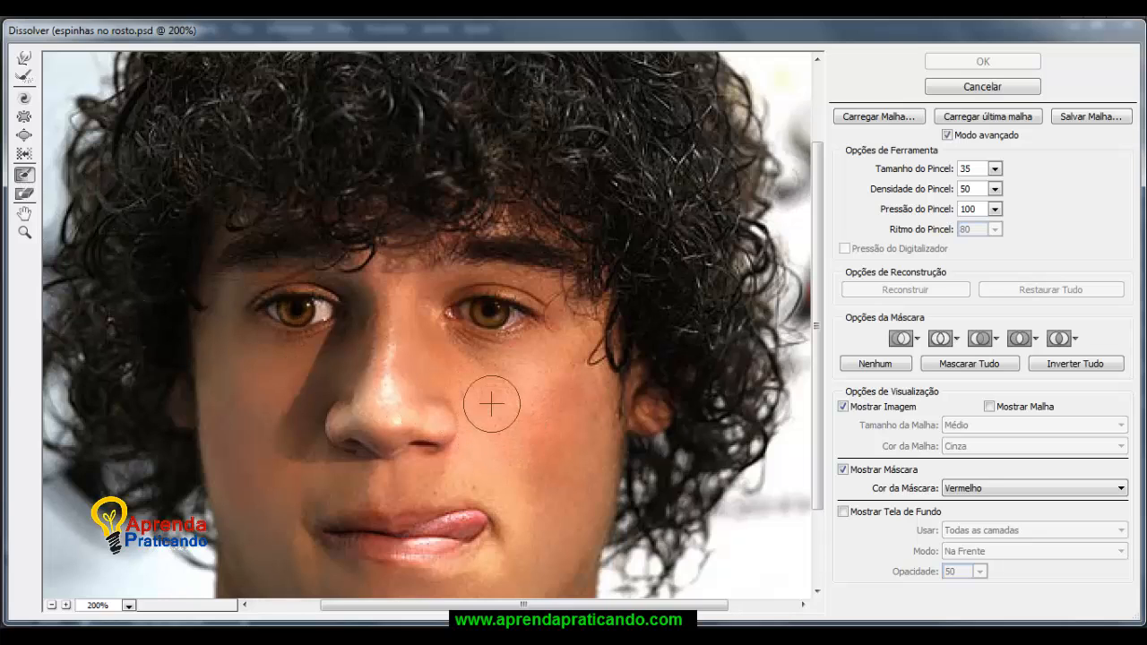
pyautogui.moveTo(465, 350)
pyautogui.mouseDown()
pyautogui.moveTo(550, 358)
pyautogui.moveTo(469, 364)
pyautogui.moveTo(486, 432)
pyautogui.moveTo(476, 464)
pyautogui.moveTo(348, 487)
pyautogui.moveTo(299, 474)
pyautogui.mouseUp()
pyautogui.moveTo(292, 442)
pyautogui.mouseDown()
pyautogui.moveTo(331, 331)
pyautogui.moveTo(302, 346)
pyautogui.moveTo(257, 331)
pyautogui.mouseUp()
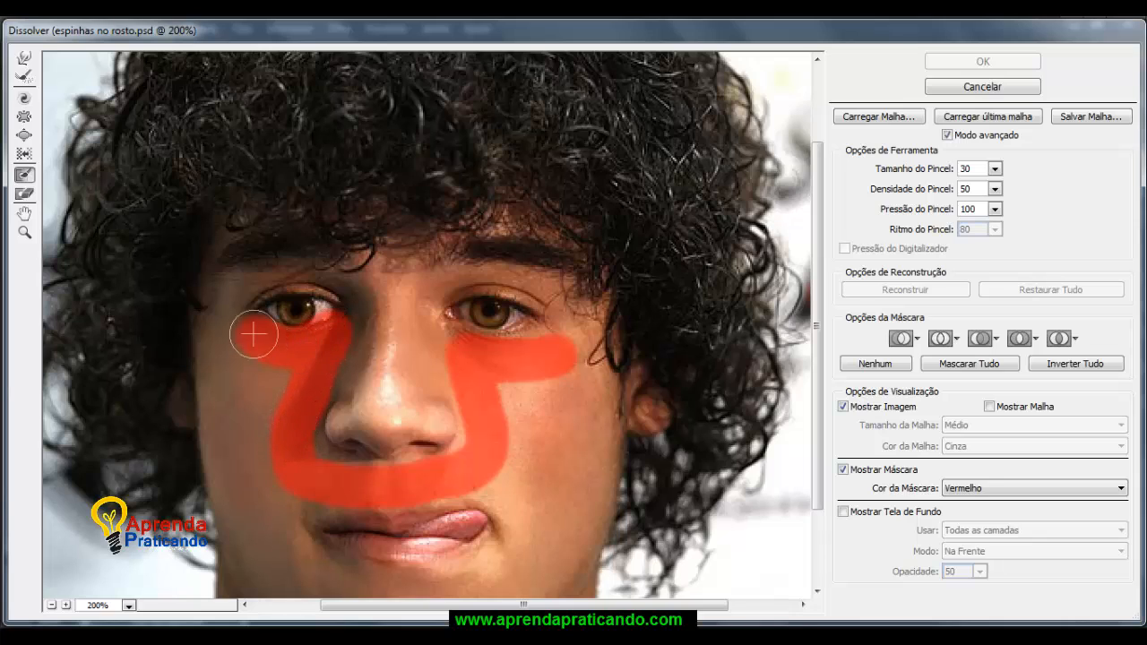
pyautogui.moveTo(532, 359)
pyautogui.mouseDown()
pyautogui.moveTo(478, 341)
pyautogui.moveTo(530, 331)
pyautogui.moveTo(531, 353)
pyautogui.moveTo(497, 393)
pyautogui.moveTo(494, 425)
pyautogui.moveTo(439, 481)
pyautogui.moveTo(359, 493)
pyautogui.mouseUp()
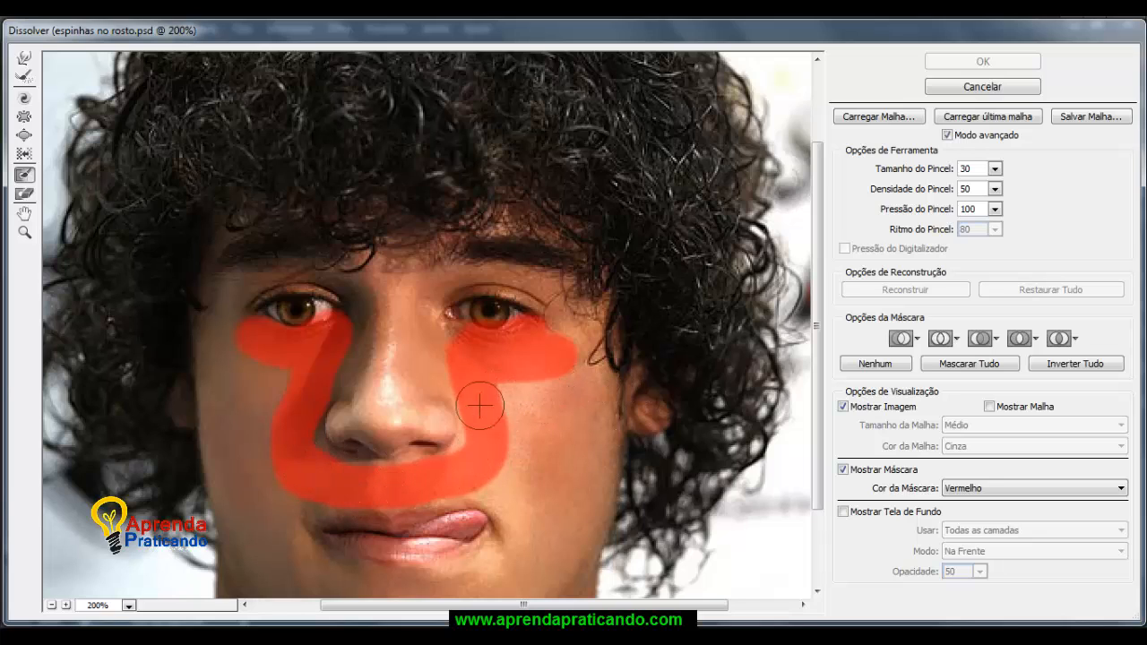
# Shrink the tip of the nose with the Pucker tool at a brush size of 100.
pyautogui.click(25, 118)
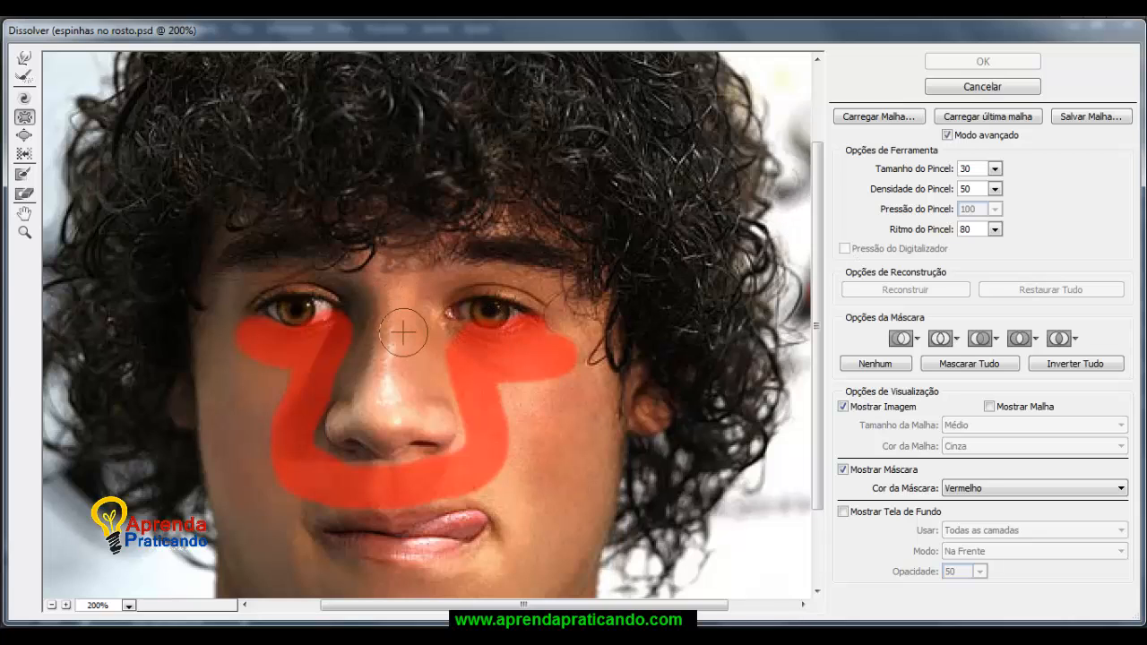
pyautogui.press(']')
pyautogui.press(']')
pyautogui.press(']')
pyautogui.press(']')
pyautogui.press(']')
pyautogui.press(']')
pyautogui.press(']')
pyautogui.press(']')
pyautogui.press(']')
pyautogui.press(']')
pyautogui.press(']')
pyautogui.press(']')
pyautogui.press(']')
pyautogui.press(']')
pyautogui.press(']')
pyautogui.press(']')
pyautogui.press(']')
pyautogui.press(']')
pyautogui.press(']')
pyautogui.press(']')
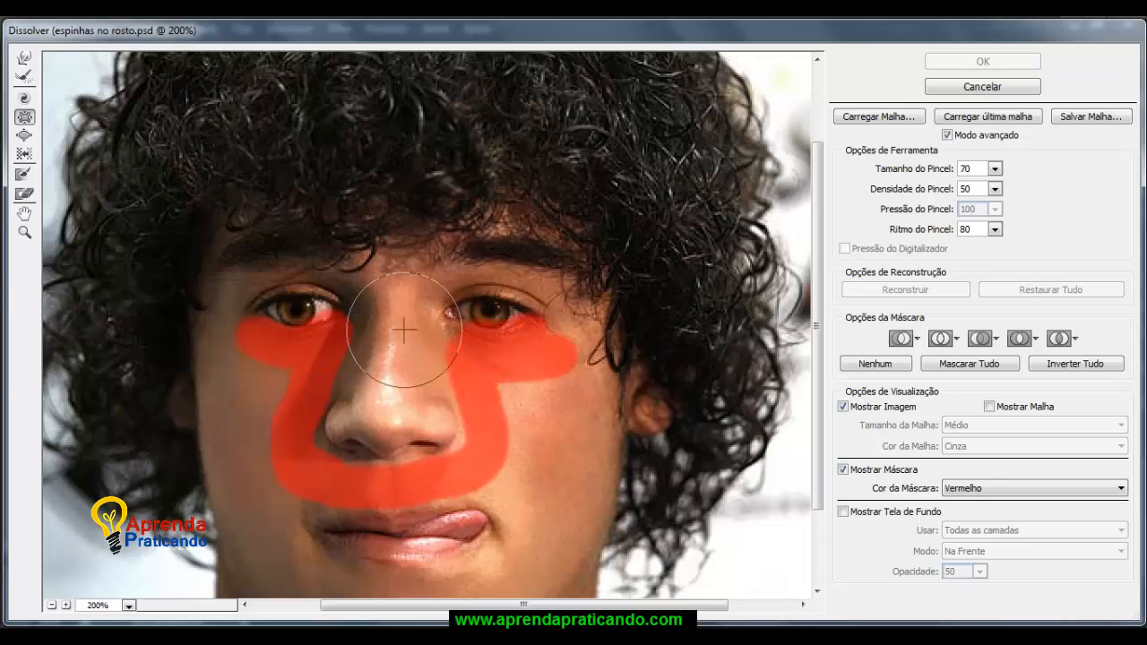
pyautogui.press(']')
pyautogui.press(']')
pyautogui.press(']')
pyautogui.press(']')
pyautogui.press(']')
pyautogui.press(']')
pyautogui.press(']')
pyautogui.press(']')
pyautogui.press(']')
pyautogui.press(']')
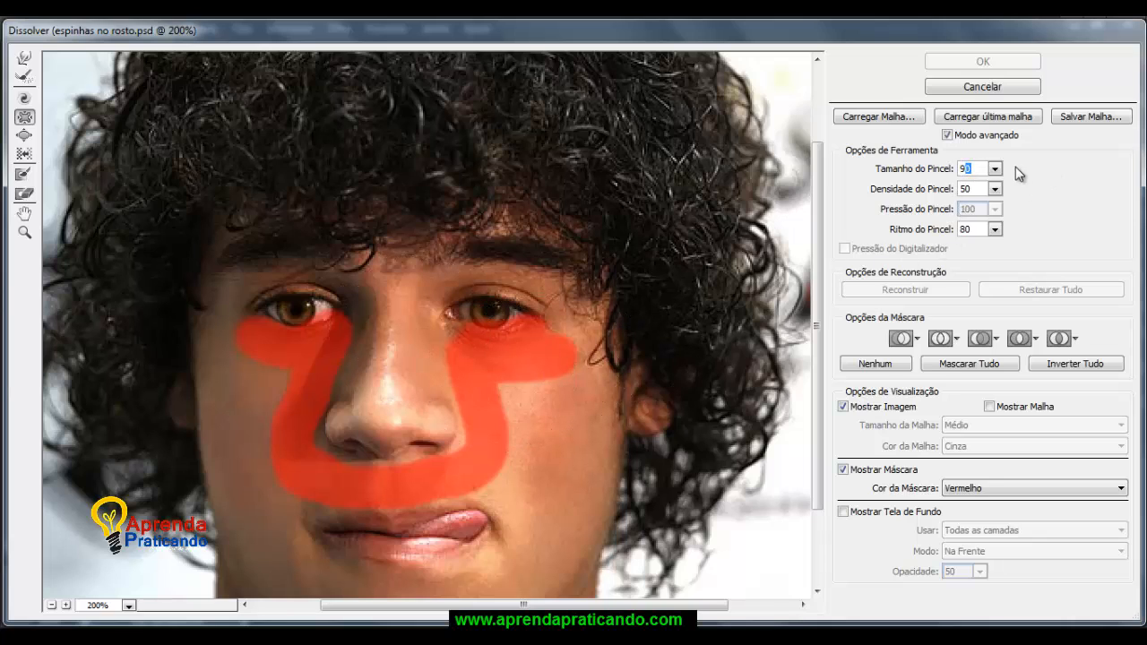
pyautogui.click(996, 170)
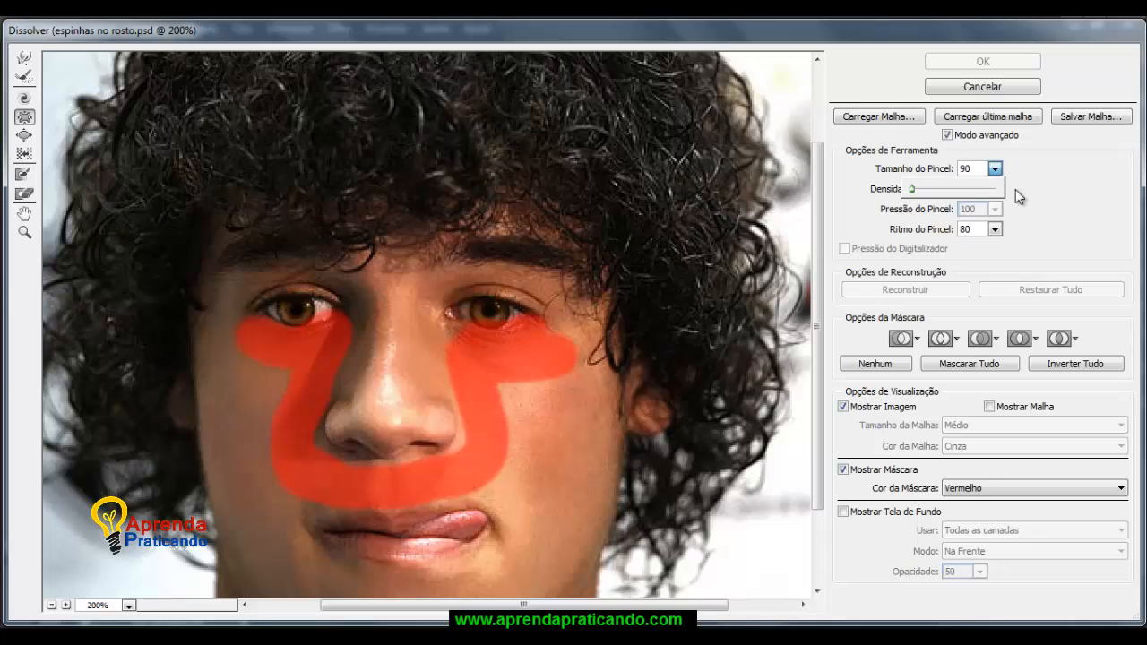
pyautogui.click(1015, 189)
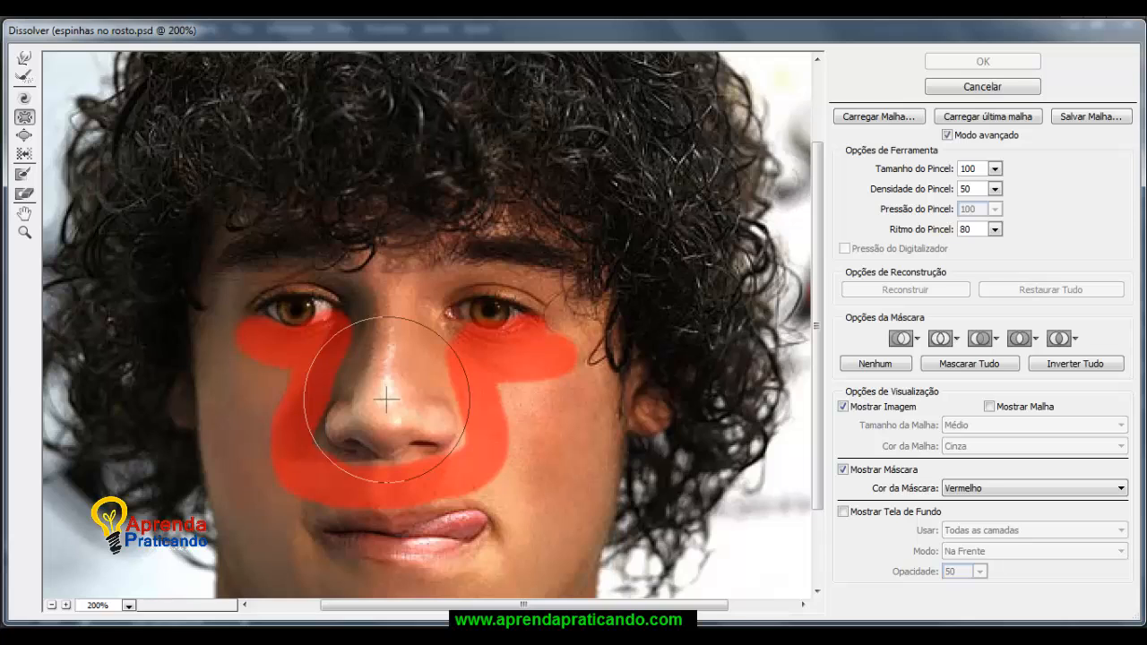
pyautogui.click(386, 399)
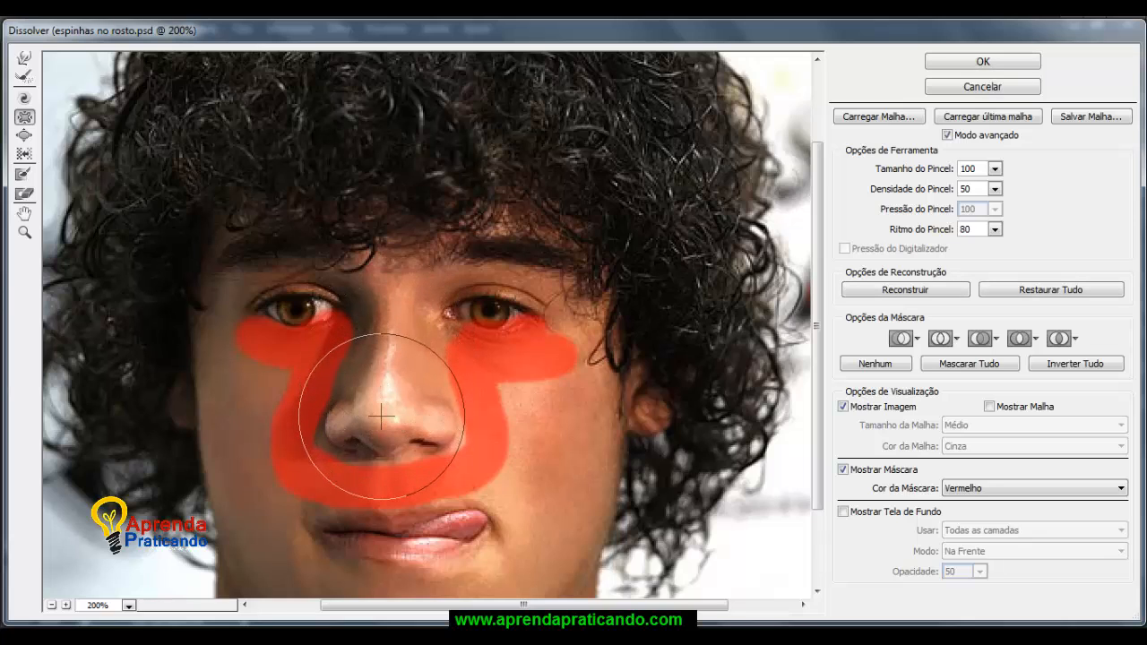
# Push both sides of the nostrils inward with the Forward Warp tool at brush size 60 to narrow the nose.
pyautogui.click(24, 59)
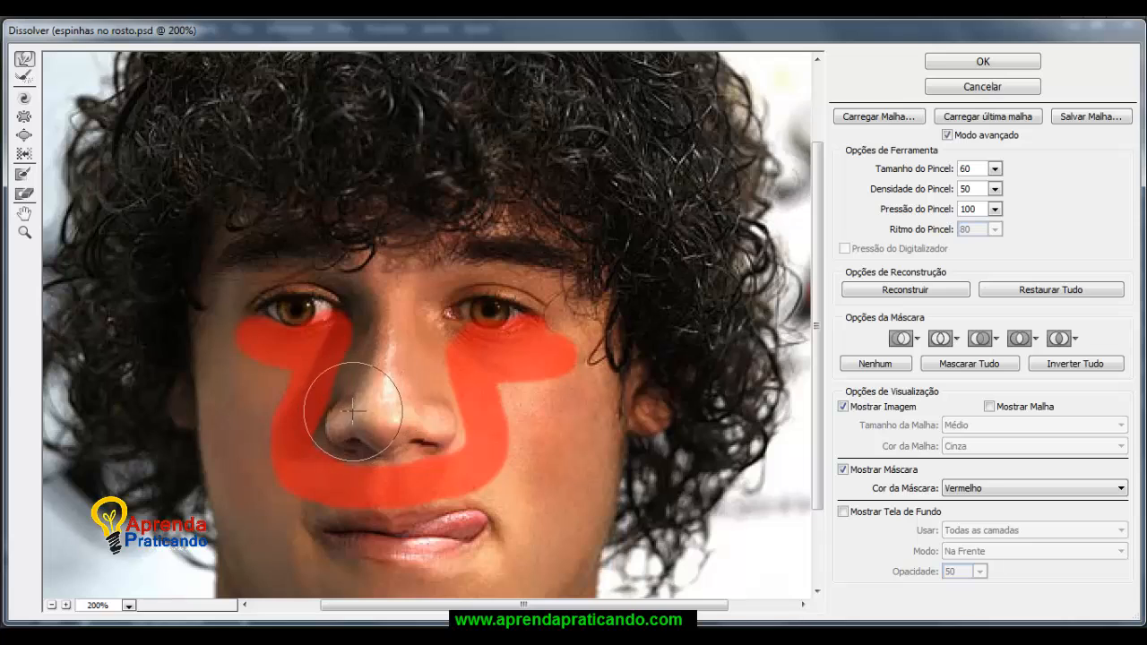
pyautogui.press('[')
pyautogui.moveTo(335, 414); pyautogui.dragTo(439, 419)
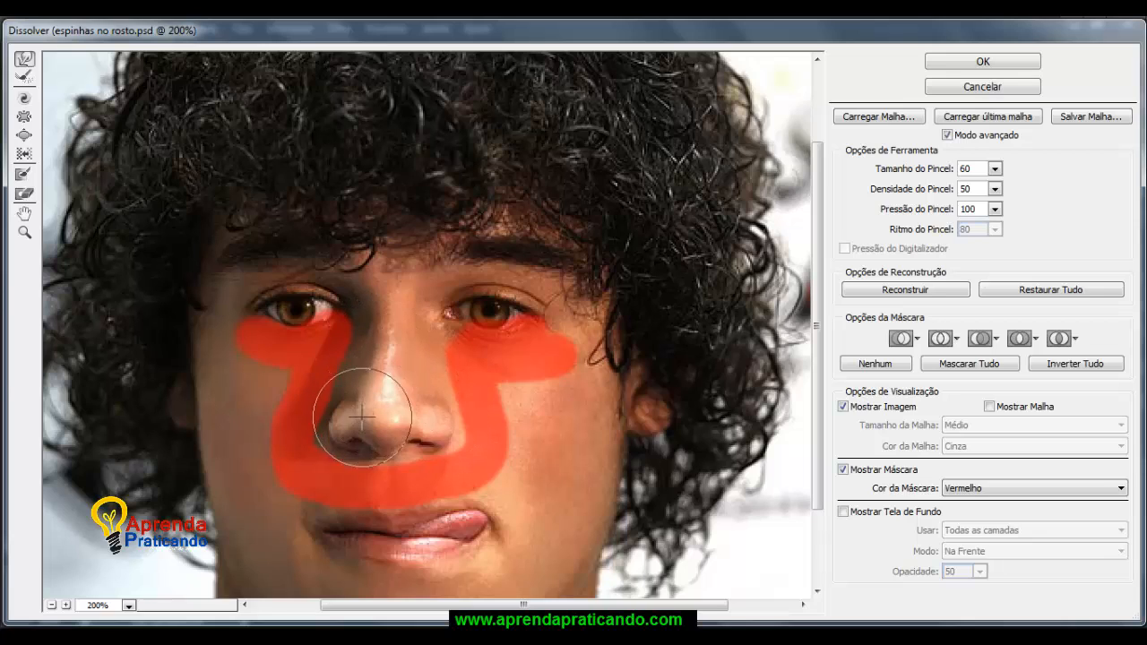
pyautogui.moveTo(361, 414)
pyautogui.mouseDown()
pyautogui.moveTo(381, 428)
pyautogui.moveTo(436, 423)
pyautogui.mouseUp()
pyautogui.moveTo(333, 422); pyautogui.dragTo(339, 421)
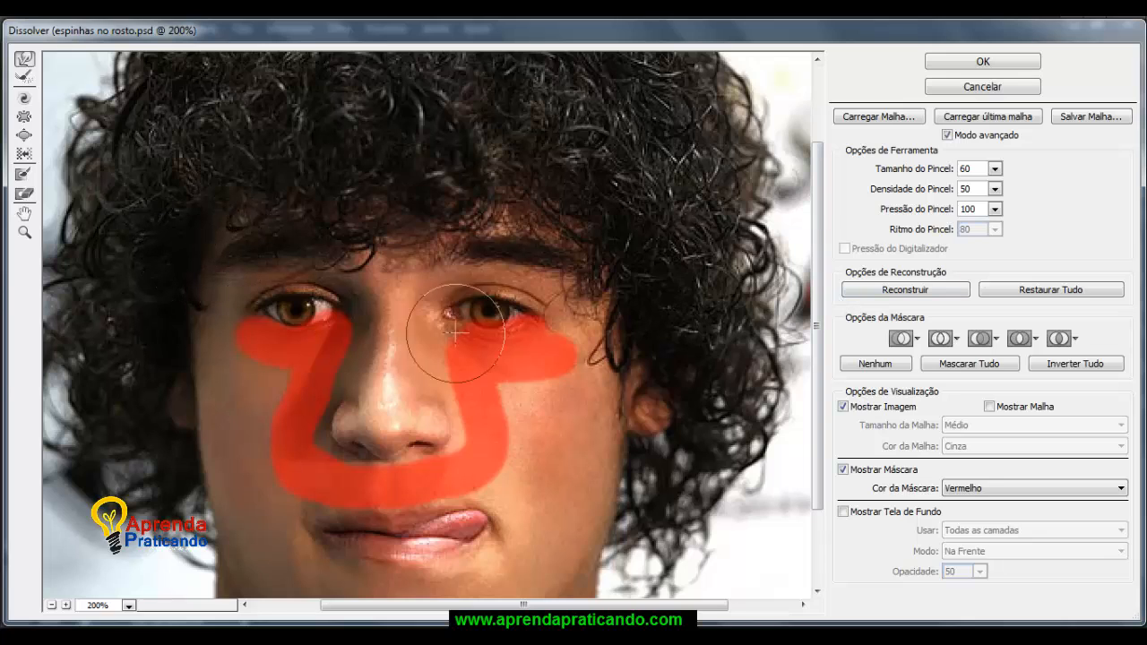
# Thaw the frozen area along the lower edge of both eyes with a size 35 Thaw Mask brush.
pyautogui.click(28, 195)
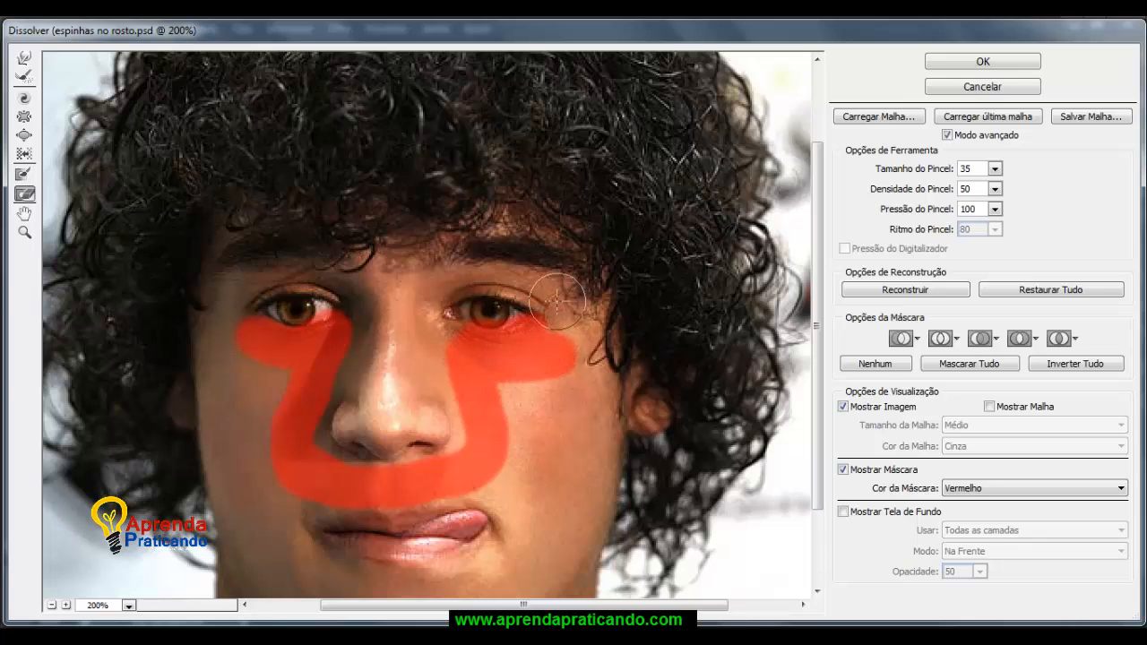
pyautogui.press('[')
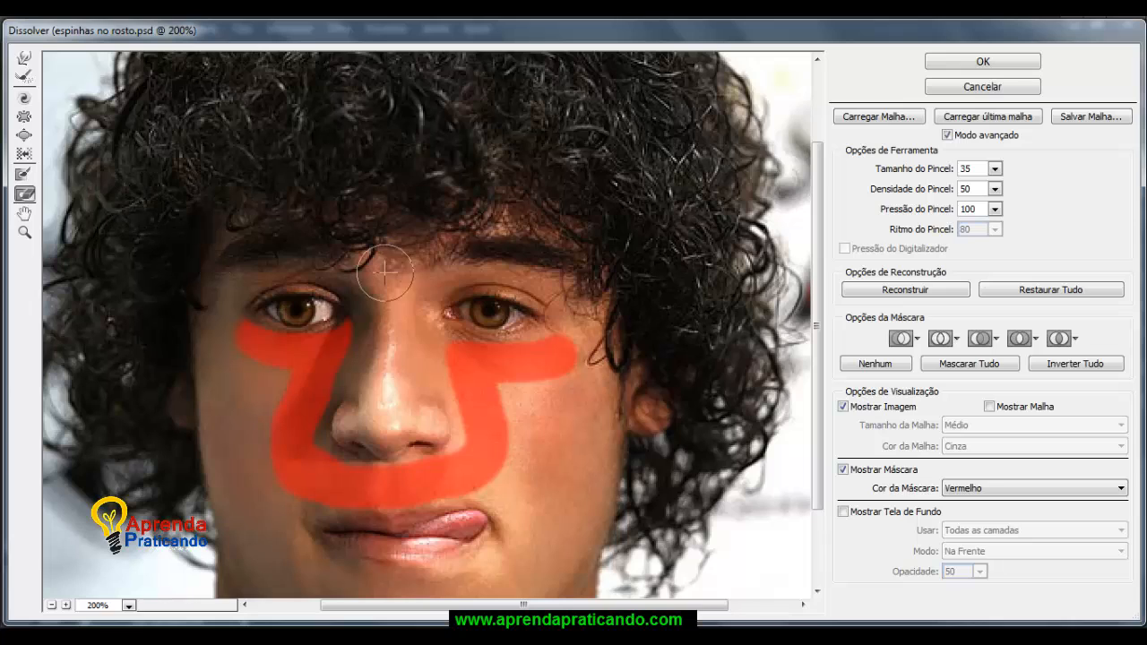
pyautogui.press(']')
pyautogui.press(']')
pyautogui.press(']')
pyautogui.press(']')
pyautogui.press(']')
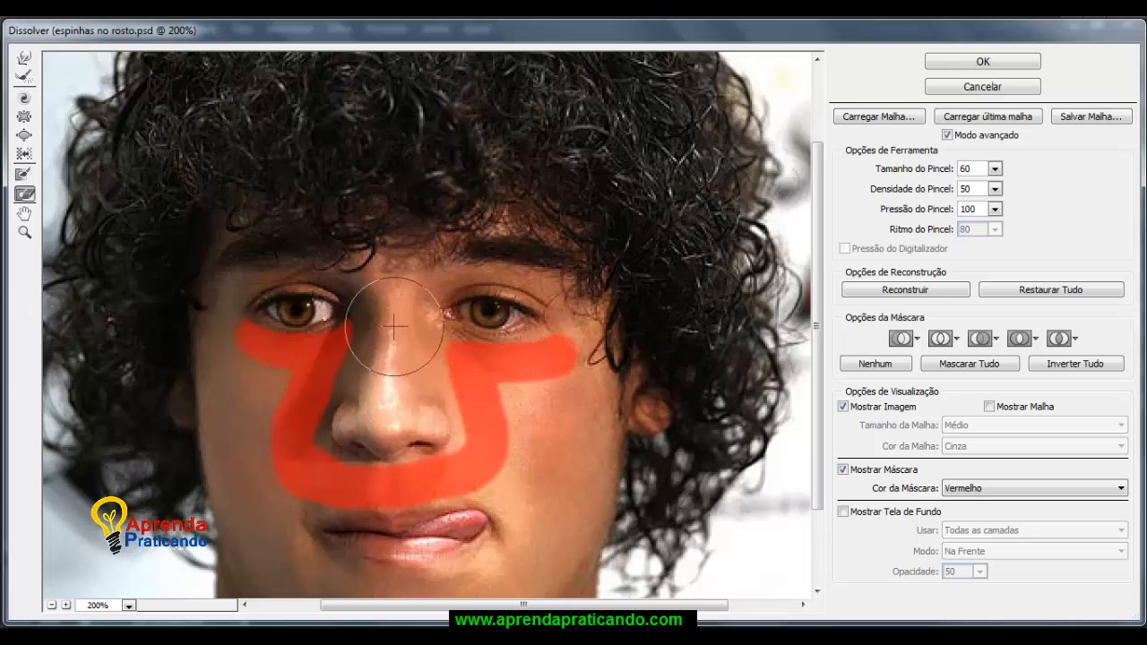
# Return to the Forward Warp tool, set its brush size to 25 and apply the Liquify filter to the Final layer.
pyautogui.click(23, 58)
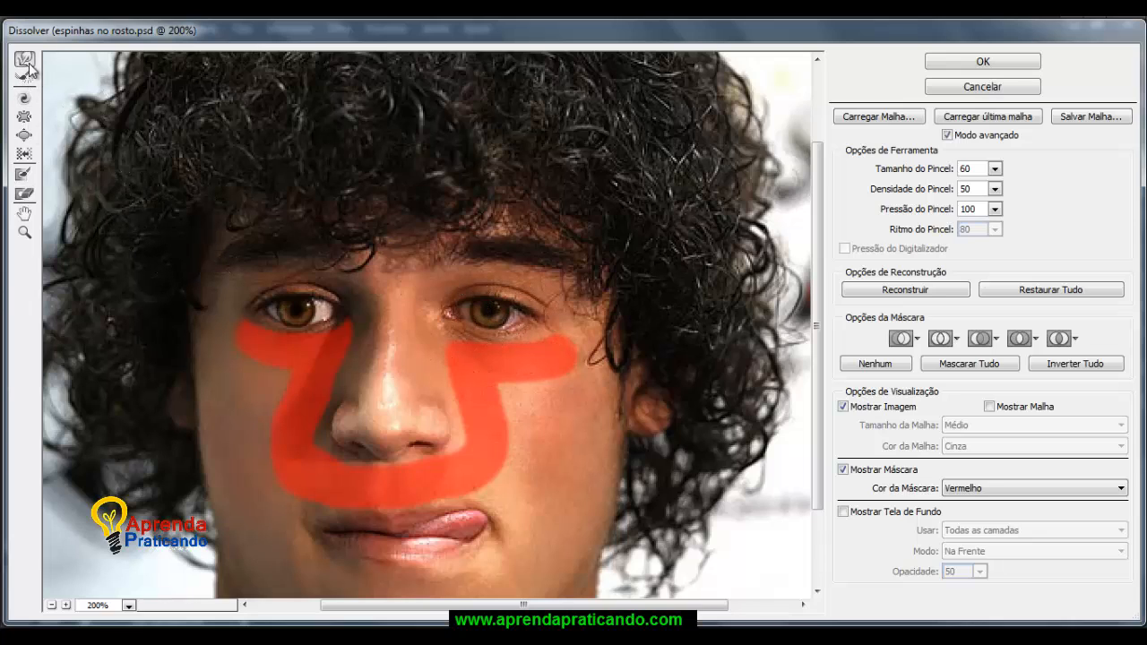
pyautogui.press(']')
pyautogui.press(']')
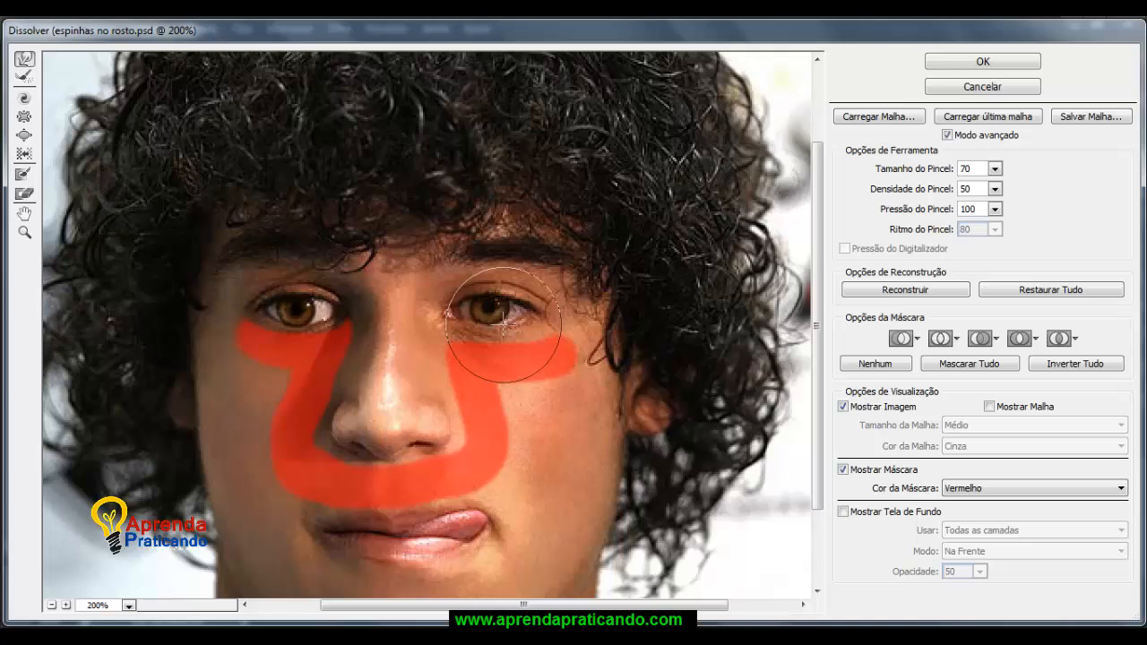
pyautogui.press('[')
pyautogui.press('[')
pyautogui.press('[')
pyautogui.press('[')
pyautogui.press('[')
pyautogui.press('[')
pyautogui.press('[')
pyautogui.press('[')
pyautogui.press('[')
pyautogui.press('[')
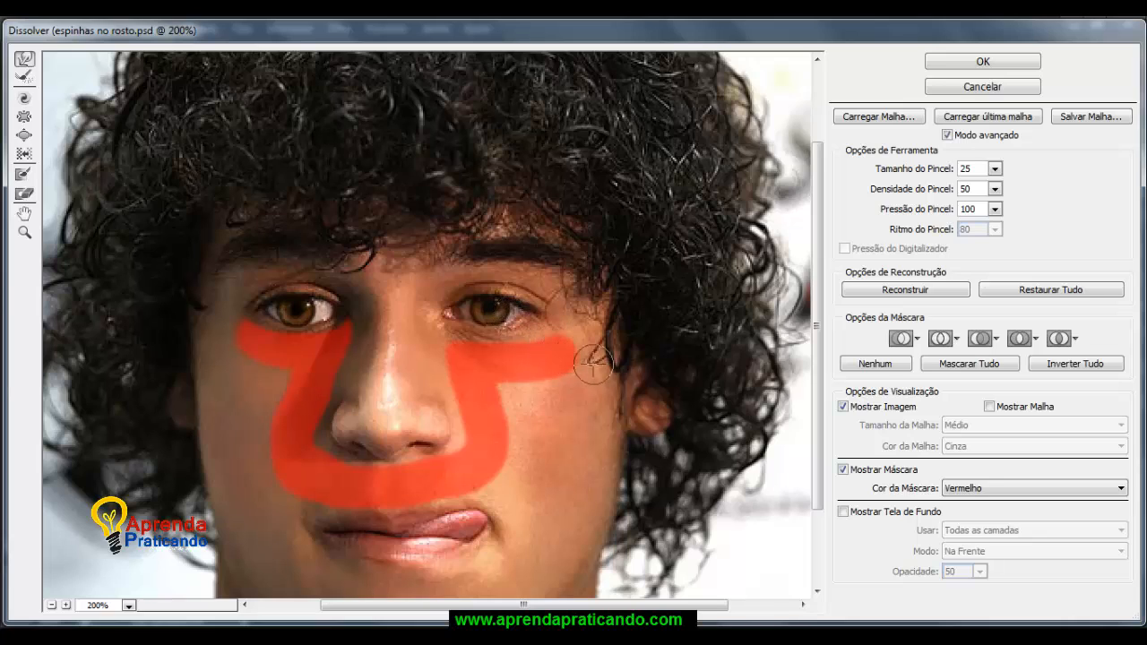
pyautogui.click(972, 59)
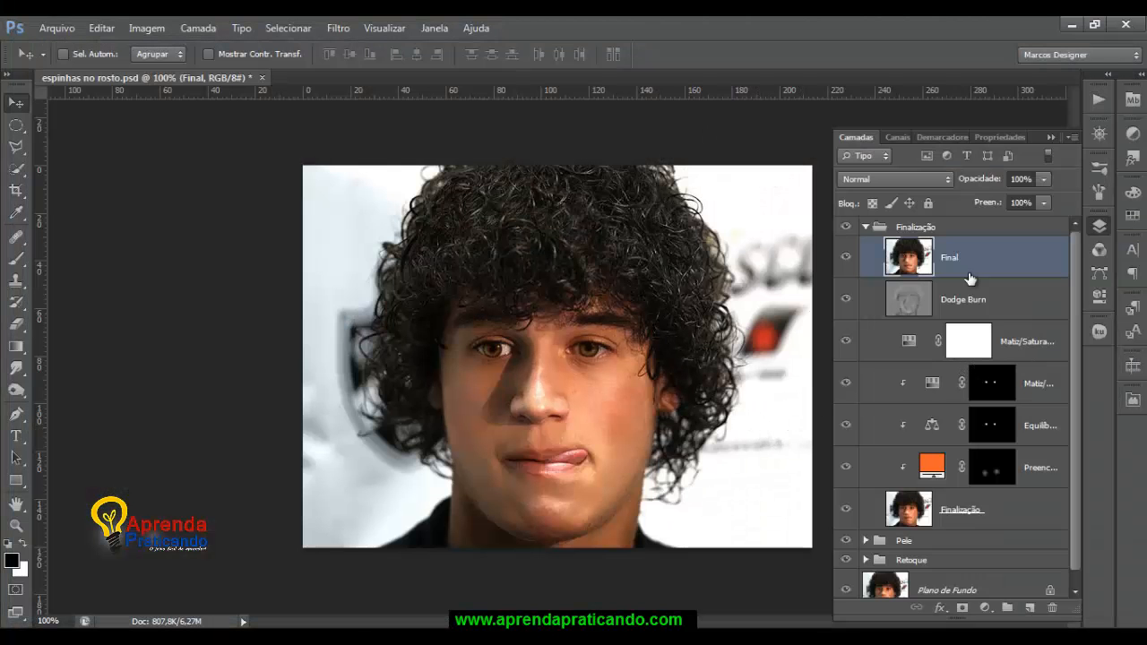
# Compare the portrait before and after by hiding and restoring the Finalização group, and check its collapsed and expanded contents.
pyautogui.click(847, 227)
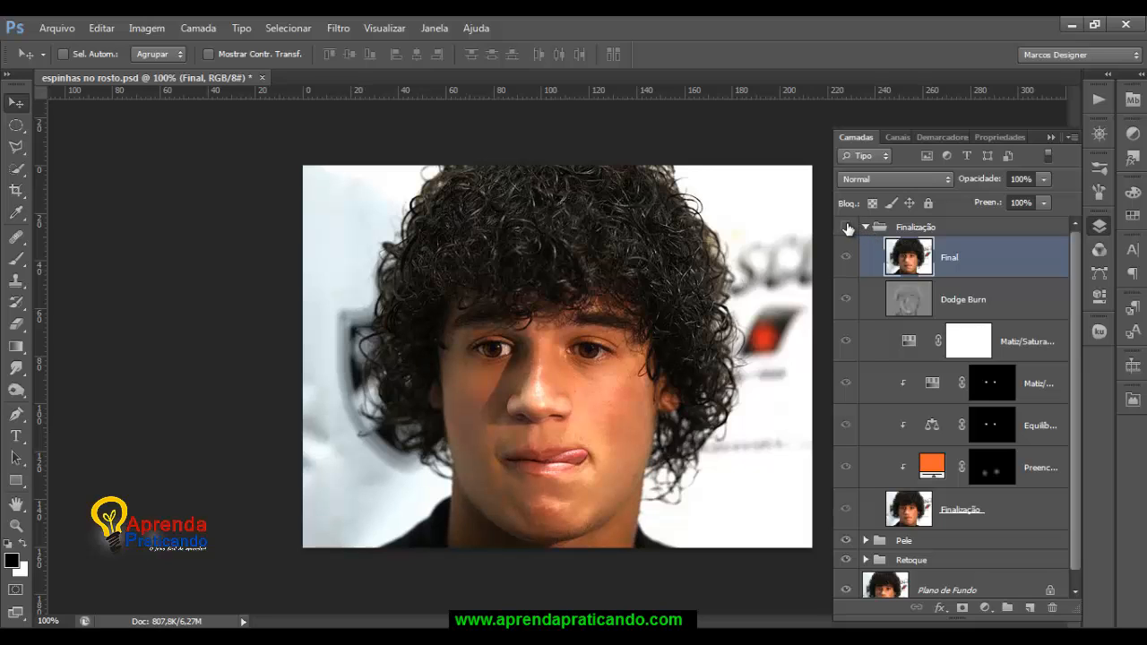
pyautogui.click(847, 228)
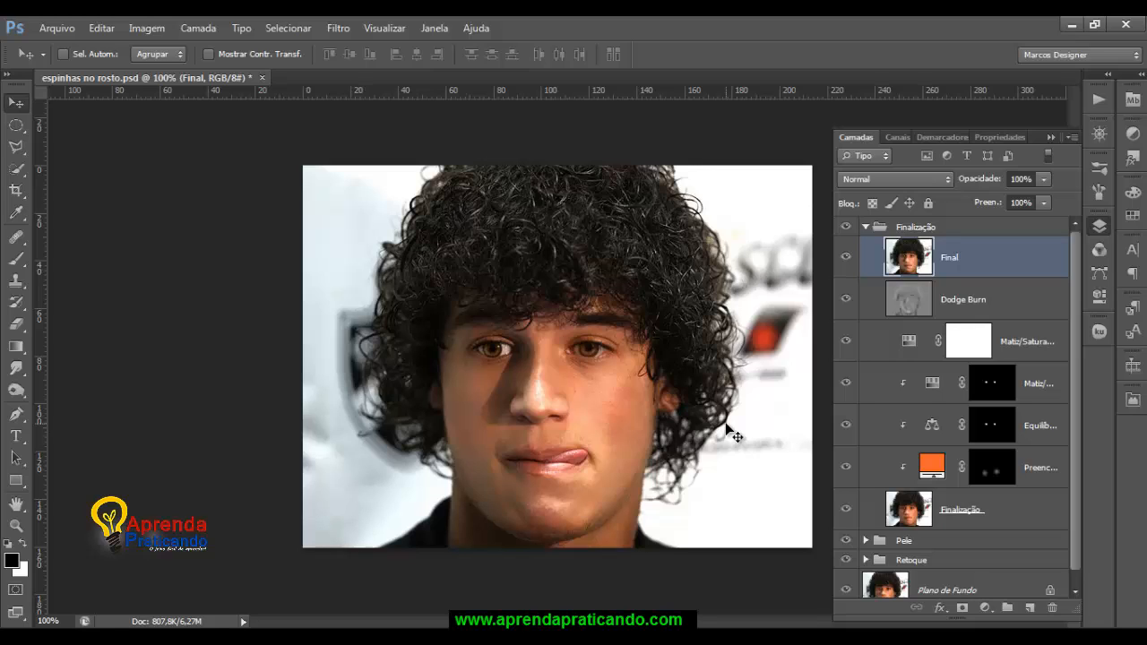
pyautogui.click(866, 228)
pyautogui.click(866, 228)
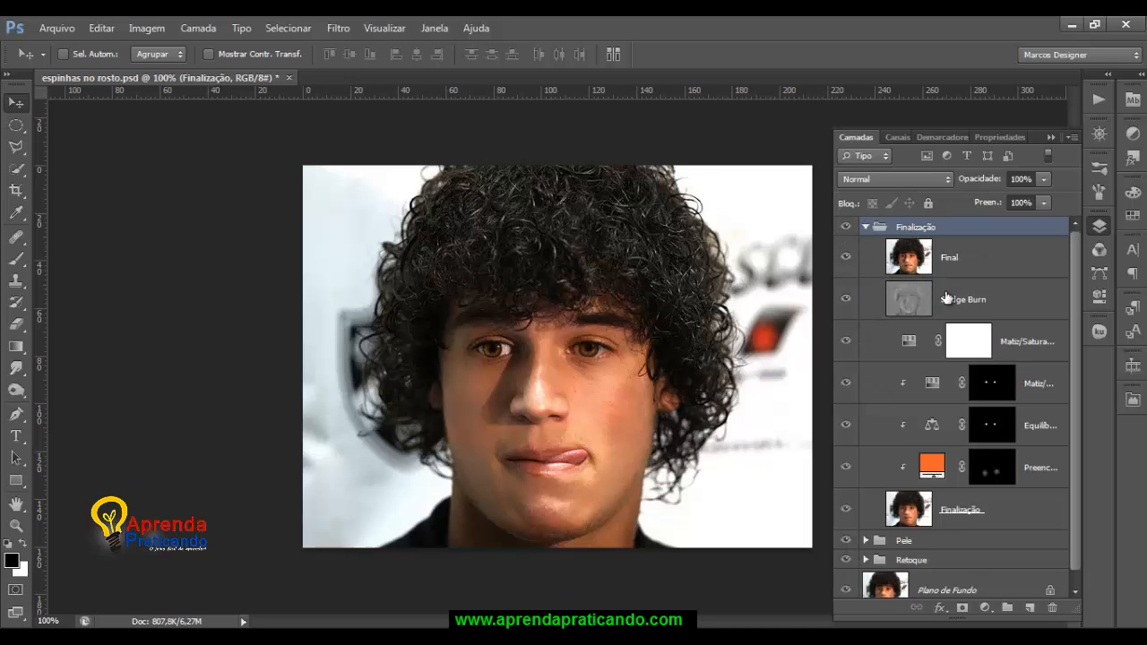
# Add a layer named Brilho nos olhos directly above the Final layer.
pyautogui.hotkey('ctrl', '+')
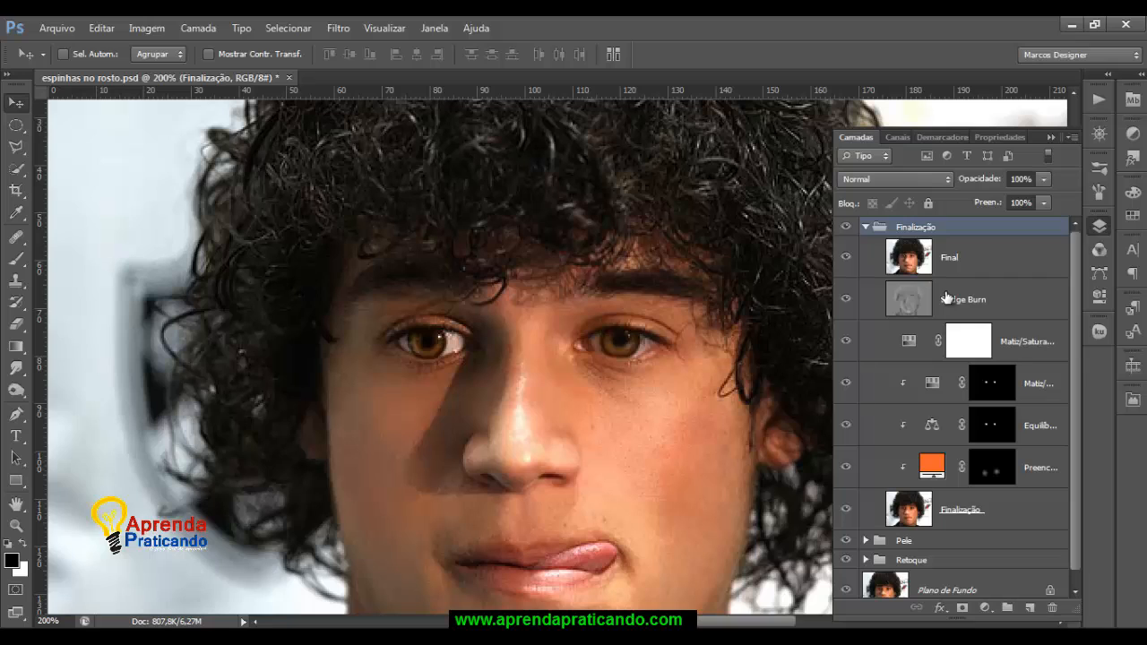
pyautogui.moveTo(756, 308); pyautogui.dragTo(710, 304)
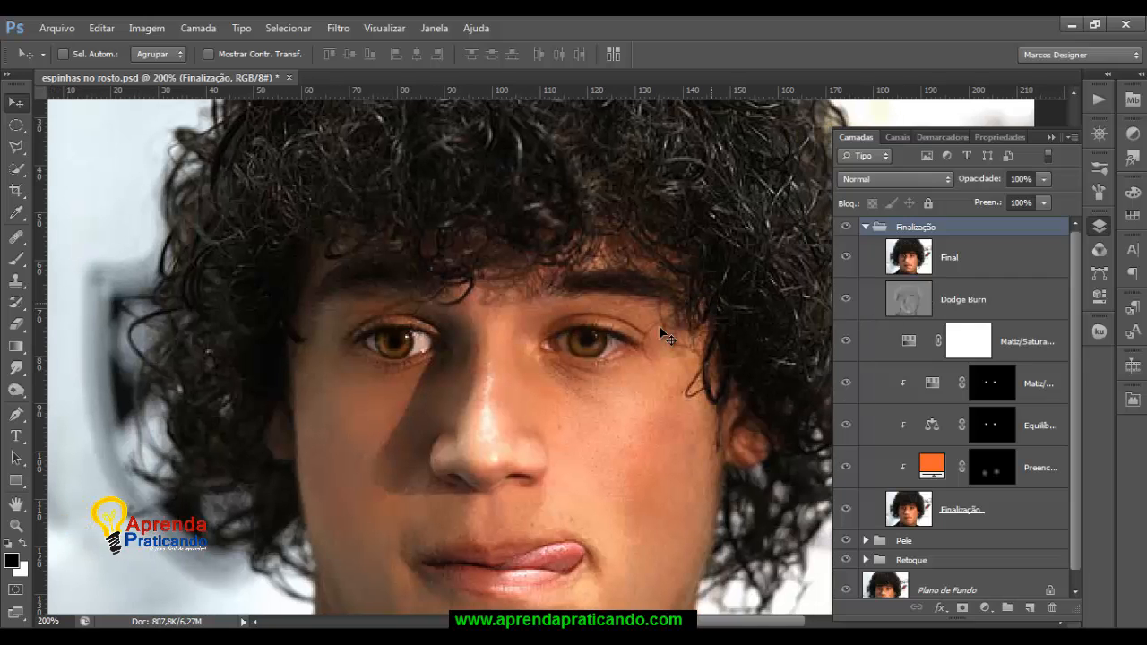
pyautogui.click(952, 261)
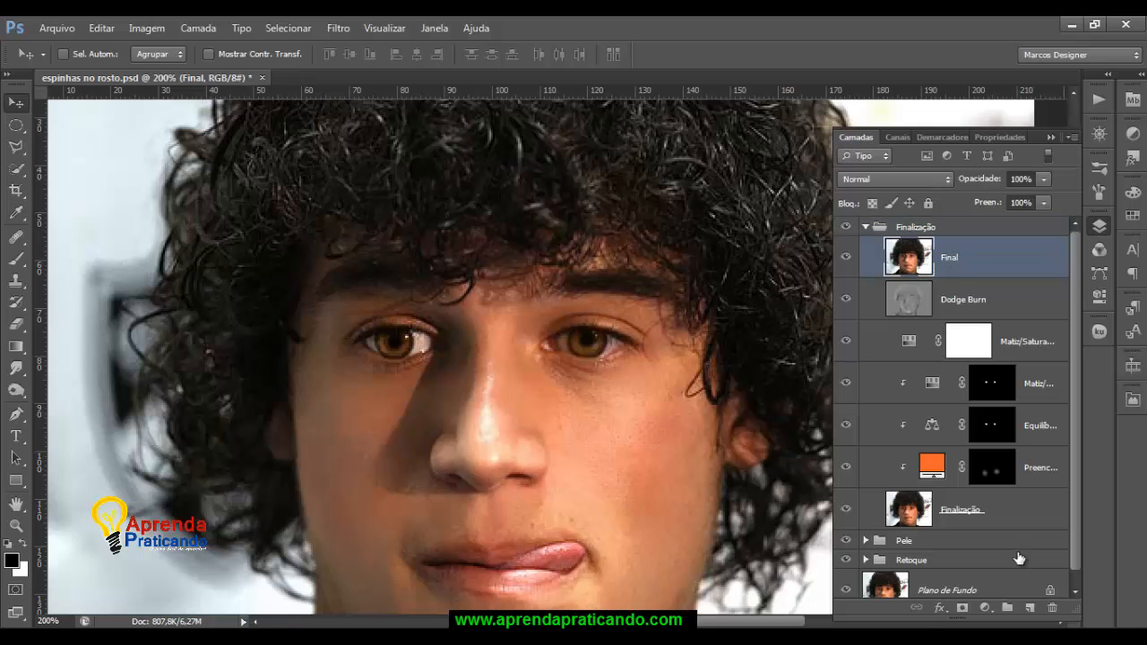
pyautogui.click(1030, 608)
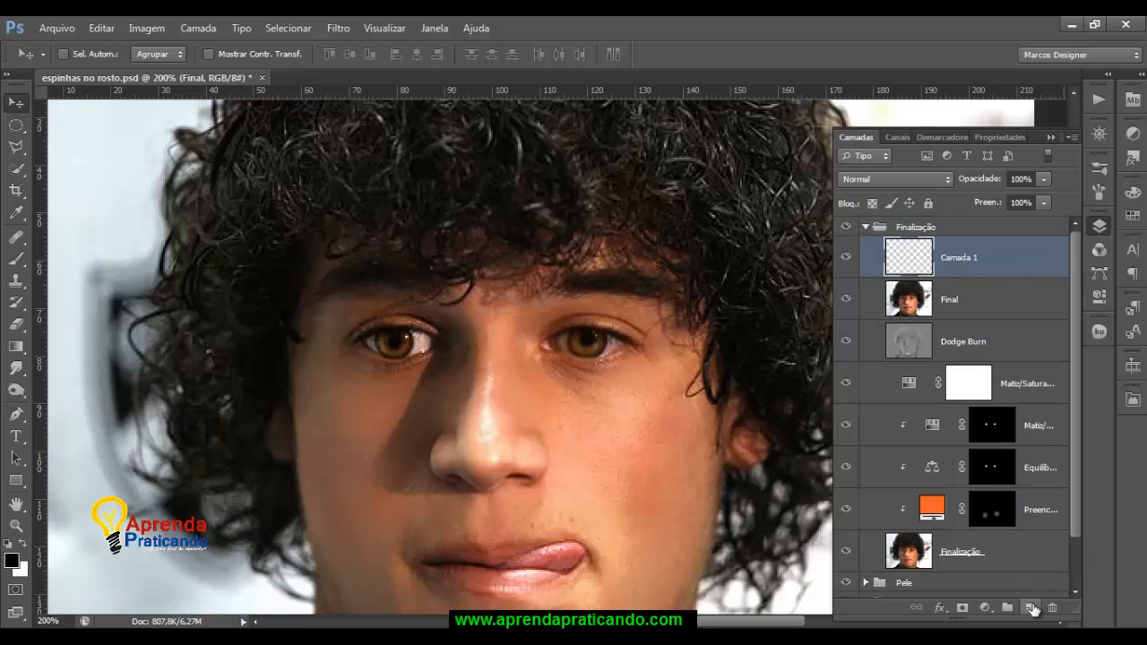
pyautogui.doubleClick(956, 259)
pyautogui.write('B')
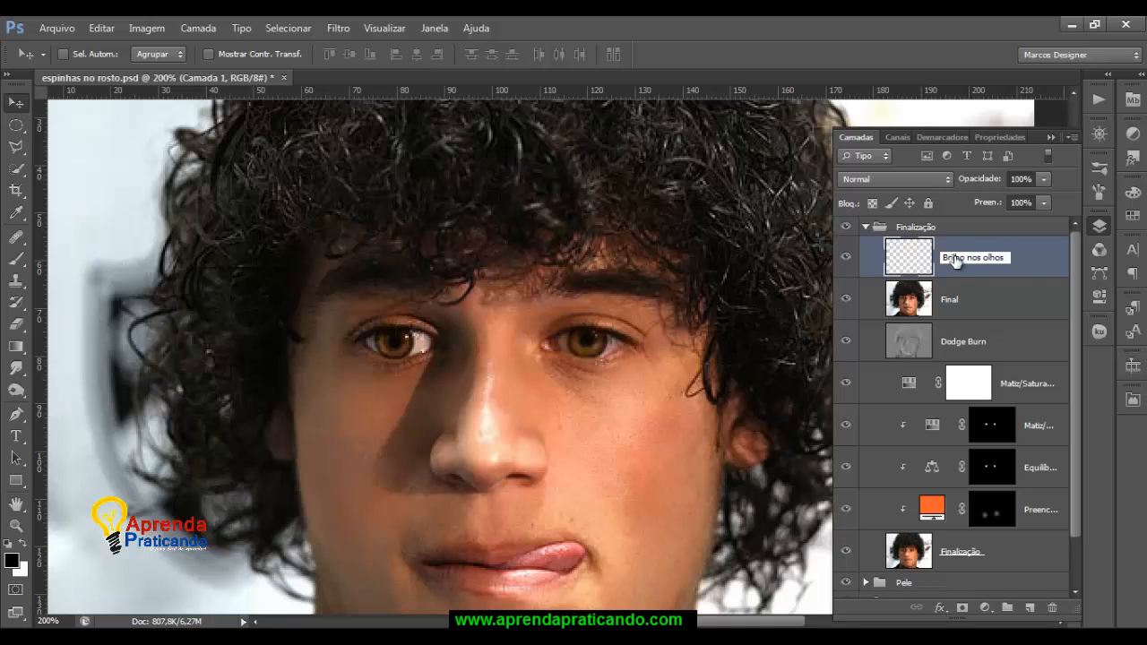
pyautogui.write('rilho nos olhos')
pyautogui.press('Return')
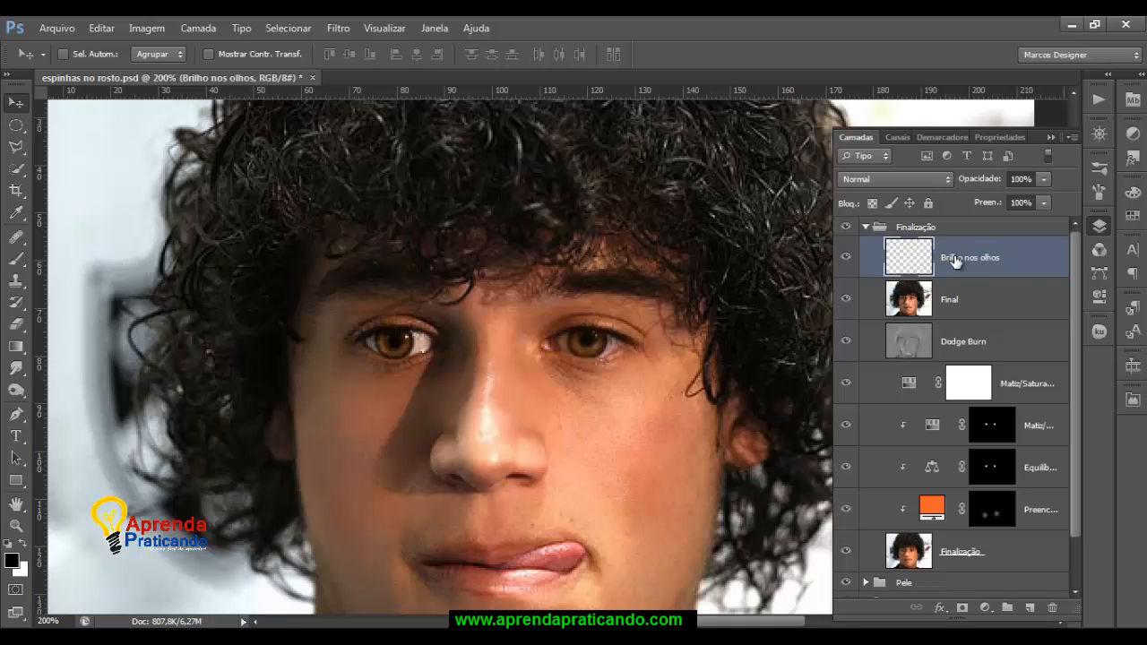
# Set up the Brush tool with a size of 5 px and 50% opacity for painting on the eyes.
pyautogui.click(17, 260)
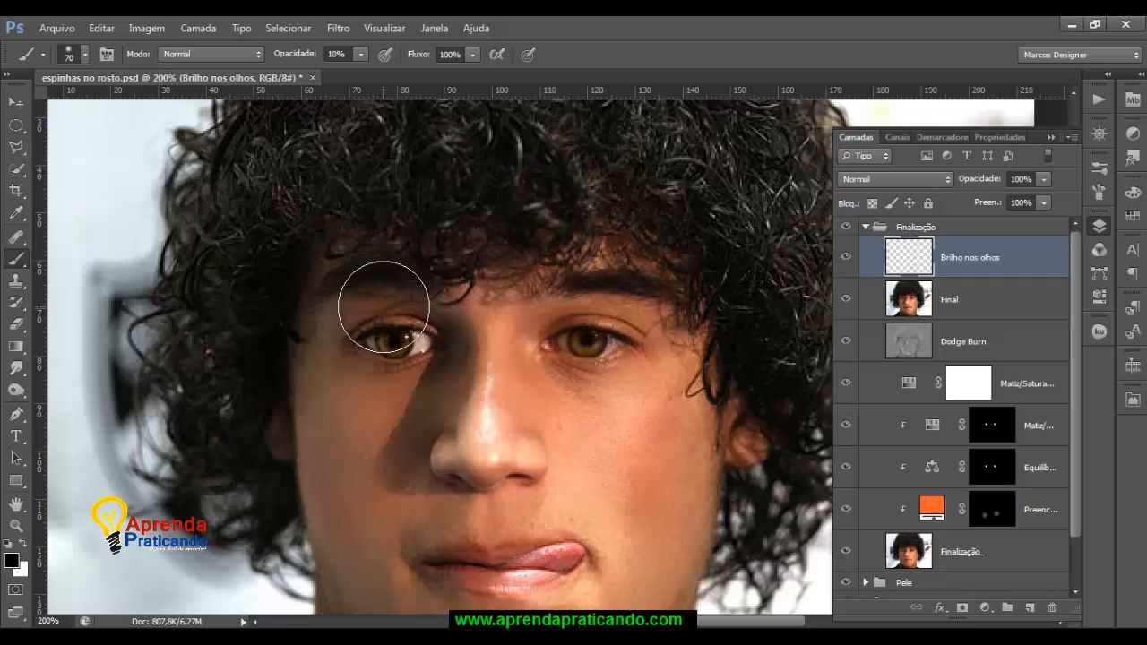
pyautogui.press('[')
pyautogui.press('[')
pyautogui.press('[')
pyautogui.press('[')
pyautogui.press('[')
pyautogui.press('[')
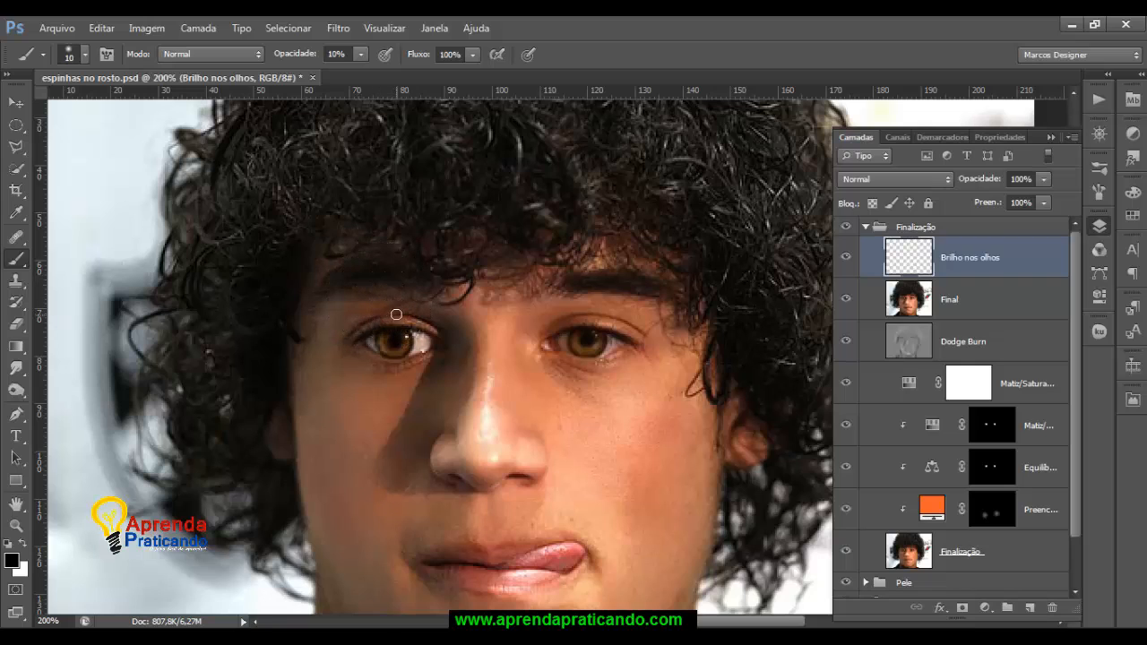
pyautogui.click(361, 54)
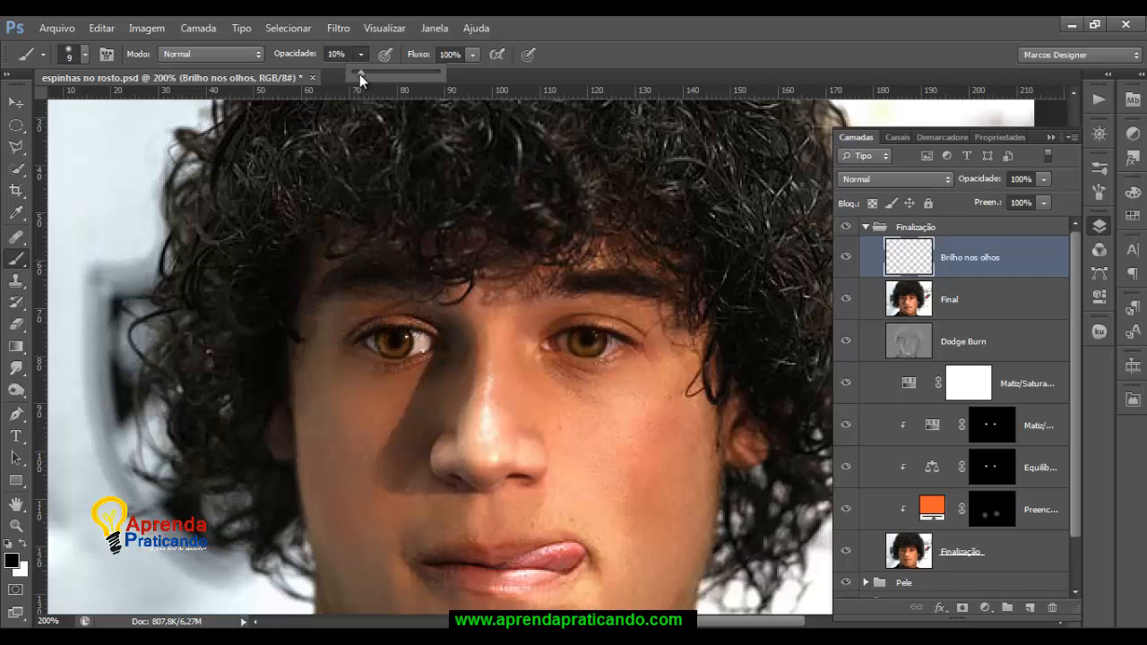
pyautogui.moveTo(360, 74); pyautogui.dragTo(415, 72)
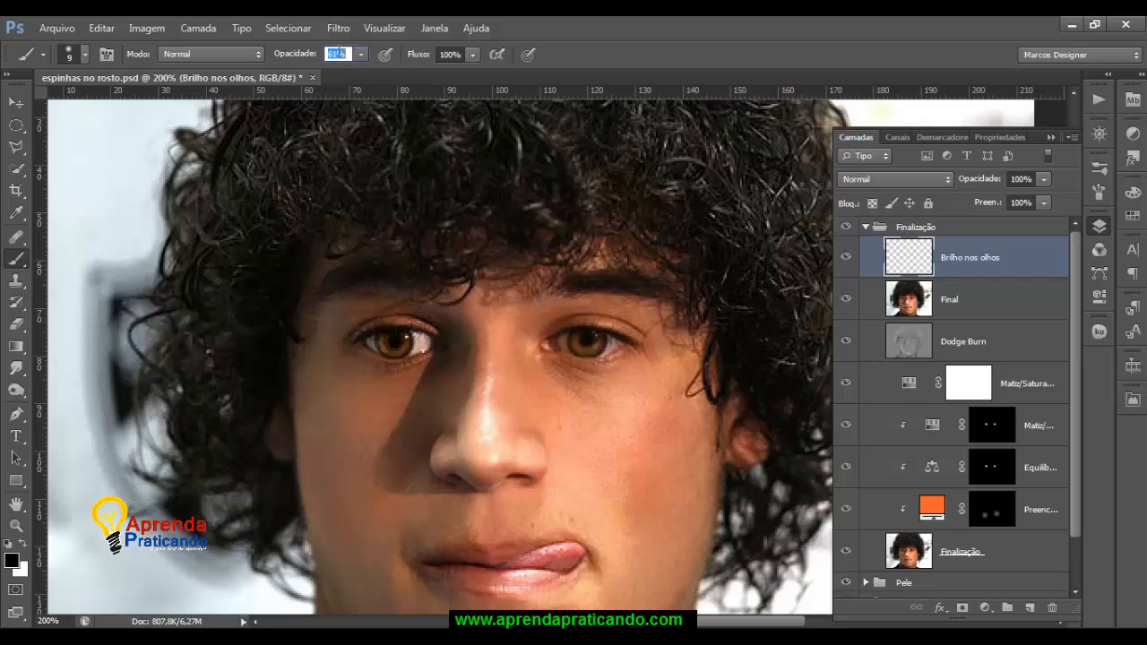
pyautogui.press('Return')
pyautogui.hotkey('ctrl', '+')
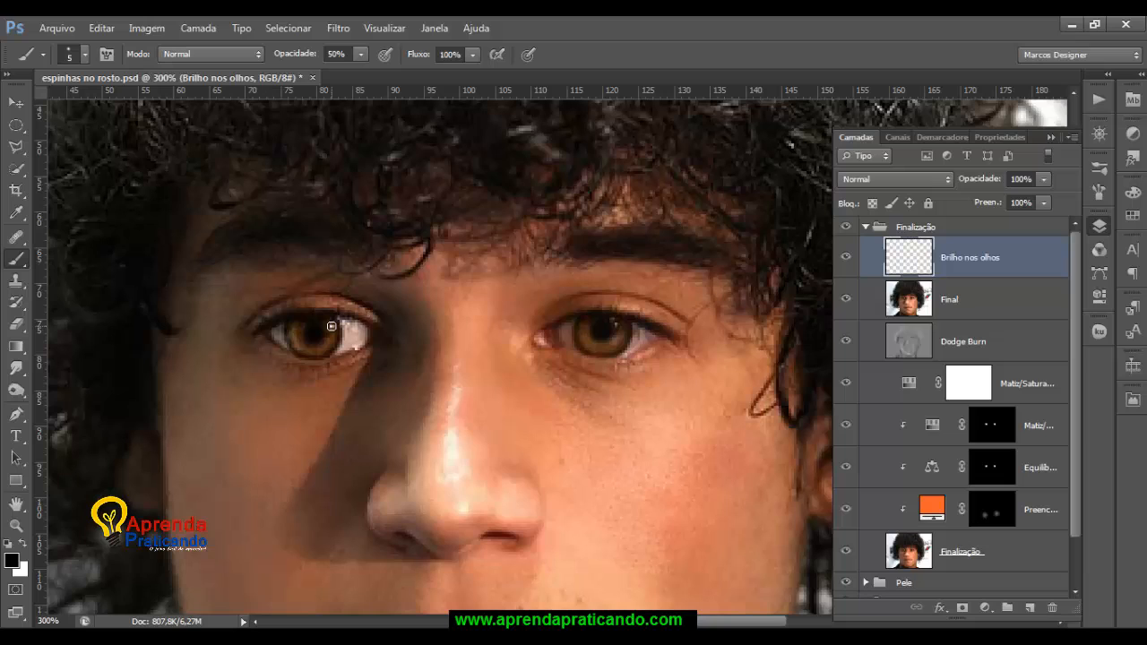
# Choose the small star-shaped 55 px brush tip, set its size to 25 px and make white the foreground color.
pyautogui.rightClick(332, 326)
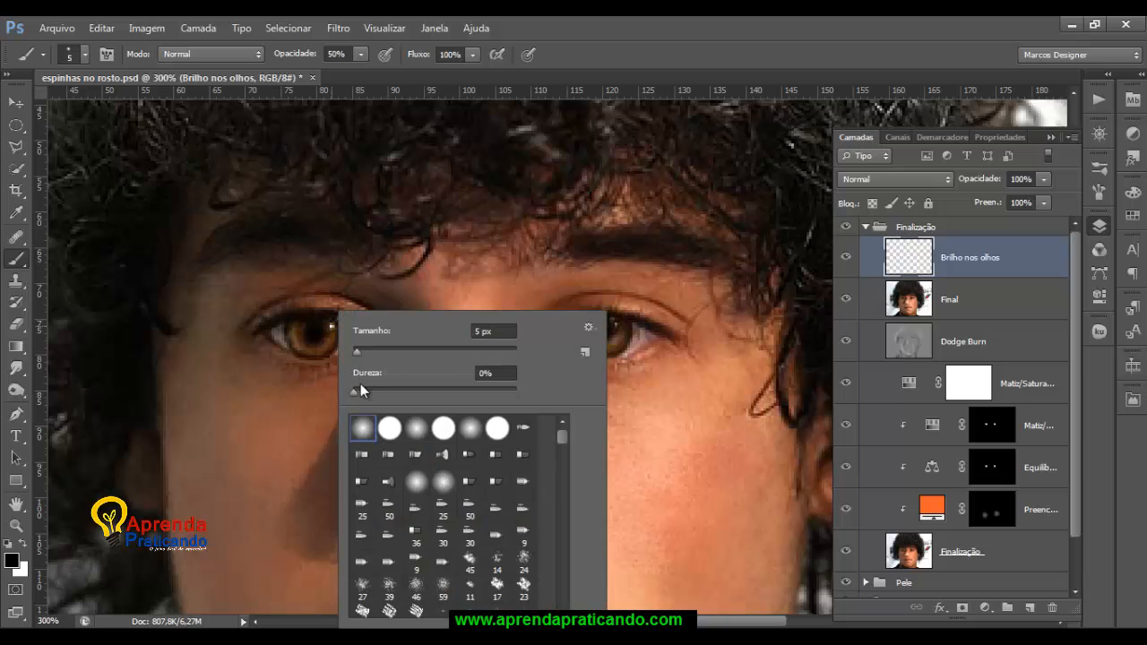
pyautogui.moveTo(563, 438); pyautogui.dragTo(566, 445)
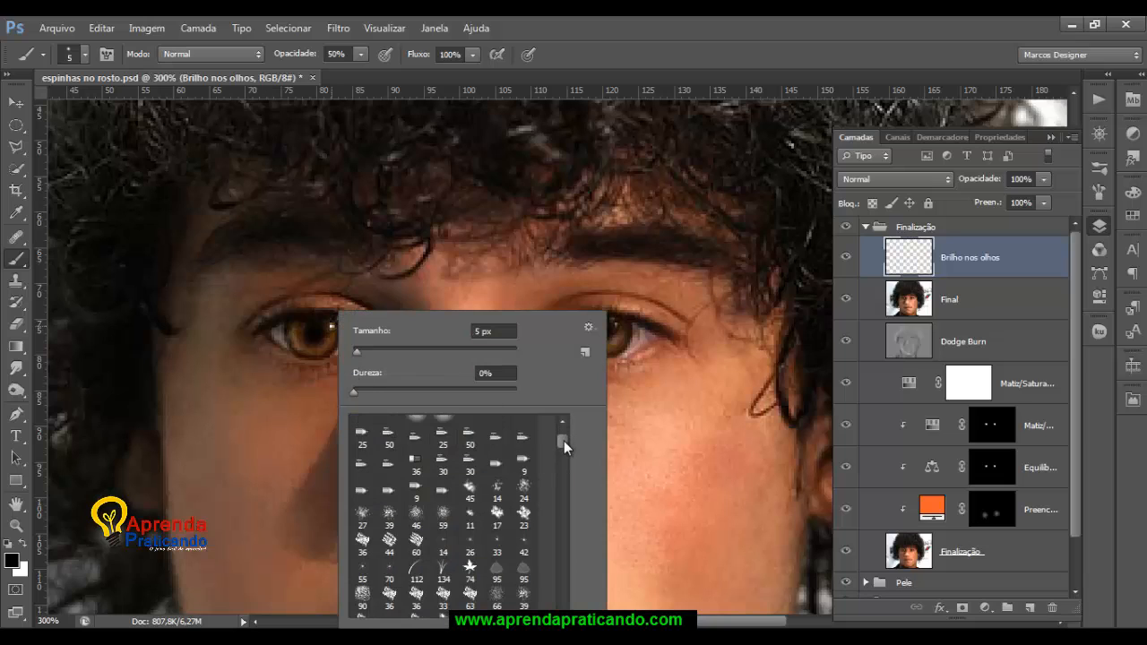
pyautogui.scroll(-1, 563, 441)
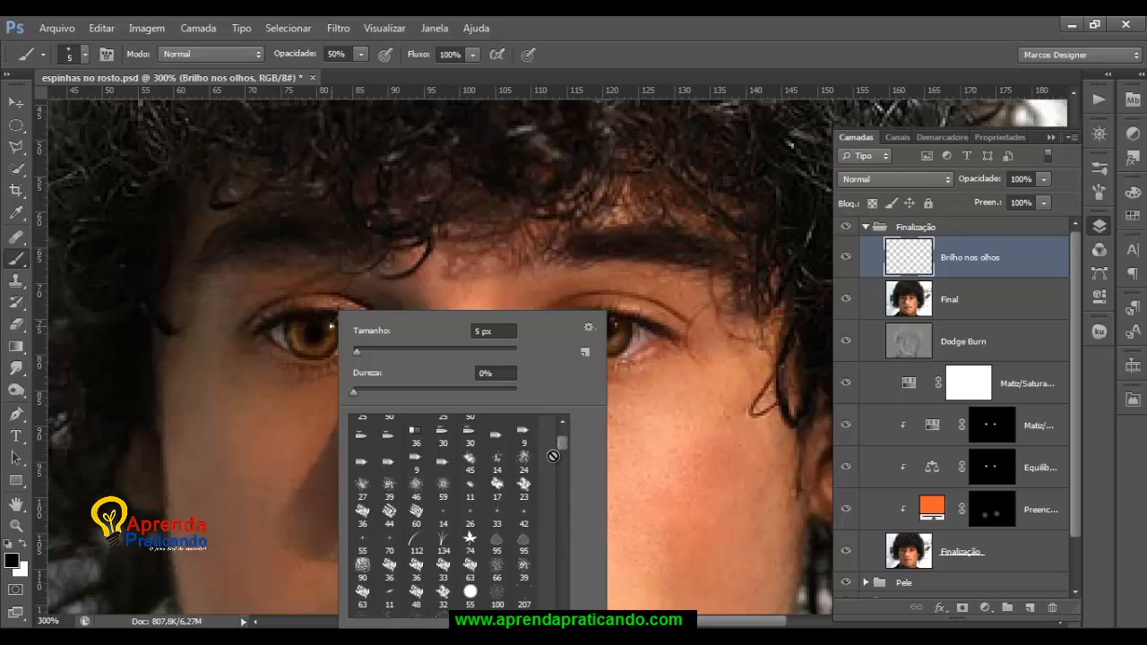
pyautogui.click(498, 517)
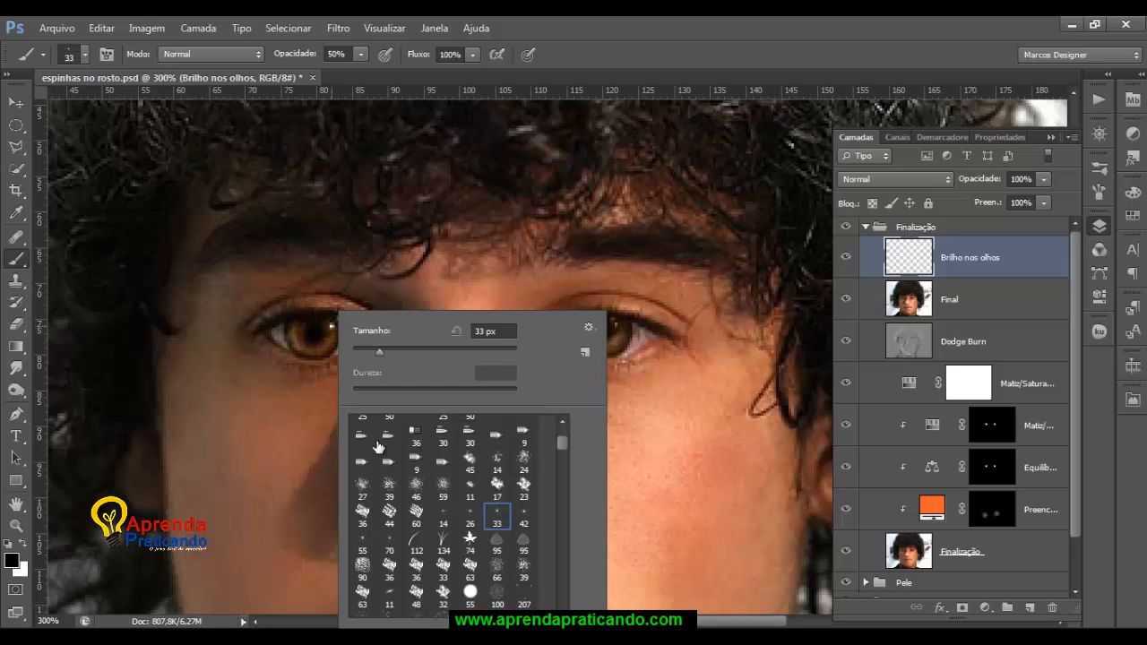
pyautogui.click(366, 540)
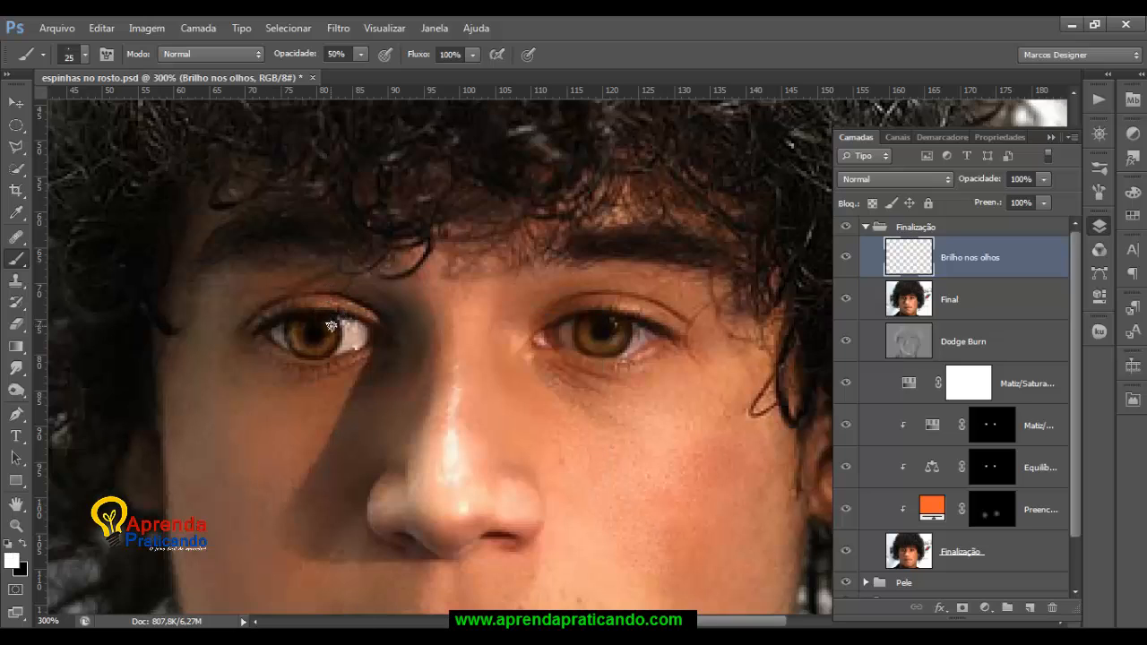
# Stamp a white star highlight on the iris of each eye, raising the brush opacity to 90% for the second one.
pyautogui.click(331, 326)
pyautogui.press('9')
pyautogui.click(615, 323)
pyautogui.scroll(-4, 679, 315)
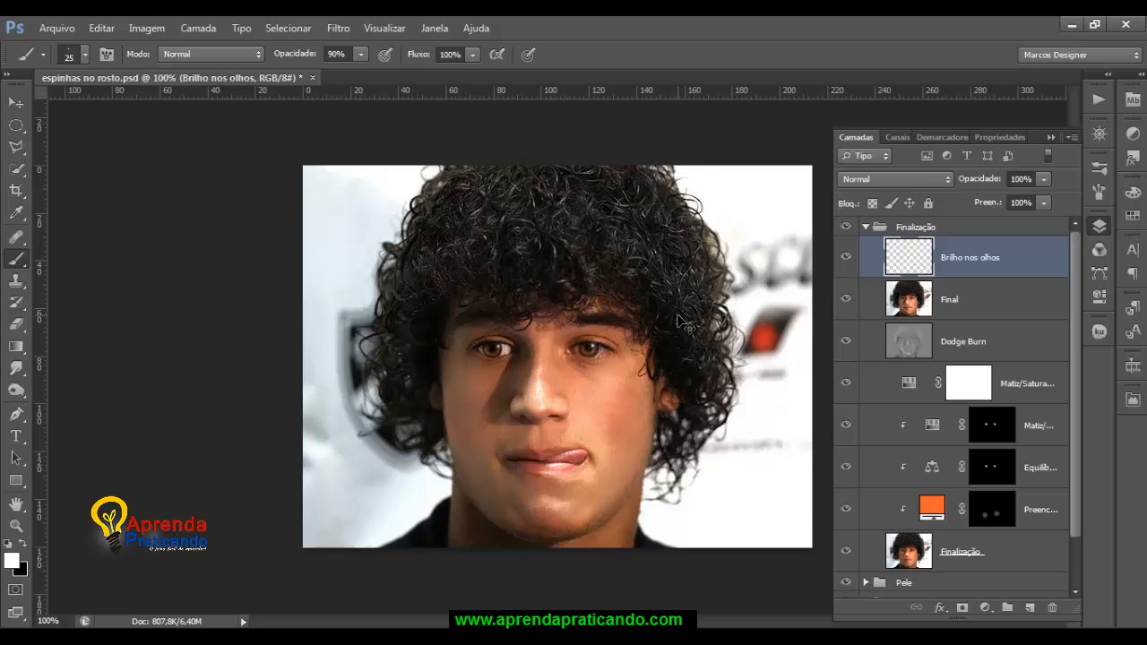
# Reduce the fill of the Brilho nos olhos layer to 85%.
pyautogui.click(17, 102)
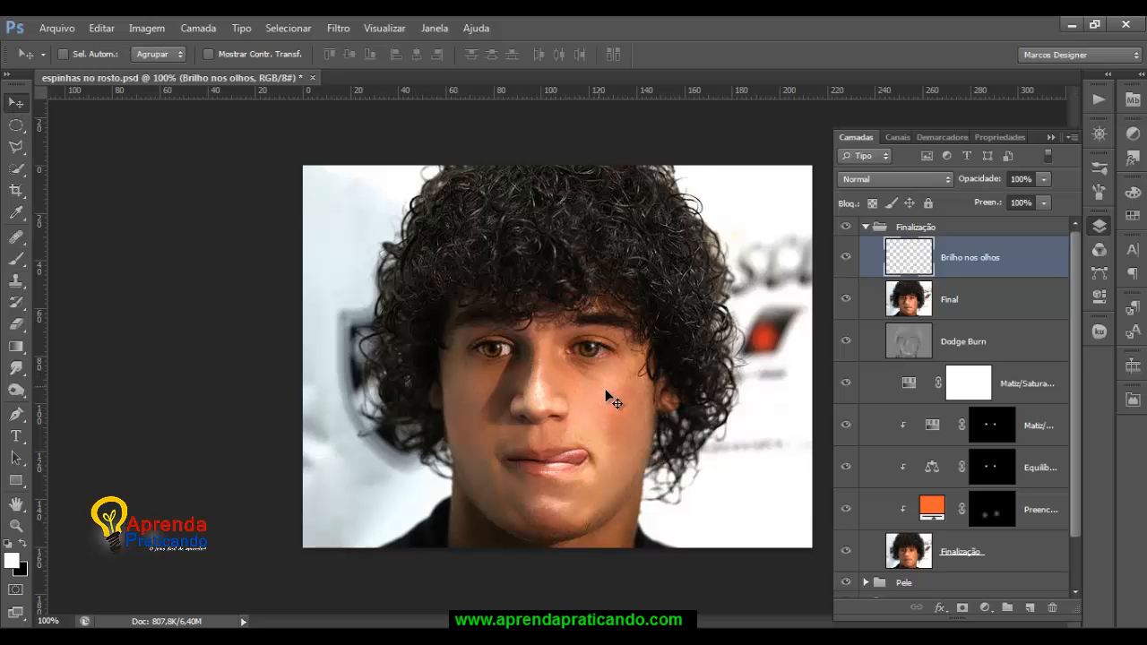
pyautogui.click(1044, 204)
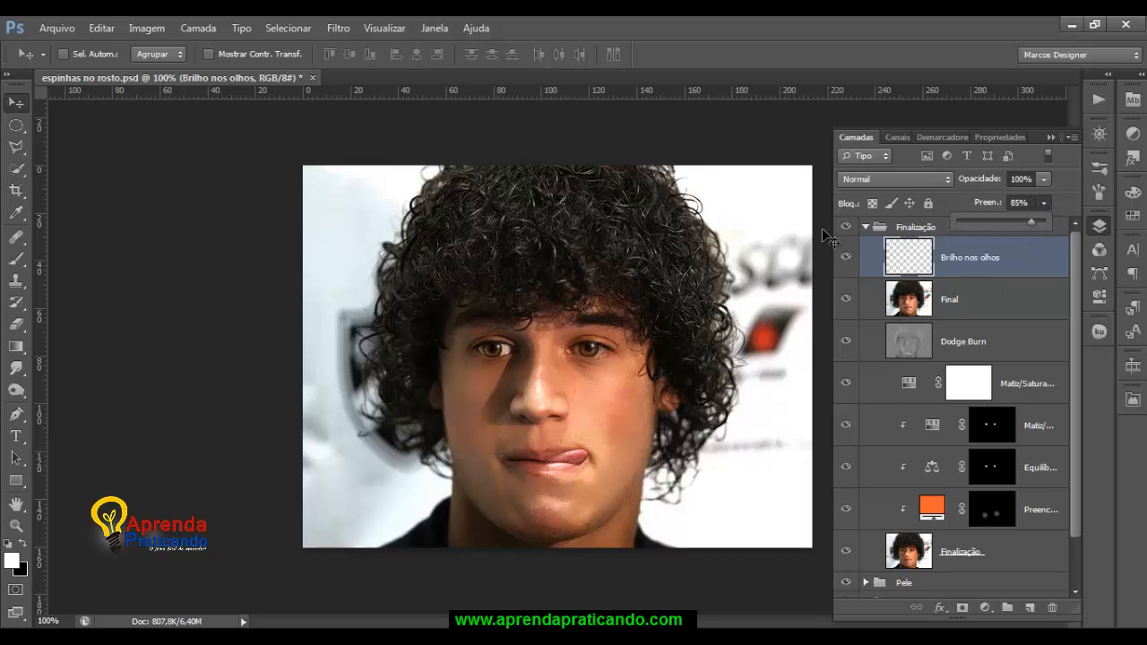
pyautogui.click(20, 104)
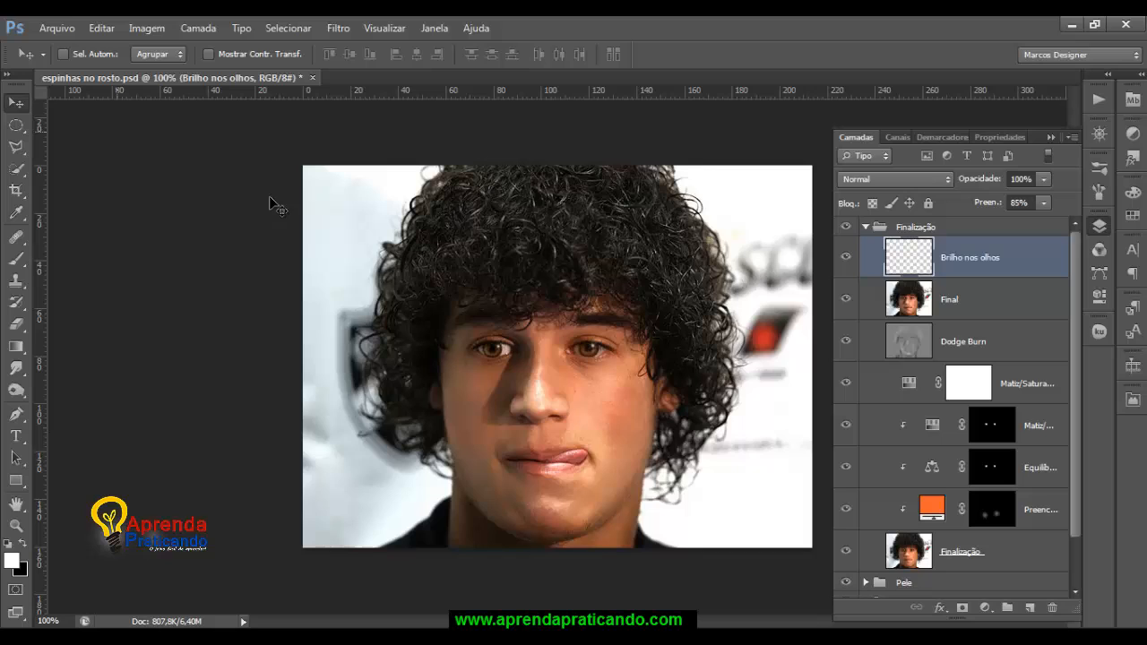
# Merge the Brilho nos olhos and Final layers, and rename the merged layer Final.
pyautogui.click(963, 303)
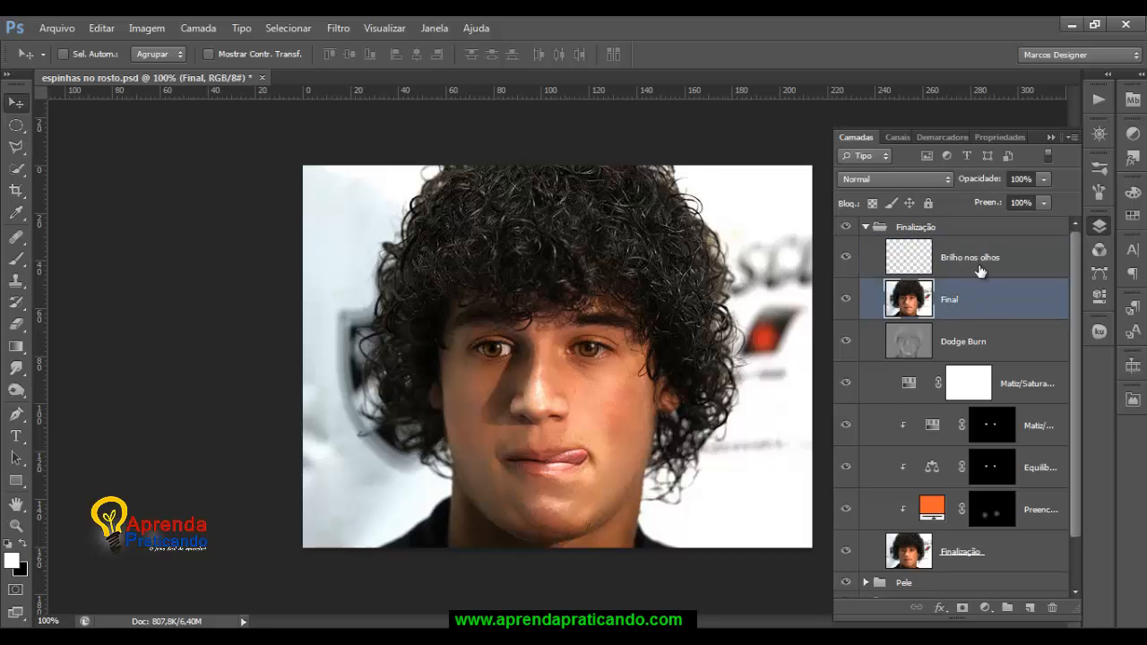
pyautogui.click(979, 267)
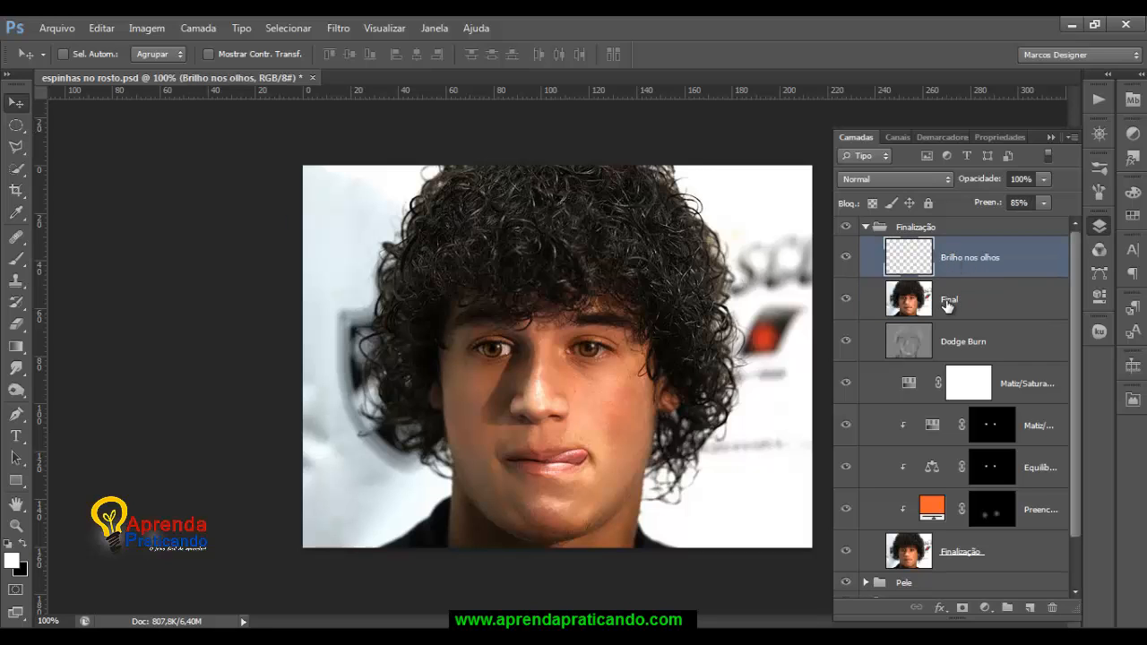
pyautogui.keyDown('shift'); pyautogui.click(951, 305); pyautogui.keyUp('shift')
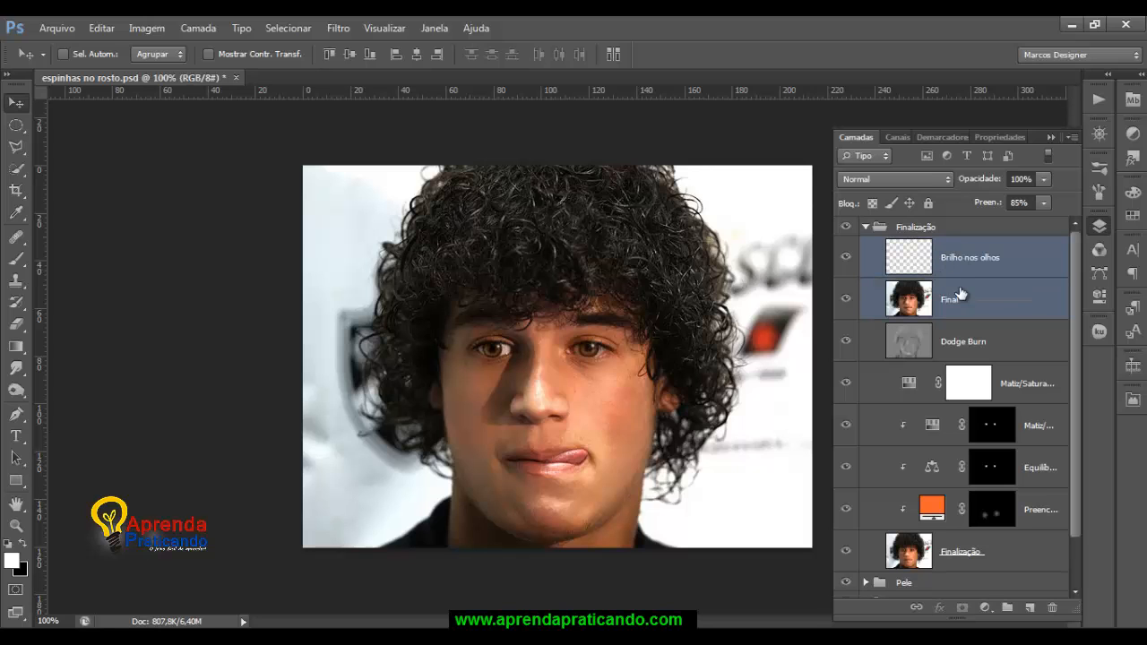
pyautogui.rightClick(959, 301)
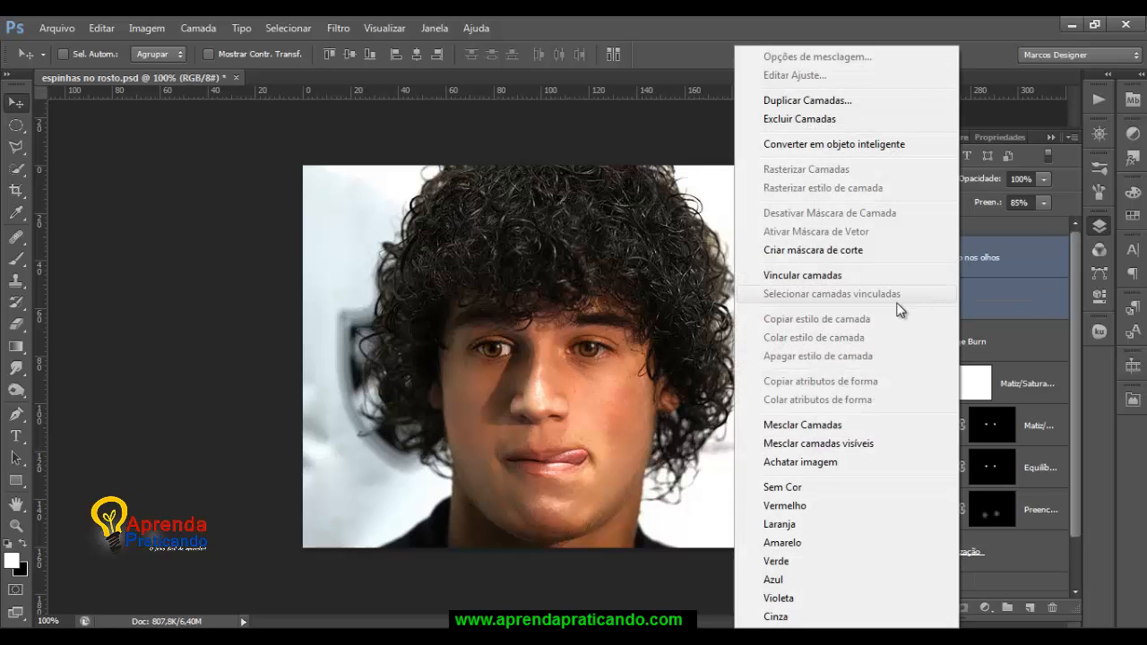
pyautogui.click(816, 428)
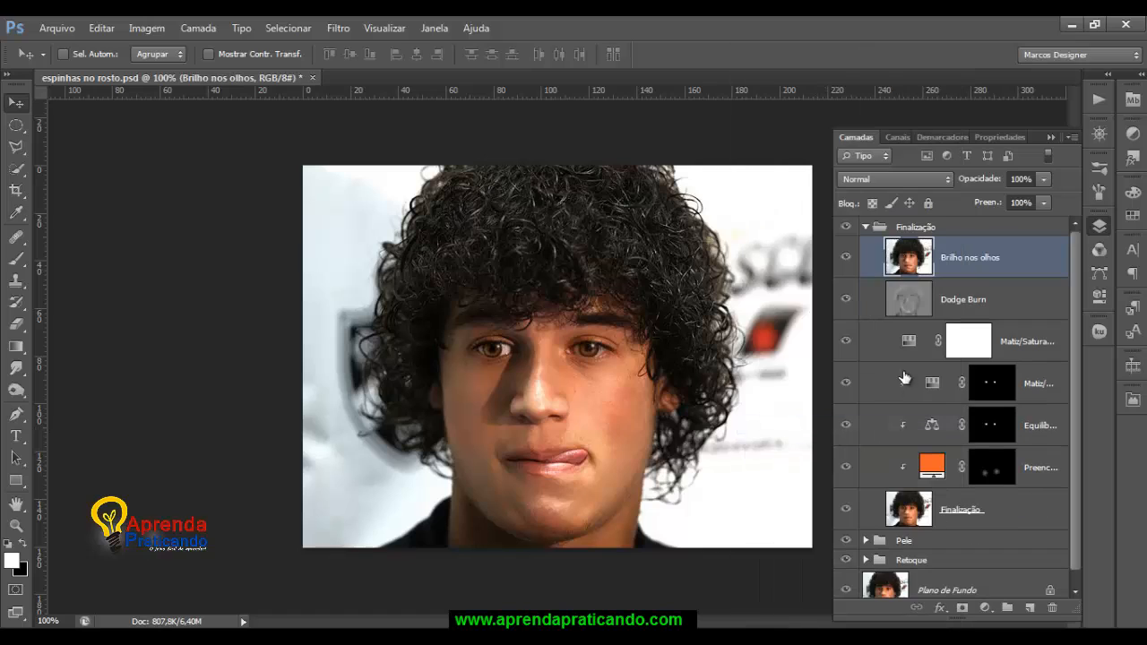
pyautogui.doubleClick(958, 262)
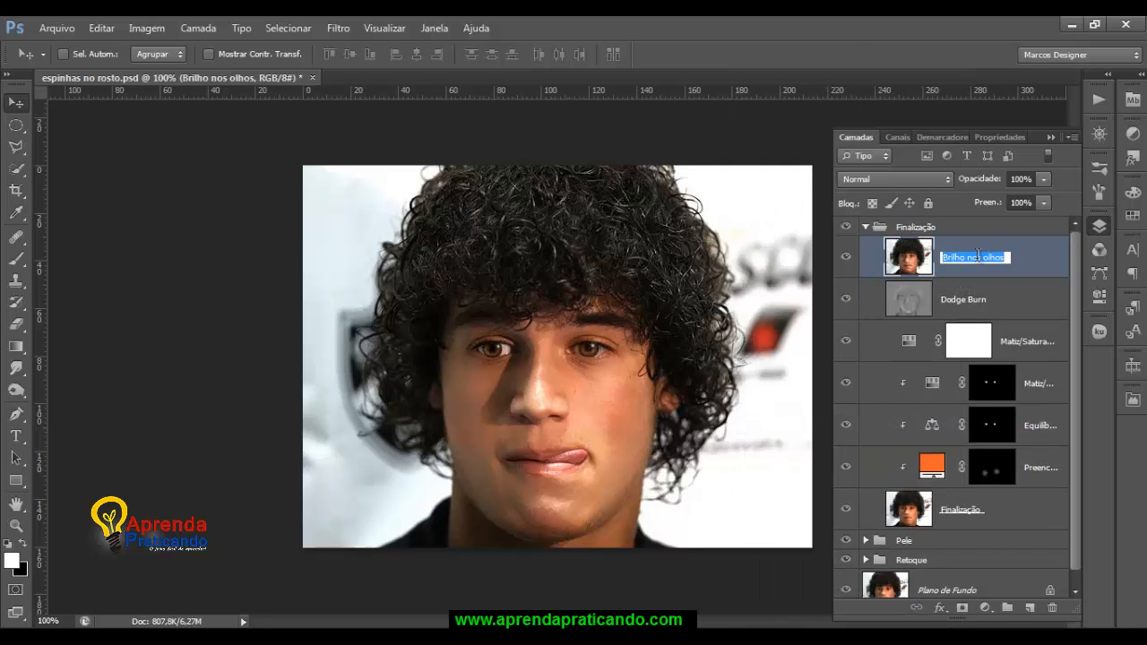
pyautogui.write('Final')
pyautogui.press('Return')
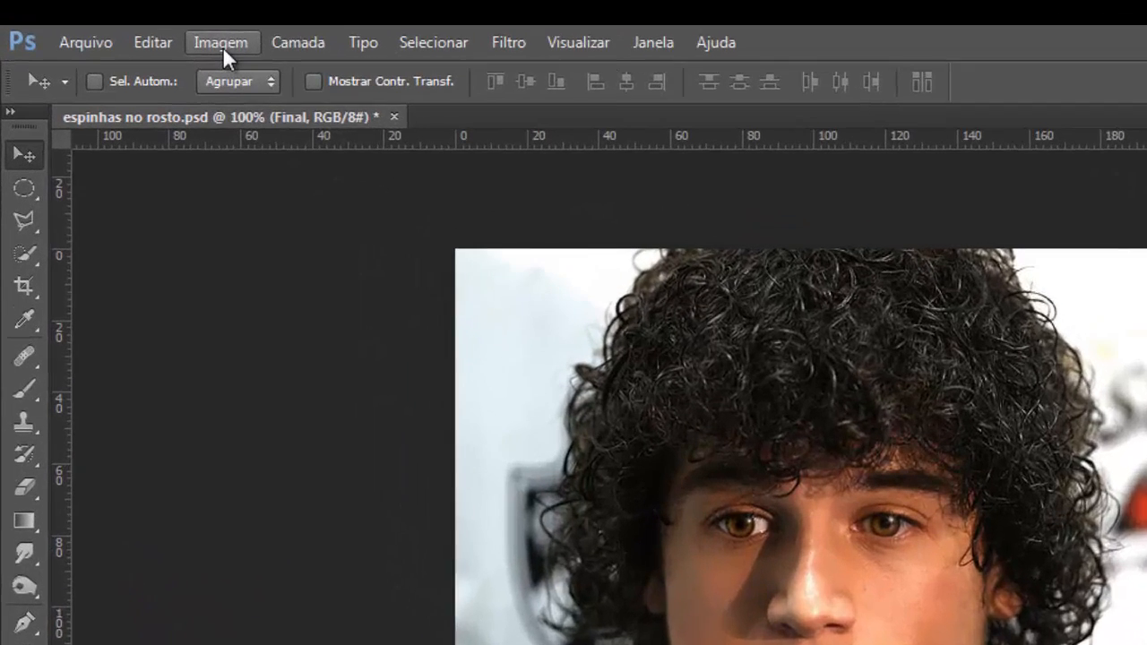
# Convert the document to Lab color mode without rasterizing the smart objects, accepting the loss of some adjustment layers.
pyautogui.click(222, 47)
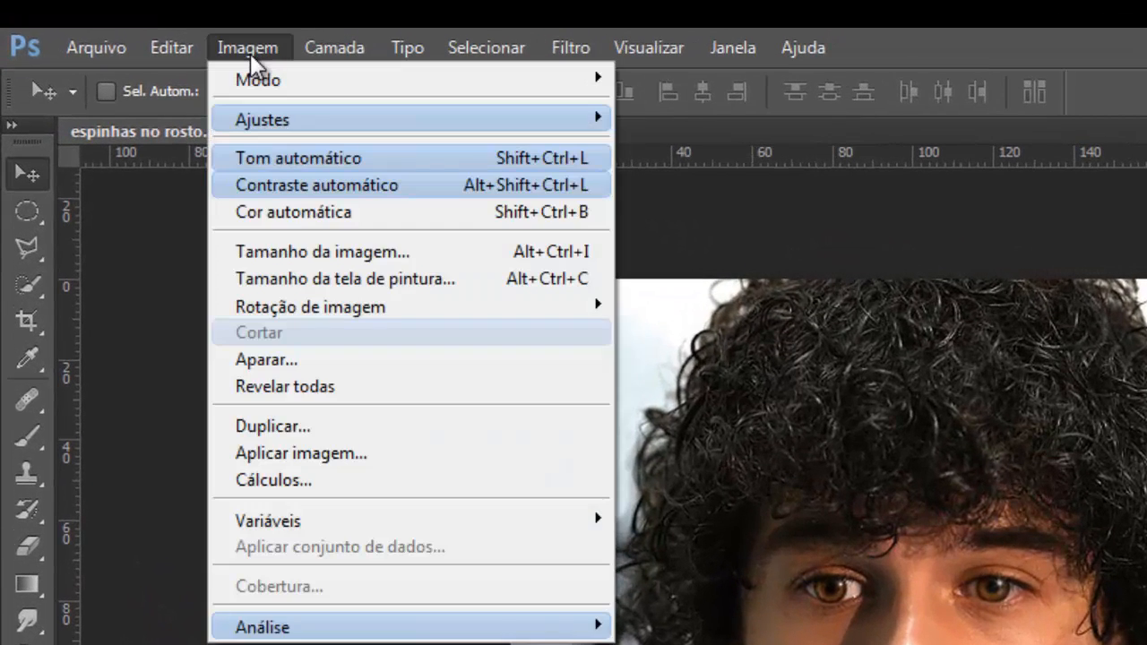
pyautogui.moveTo(378, 83)
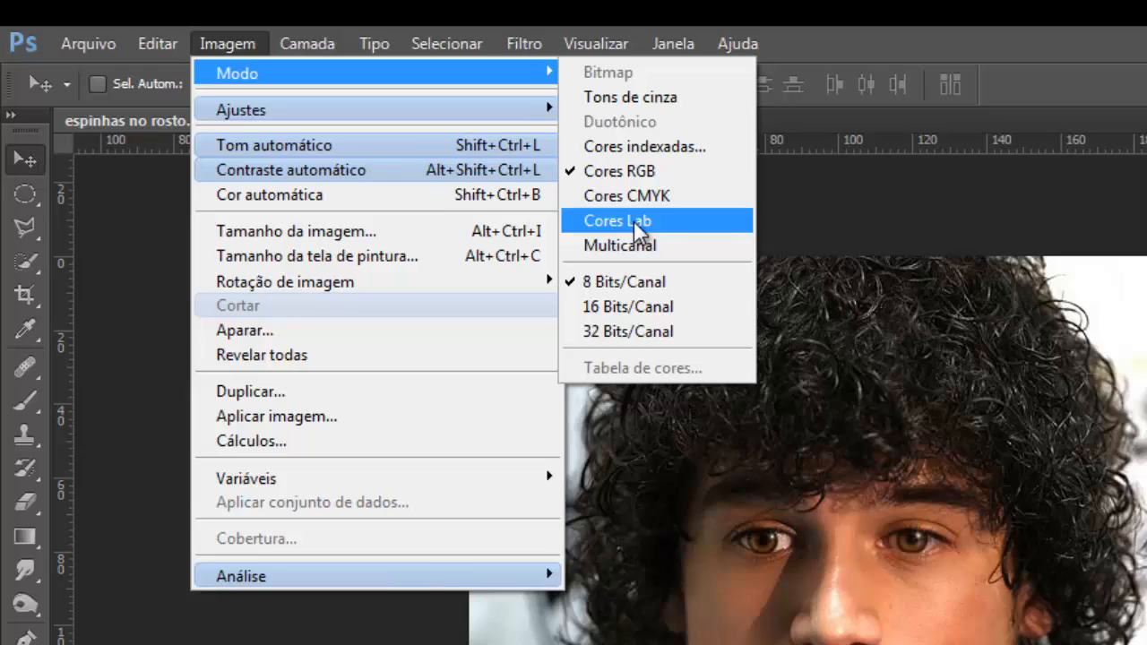
pyautogui.click(695, 250)
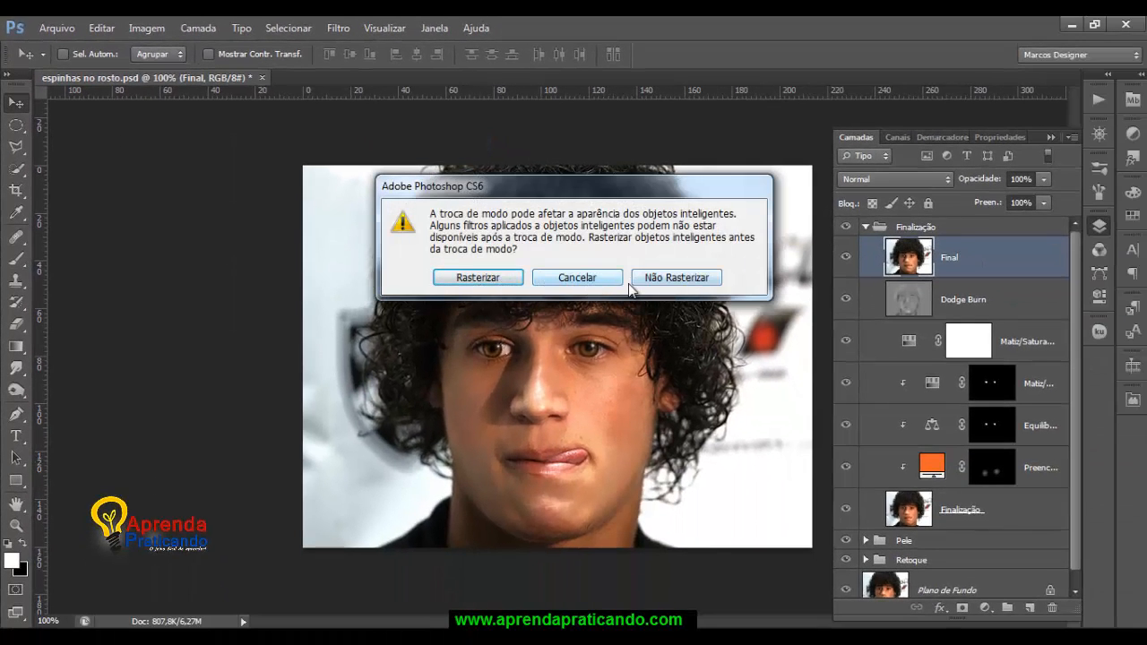
pyautogui.click(674, 278)
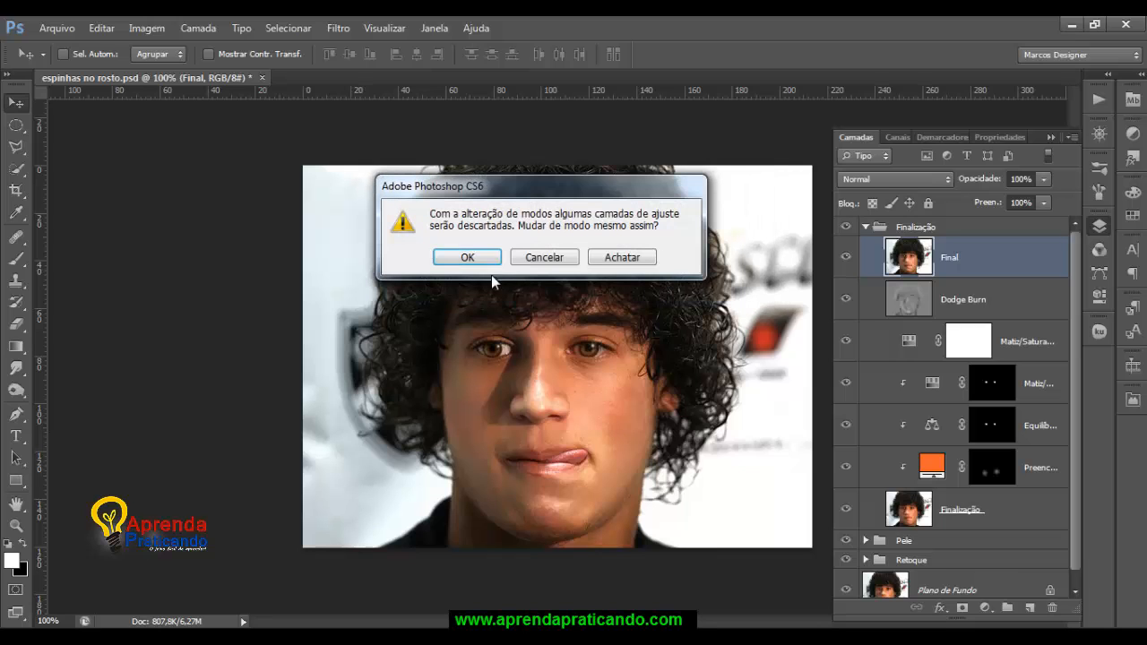
pyautogui.click(471, 257)
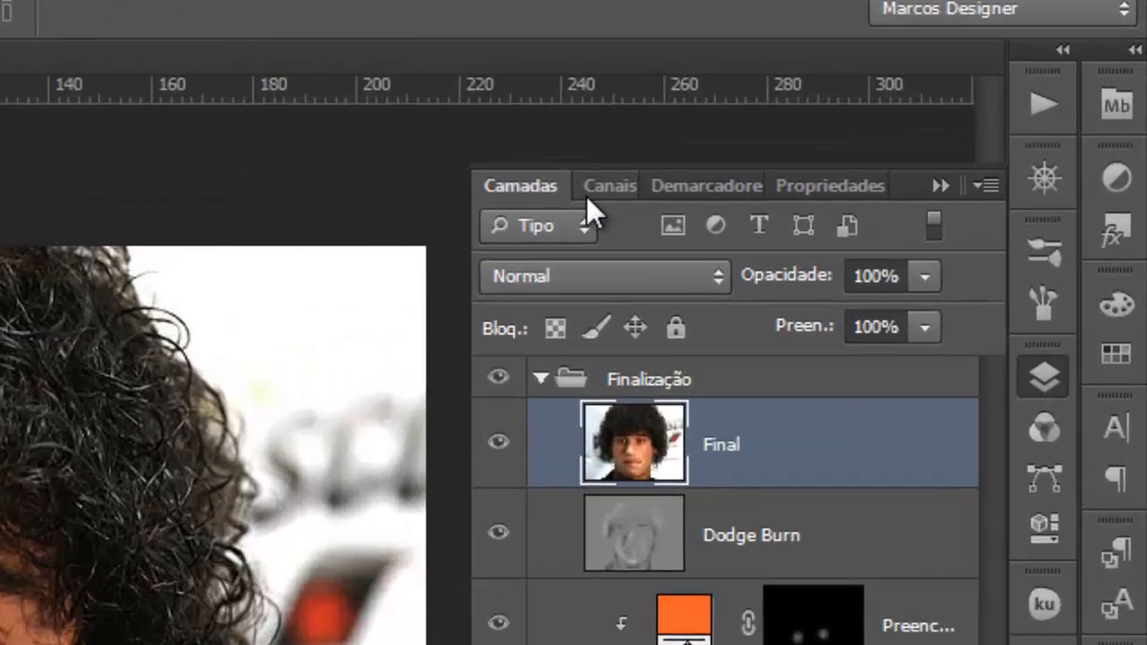
# Isolate the Luminosidade channel of the Final layer and activate the Subexposição (Dodge) tool.
pyautogui.click(604, 199)
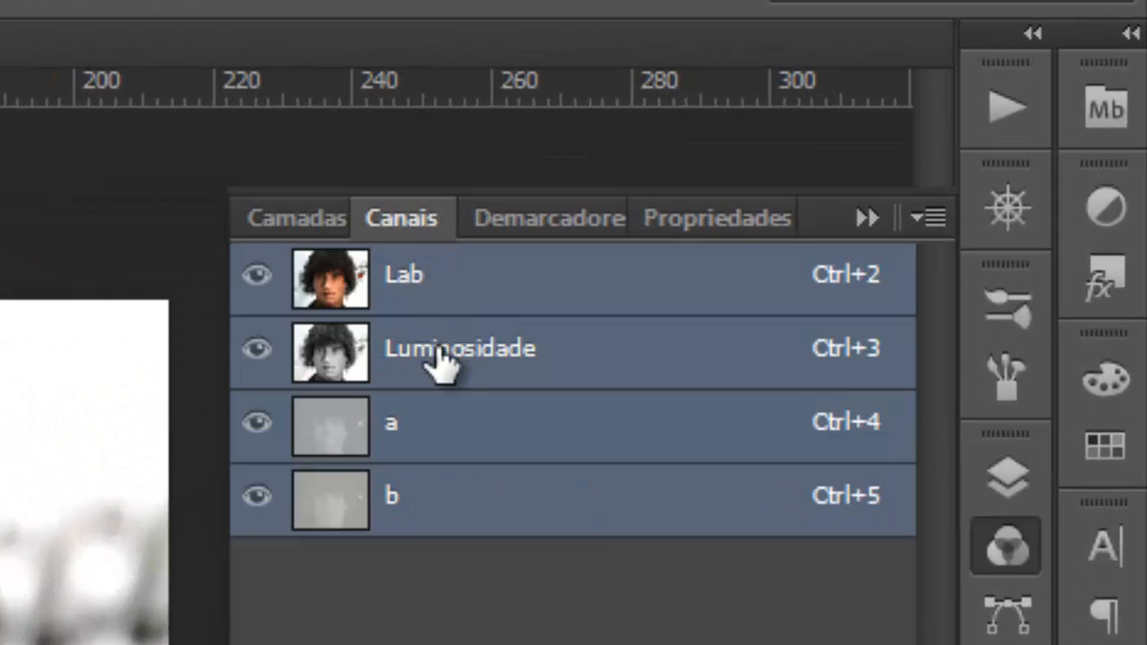
pyautogui.click(445, 359)
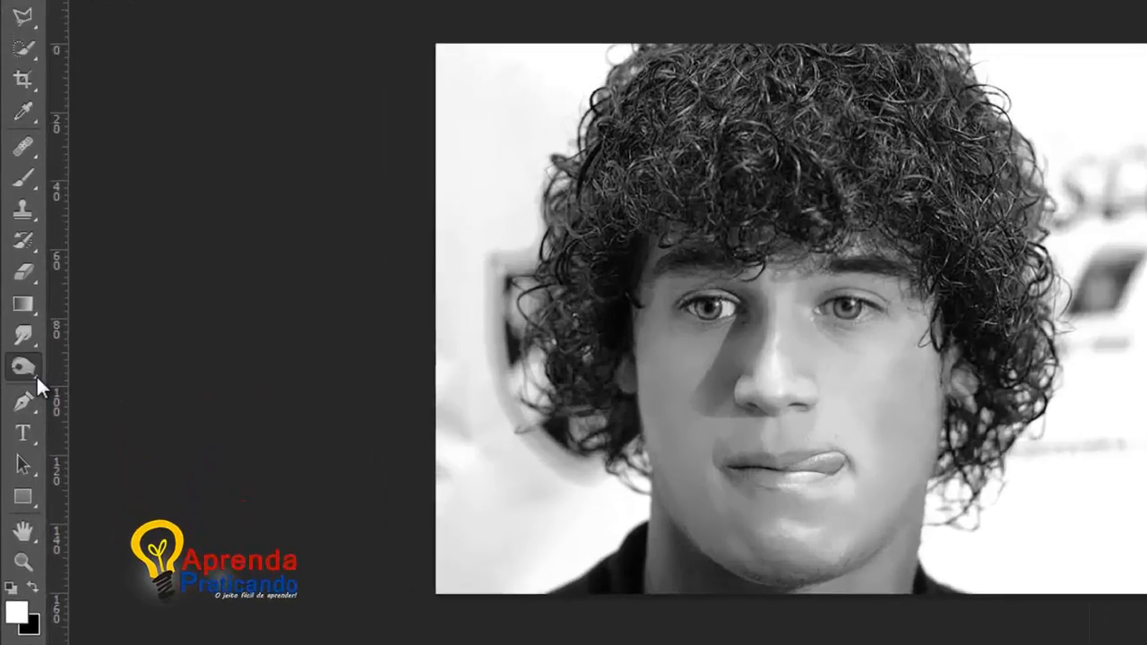
pyautogui.rightClick(22, 395)
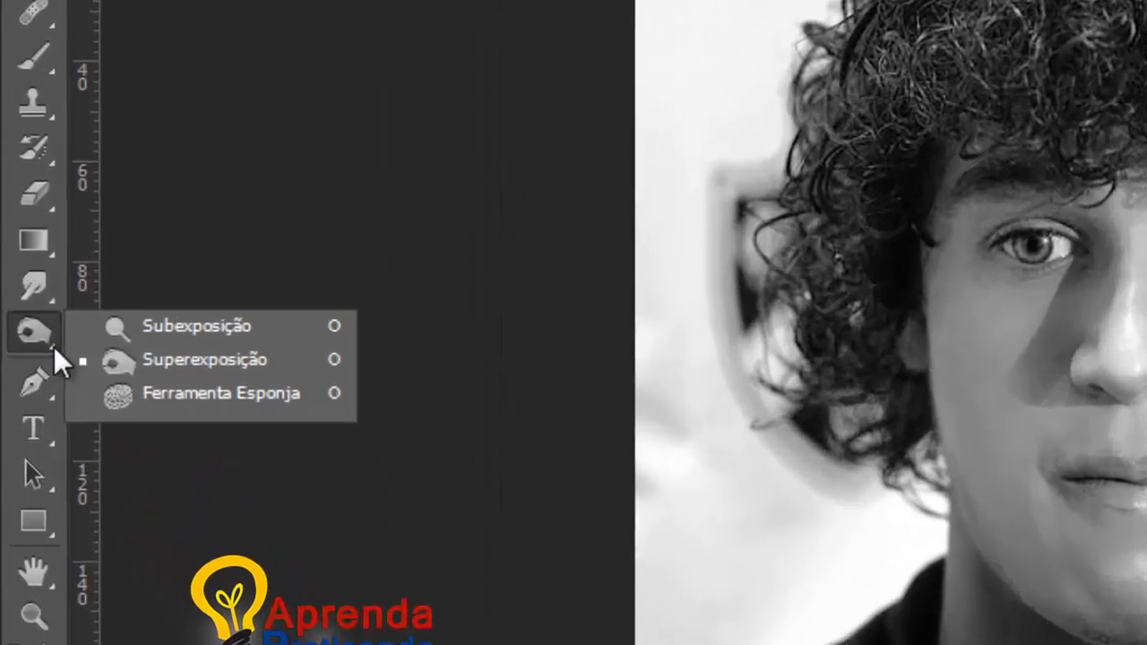
pyautogui.click(200, 317)
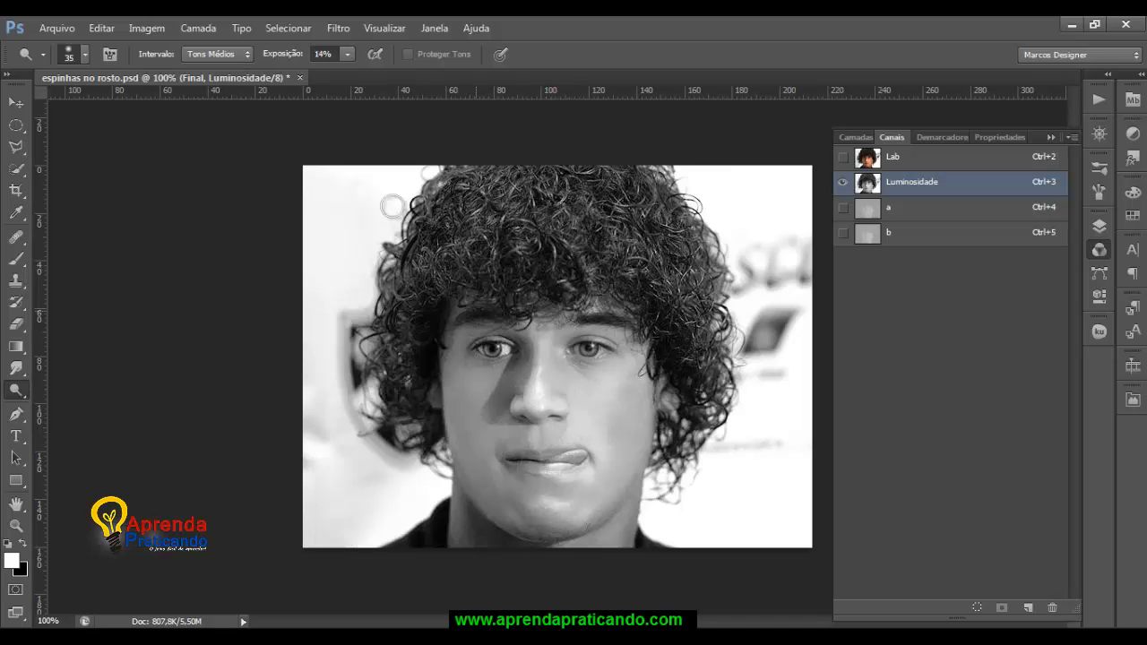
# Lighten the chin in the Luminosidade channel with a 125 px Subexposição brush at 14% exposure.
pyautogui.press(']')
pyautogui.press(']')
pyautogui.press(']')
pyautogui.press(']')
pyautogui.press(']')
pyautogui.press(']')
pyautogui.press(']')
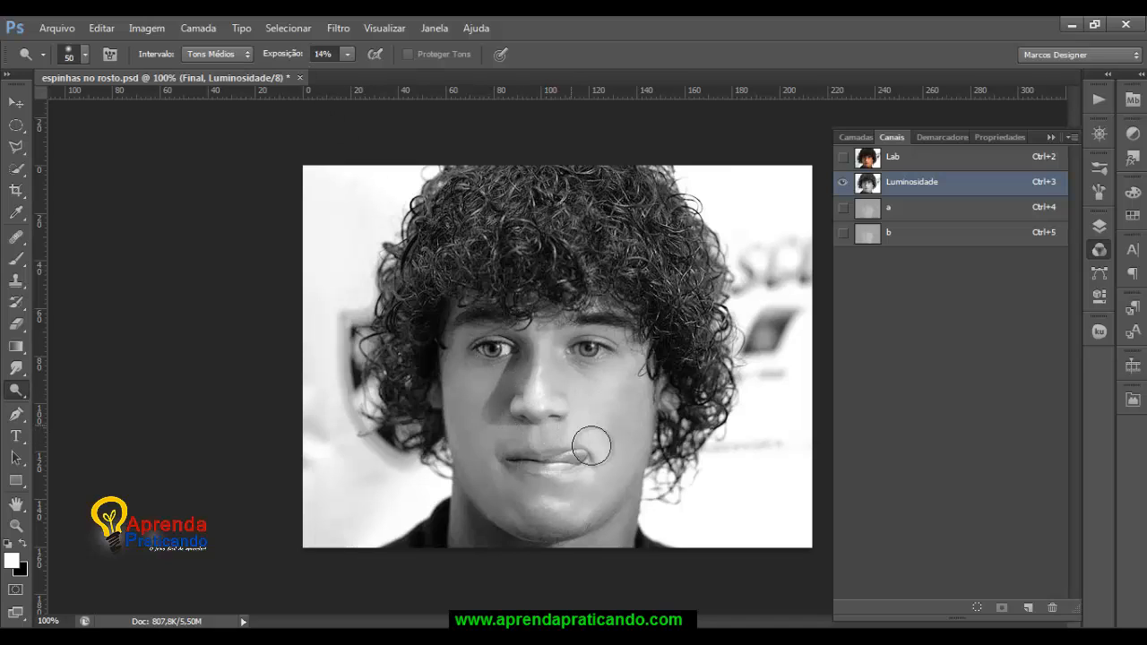
pyautogui.press(']')
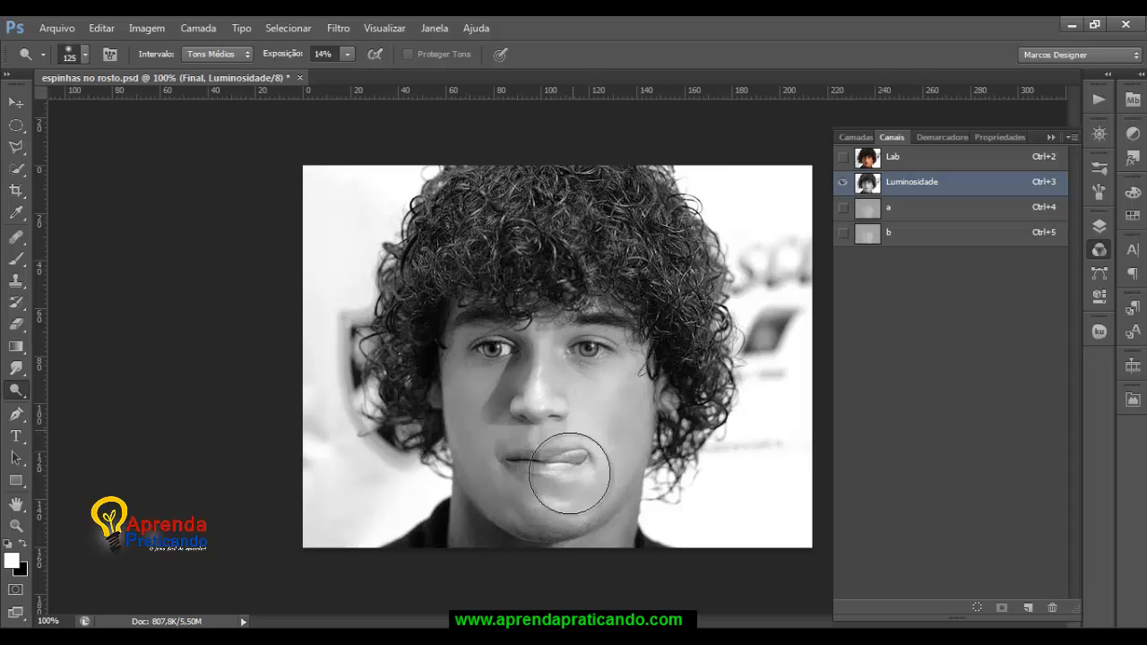
pyautogui.moveTo(559, 502); pyautogui.dragTo(555, 498)
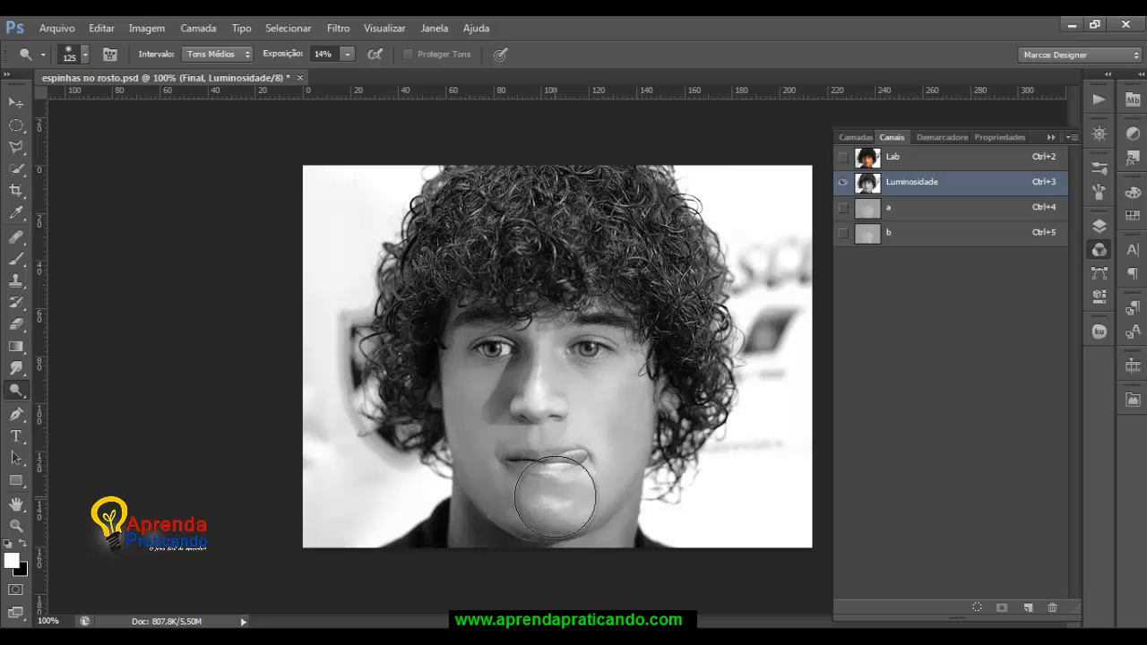
# Lighten the nose, eye area and chin highlights with Subexposição, using brush sizes between 80 and 50 px.
pyautogui.press('[')
pyautogui.press('[')
pyautogui.press('[')
pyautogui.press('[')
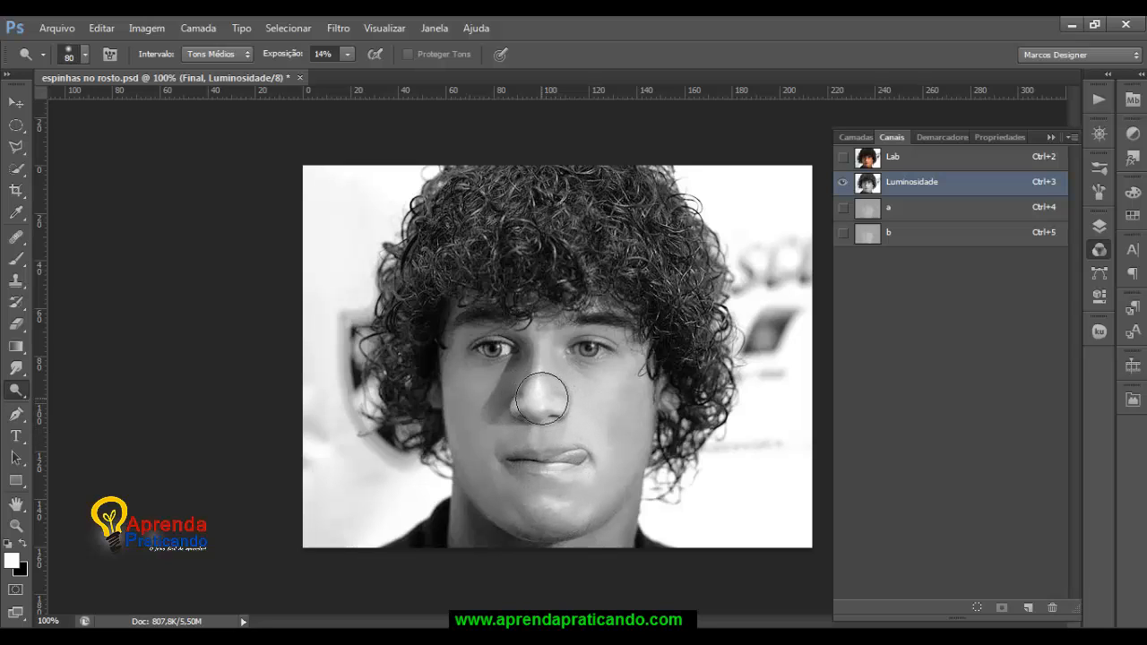
pyautogui.press('[')
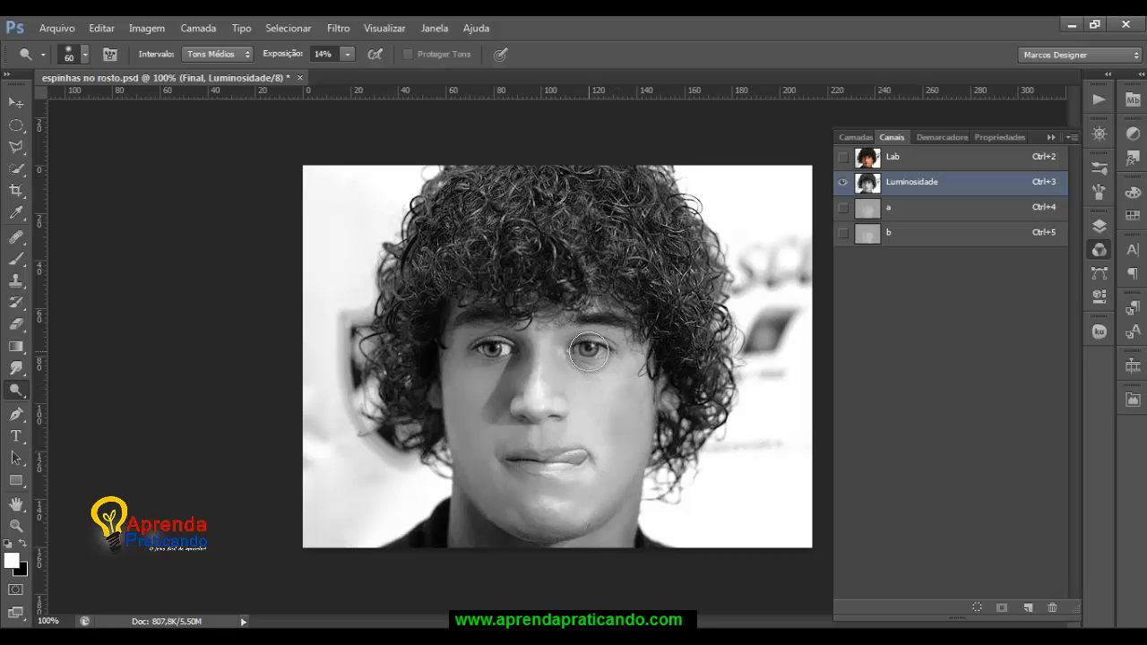
pyautogui.press(']')
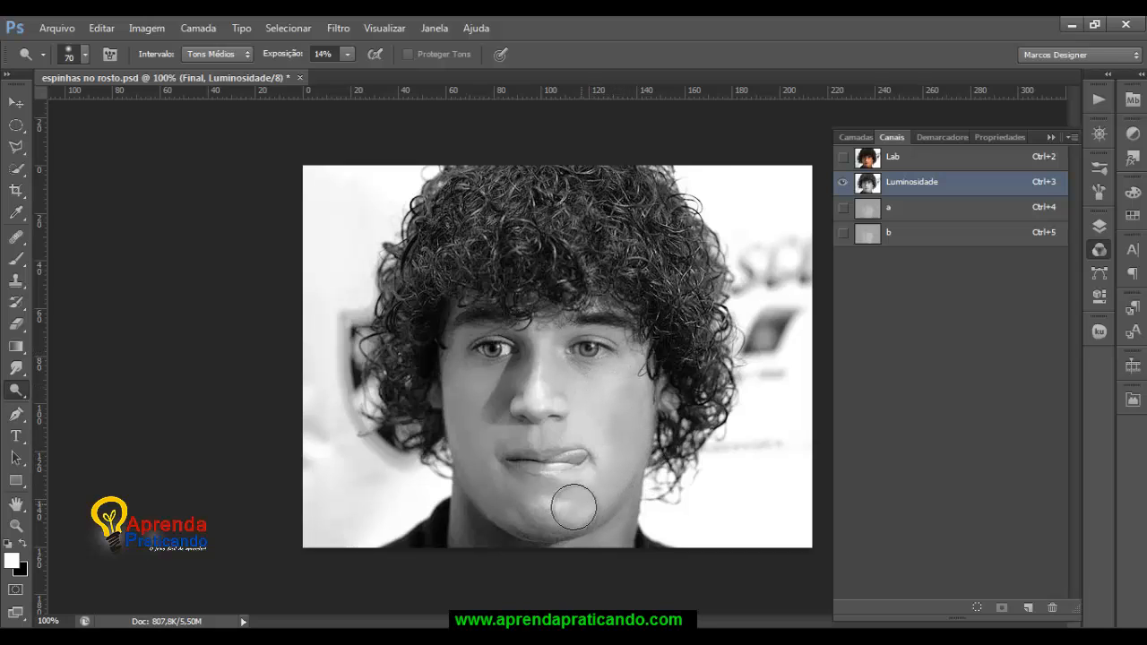
pyautogui.press('[')
pyautogui.press('[')
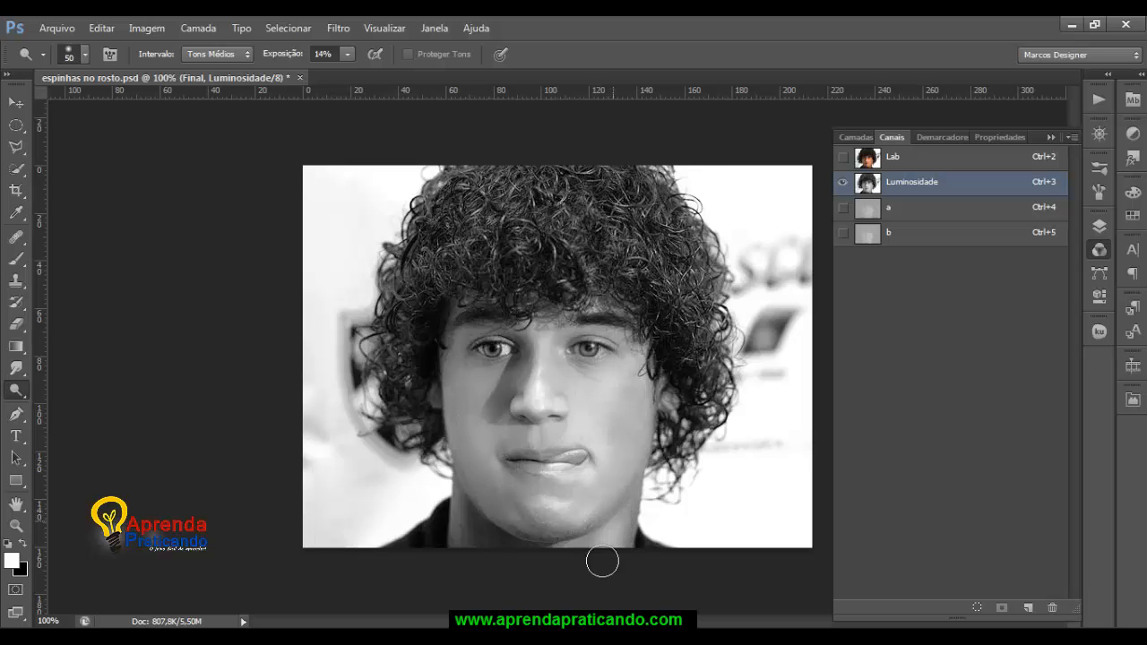
# Lighten the hair and the area around the inner eye with smaller Subexposição brushes, from 45 down to 25 px.
pyautogui.press('[')
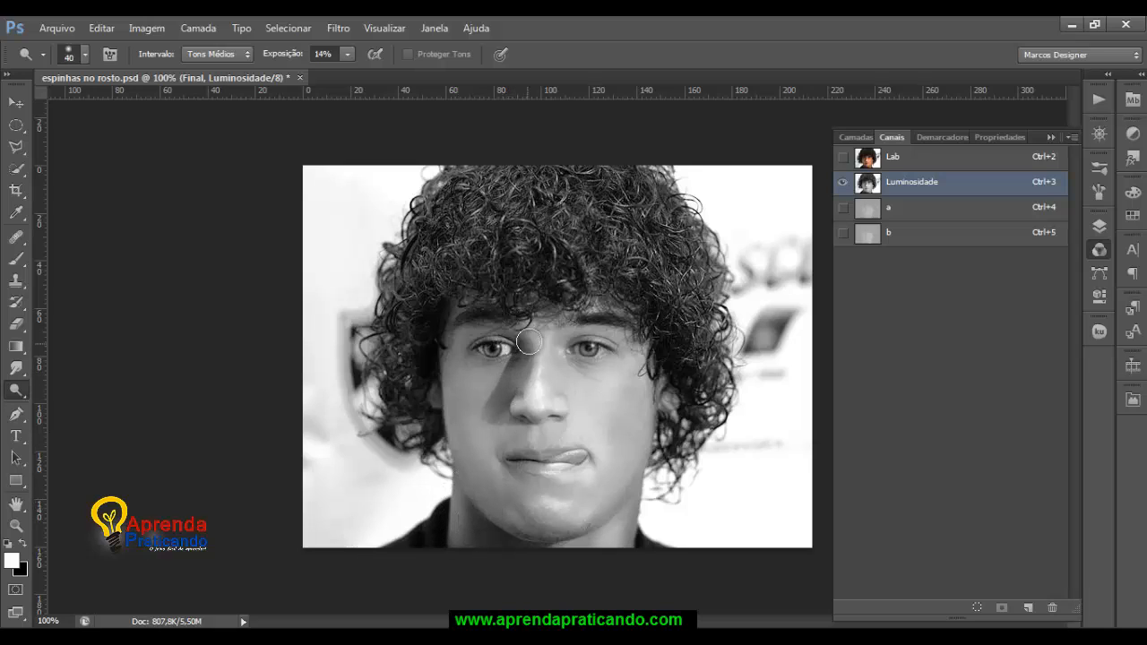
pyautogui.press('[')
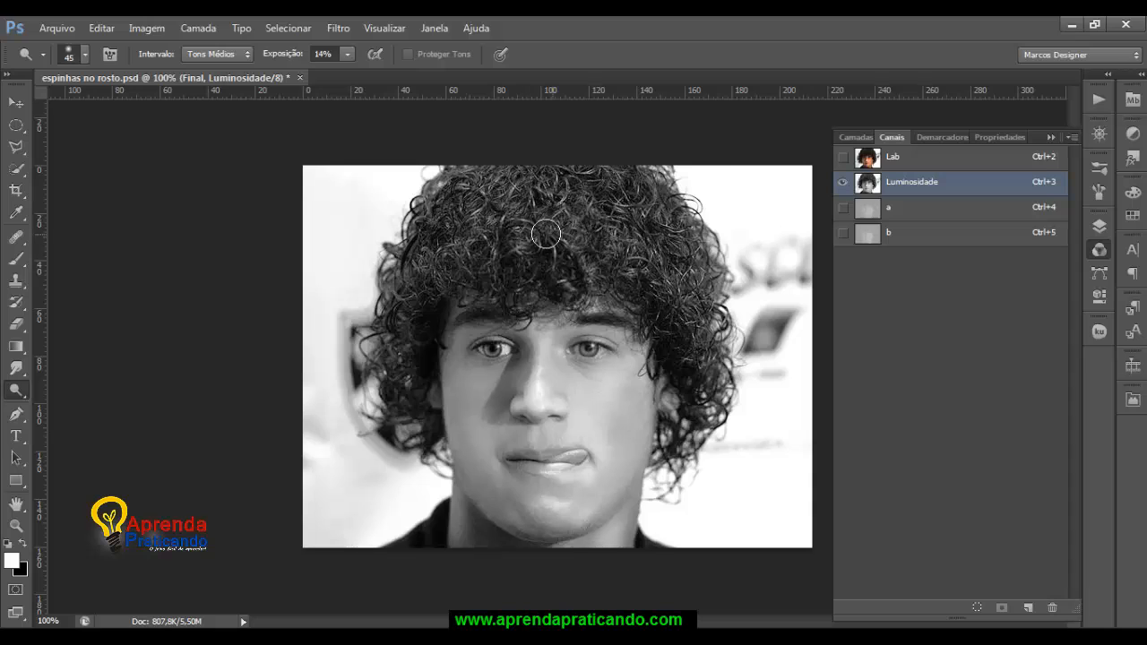
pyautogui.press(']')
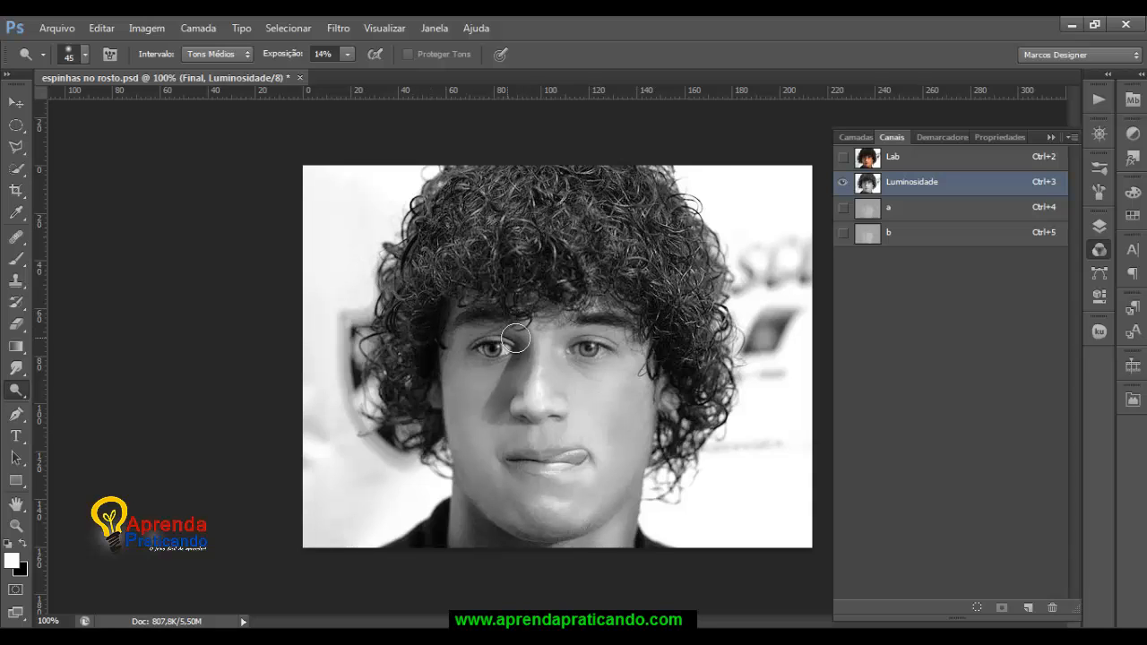
pyautogui.press('[')
pyautogui.press('[')
pyautogui.press('[')
pyautogui.press('[')
# Darken the eyebrows and jawline with Superexposição (Burn) at 14% exposure, using brushes of about 9 to 30 px, and restore the Lab composite view.
pyautogui.rightClick(25, 398)
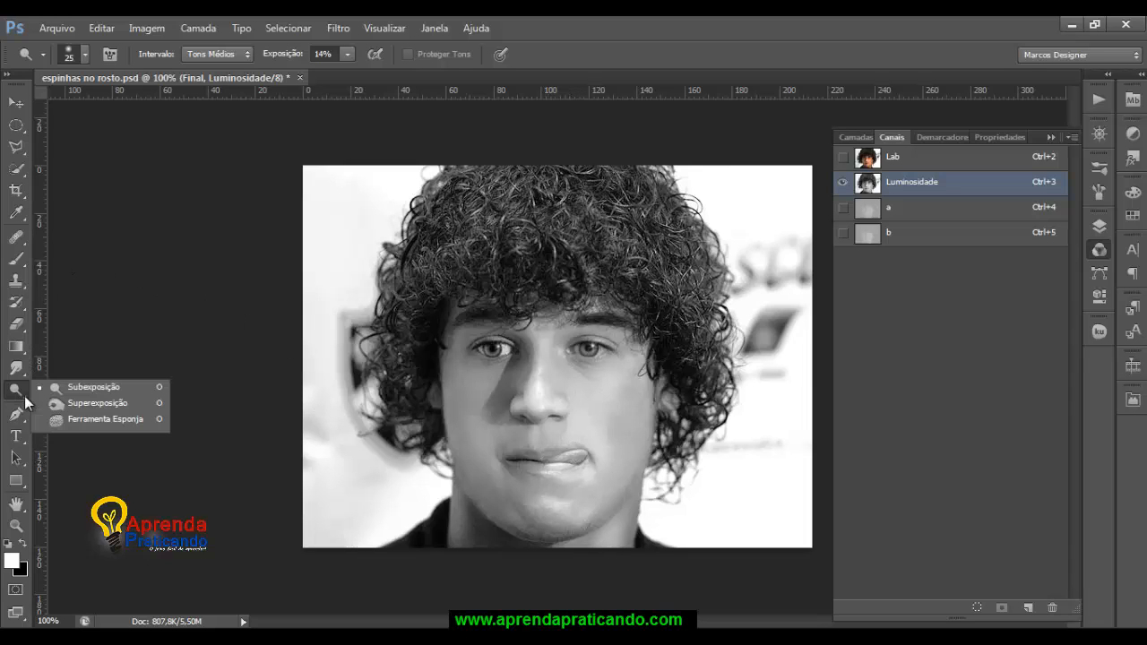
pyautogui.click(95, 403)
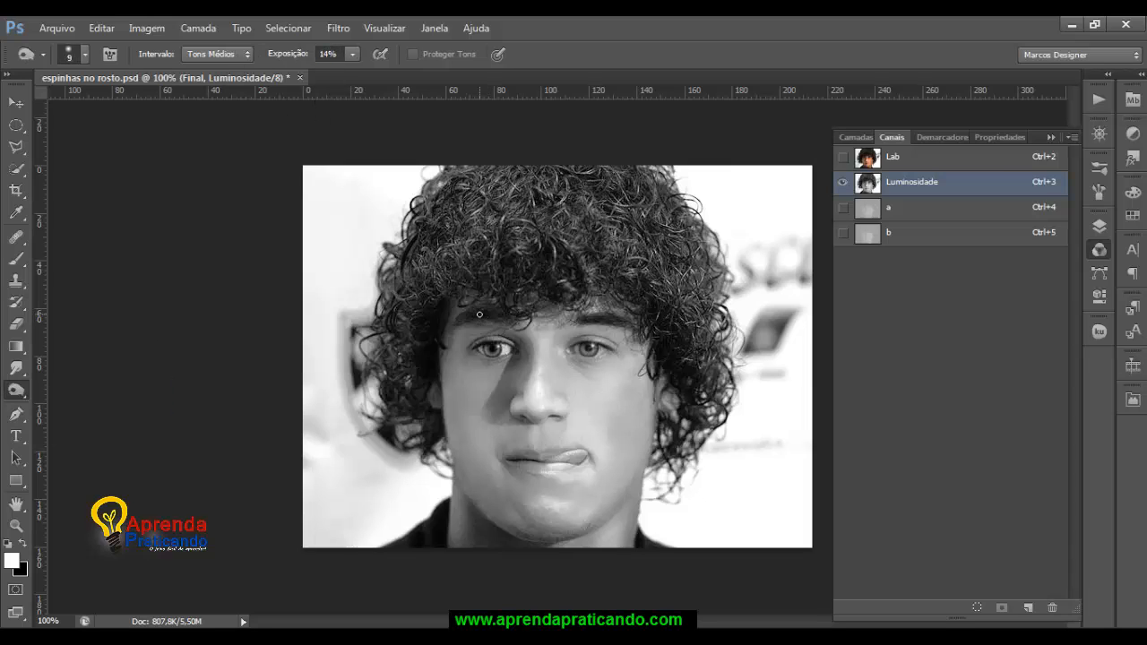
pyautogui.press(']')
pyautogui.press(']')
pyautogui.press('[')
pyautogui.press('[')
pyautogui.press(']')
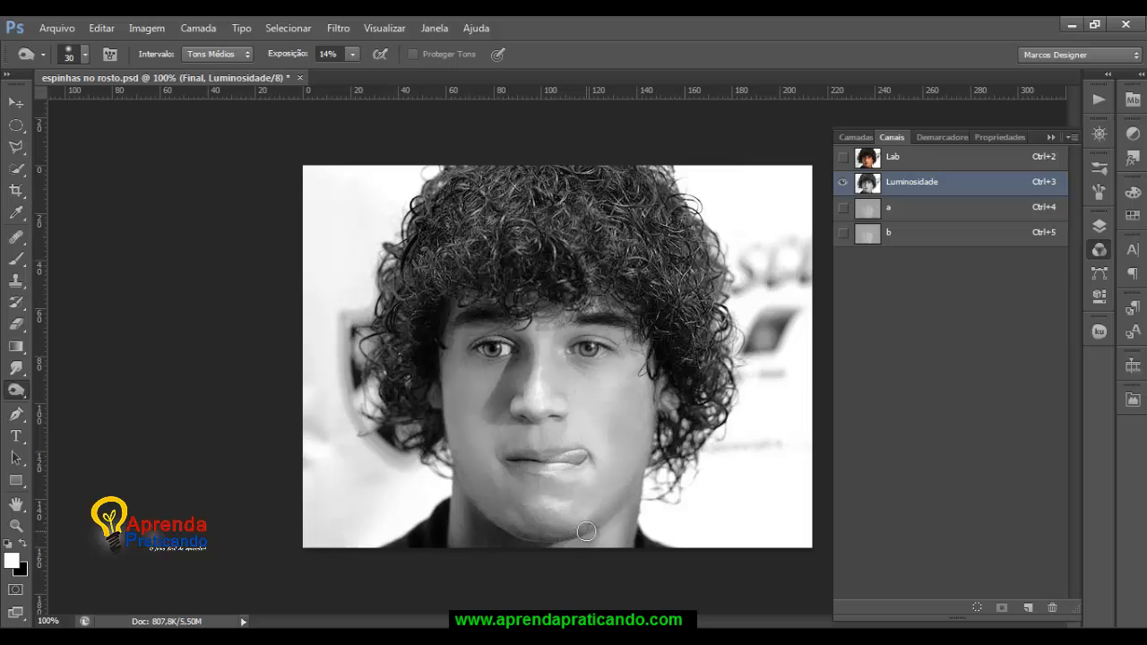
pyautogui.press('[')
pyautogui.press('[')
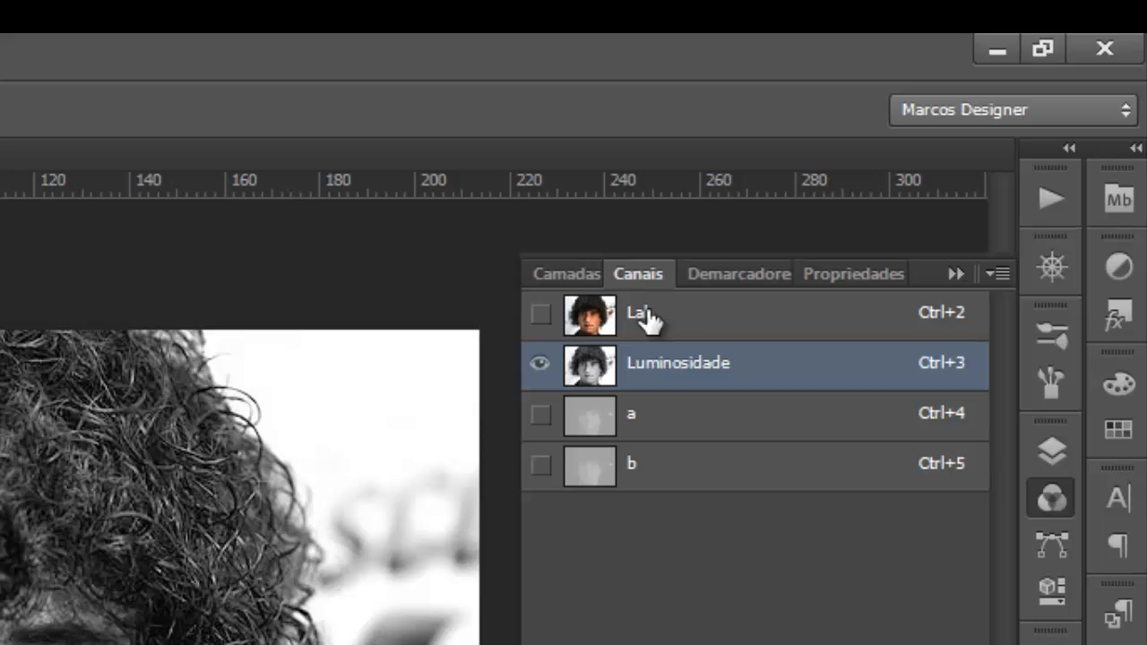
pyautogui.click(647, 316)
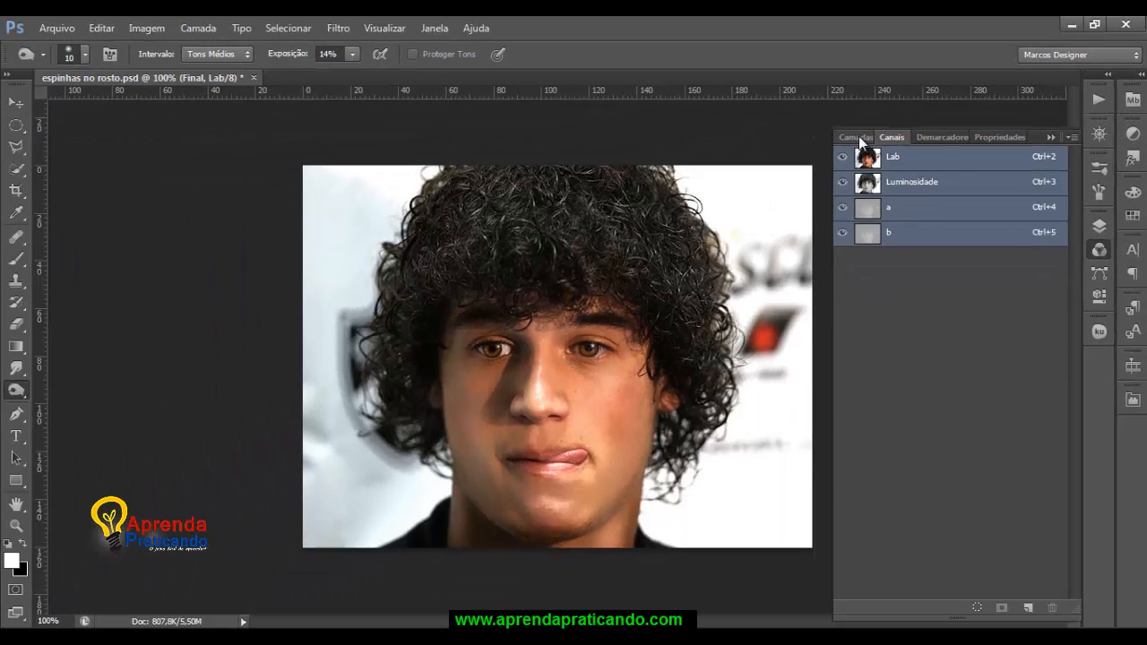
# Collapse the Finalização group and hide the Finalização, Pele and Retoque groups to examine the original portrait at 120% zoom.
pyautogui.click(859, 136)
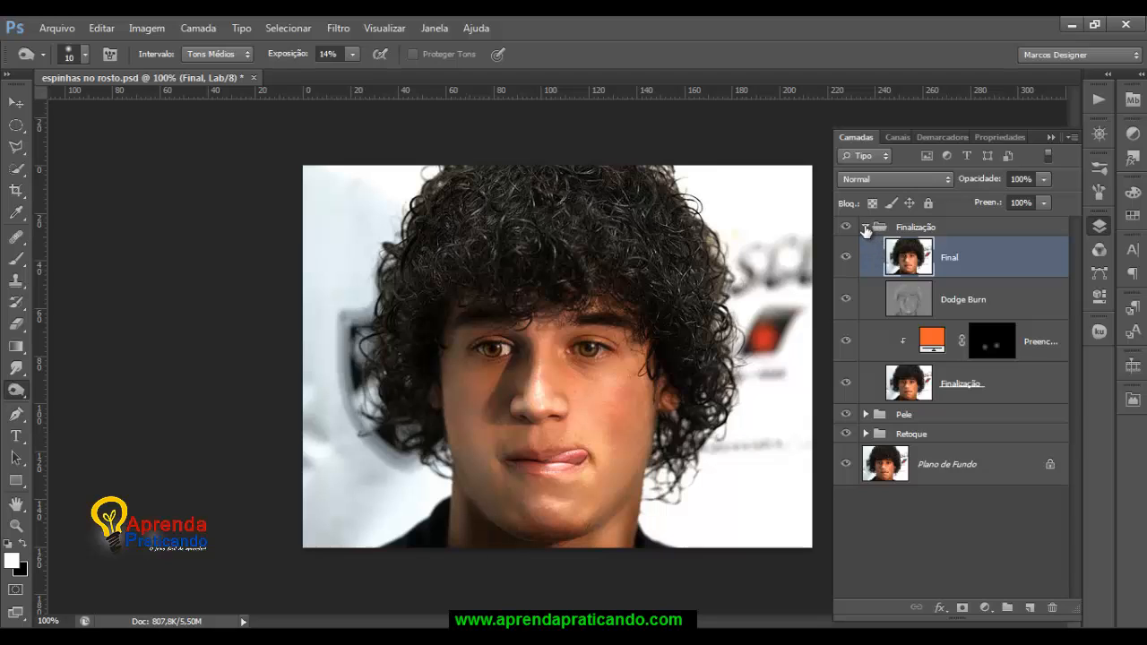
pyautogui.click(866, 229)
pyautogui.click(846, 245)
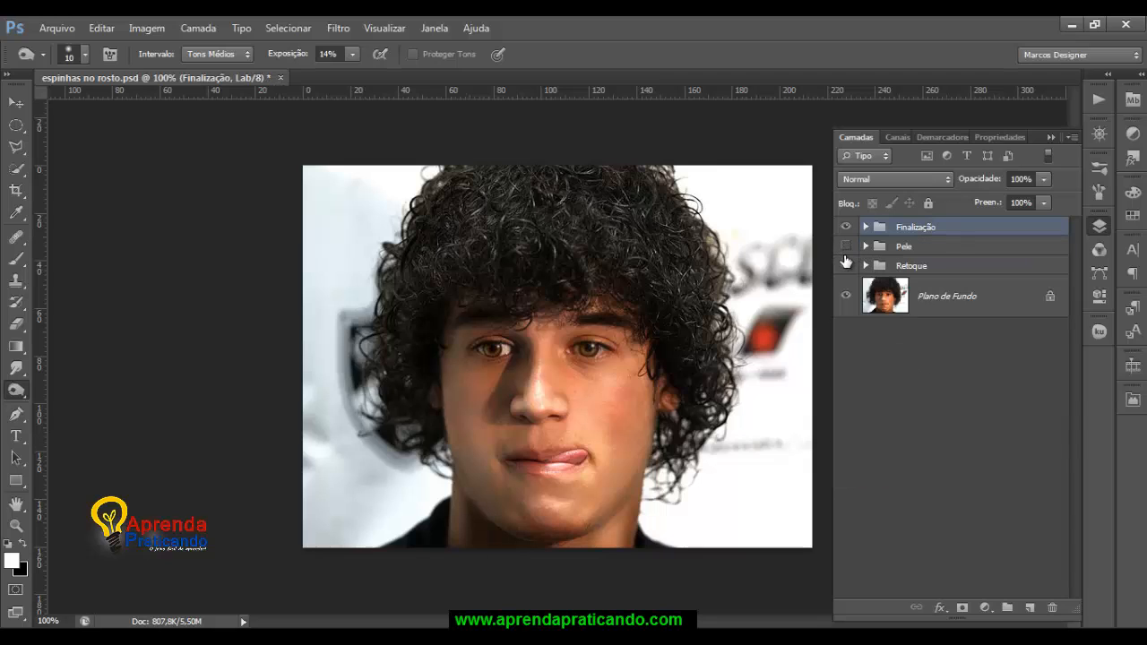
pyautogui.click(845, 265)
pyautogui.click(845, 227)
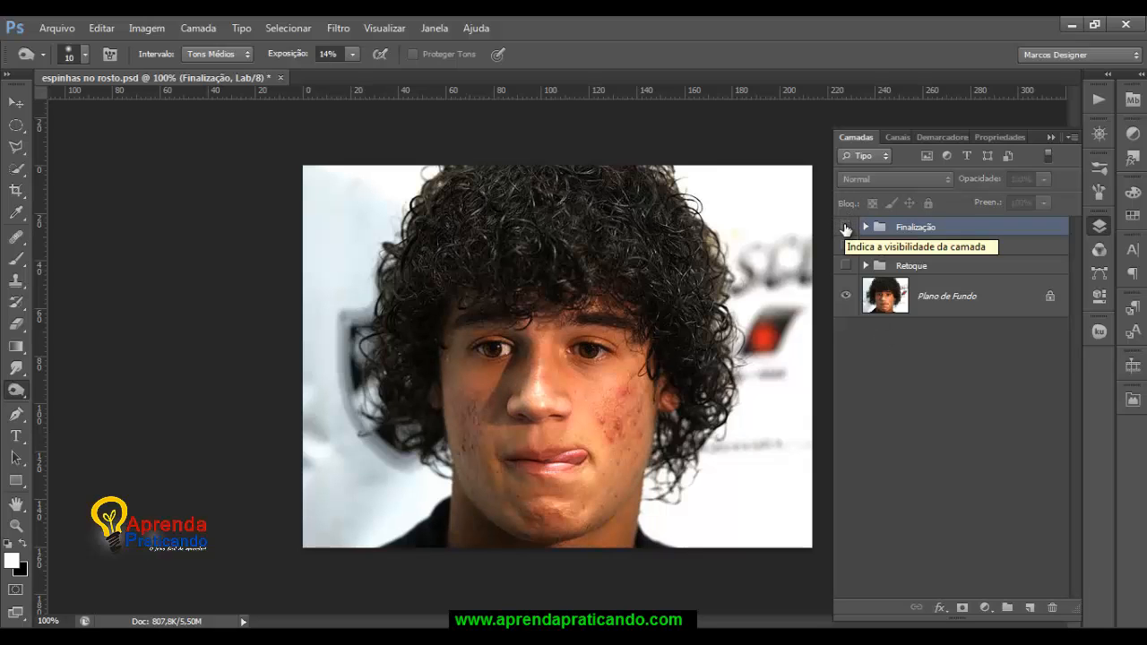
pyautogui.click(49, 622)
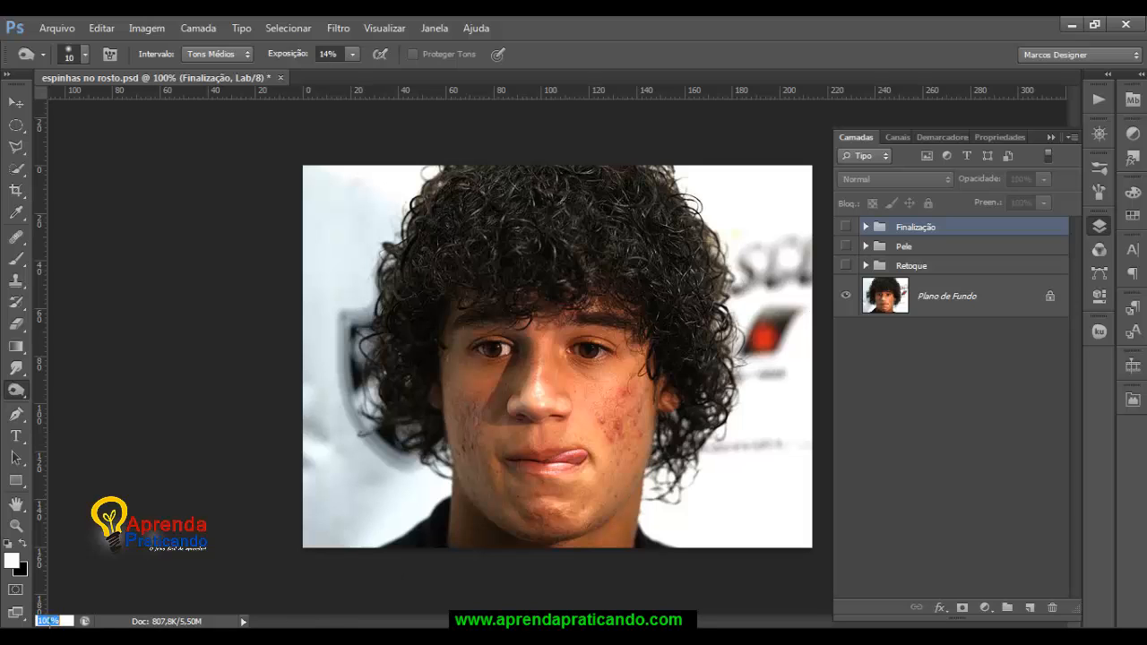
pyautogui.write('120')
pyautogui.press('Return')
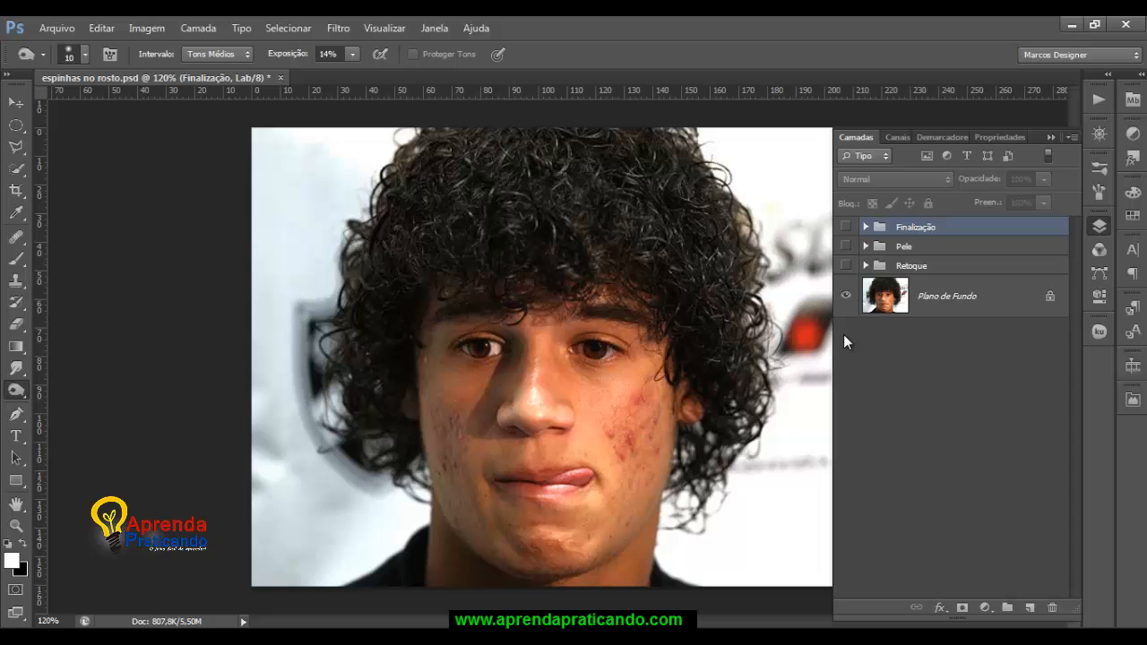
# Show the Retoque, Pele and Finalização groups one by one to review each retouching stage, and switch to the Move tool.
pyautogui.click(846, 266)
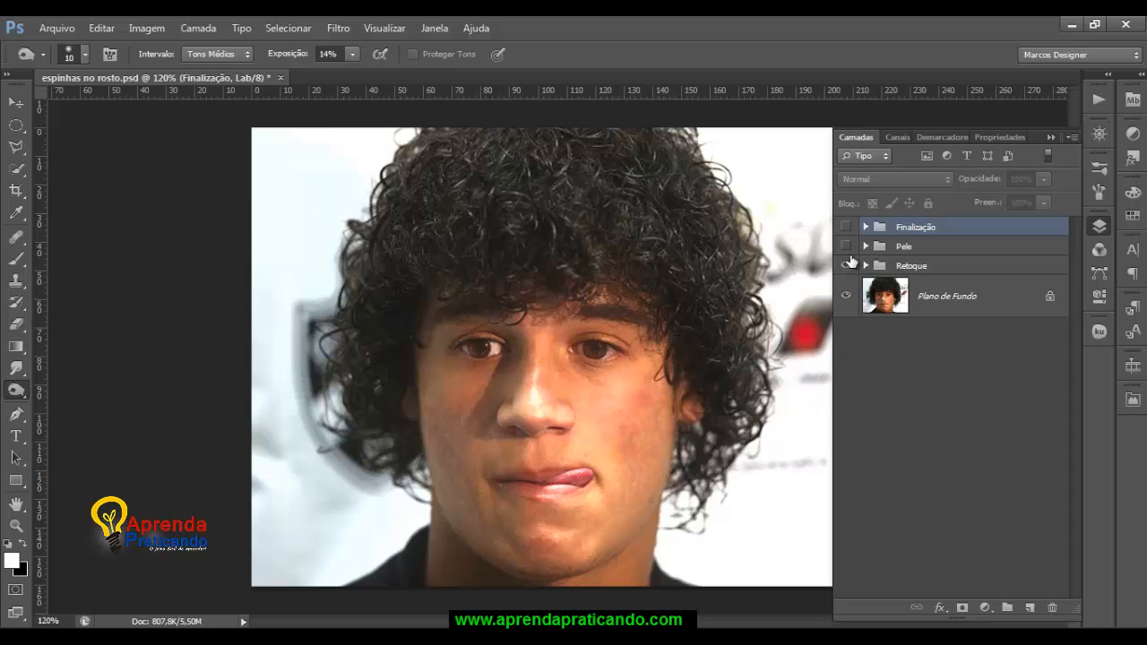
pyautogui.click(846, 246)
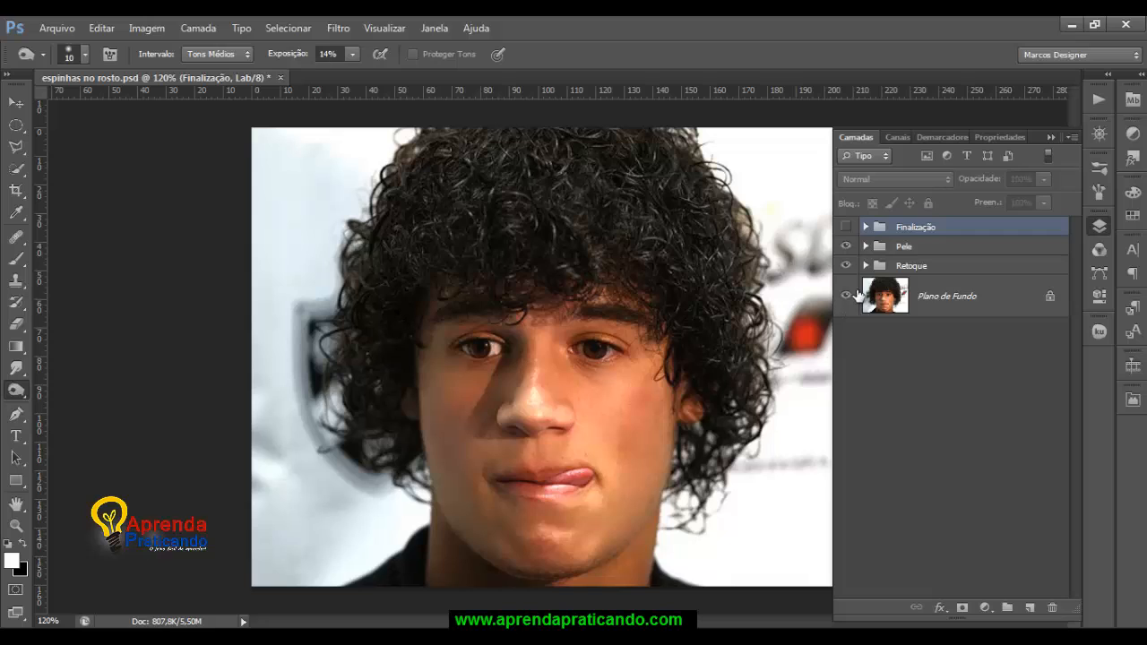
pyautogui.click(848, 227)
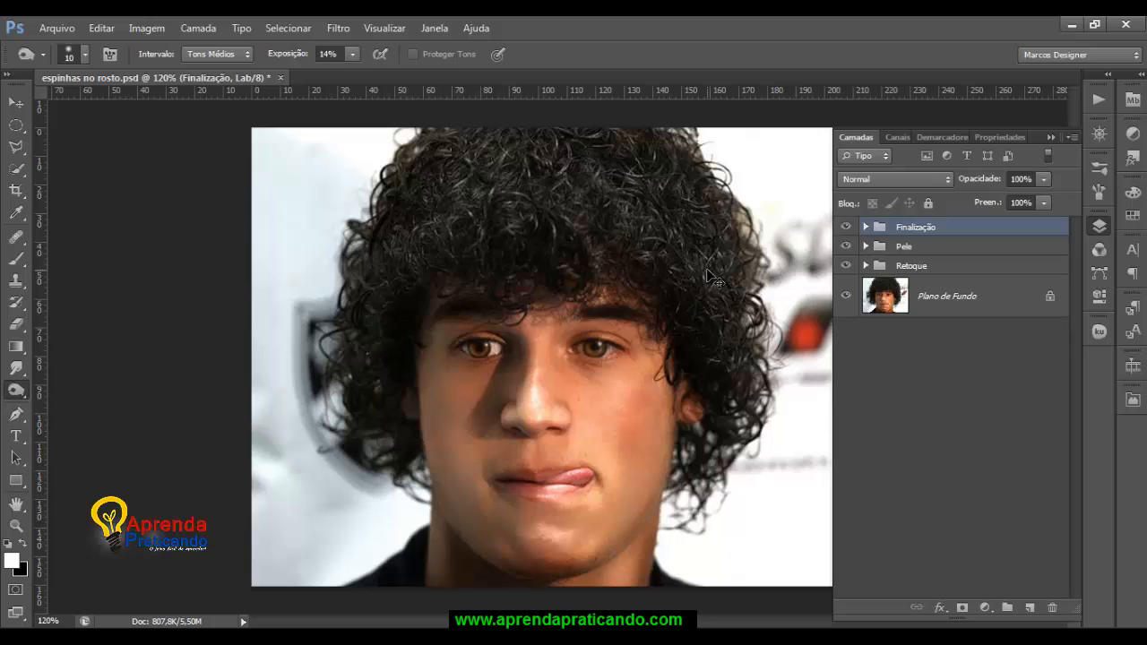
pyautogui.hotkey('ctrl', '-')
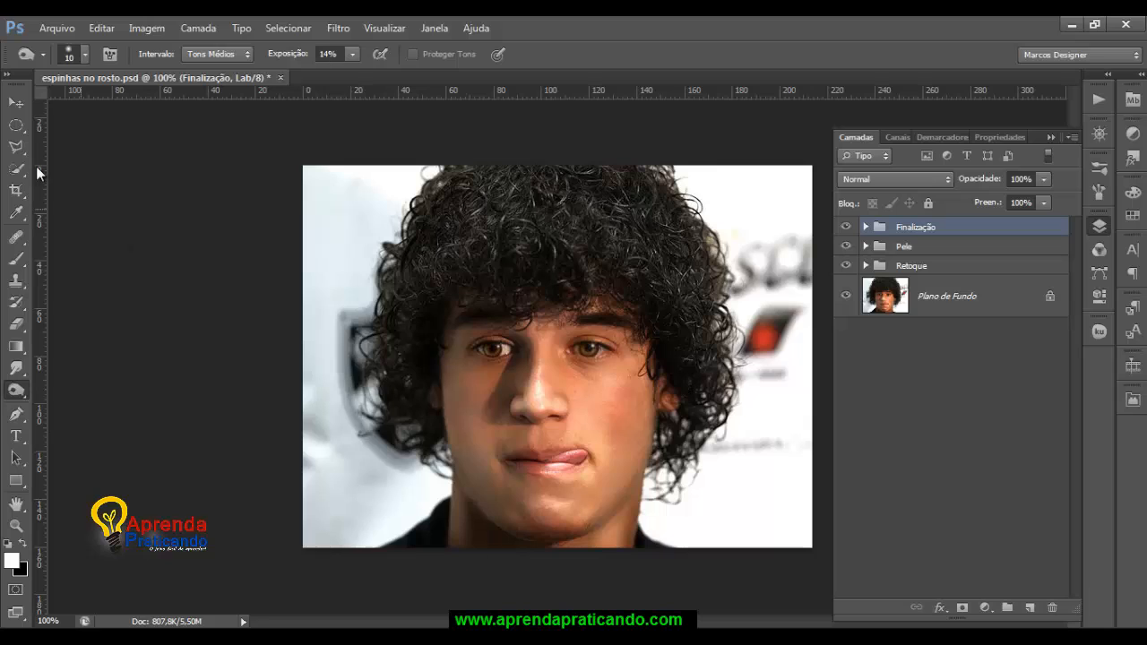
pyautogui.click(16, 104)
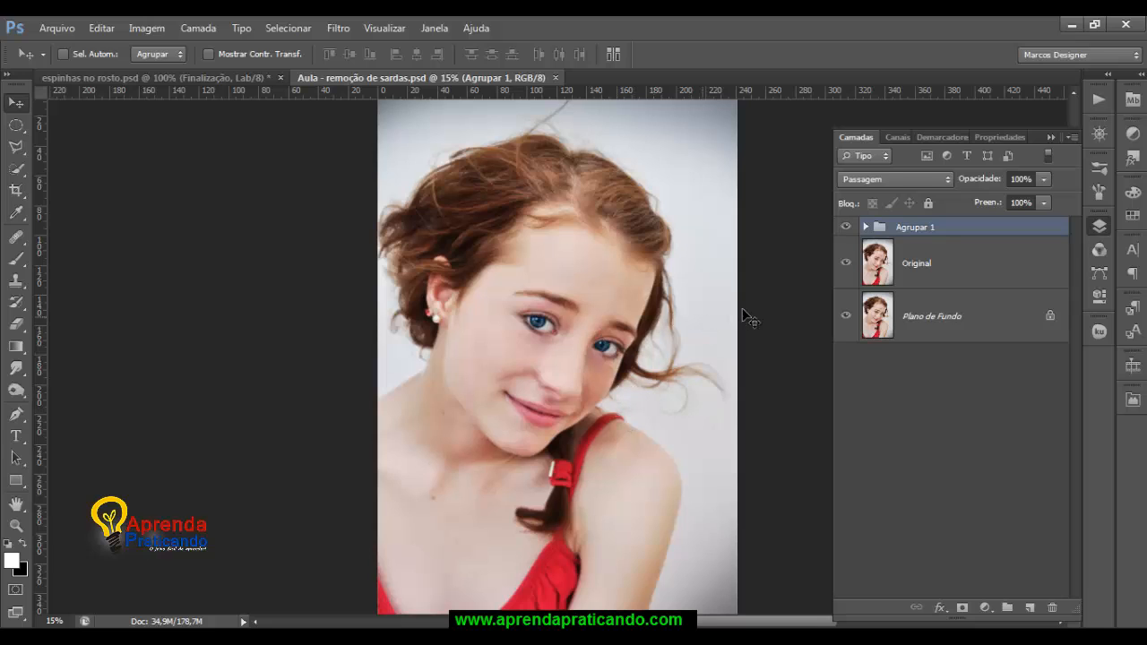
# In Aula - remoção de sardas.psd, toggle Agrupar 1 at 18% zoom to compare the freckle retouch, and return to espinhas no rosto.psd.
pyautogui.click(847, 264)
pyautogui.click(847, 262)
pyautogui.click(845, 227)
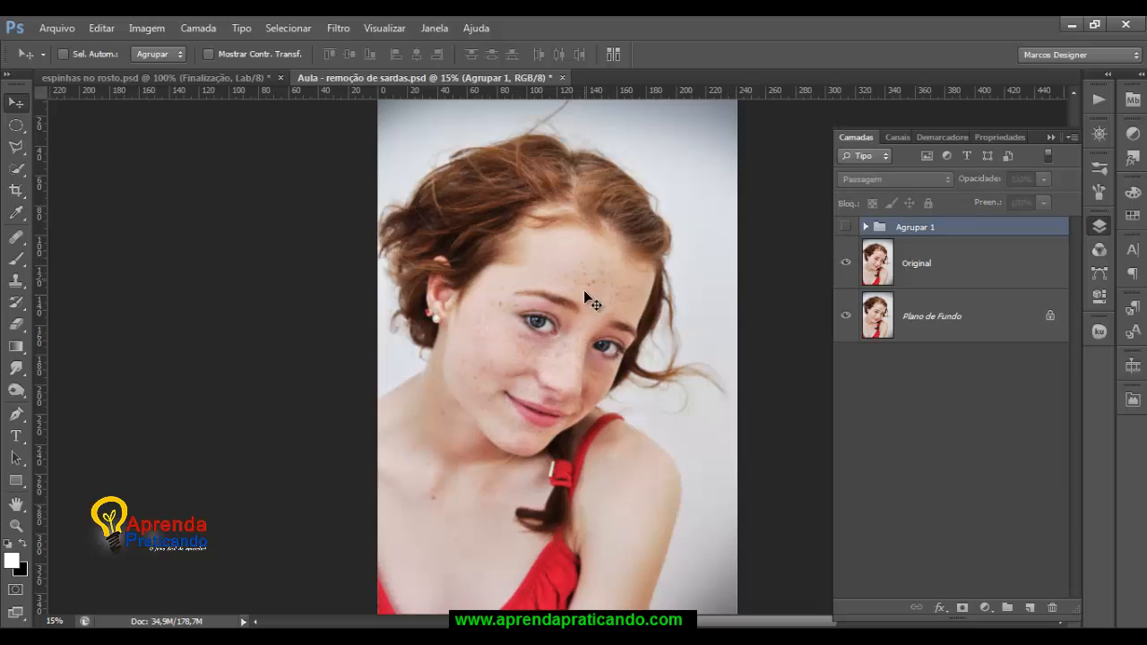
pyautogui.click(48, 622)
pyautogui.write('18')
pyautogui.press('Return')
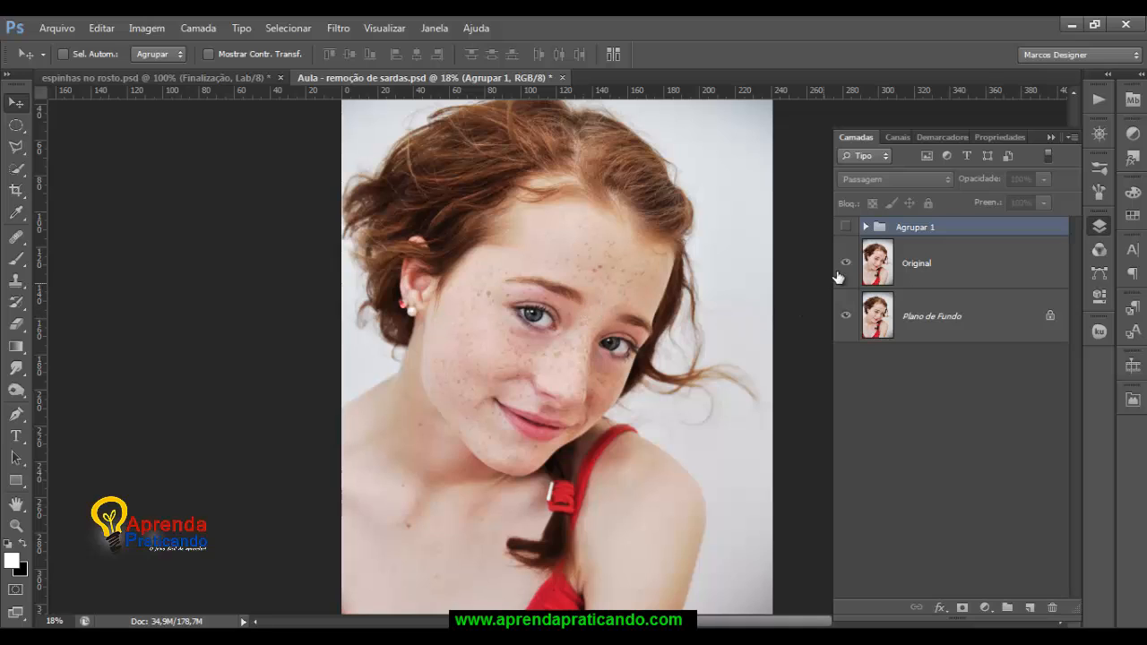
pyautogui.click(845, 227)
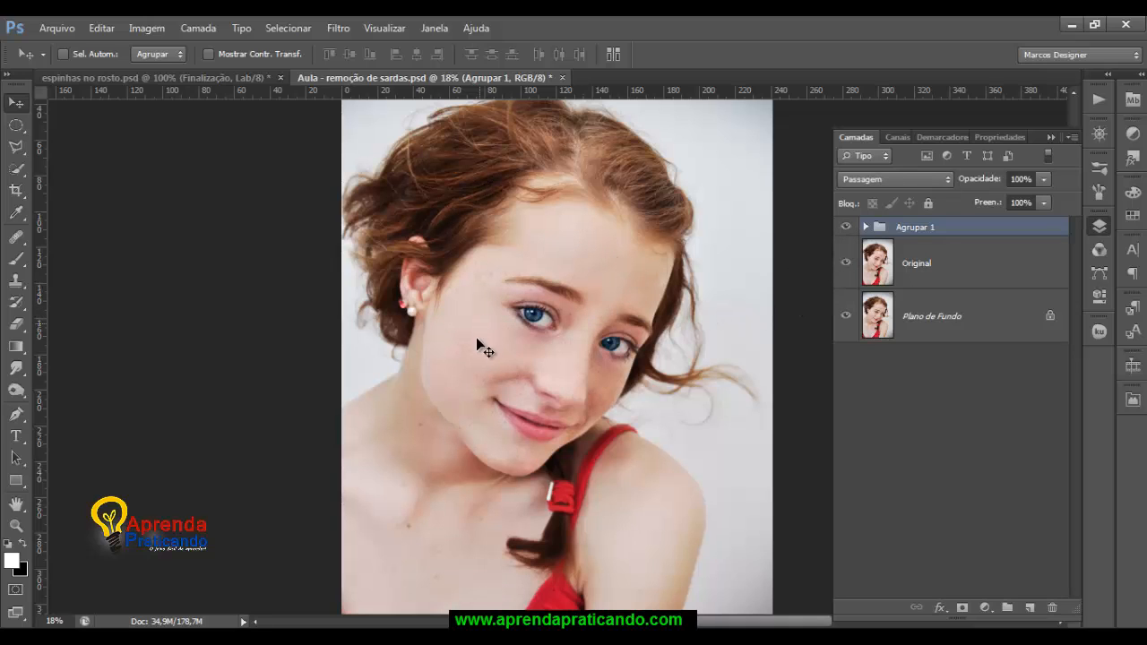
pyautogui.click(225, 84)
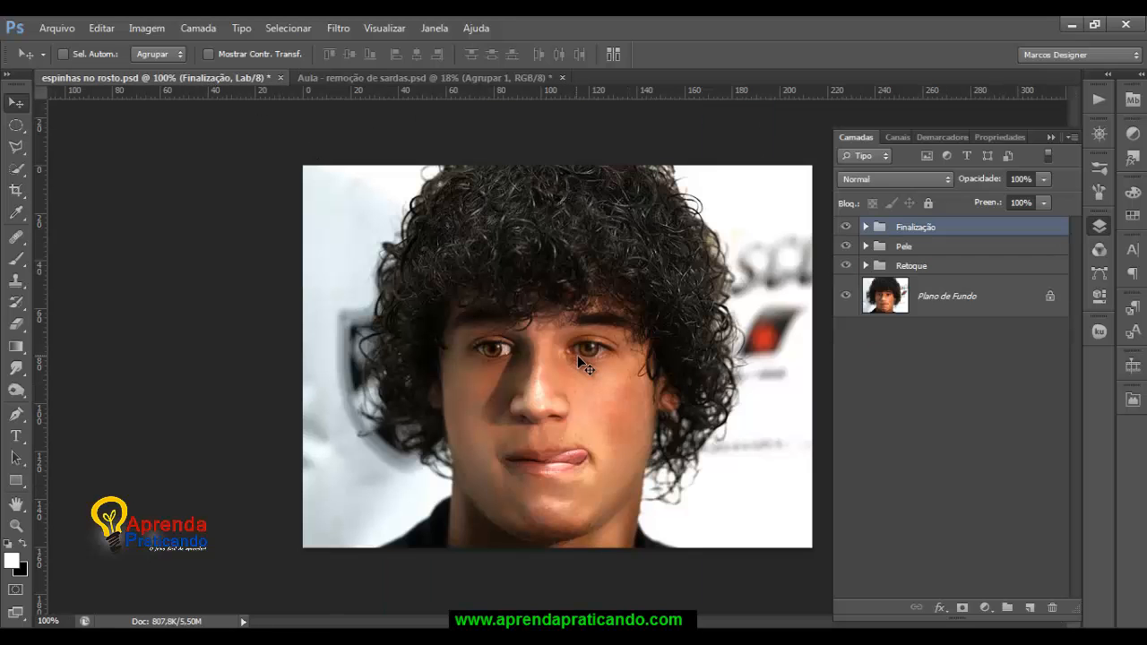